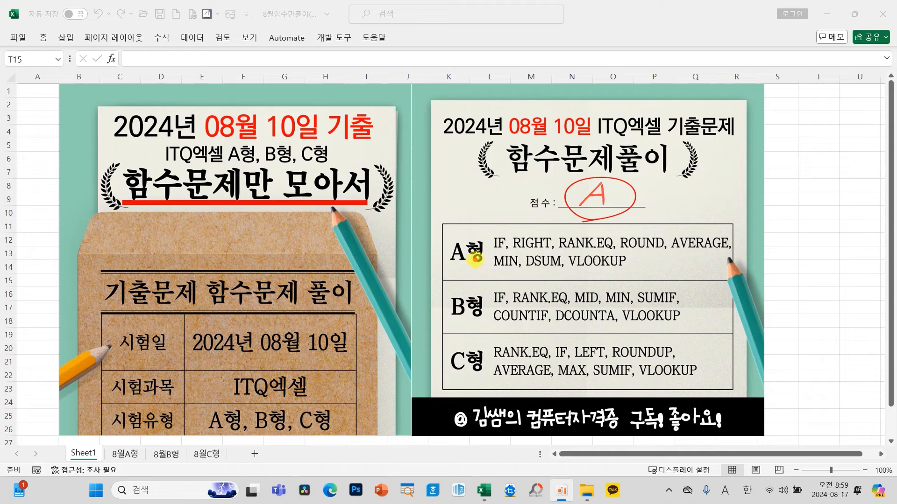
Review the functions required for exam types A, B and C in the overview on Sheet1
drag(491, 250, 499, 251)
drag(492, 303, 507, 304)
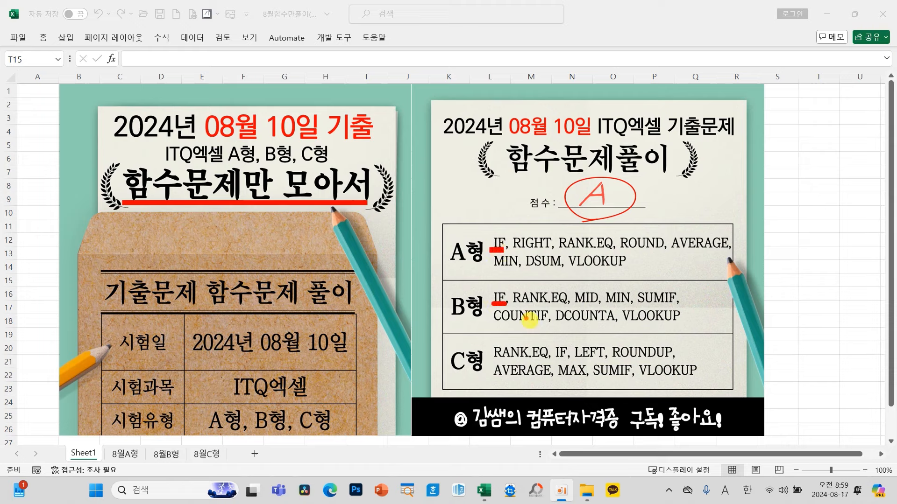
drag(557, 361, 566, 360)
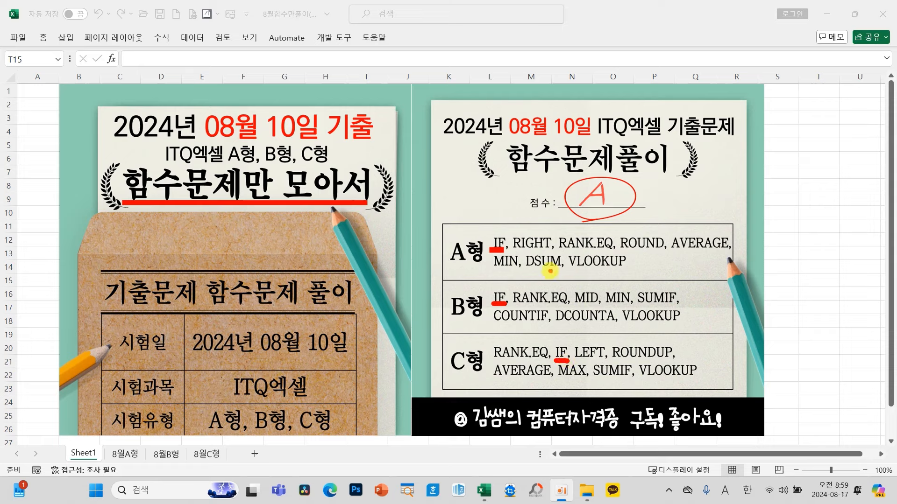
drag(525, 269, 562, 270)
drag(554, 323, 615, 326)
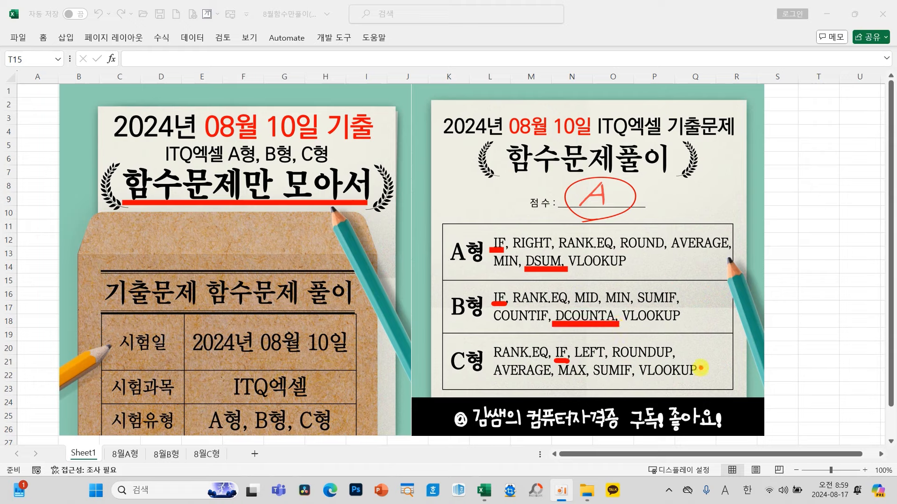
drag(700, 369, 725, 357)
drag(681, 309, 699, 305)
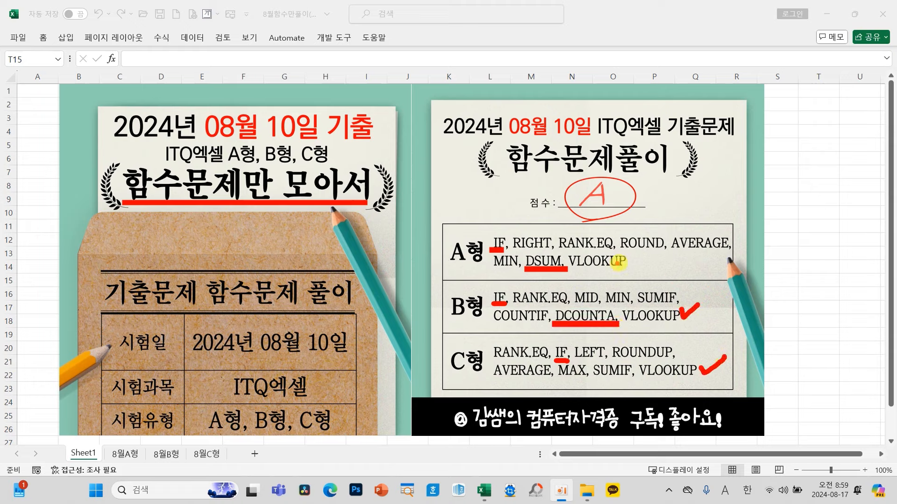
drag(628, 261, 643, 259)
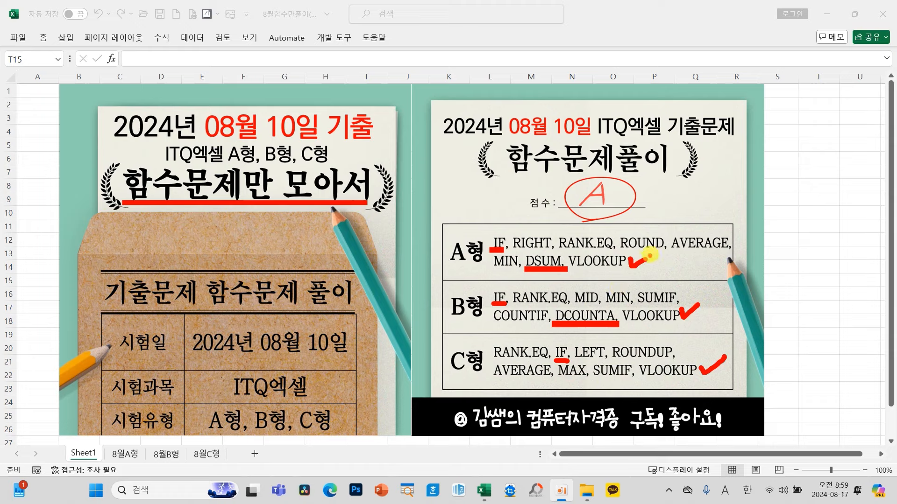
drag(643, 230, 665, 225)
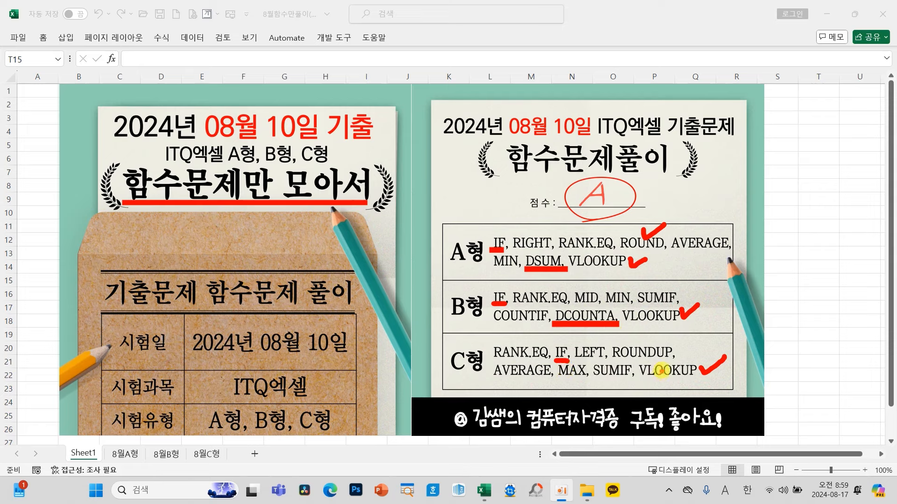
drag(642, 340, 667, 334)
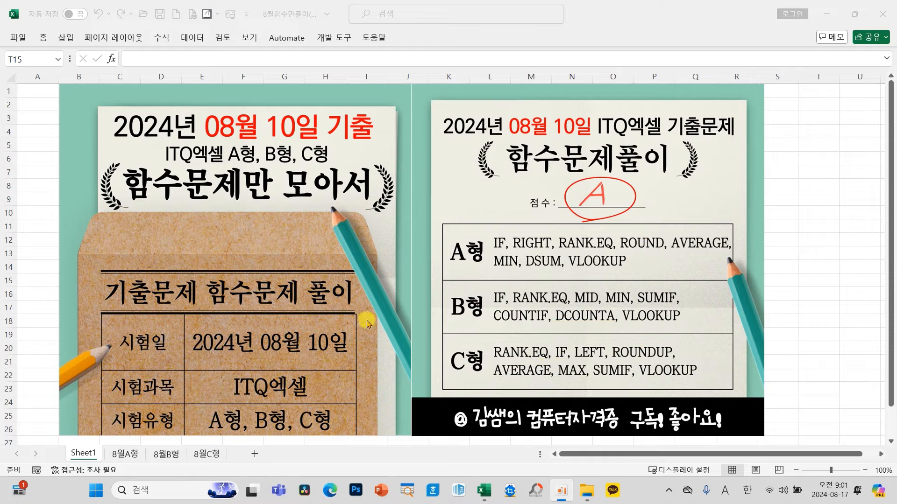
Open the 8월A형 sheet and select cell I5, the first empty 진행시간 cell
click(125, 454)
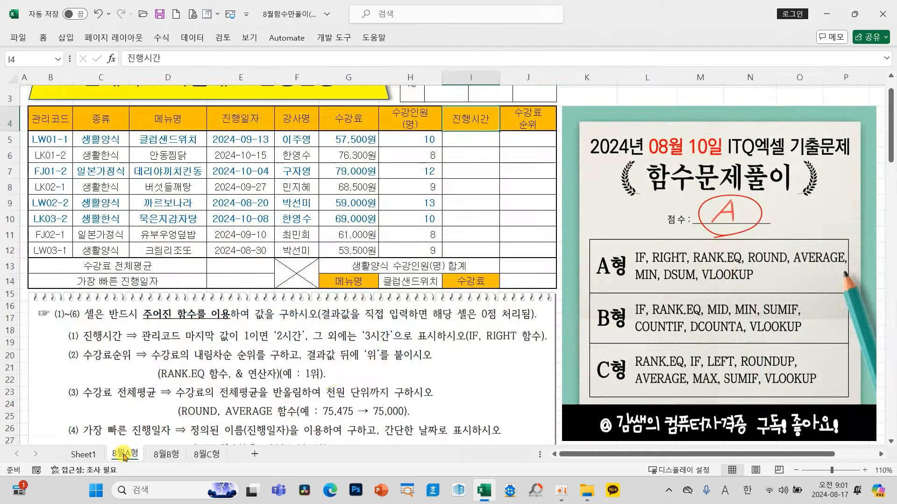
click(463, 144)
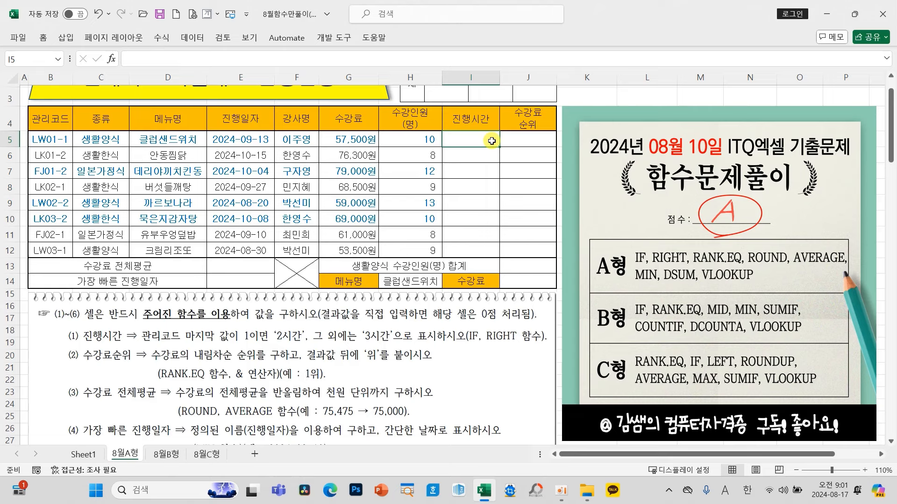
click(535, 283)
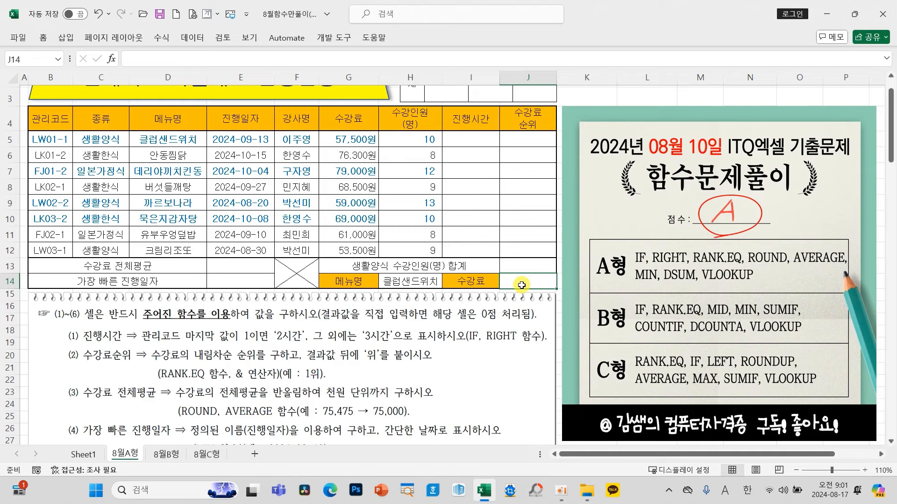
click(472, 142)
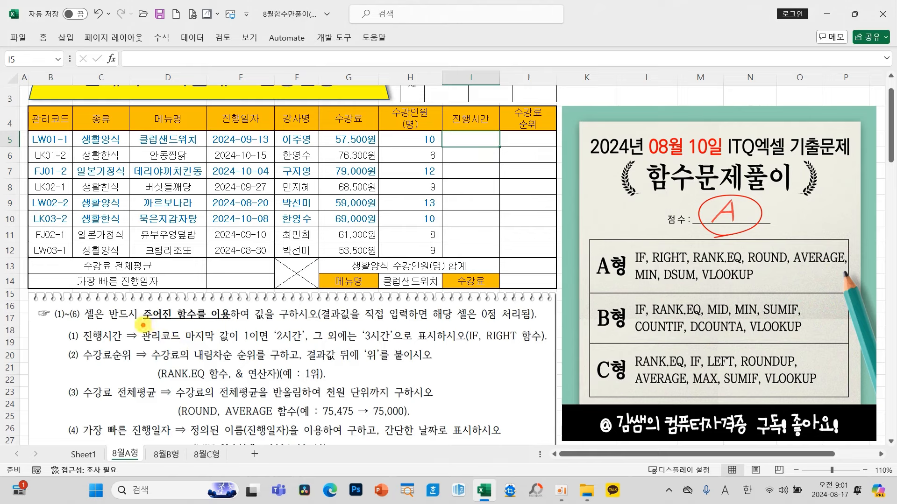
Examine the condition, the two result texts and the required functions in question (1) on 진행시간
mouse_move(143, 326)
mouse_down()
mouse_move(219, 348)
mouse_move(271, 349)
mouse_up()
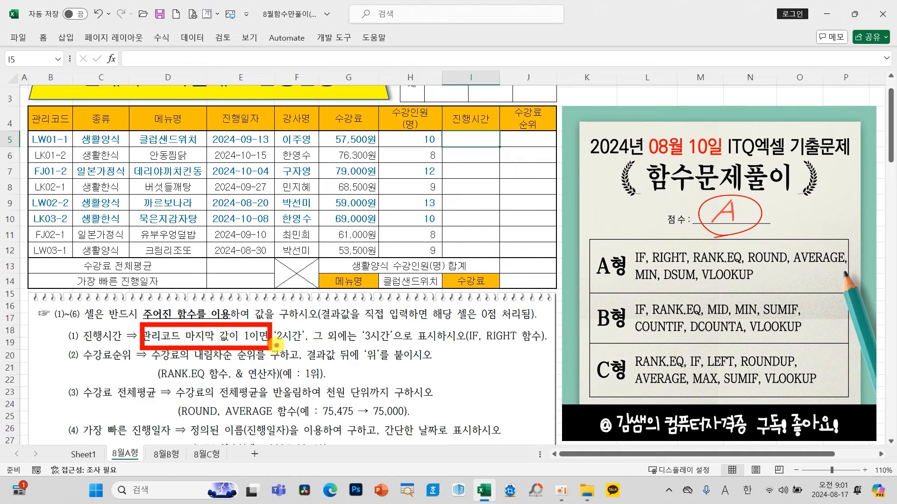
drag(279, 344, 289, 347)
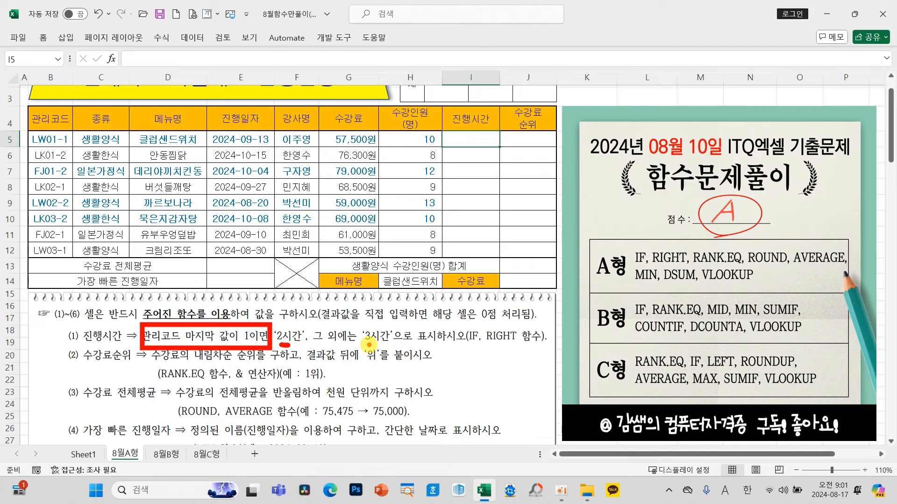
drag(369, 345, 386, 344)
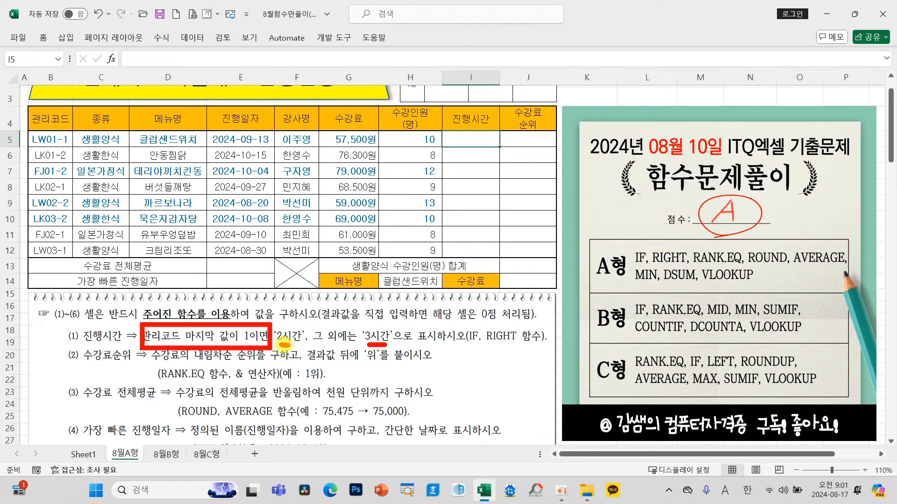
drag(281, 345, 300, 347)
mouse_move(458, 321)
mouse_down()
mouse_move(504, 349)
mouse_move(551, 348)
mouse_up()
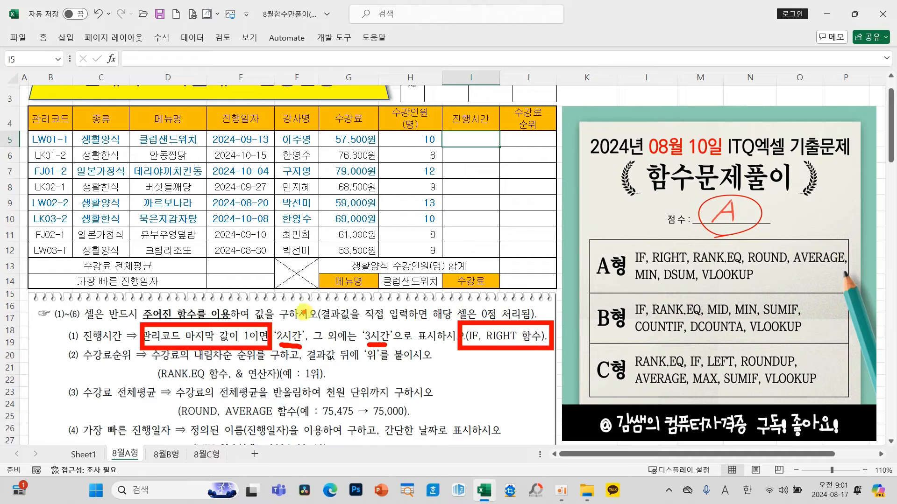
key(Escape)
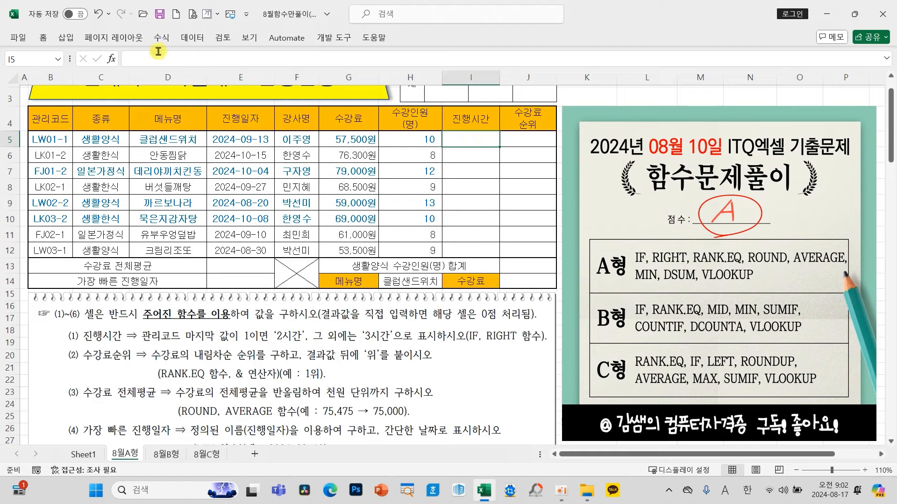
Insert an IF function in cell I5 and move its arguments dialog away from the table
click(111, 60)
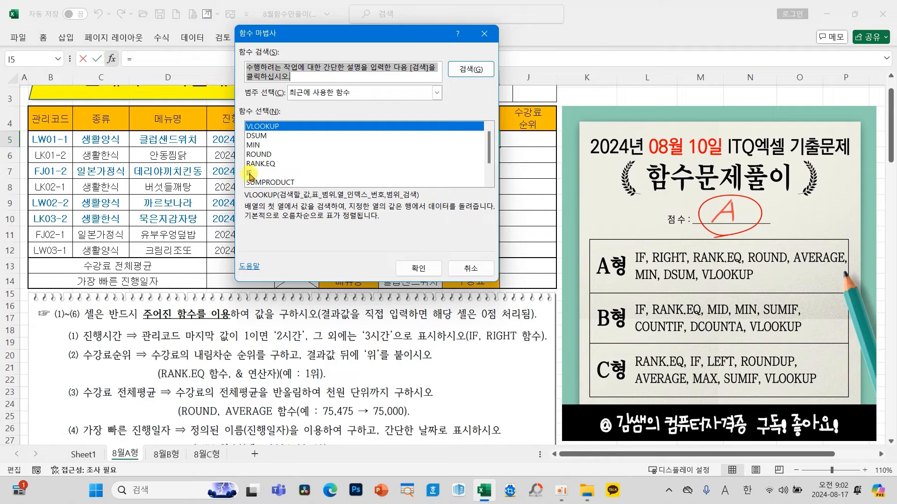
click(250, 174)
click(417, 268)
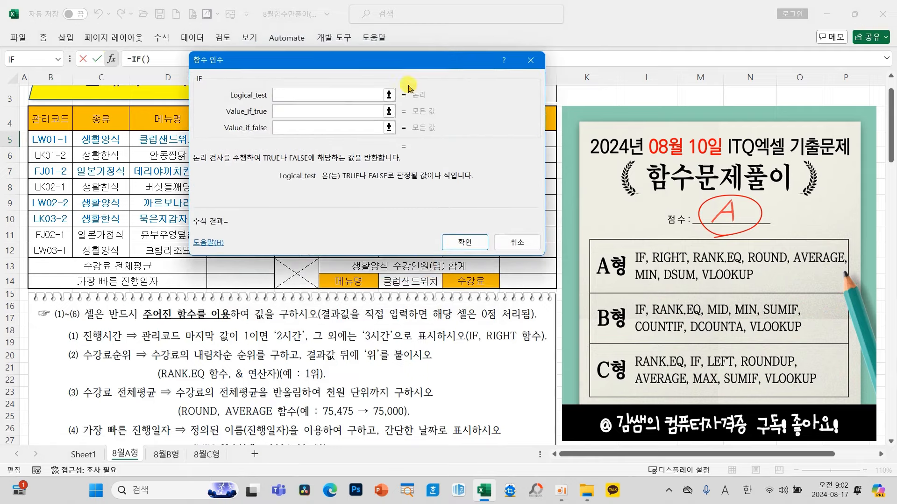
drag(409, 89, 617, 207)
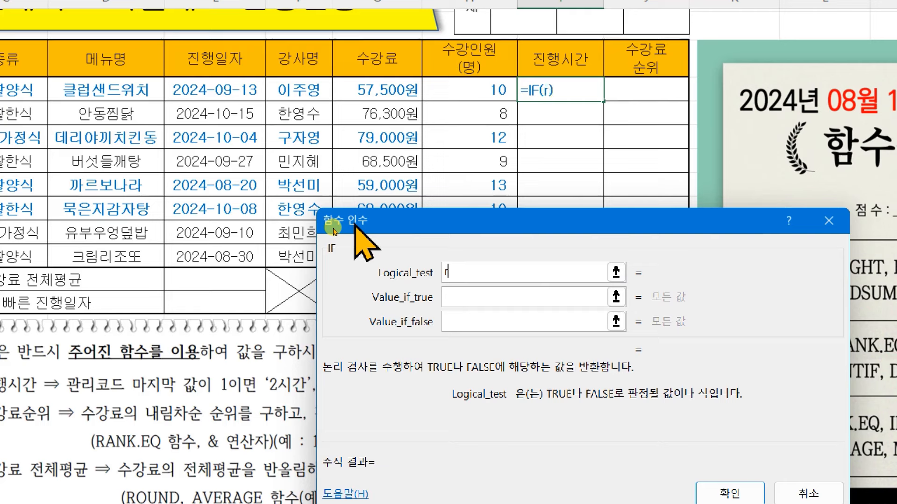
Enter 관리코드의 마지막값="1" as a placeholder condition for the IF function's logical test
text(관릭코드의 마지)
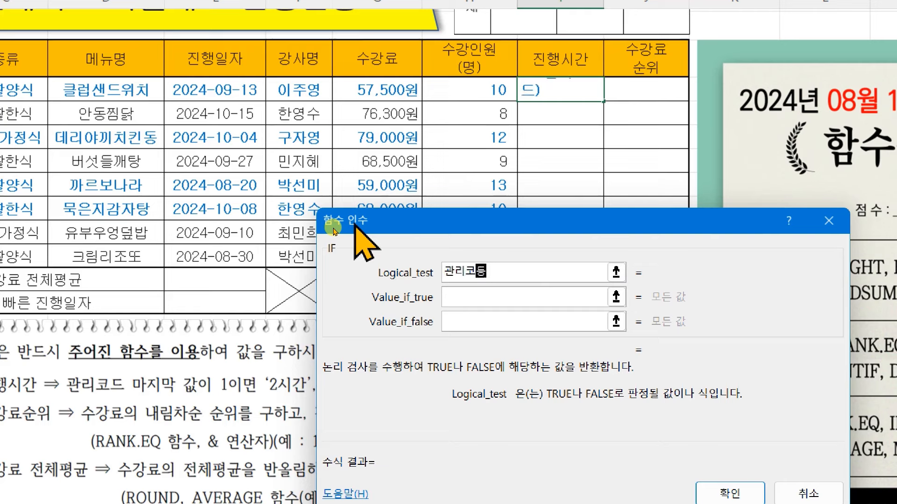
text(막값)
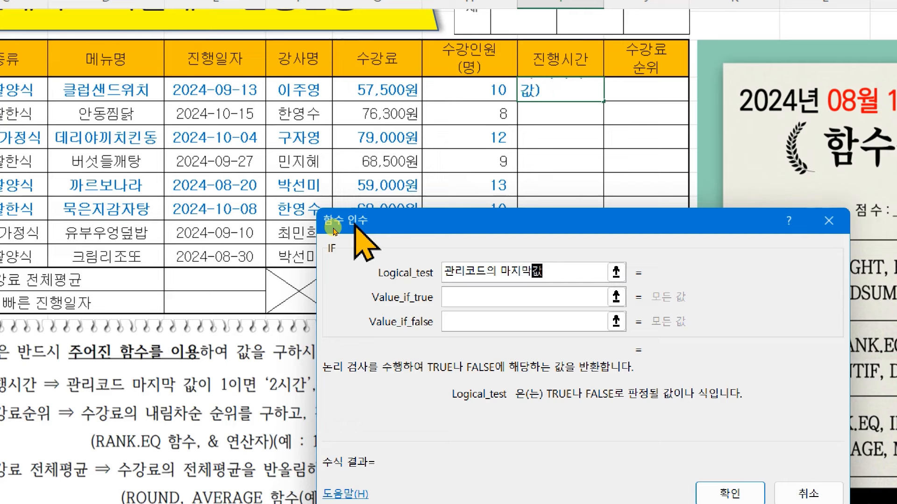
text(="1")
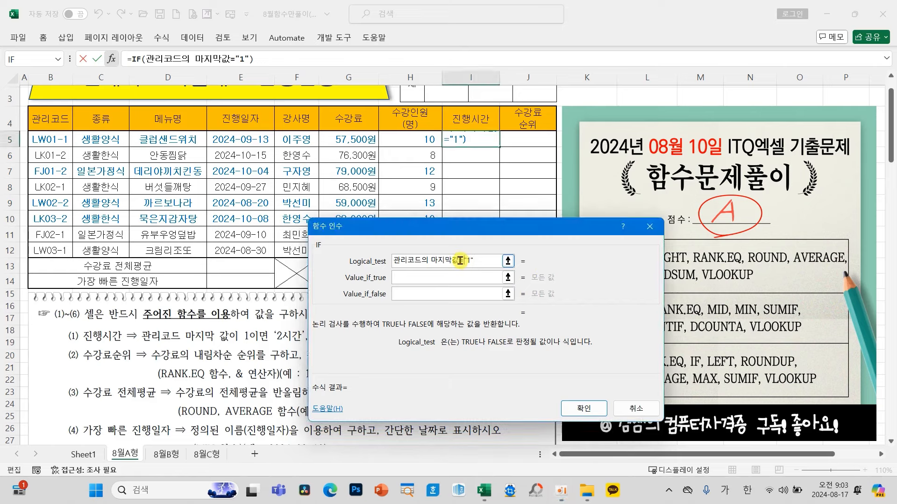
Replace the placeholder text before ="1" in the logical test with RIGHT(B5,1)
key(BackSpace)
key(BackSpace)
key(BackSpace)
key(BackSpace)
key(BackSpace)
key(BackSpace)
key(BackSpace)
key(BackSpace)
key(BackSpace)
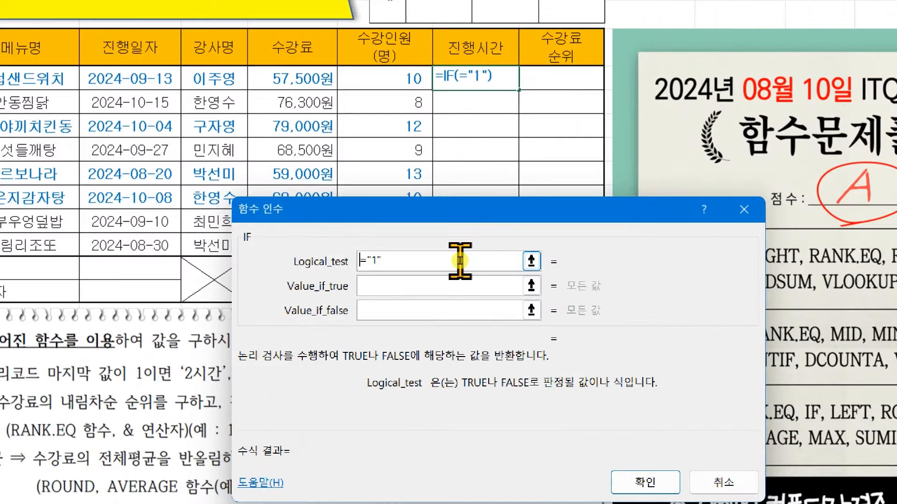
text(RIGH)
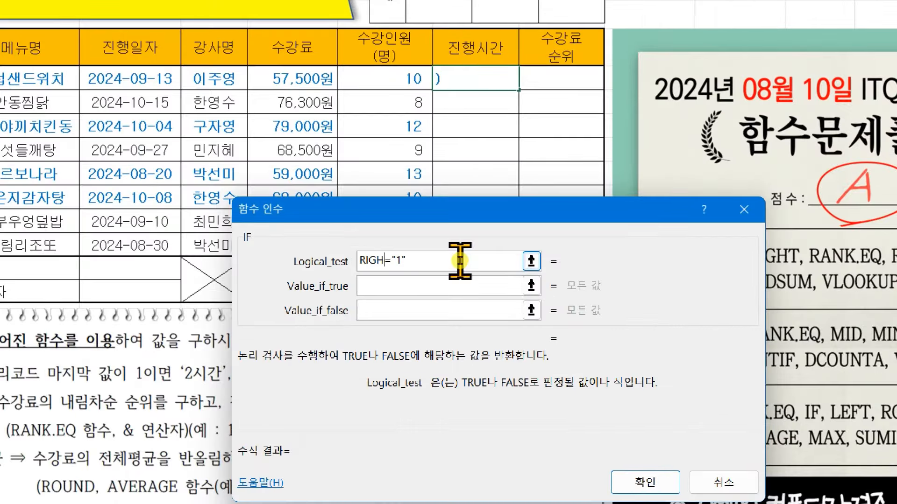
text(T()
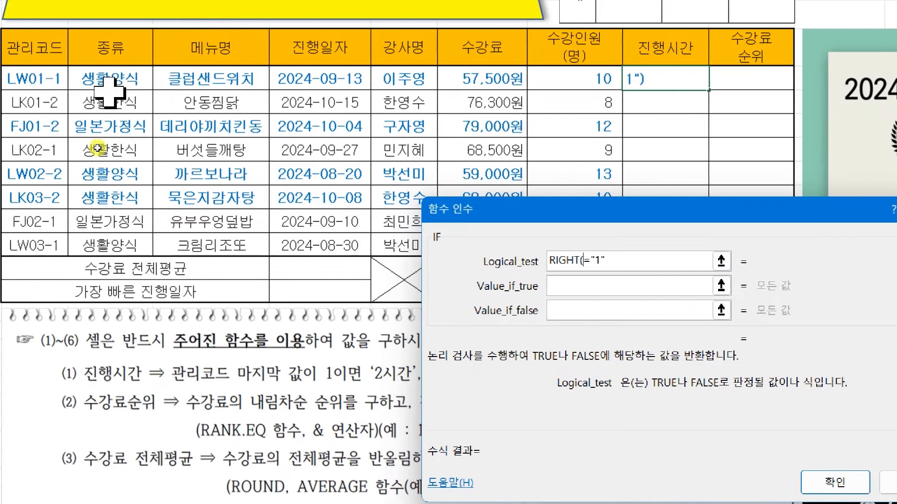
click(35, 80)
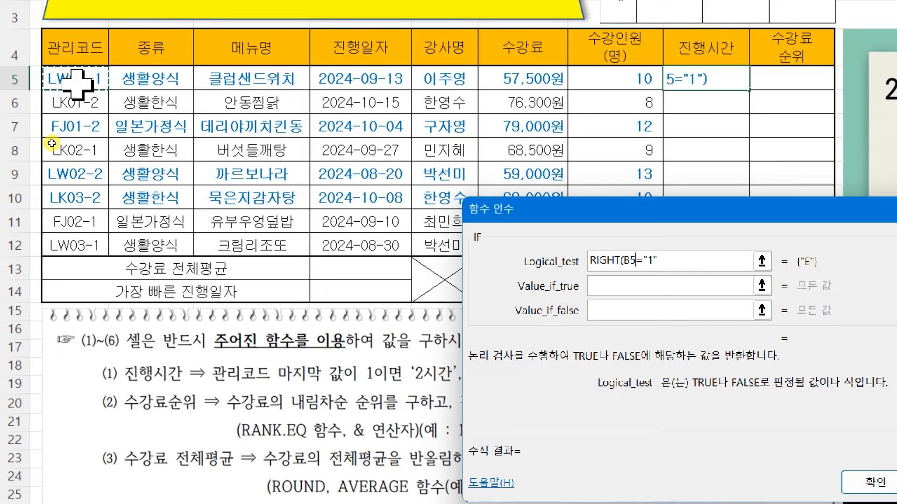
text(,1)
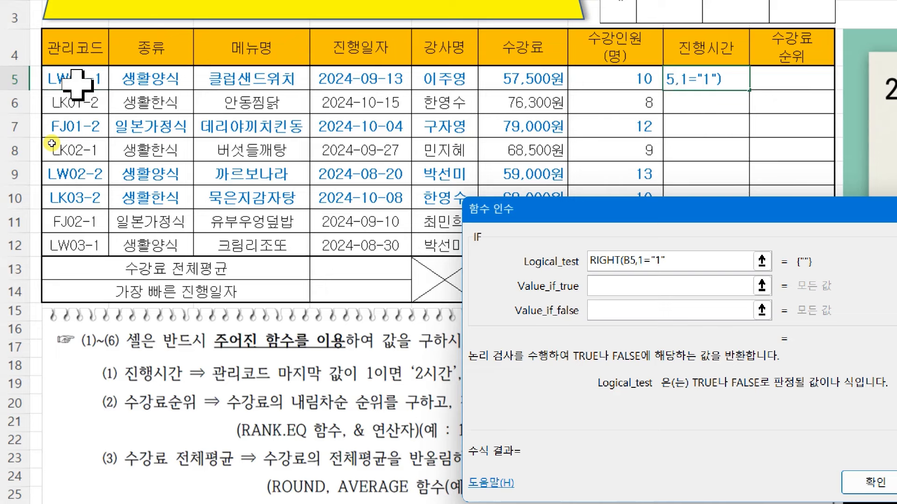
text())
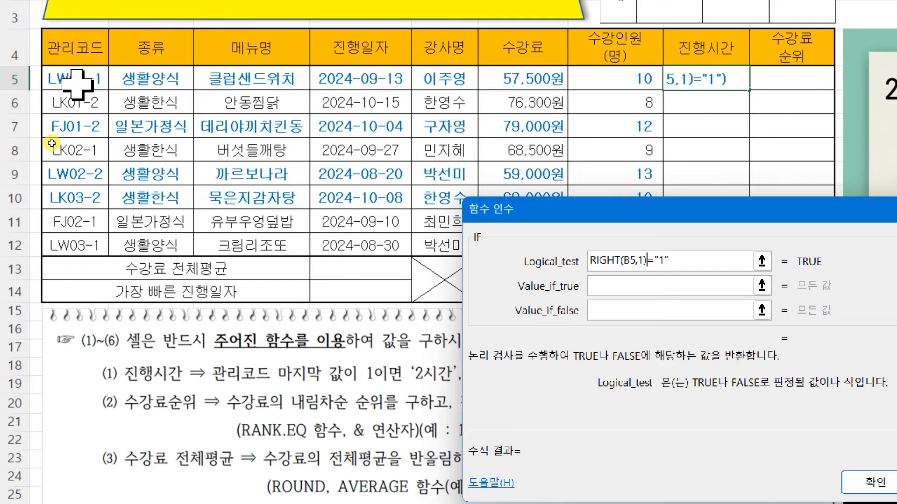
Set the IF function's value if true to 2시간 and its value if false to 3시간
key(Tab)
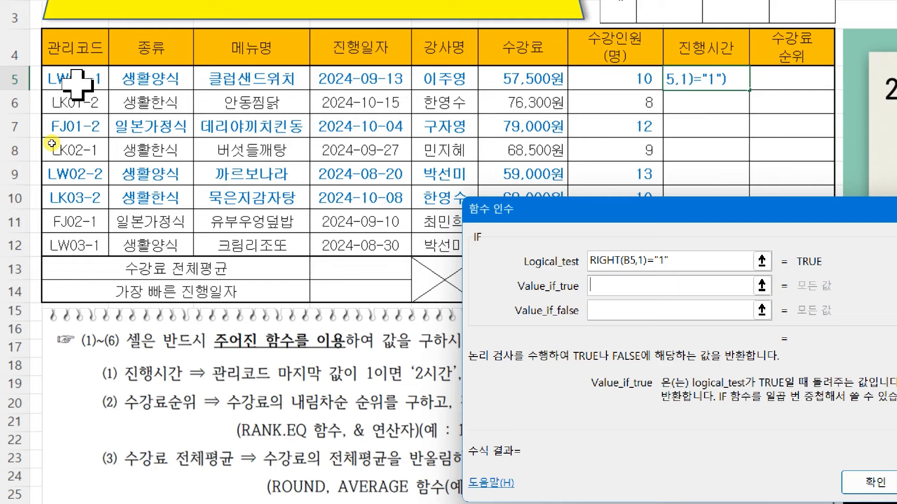
text(2시간)
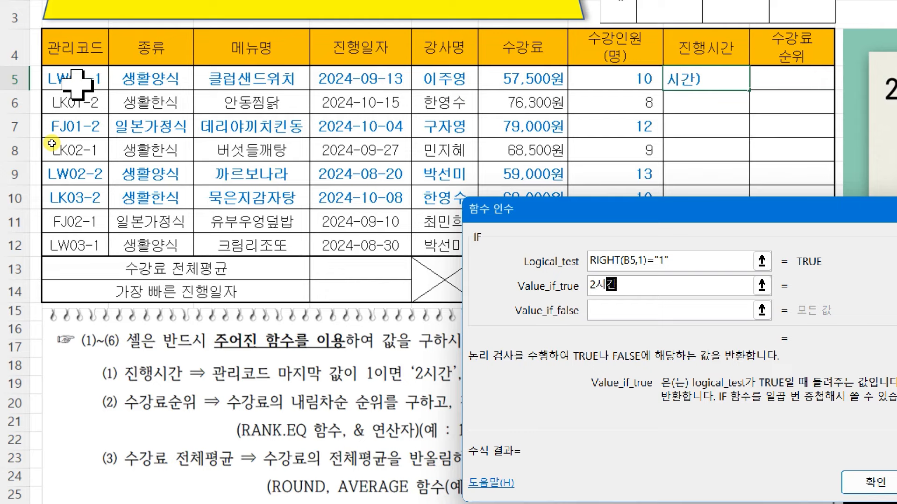
key(Tab)
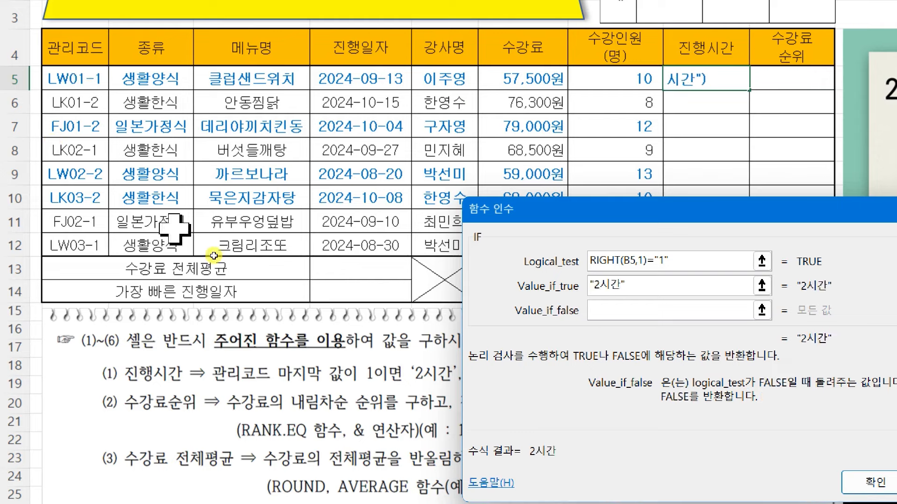
drag(522, 213, 545, 192)
text(3시간)
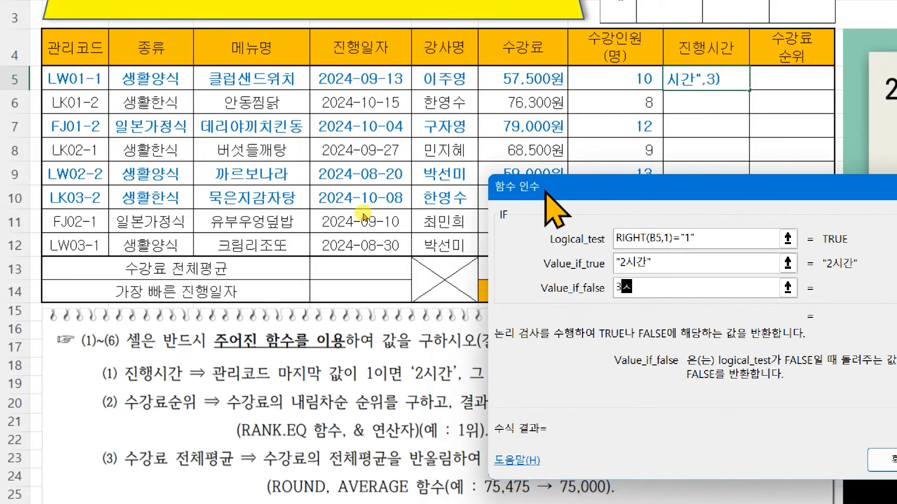
key(Tab)
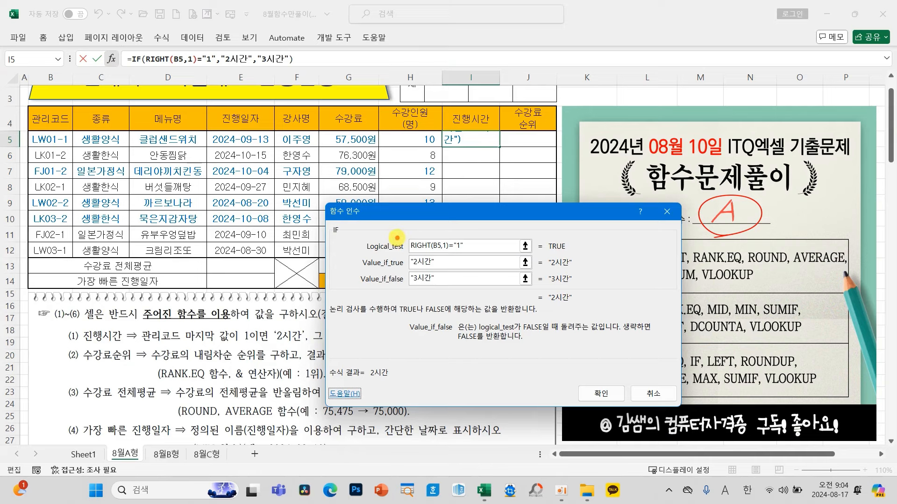
drag(397, 238, 484, 255)
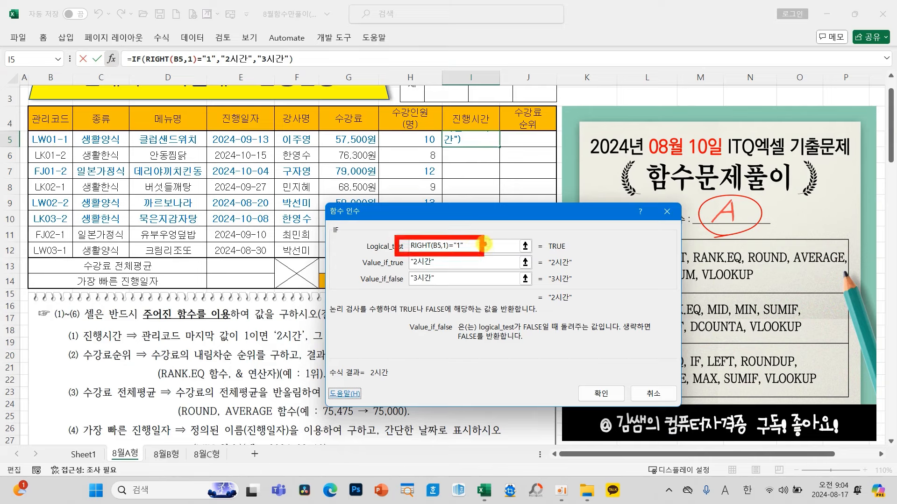
mouse_move(484, 244)
mouse_down()
mouse_move(501, 249)
mouse_move(492, 258)
mouse_move(498, 264)
mouse_move(514, 262)
mouse_move(481, 279)
mouse_move(492, 286)
mouse_up()
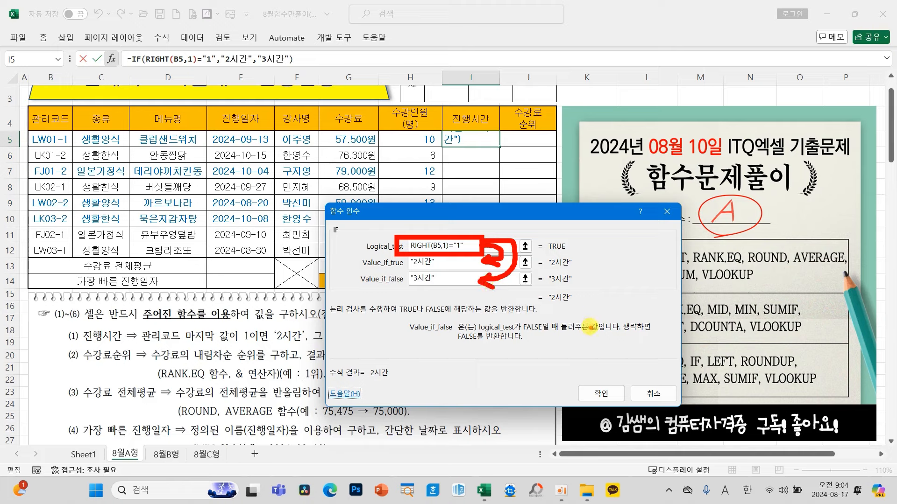
Confirm the IF formula in I5, fill it down through I12, and select cell J5
key(Escape)
click(601, 393)
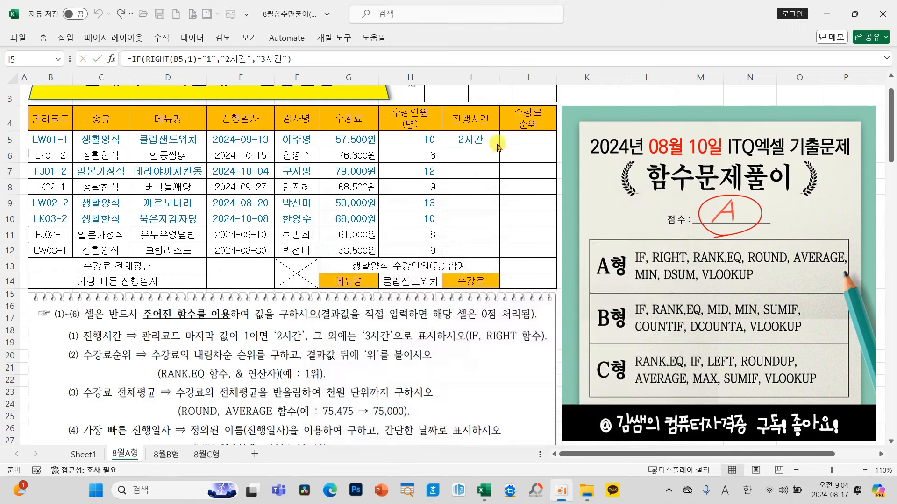
drag(499, 146, 496, 251)
click(484, 209)
click(472, 221)
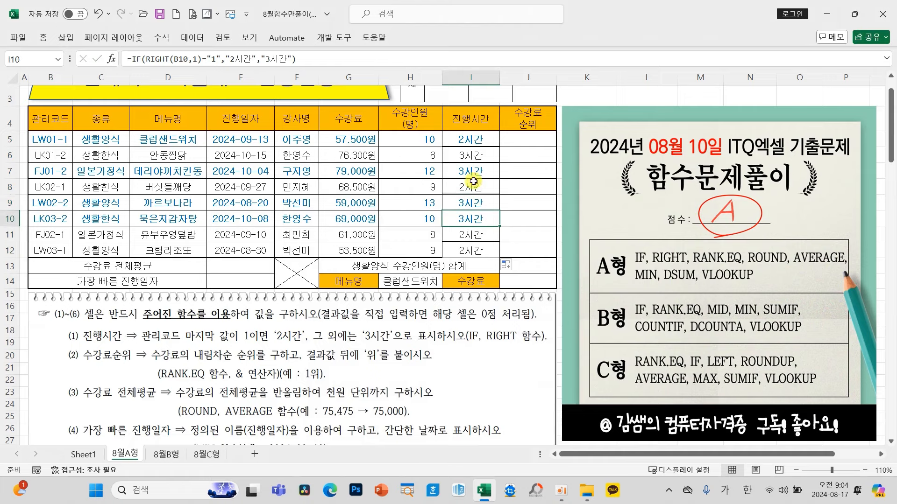
click(517, 139)
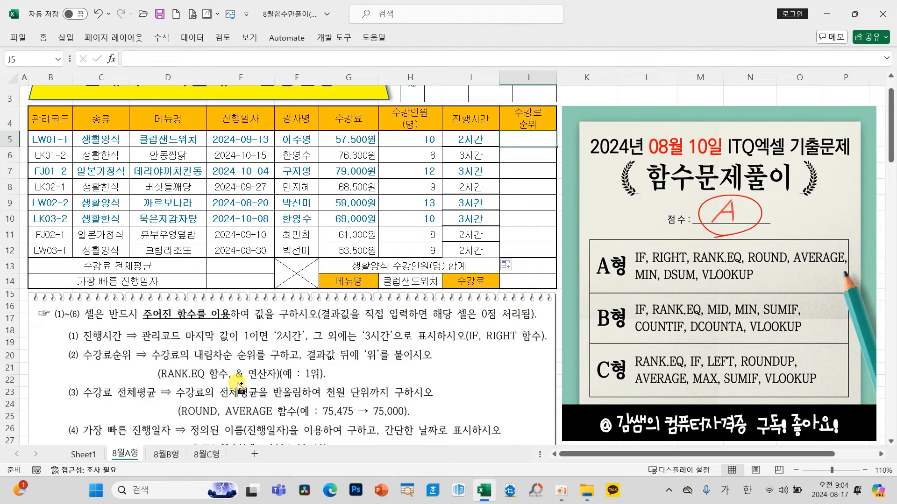
mouse_move(157, 362)
mouse_down()
mouse_move(181, 351)
mouse_move(134, 354)
mouse_move(160, 367)
mouse_move(236, 364)
mouse_move(238, 345)
mouse_move(273, 317)
mouse_move(289, 322)
mouse_move(278, 328)
mouse_up()
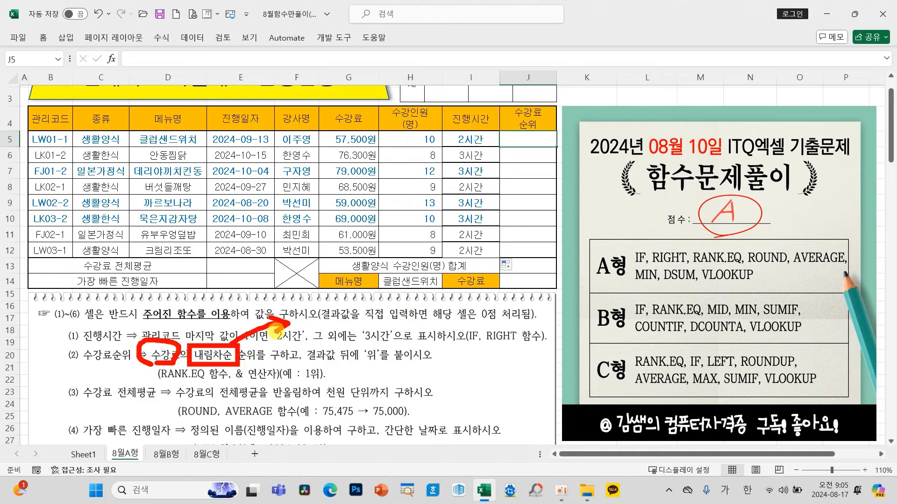
mouse_move(306, 299)
mouse_down()
mouse_move(294, 328)
mouse_move(344, 333)
mouse_move(362, 304)
mouse_move(377, 320)
mouse_up()
mouse_move(382, 286)
mouse_down()
mouse_move(382, 329)
mouse_move(404, 311)
mouse_move(388, 344)
mouse_move(394, 352)
mouse_up()
mouse_move(447, 300)
mouse_down()
mouse_move(449, 337)
mouse_move(436, 302)
mouse_move(443, 299)
mouse_up()
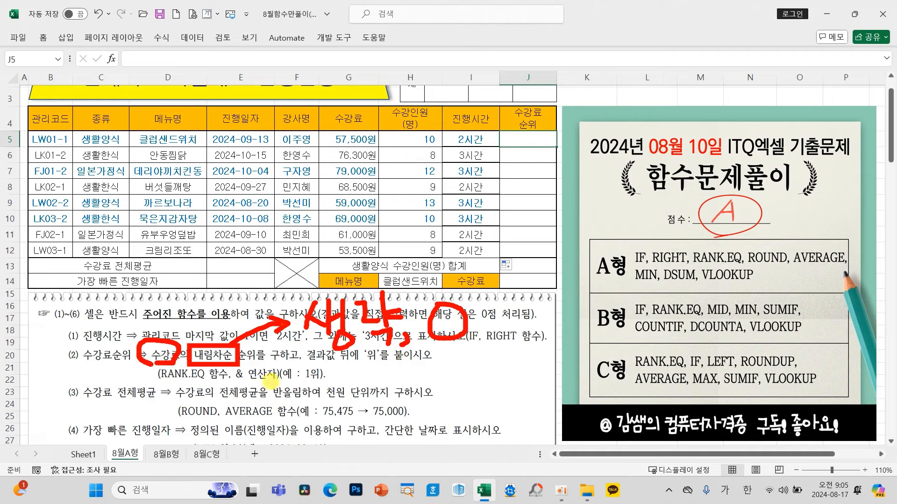
drag(202, 382, 199, 417)
drag(176, 420, 222, 415)
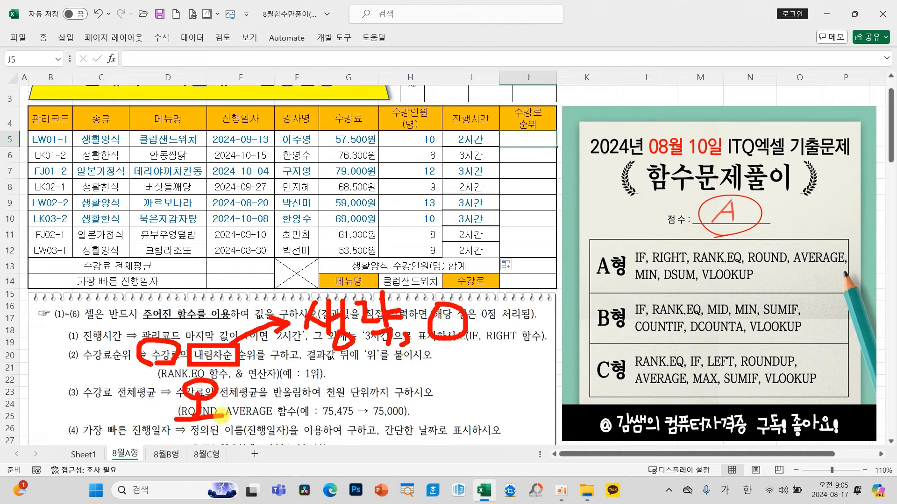
drag(228, 383, 262, 405)
mouse_move(242, 413)
mouse_down()
mouse_move(244, 428)
mouse_move(241, 412)
mouse_up()
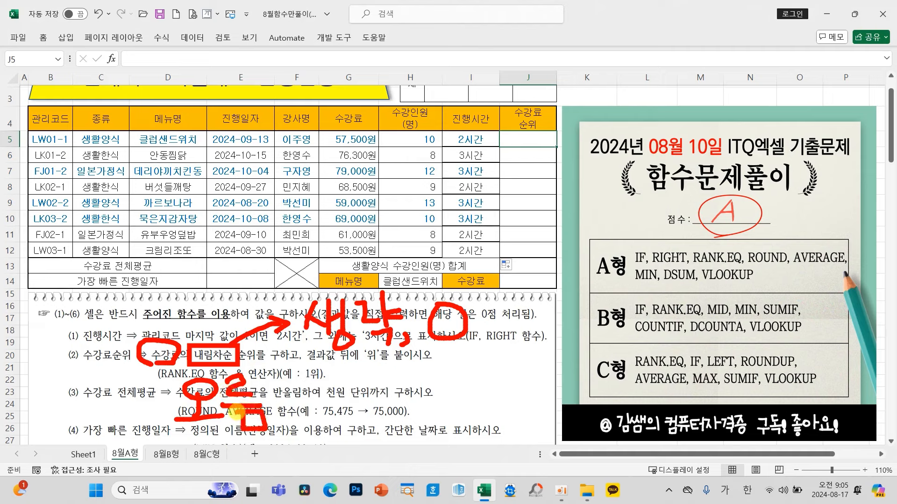
mouse_move(273, 376)
mouse_down()
mouse_move(281, 405)
mouse_move(274, 411)
mouse_up()
drag(285, 400, 304, 409)
drag(307, 373, 312, 426)
mouse_move(312, 413)
mouse_down()
mouse_move(331, 400)
mouse_move(369, 404)
mouse_up()
mouse_move(357, 406)
mouse_down()
mouse_move(359, 426)
mouse_move(391, 432)
mouse_up()
mouse_move(390, 402)
mouse_down()
mouse_move(426, 403)
mouse_move(420, 414)
mouse_up()
drag(476, 371, 481, 432)
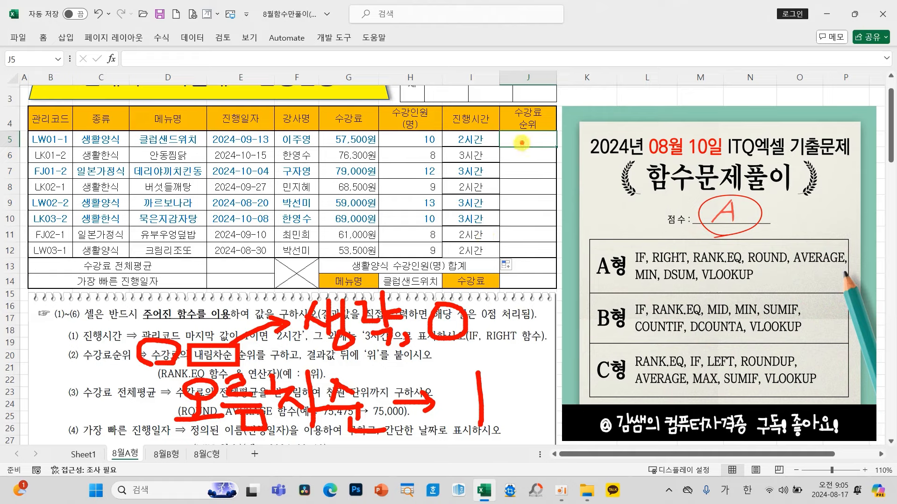
key(Escape)
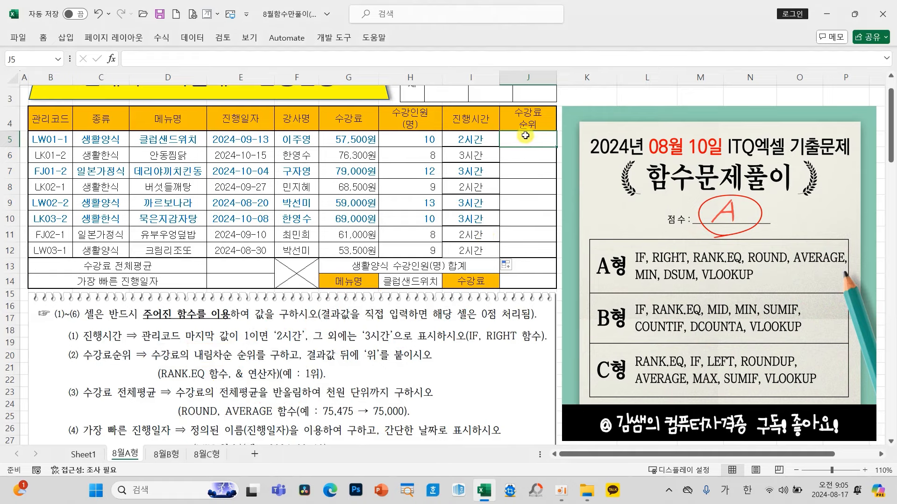
Insert a RANK.EQ function in cell J5, with its arguments dialog clear of the 수강료 column, and set Number to G5
click(111, 59)
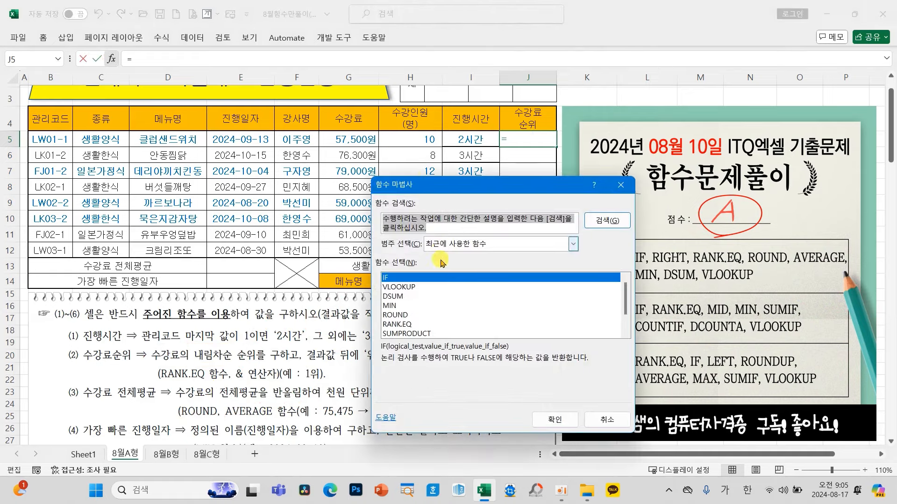
click(403, 324)
click(550, 419)
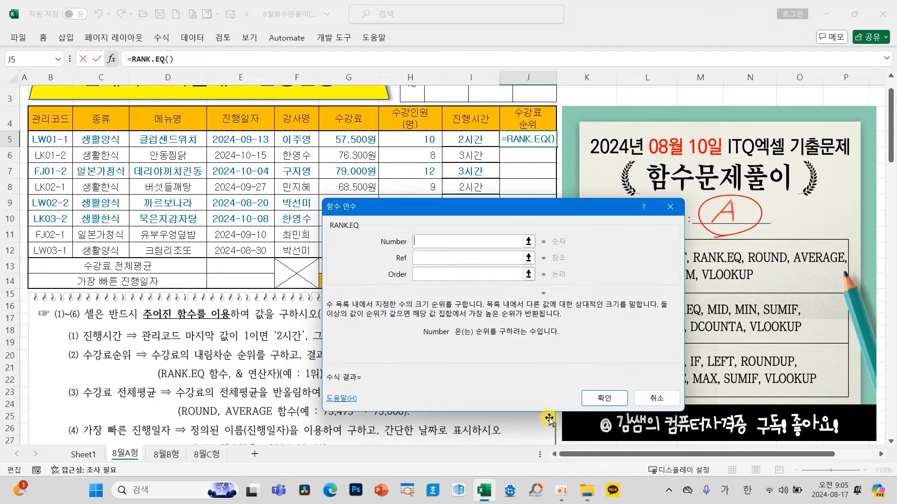
drag(509, 211, 631, 157)
click(552, 188)
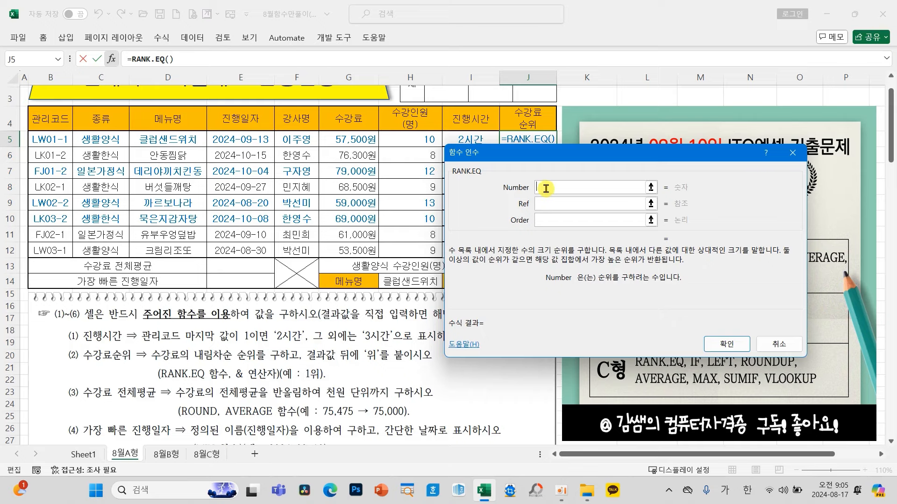
click(369, 136)
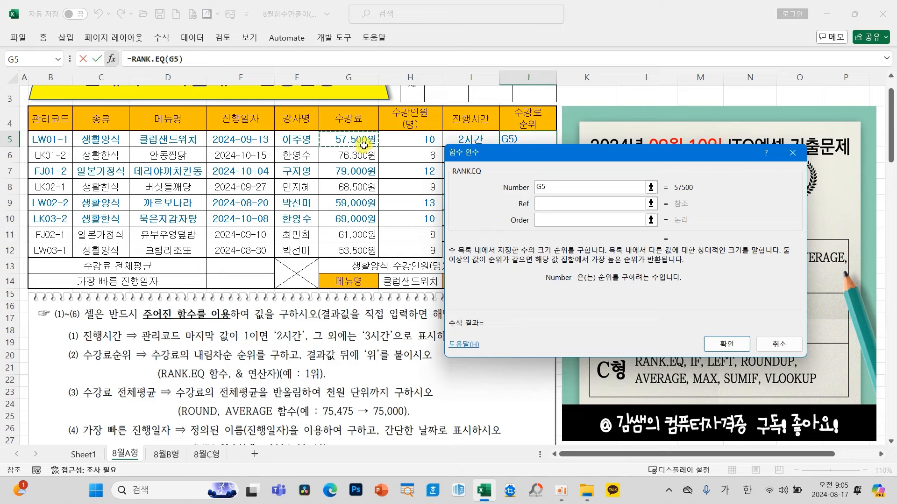
mouse_move(321, 131)
mouse_down()
mouse_move(369, 162)
mouse_move(377, 255)
mouse_up()
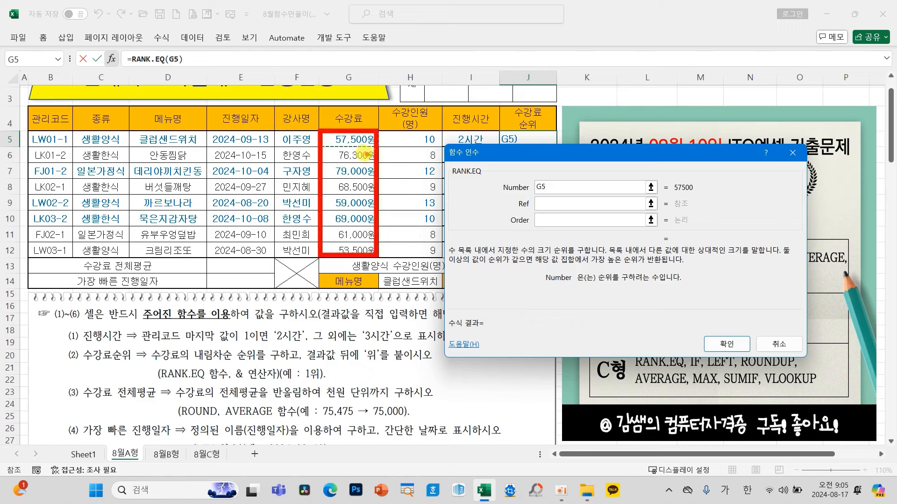
drag(291, 152, 313, 145)
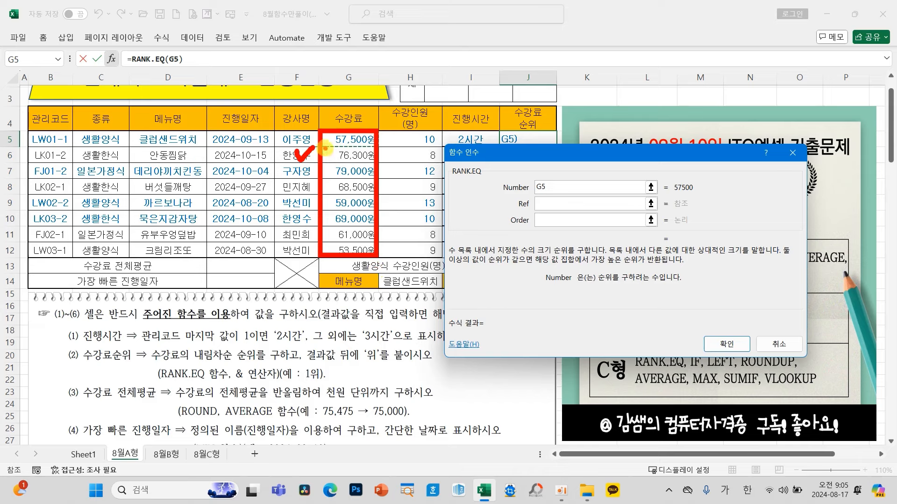
drag(329, 200, 346, 198)
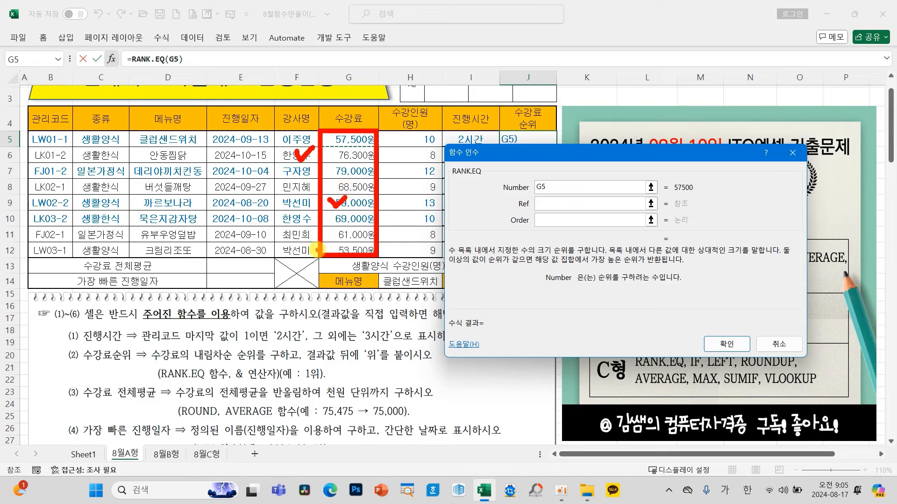
key(Escape)
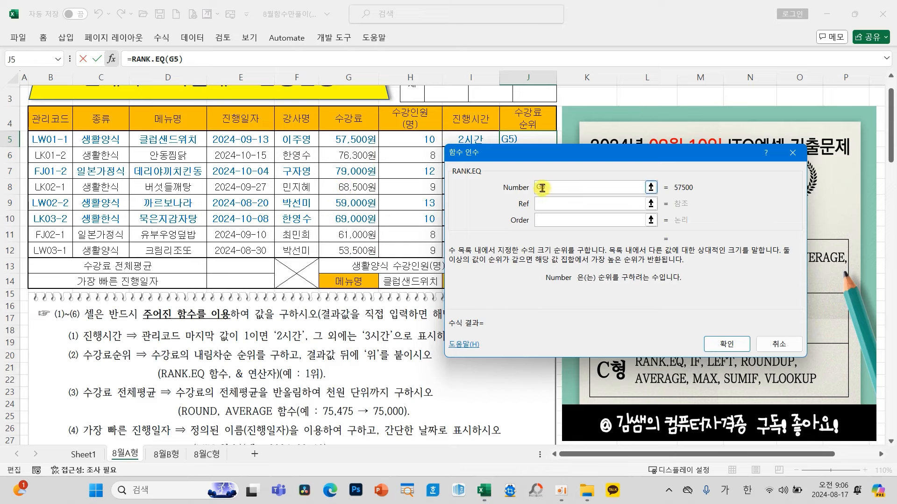
Set the RANK.EQ reference to the absolute range $G$5:$G$12, leave Order empty and confirm the function
click(543, 187)
click(546, 204)
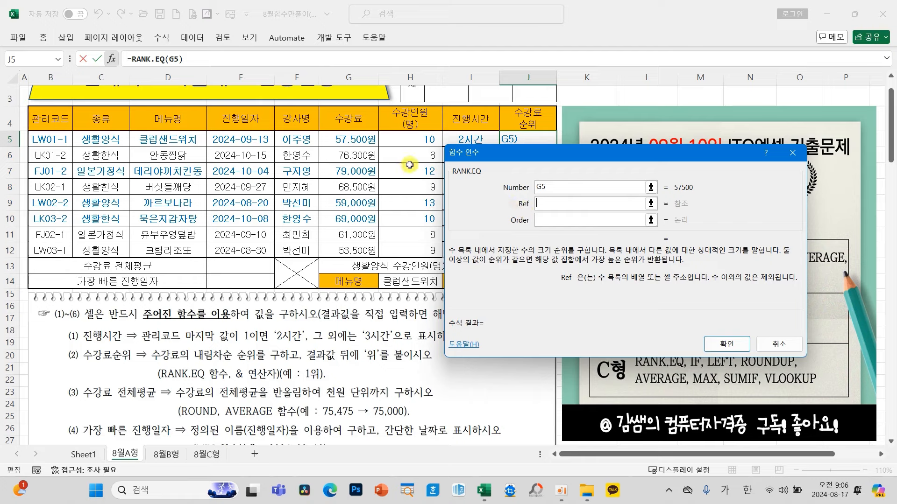
drag(361, 140, 350, 245)
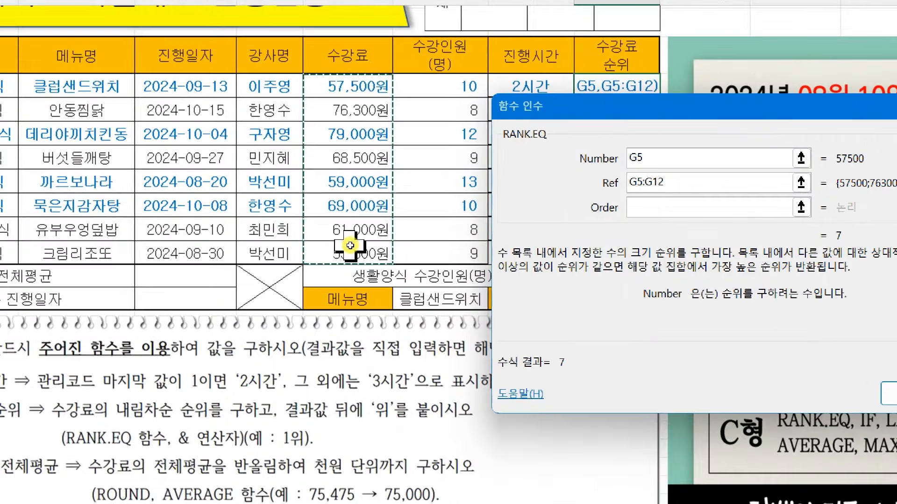
key(F4)
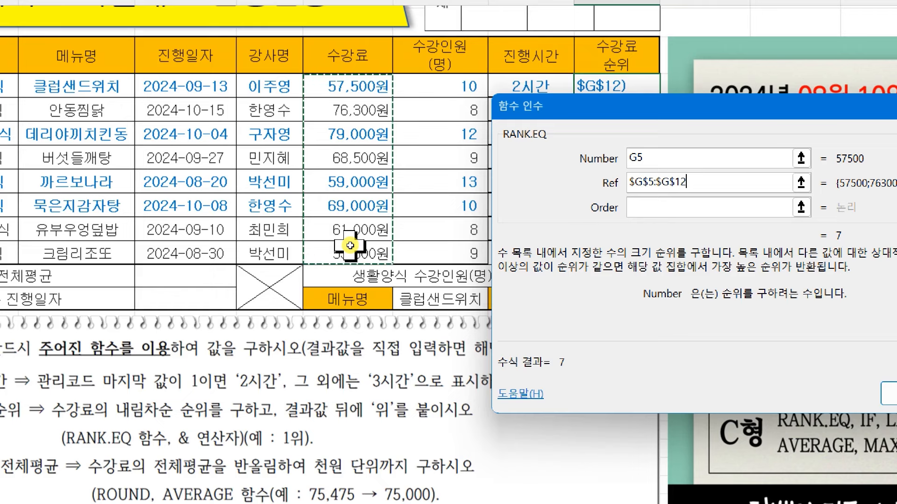
key(Tab)
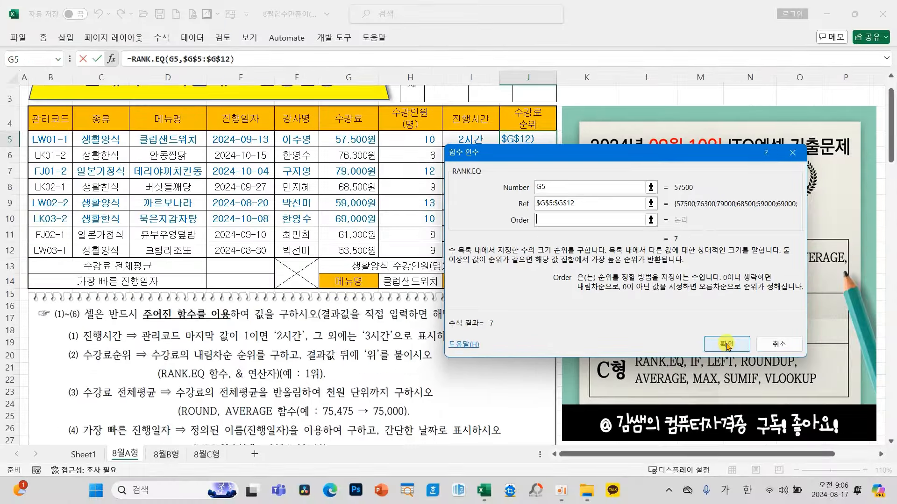
click(723, 346)
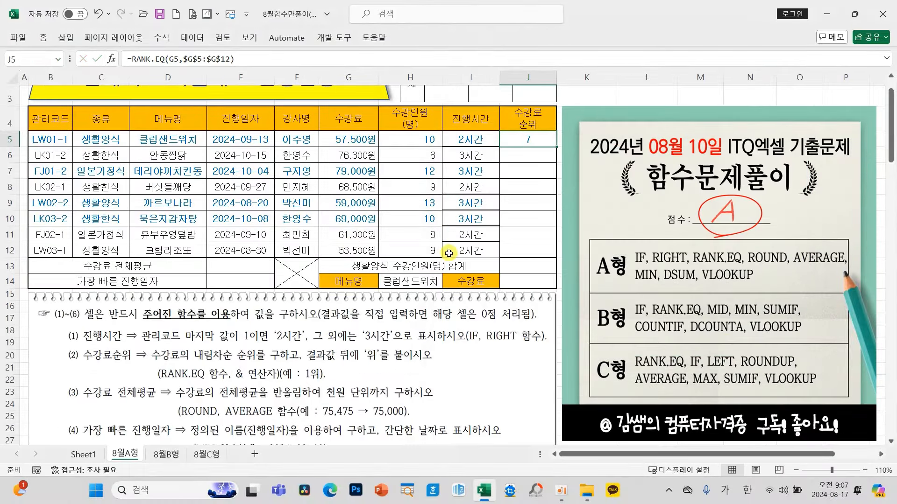
mouse_move(392, 357)
mouse_down()
mouse_move(373, 370)
mouse_move(362, 338)
mouse_move(381, 366)
mouse_up()
click(267, 53)
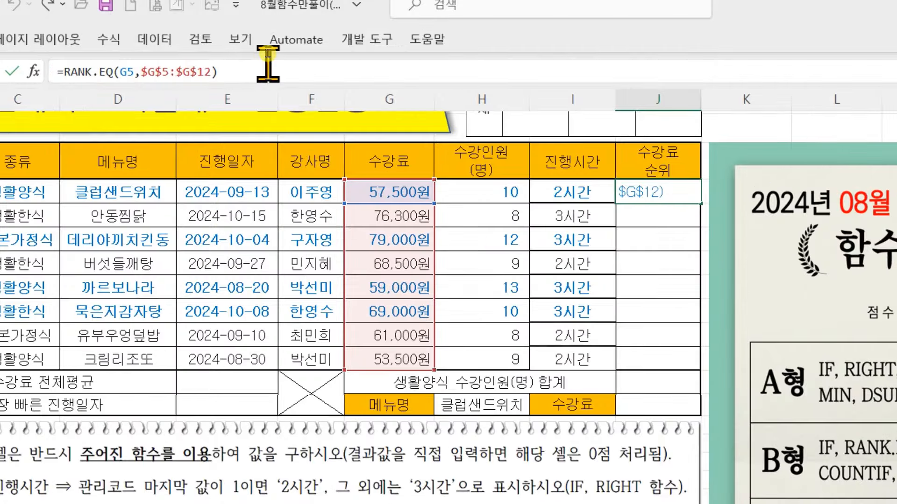
text(&)
key(Return)
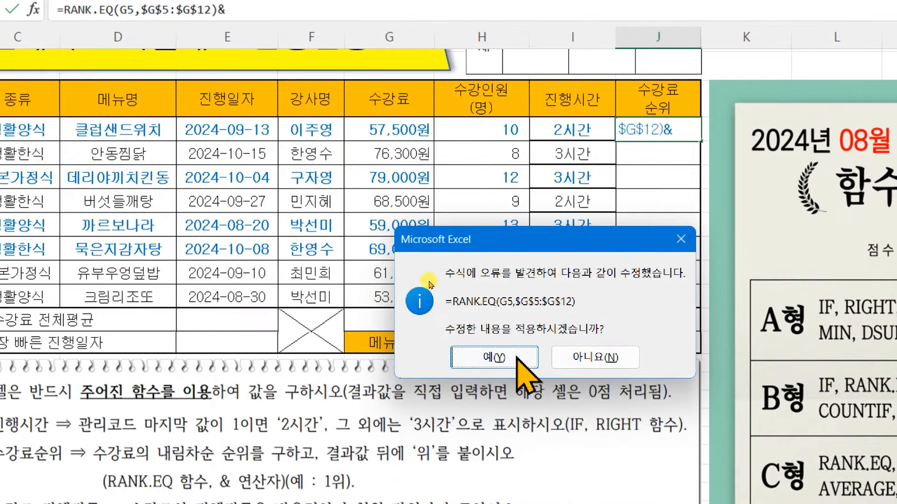
click(493, 419)
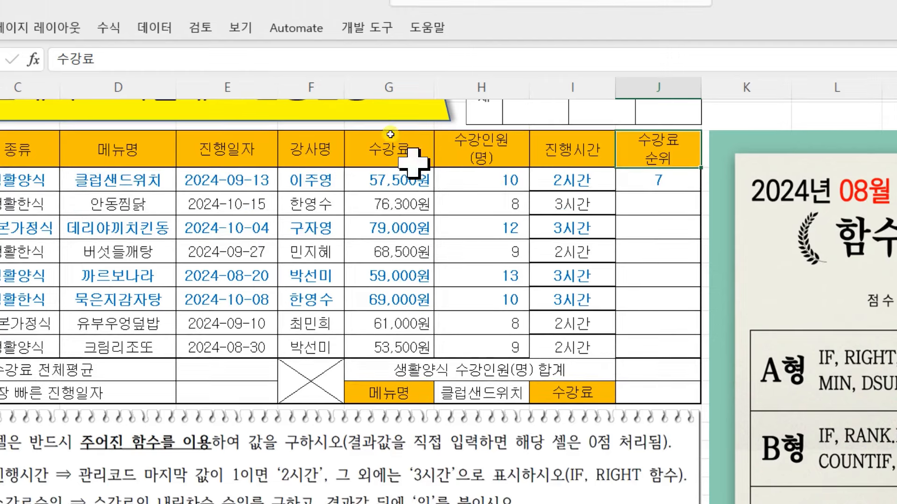
Append &"위" to the end of the RANK.EQ formula in J5 and confirm it
click(672, 169)
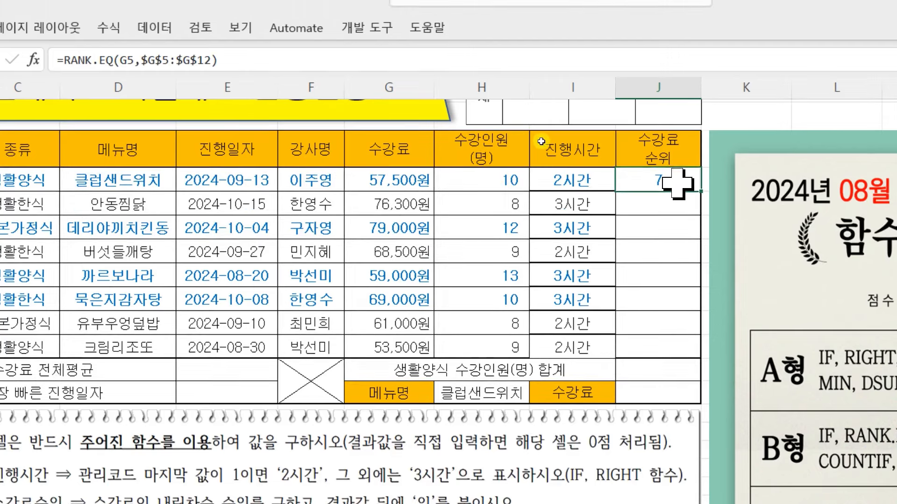
click(279, 61)
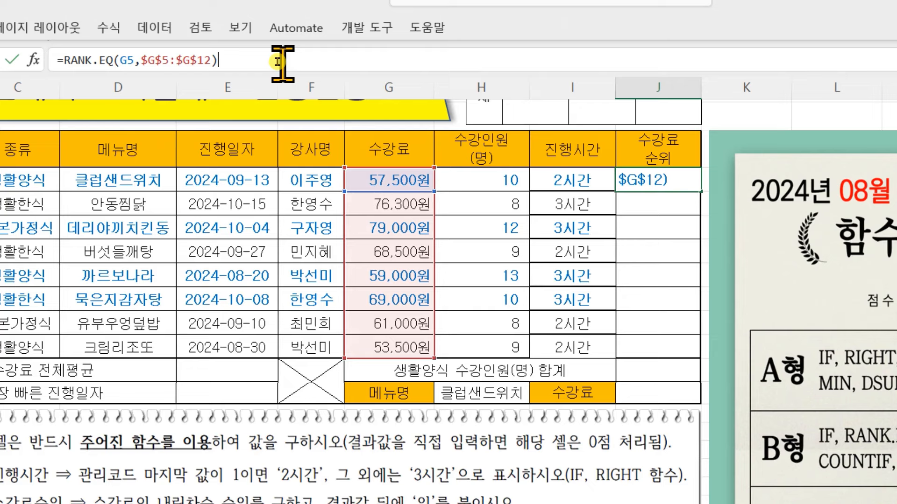
text(&"위")
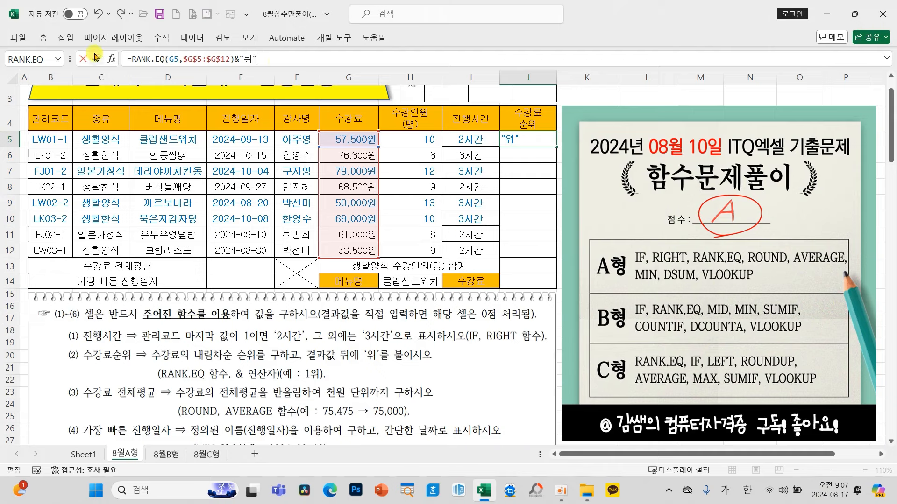
click(12, 59)
Fill the 수강료 순위 formula from J5 down through J12
drag(556, 147, 553, 254)
click(541, 238)
click(540, 206)
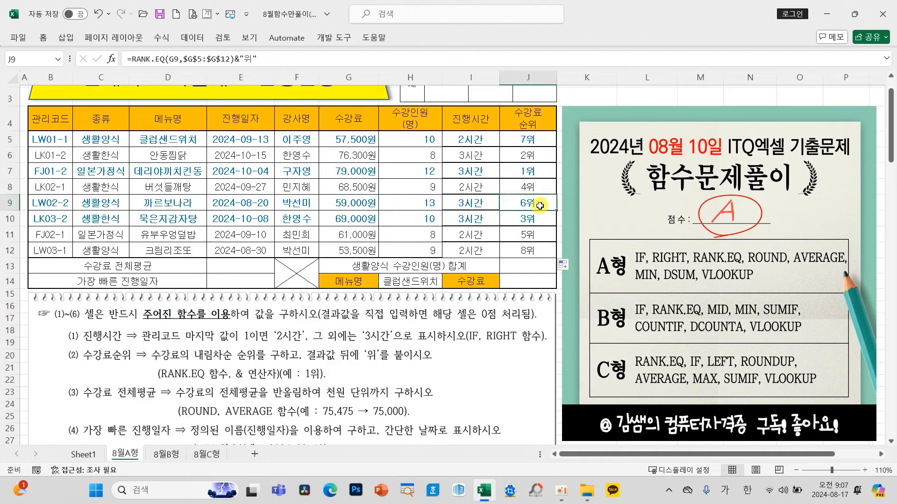
click(538, 183)
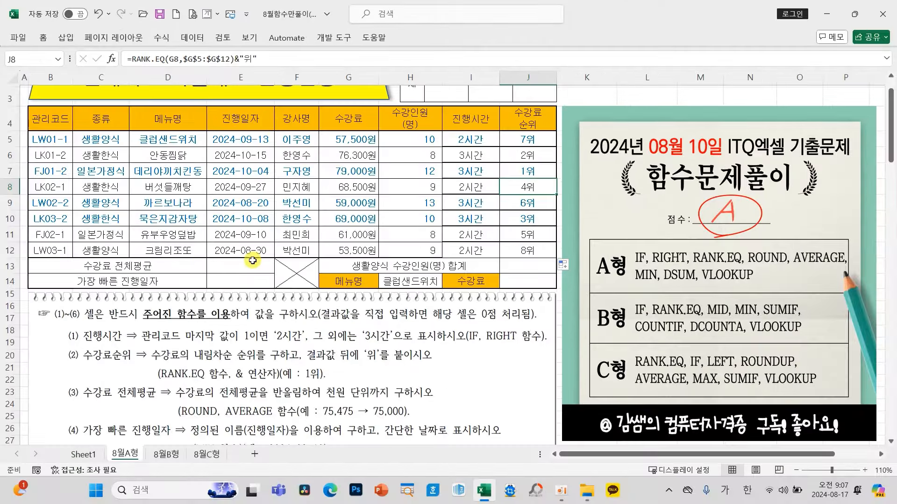
Examine the thousand-unit rounding required for 수강료 전체평균 using a digit-position reference picture over the question text, and remove the picture
click(279, 366)
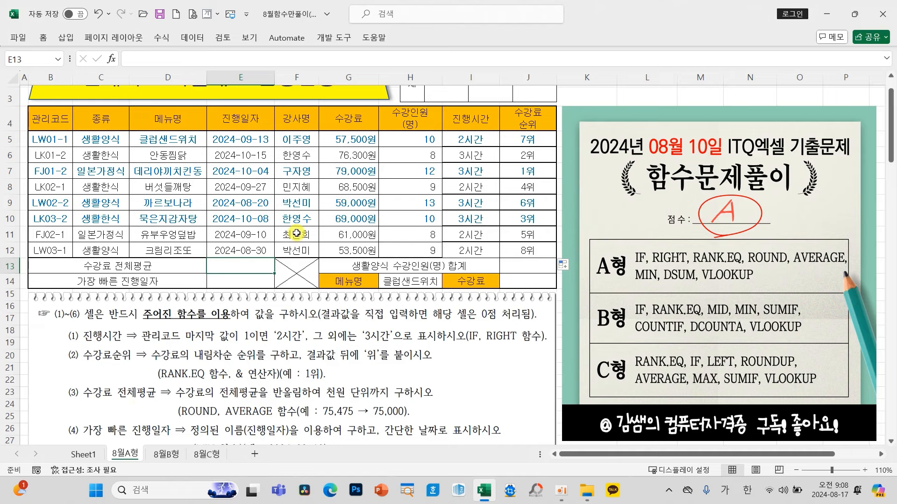
mouse_move(321, 130)
mouse_down()
mouse_move(379, 212)
mouse_move(379, 256)
mouse_up()
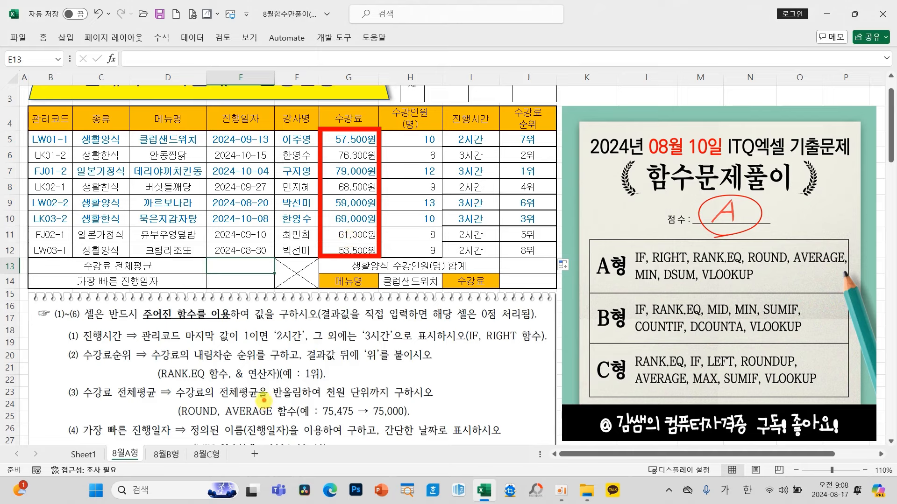
drag(262, 400, 372, 400)
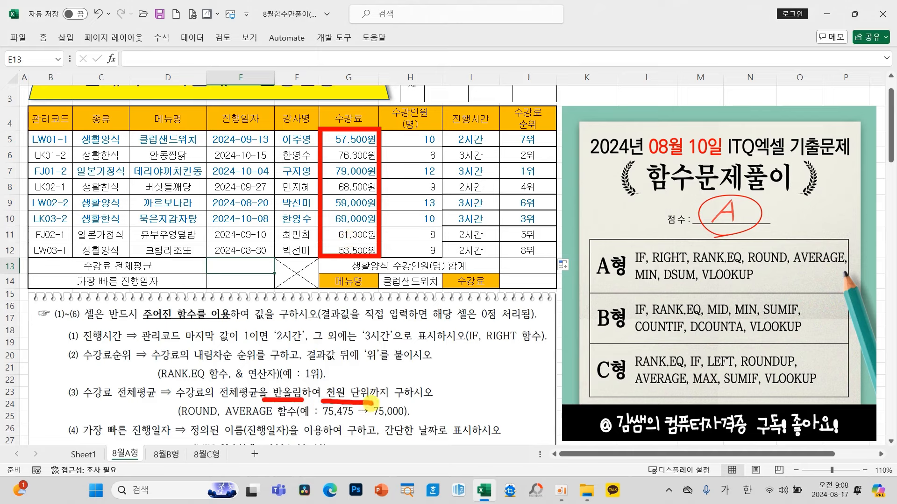
key(Escape)
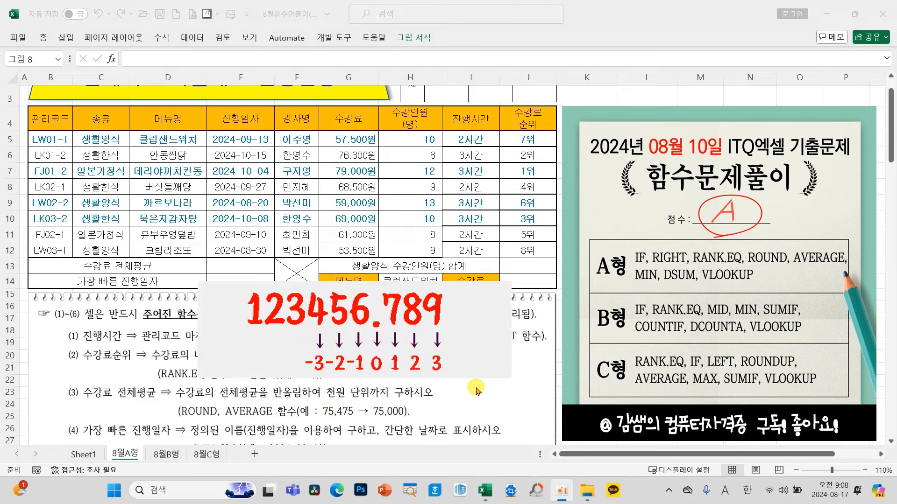
click(481, 361)
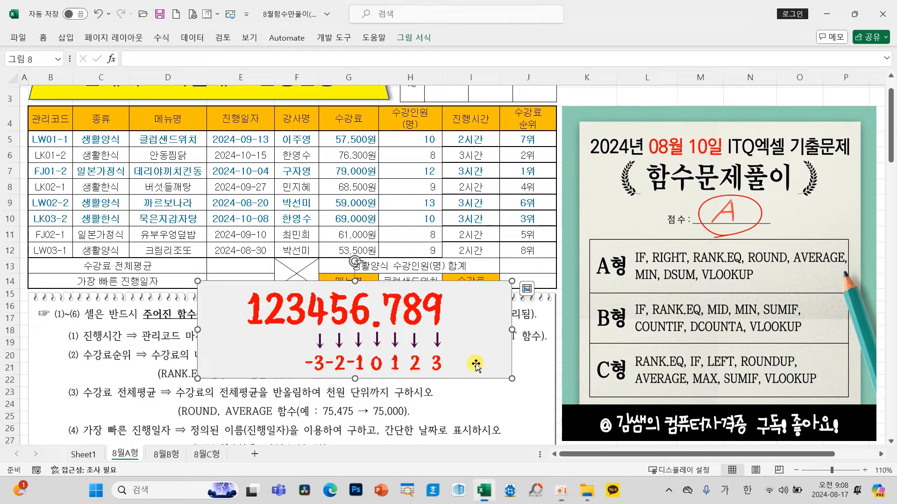
drag(481, 361, 479, 353)
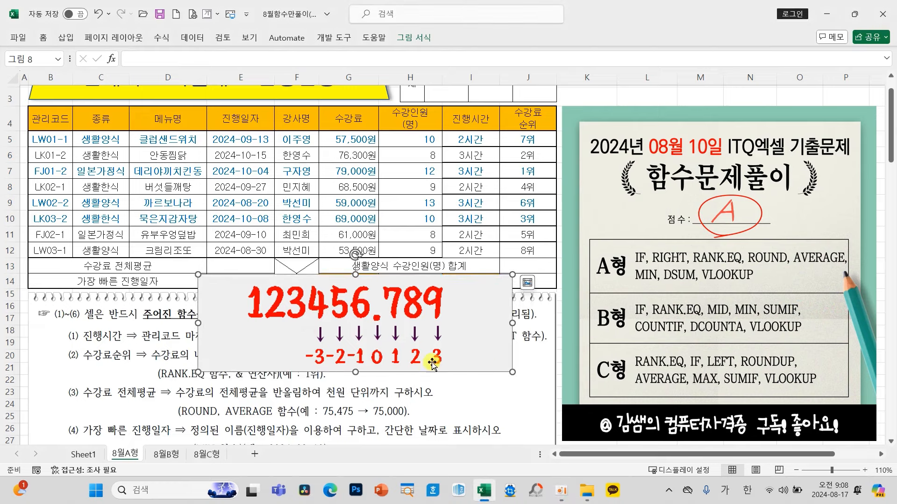
click(517, 407)
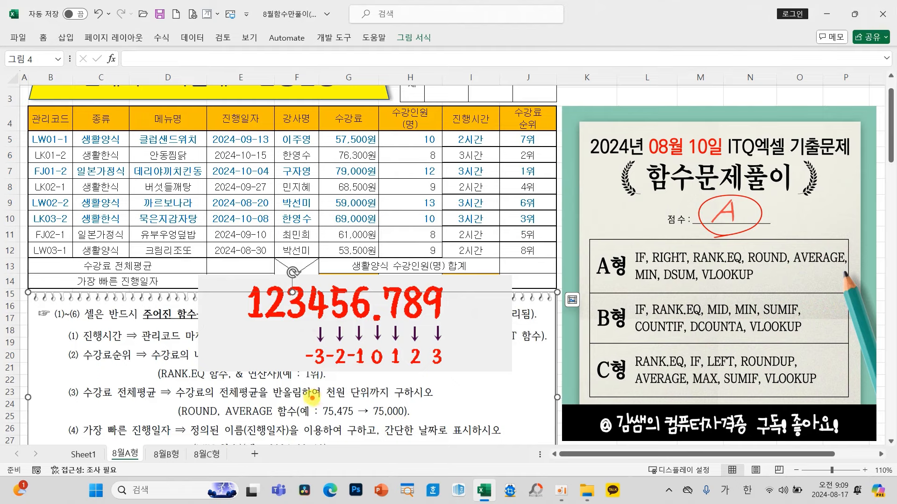
mouse_move(312, 397)
mouse_down()
mouse_move(343, 421)
mouse_move(415, 425)
mouse_up()
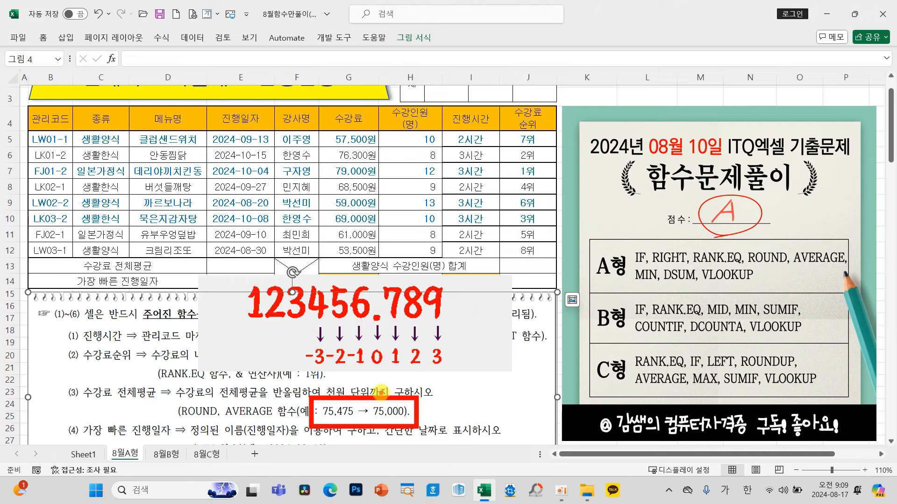
mouse_move(383, 369)
mouse_down()
mouse_move(460, 379)
mouse_move(453, 390)
mouse_move(473, 396)
mouse_move(503, 399)
mouse_move(503, 384)
mouse_up()
mouse_move(507, 363)
mouse_down()
mouse_move(510, 392)
mouse_move(500, 411)
mouse_move(520, 400)
mouse_up()
drag(535, 366, 514, 394)
mouse_move(527, 380)
mouse_down()
mouse_move(552, 394)
mouse_move(544, 426)
mouse_up()
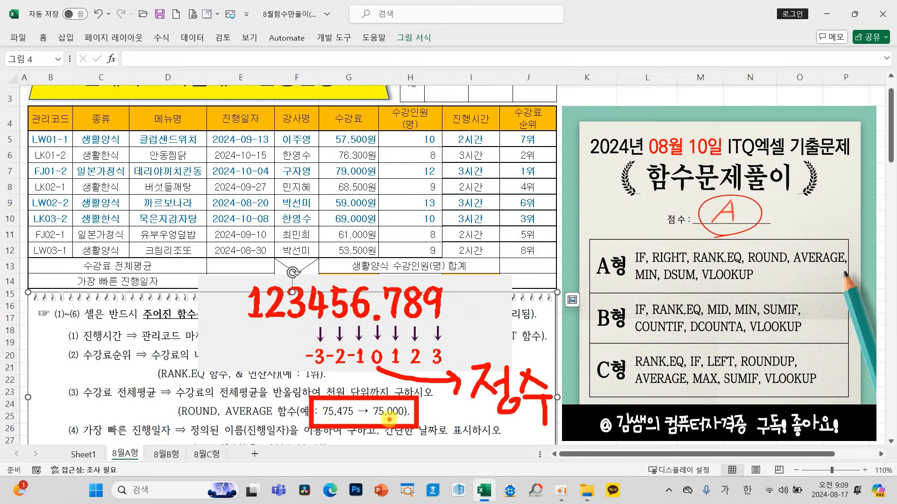
mouse_move(477, 427)
mouse_down()
mouse_move(494, 446)
mouse_move(481, 463)
mouse_up()
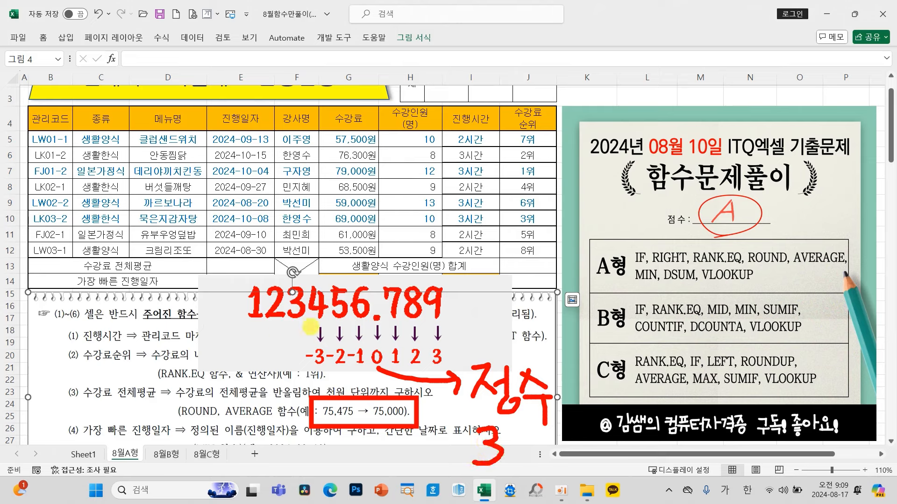
drag(479, 445, 443, 445)
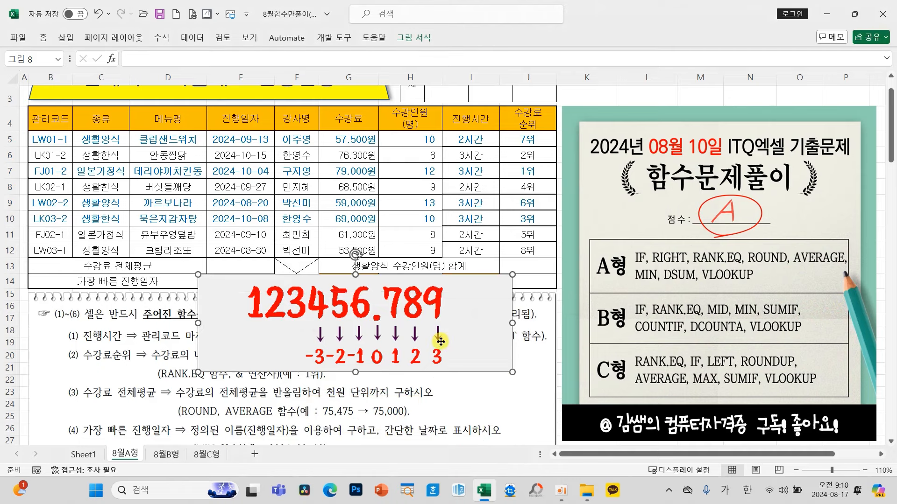
key(Delete)
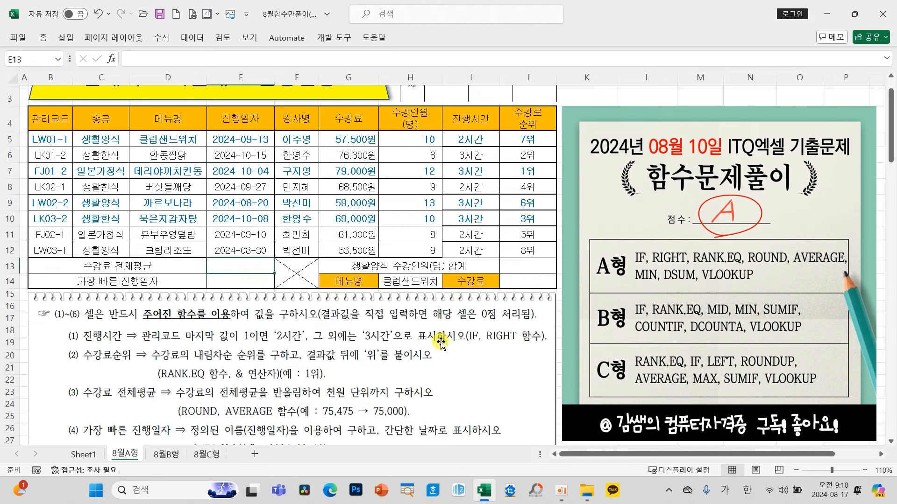
Insert a ROUND function in cell E13 and set its Num_digits argument to -3
click(225, 268)
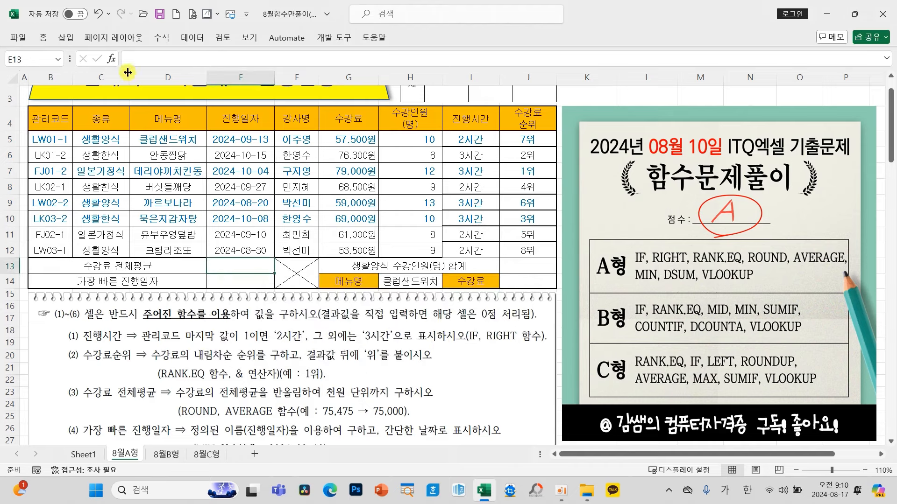
click(111, 58)
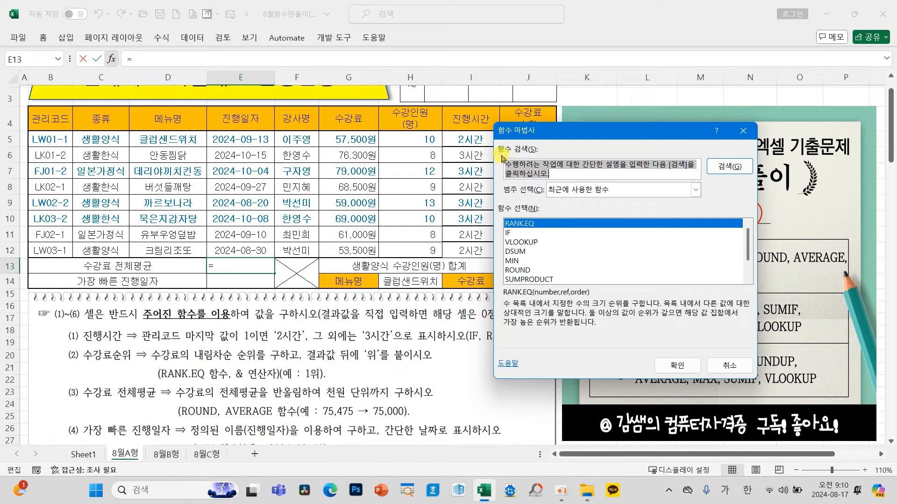
click(530, 271)
click(678, 365)
drag(532, 168, 401, 197)
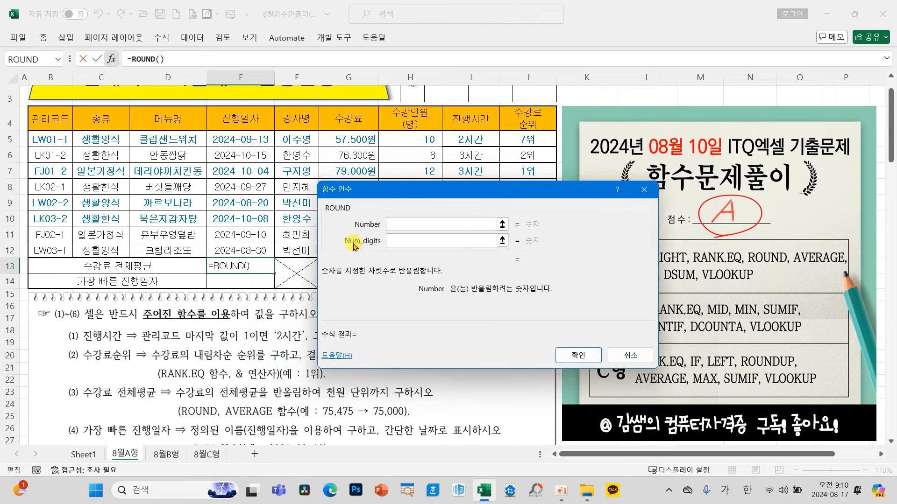
click(413, 246)
text(-)
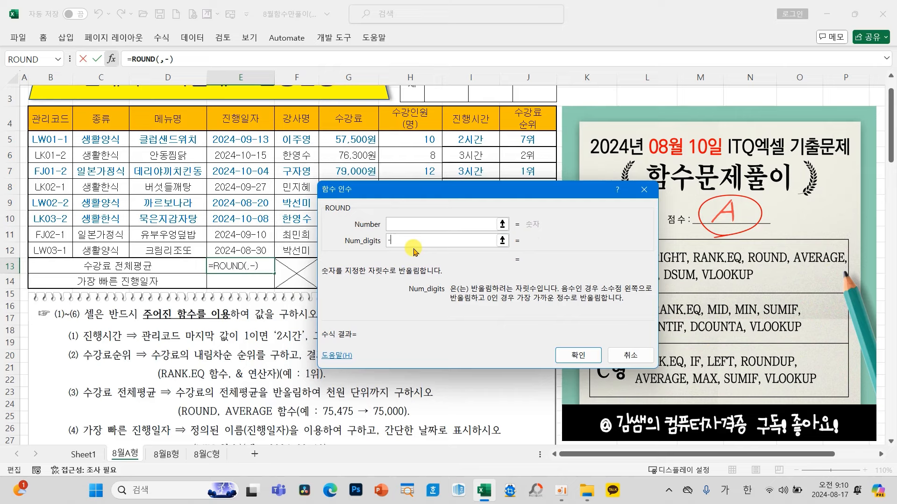
text(3)
Set the ROUND function's Number argument to AVERAGE(G5:G12), keeping the dialog clear of the 수강료 column, and confirm the function
click(406, 230)
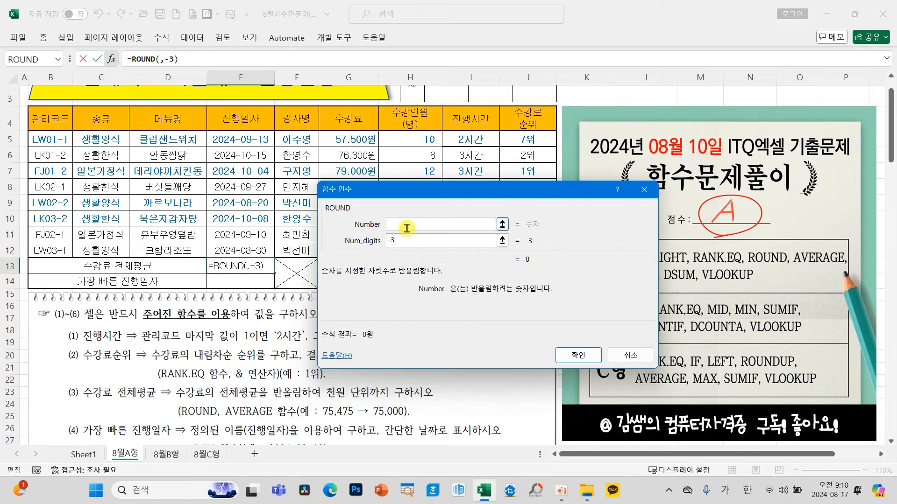
drag(396, 191, 458, 209)
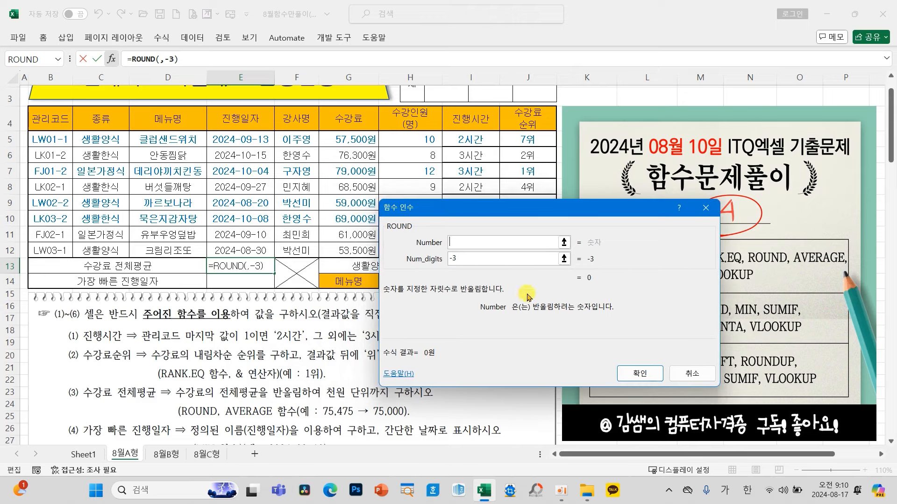
text(AVER)
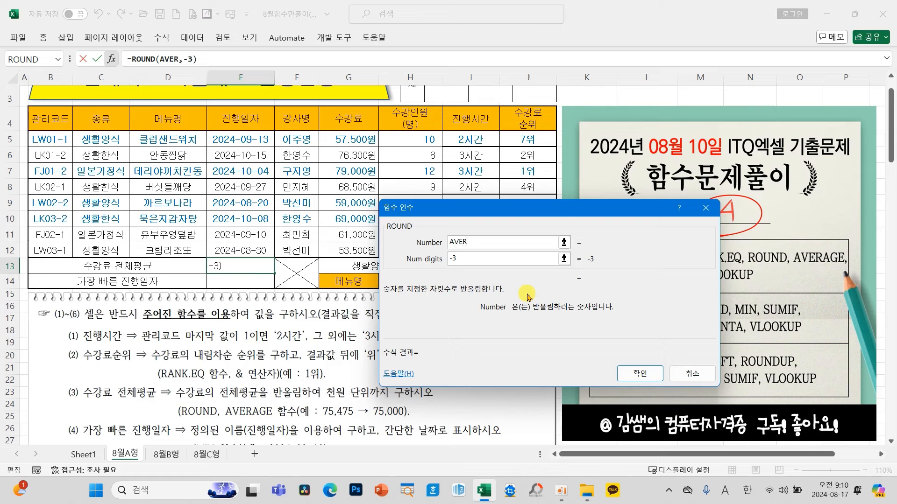
text(AGE)
text(()
drag(354, 140, 348, 245)
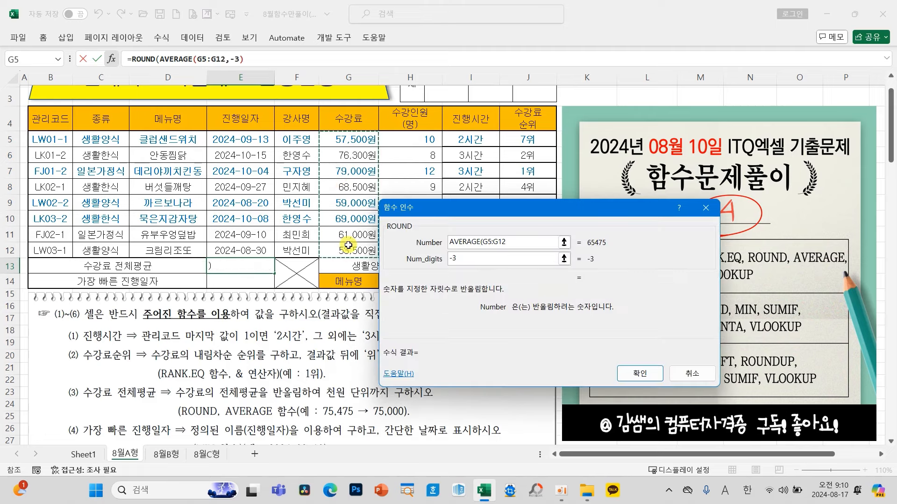
text())
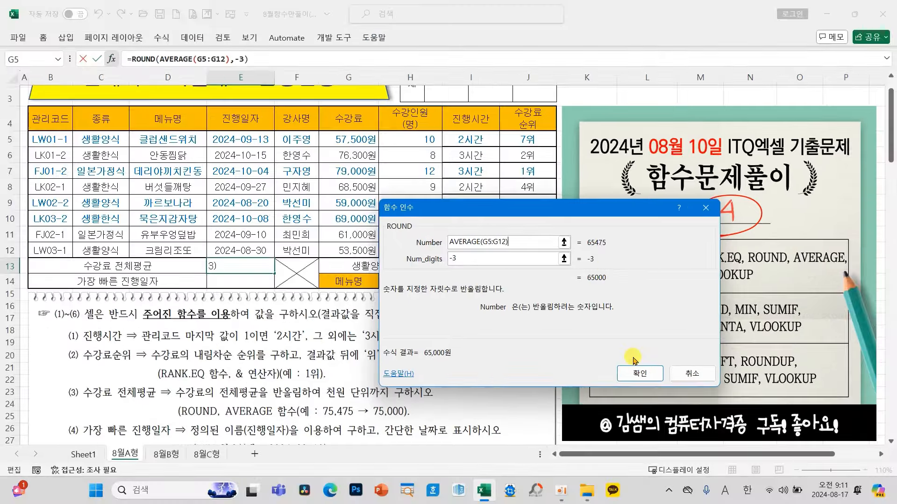
click(658, 428)
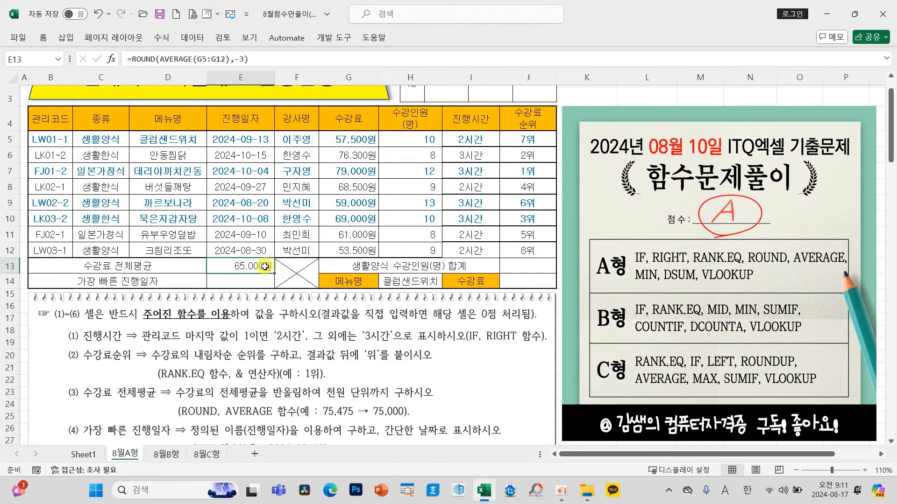
Apply the comma style number format to the 수강료 전체평균 result in E13
click(43, 37)
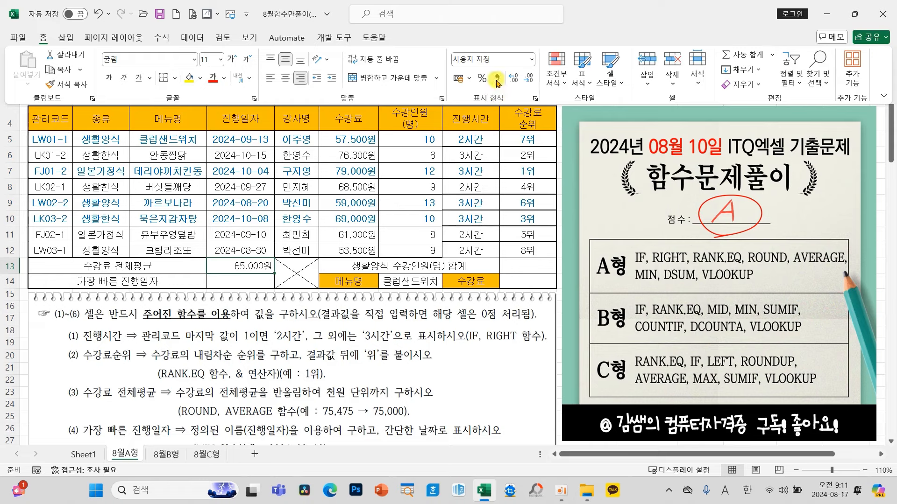
click(497, 78)
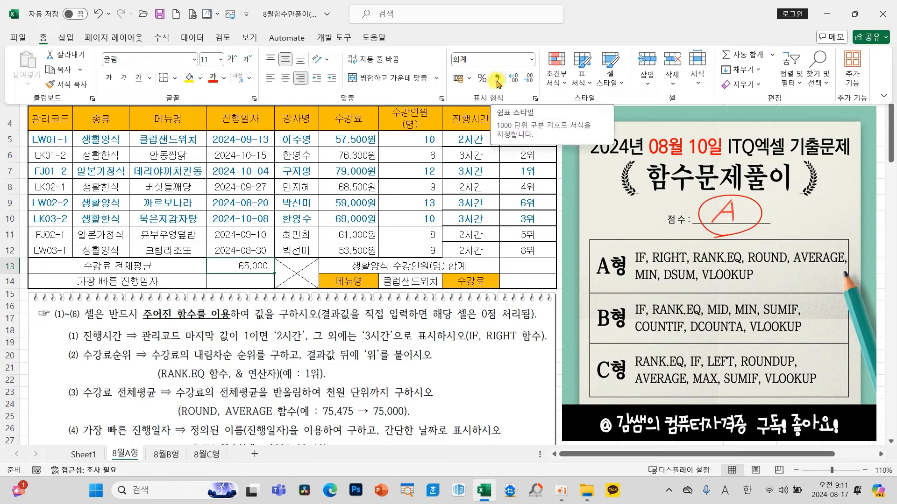
Insert a MIN function in cell E14 for 가장 빠른 진행일자, with its arguments dialog clear of the 진행일자 column
click(253, 281)
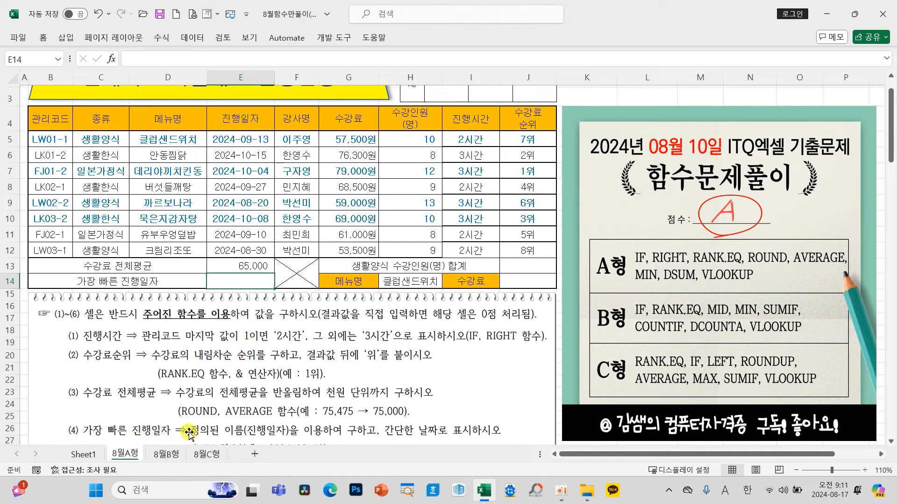
mouse_move(185, 417)
mouse_down()
mouse_move(224, 434)
mouse_move(316, 443)
mouse_up()
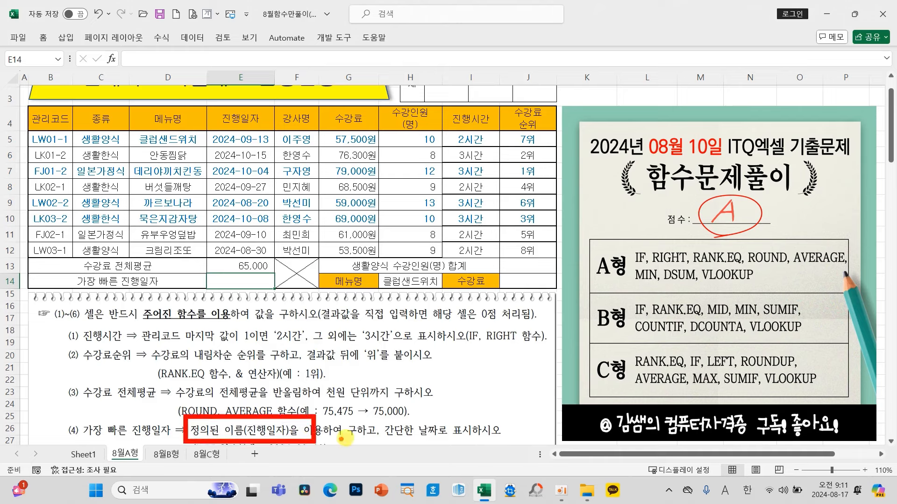
drag(370, 423, 478, 440)
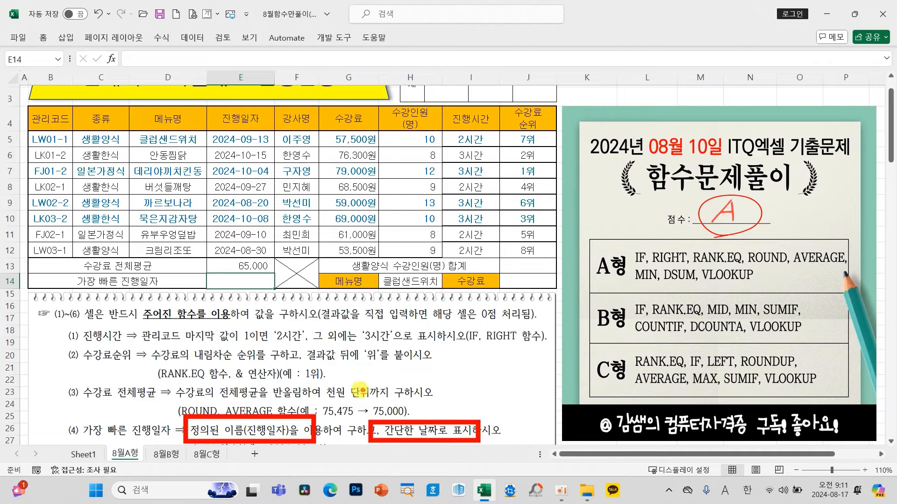
key(Escape)
scroll(355, 392, down, 1)
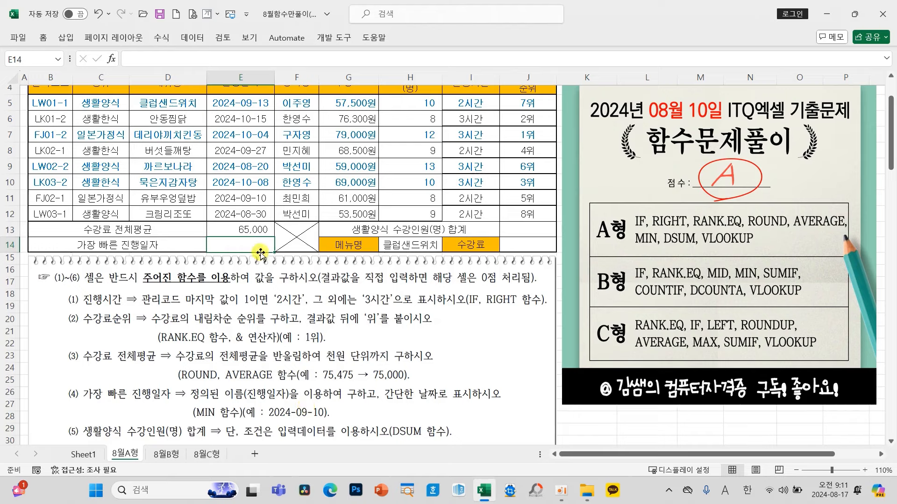
click(111, 59)
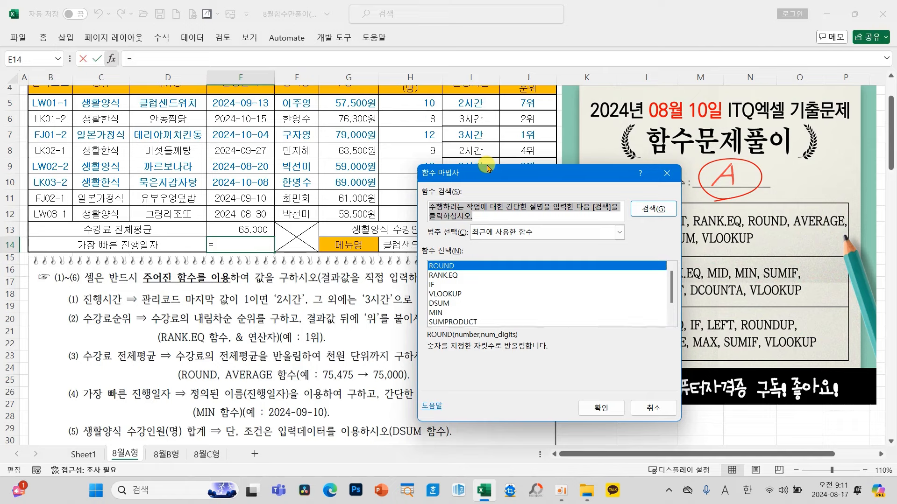
click(439, 313)
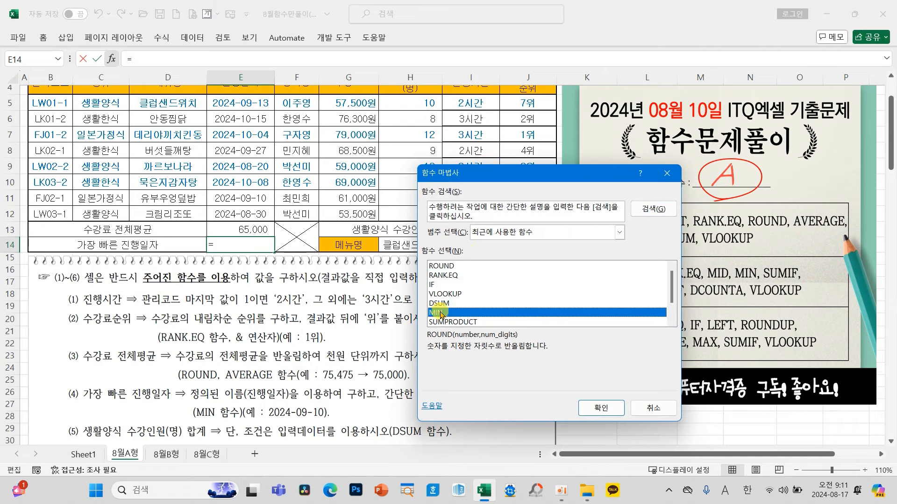
click(599, 407)
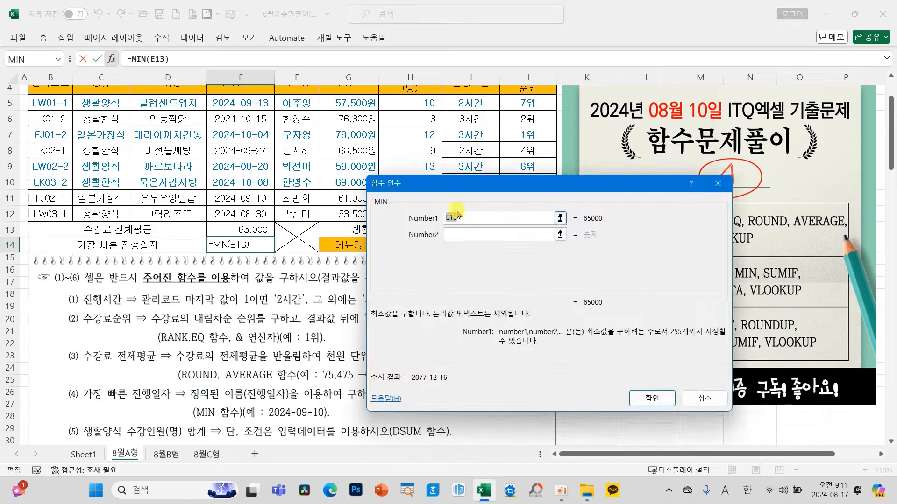
drag(439, 182, 500, 206)
scroll(279, 146, up, 1)
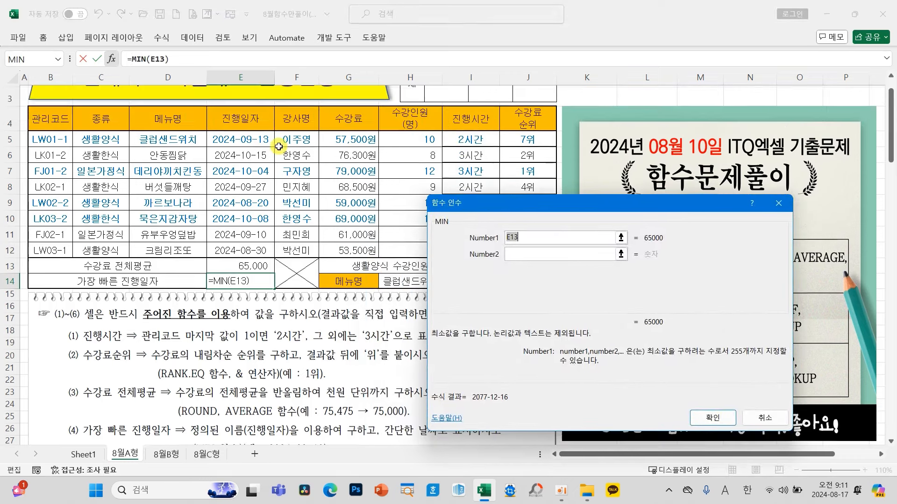
Try filling the MIN function's Number1 argument by selecting the dates E5:E12, and clear the argument again
drag(257, 140, 256, 254)
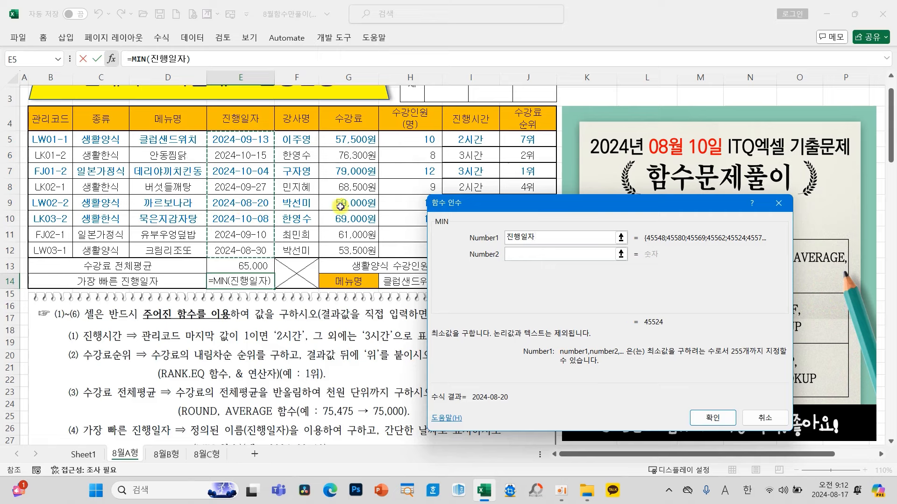
mouse_move(542, 244)
mouse_down()
mouse_move(498, 231)
mouse_move(544, 229)
mouse_move(532, 245)
mouse_up()
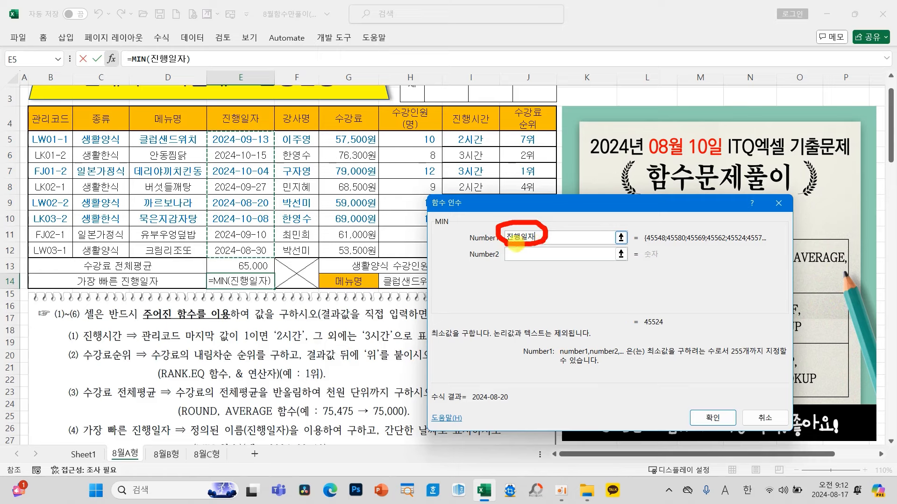
key(Escape)
key(BackSpace)
key(BackSpace)
key(BackSpace)
key(BackSpace)
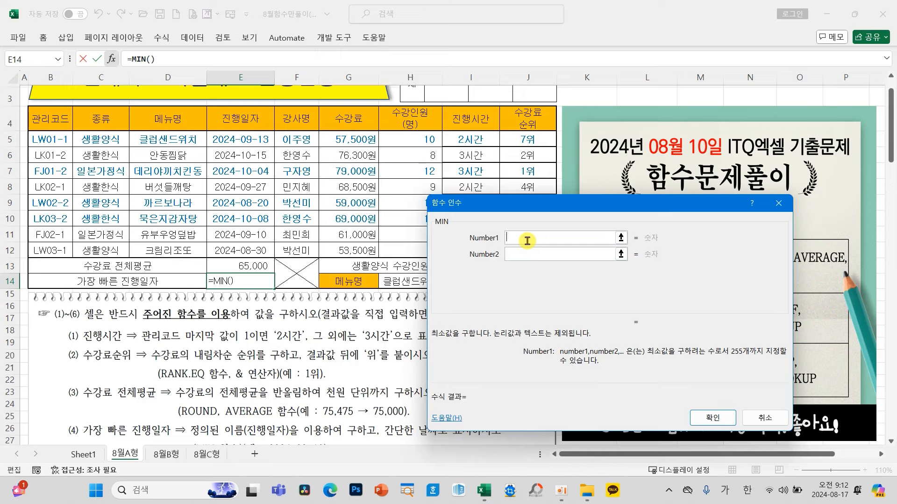
Set the MIN function's Number1 argument to the defined name 진행일자 and confirm the function
text(진행일자)
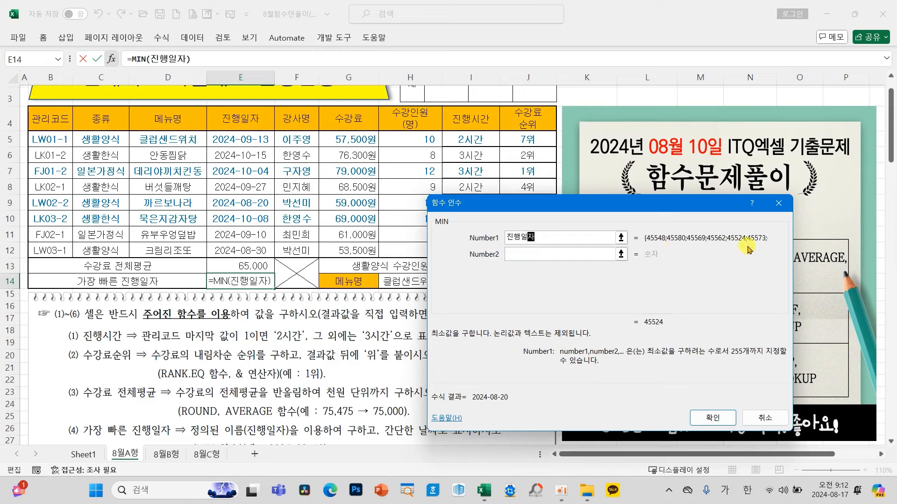
drag(575, 201, 461, 151)
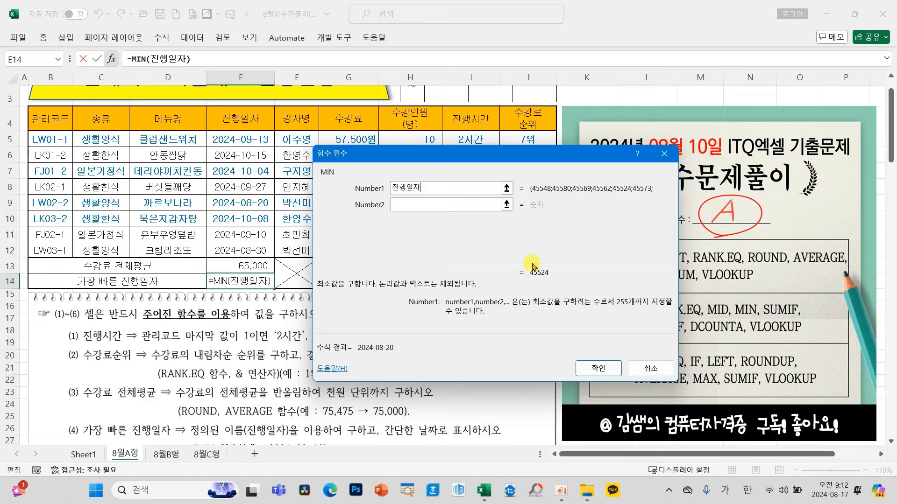
click(597, 367)
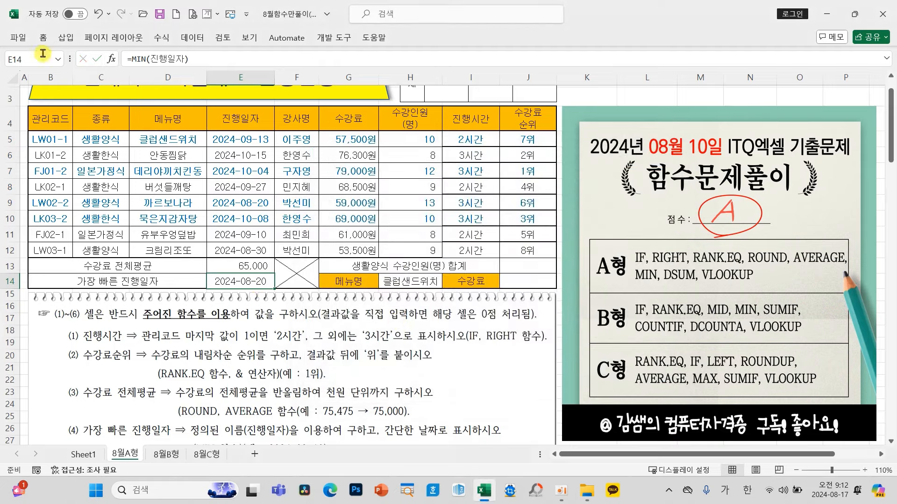
Try the 숫자 number format on the 가장 빠른 진행일자 result in E14
click(43, 37)
click(532, 59)
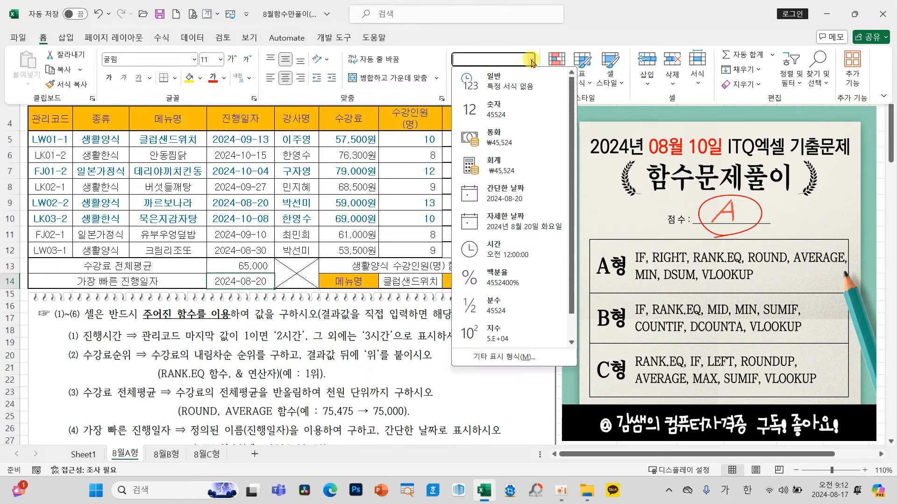
click(481, 106)
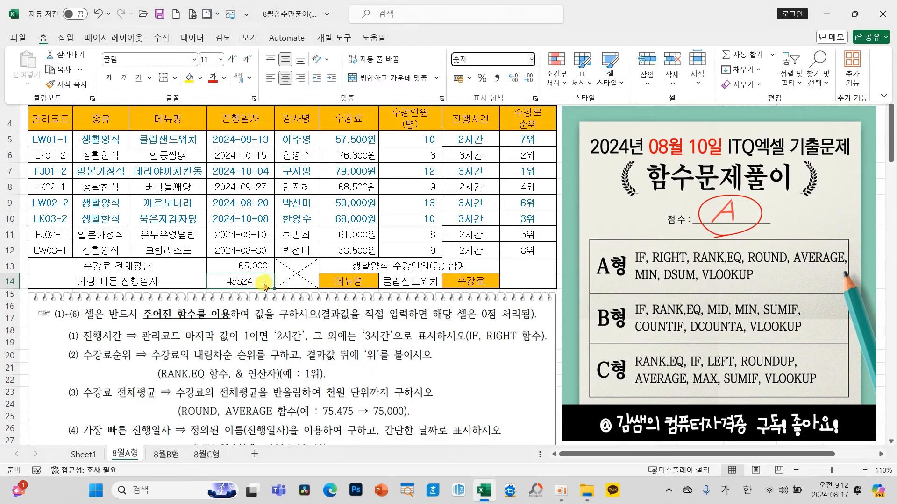
mouse_move(250, 280)
mouse_down()
mouse_move(369, 345)
mouse_move(419, 414)
mouse_move(425, 398)
mouse_up()
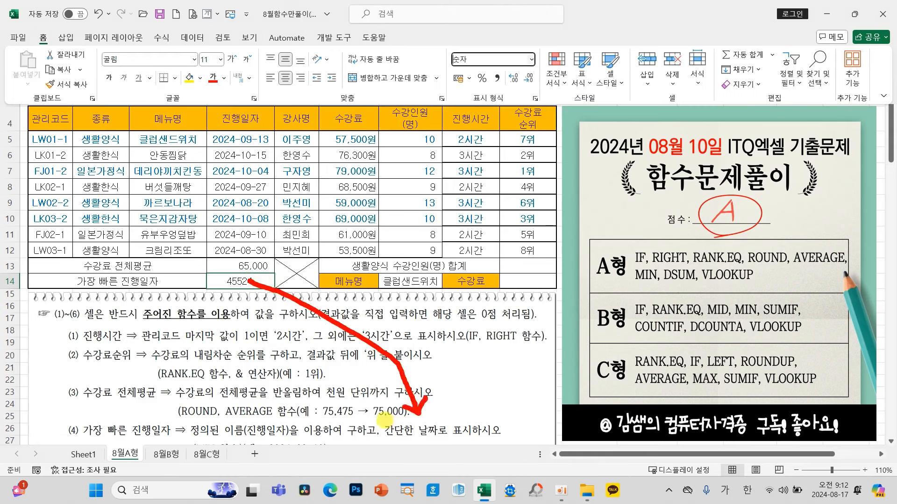
drag(385, 420, 477, 442)
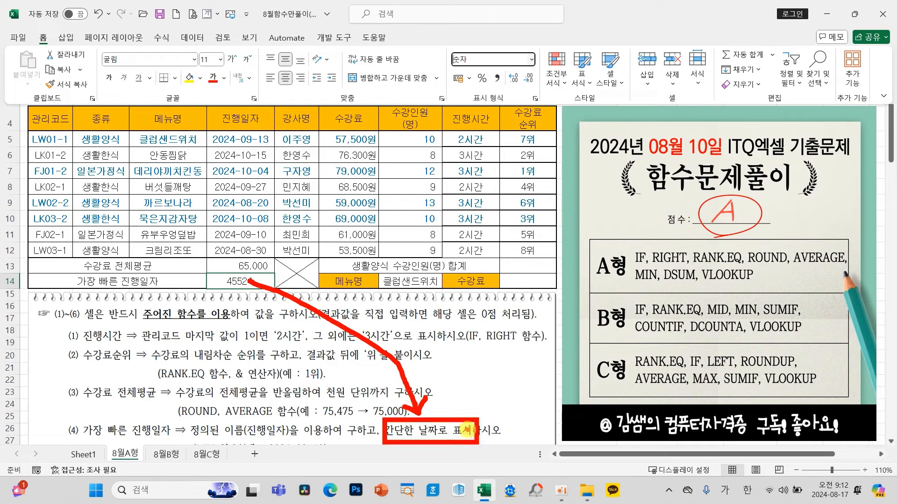
key(Escape)
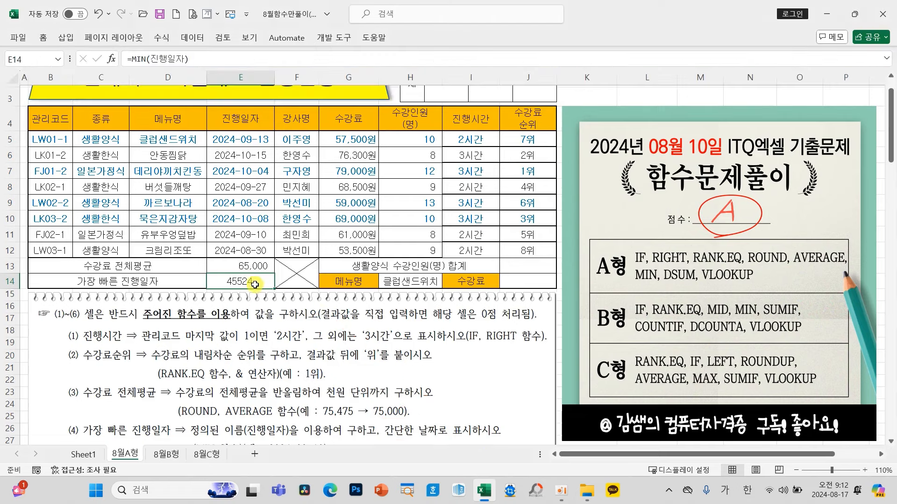
Apply the 간단한 날짜 format to the 가장 빠른 진행일자 result in E14
click(46, 38)
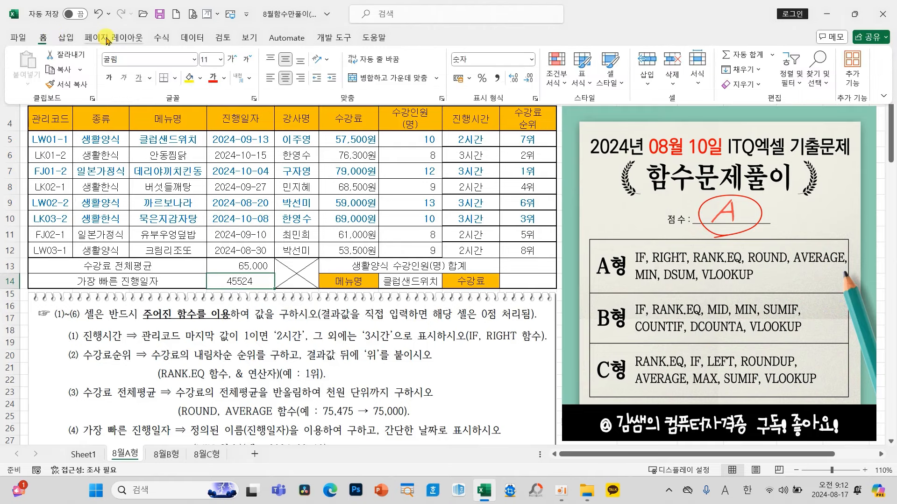
click(533, 60)
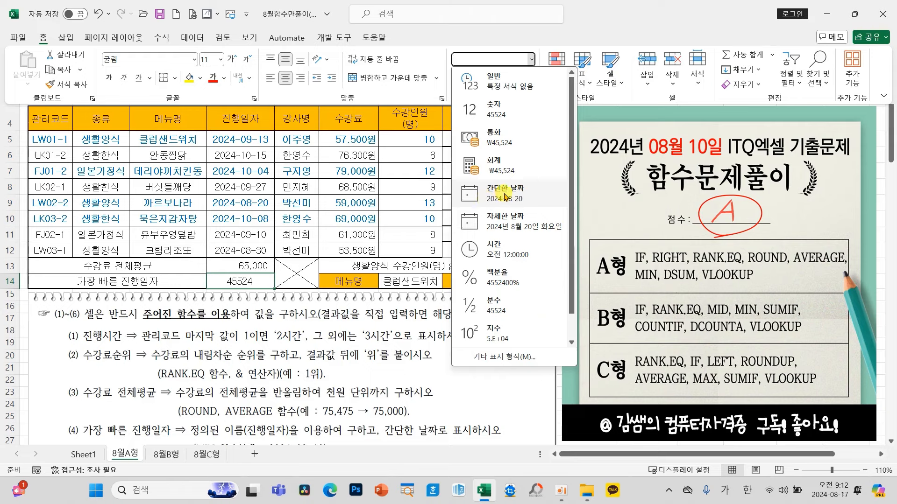
click(505, 196)
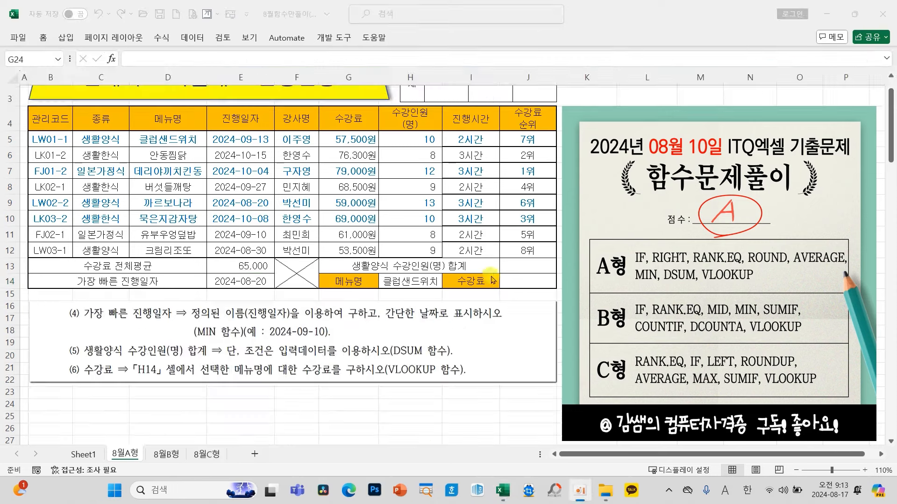
Insert a DSUM function in J13 for question (5), 생활양식 수강인원(명) 합계, with its arguments dialog clear of the header row
click(532, 265)
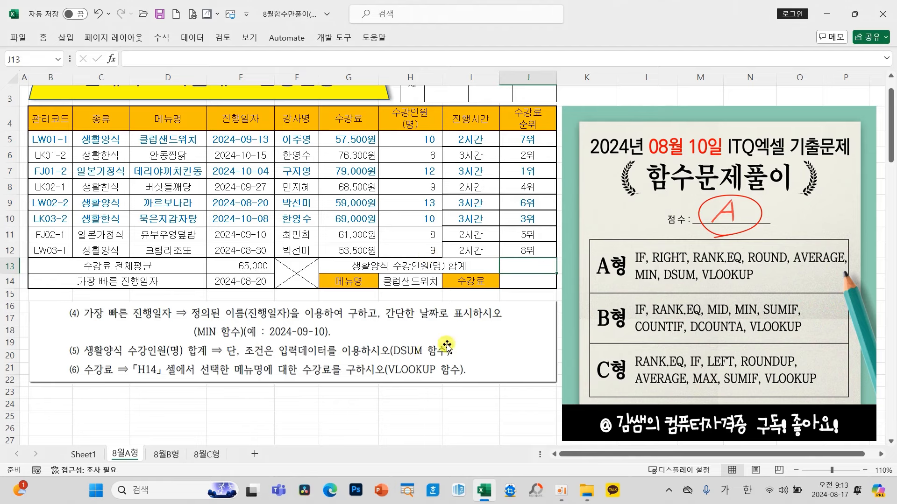
mouse_move(426, 341)
mouse_down()
mouse_move(382, 345)
mouse_move(385, 363)
mouse_move(433, 356)
mouse_move(439, 347)
mouse_move(416, 336)
mouse_up()
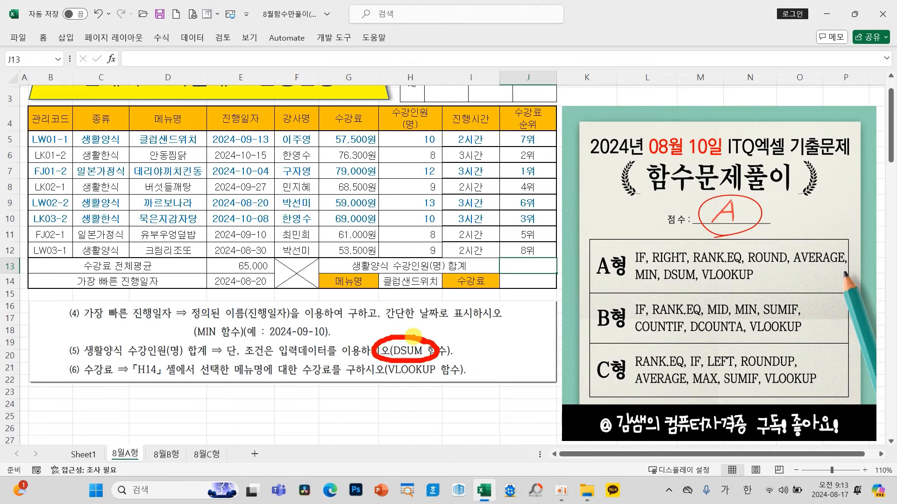
drag(83, 361, 115, 360)
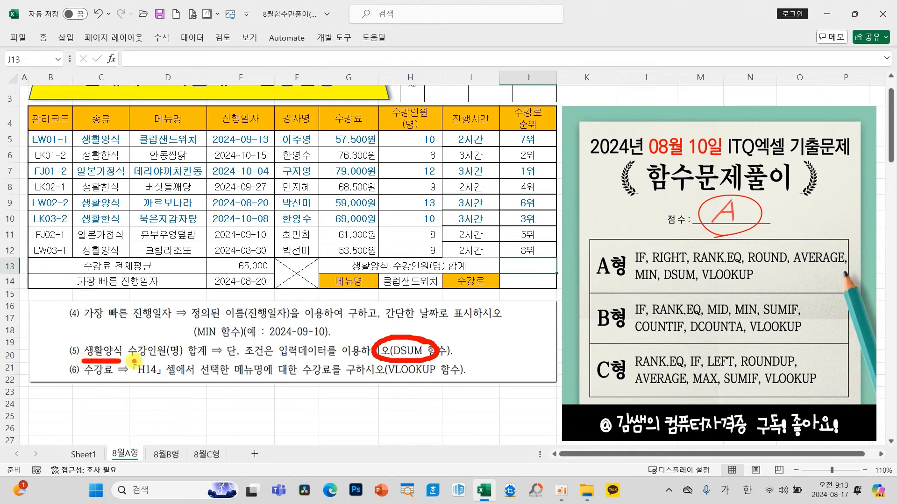
drag(129, 360, 192, 359)
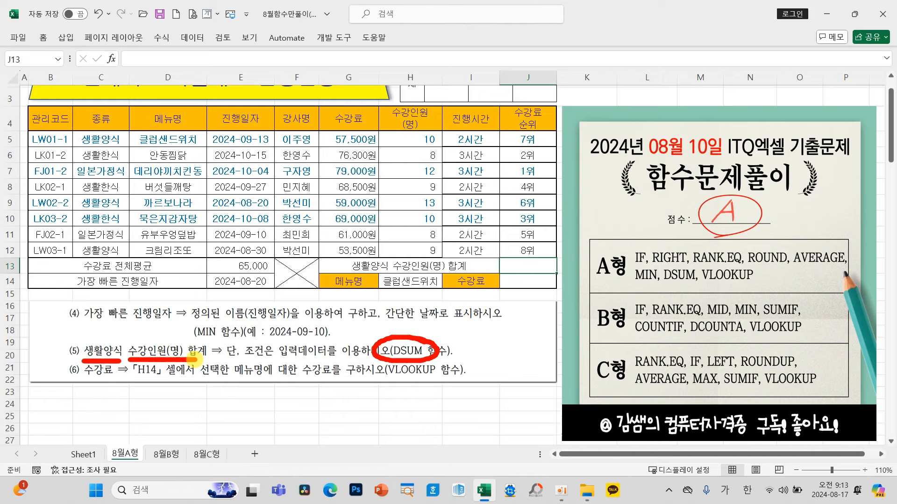
key(Escape)
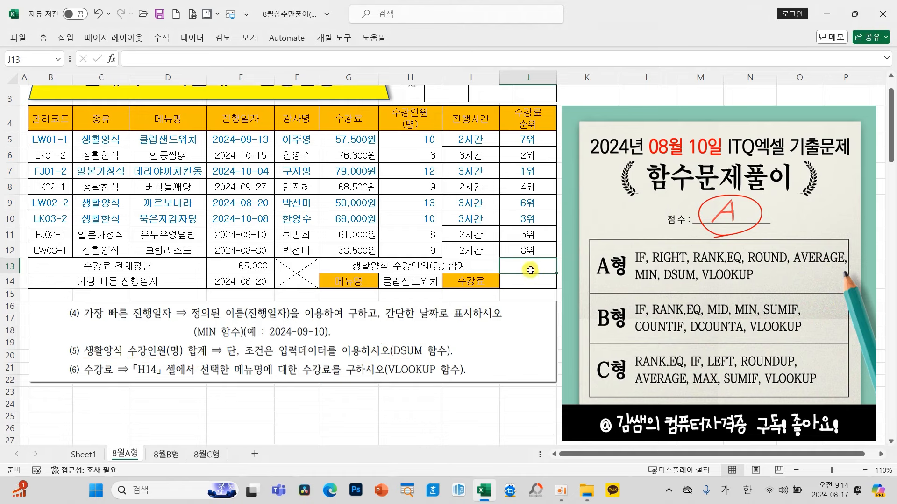
click(111, 59)
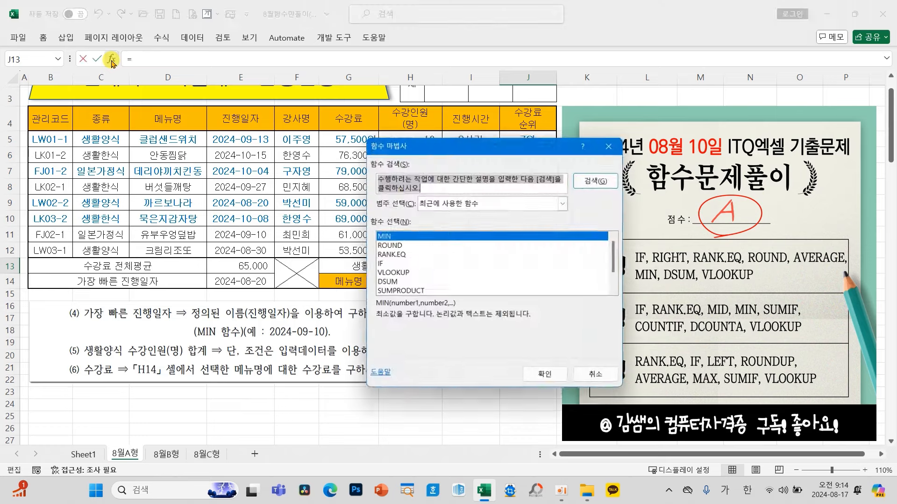
click(388, 282)
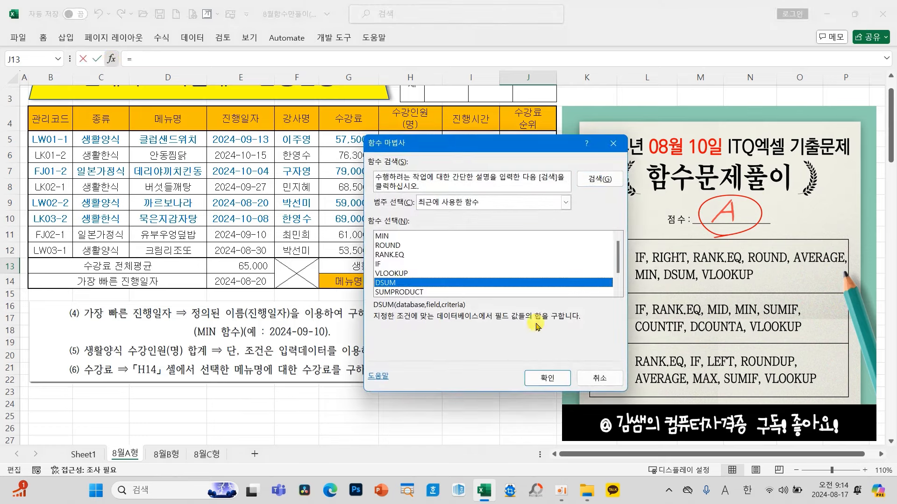
click(549, 383)
drag(559, 146, 209, 222)
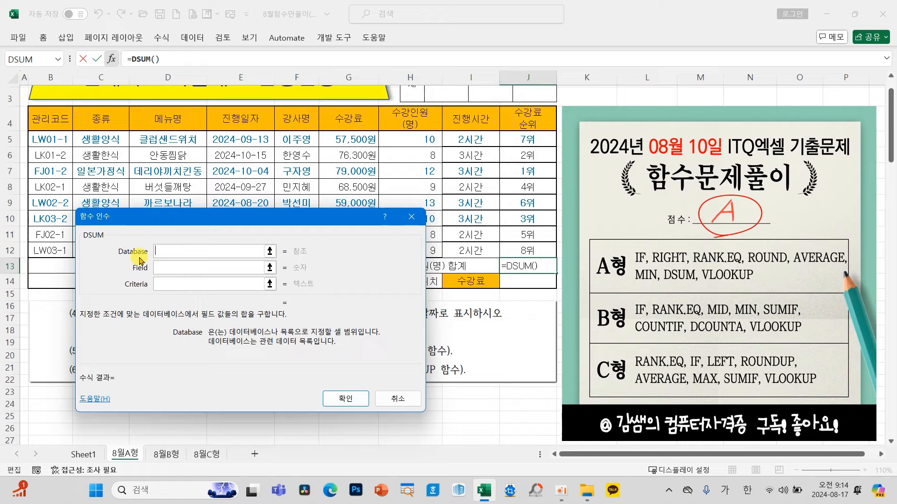
Set the DSUM function's Database argument to B4:H12 and its Field argument to 7, the 수강인원(명) column
drag(57, 118, 371, 185)
drag(415, 244, 415, 245)
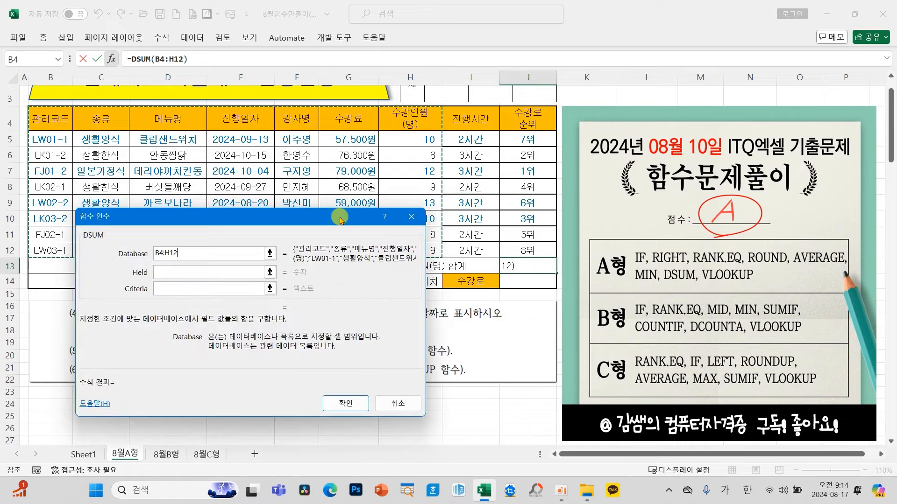
drag(326, 149, 760, 236)
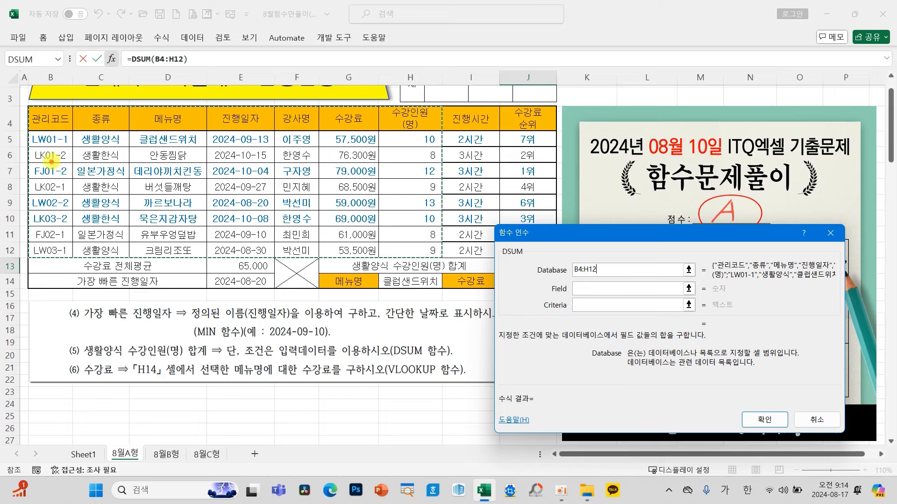
drag(56, 153, 45, 195)
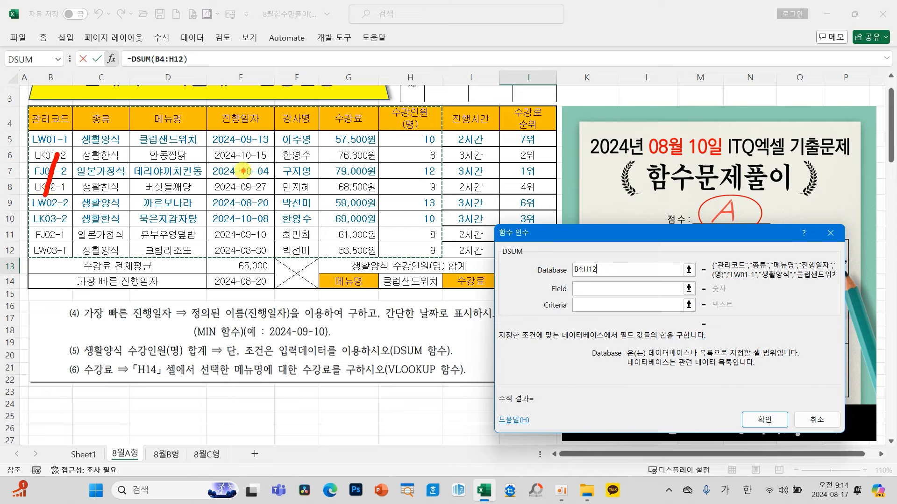
mouse_move(407, 165)
mouse_down()
mouse_move(399, 188)
mouse_move(425, 177)
mouse_move(399, 229)
mouse_move(579, 292)
mouse_move(578, 277)
mouse_move(597, 282)
mouse_move(588, 299)
mouse_up()
mouse_move(412, 108)
mouse_down()
mouse_move(419, 123)
mouse_move(455, 92)
mouse_up()
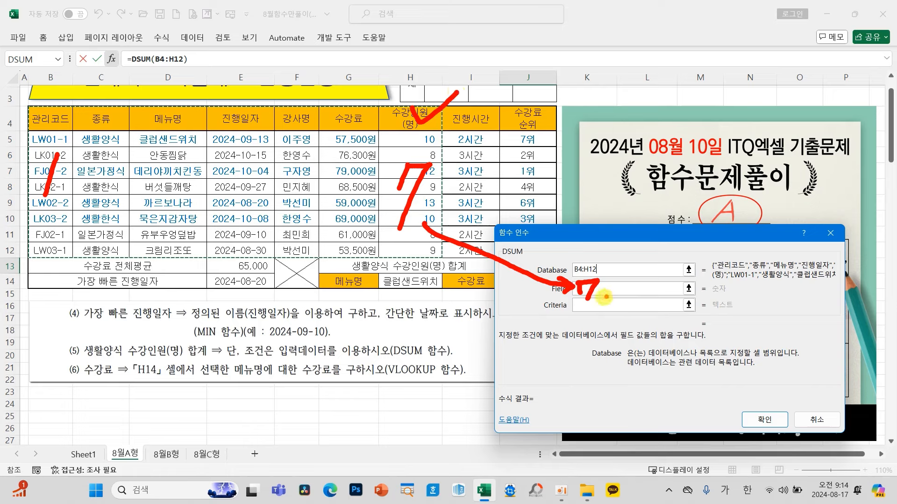
key(Escape)
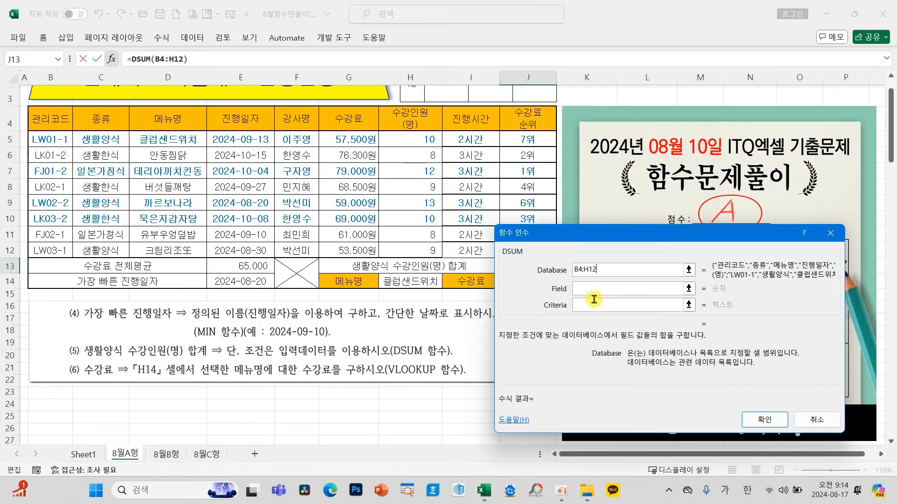
click(592, 292)
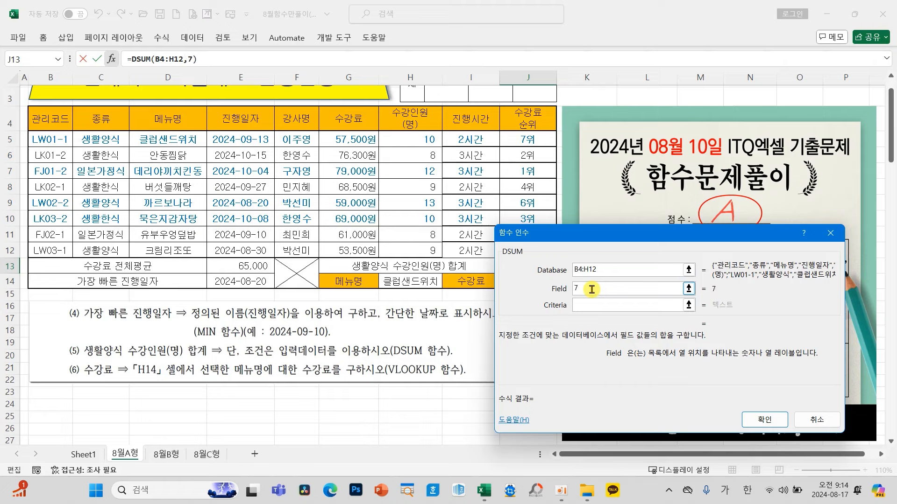
Set the DSUM function's Criteria argument to C4:C5, the 종류 header with 생활양식, and confirm the function
click(597, 307)
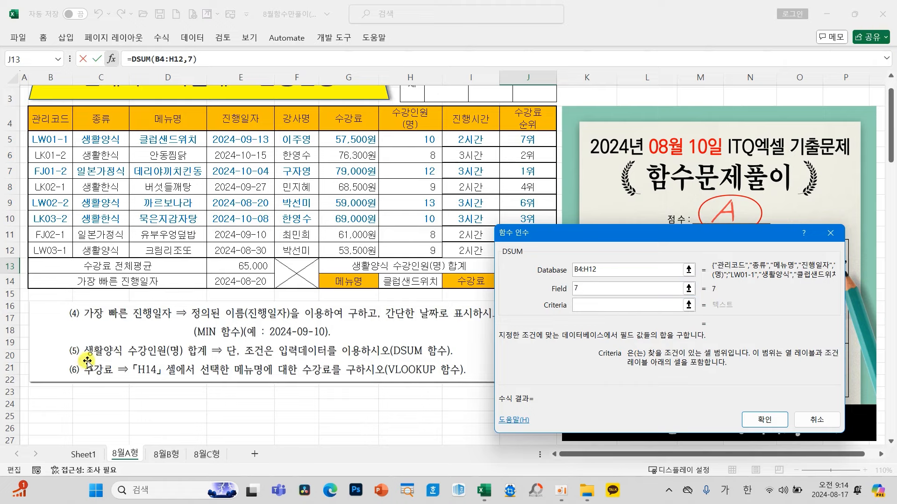
click(103, 120)
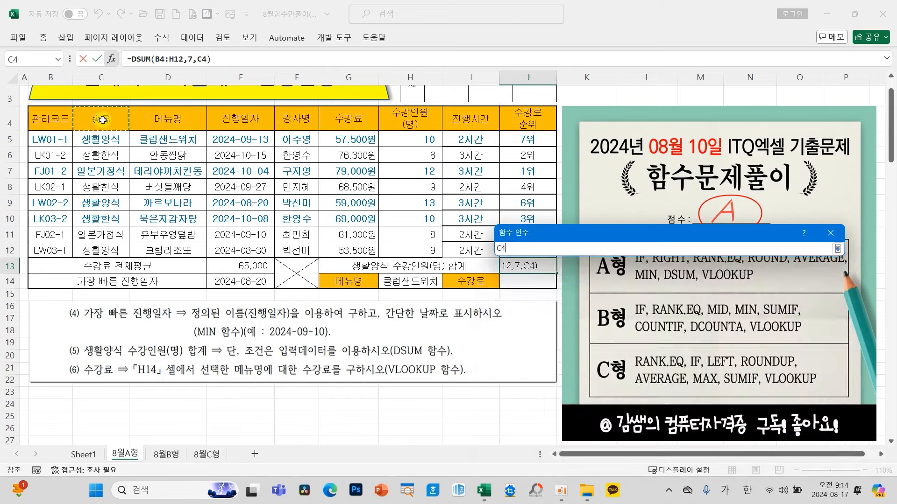
drag(103, 120, 107, 133)
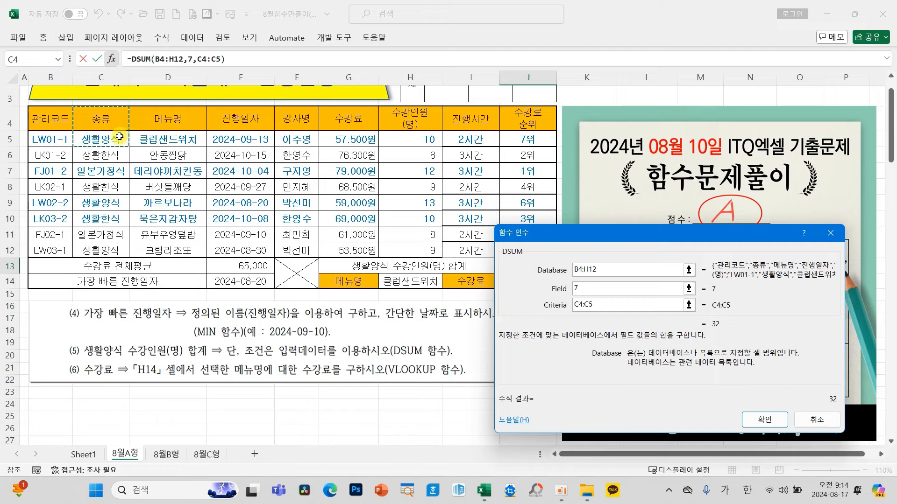
click(764, 419)
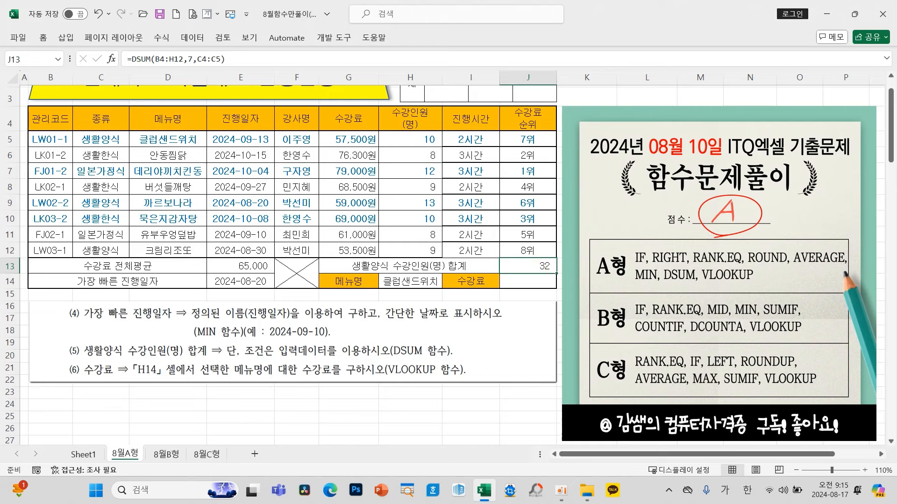
View the 메뉴명 choices available in H14 without changing the entry, and select J14 for the 수강료 answer
click(535, 280)
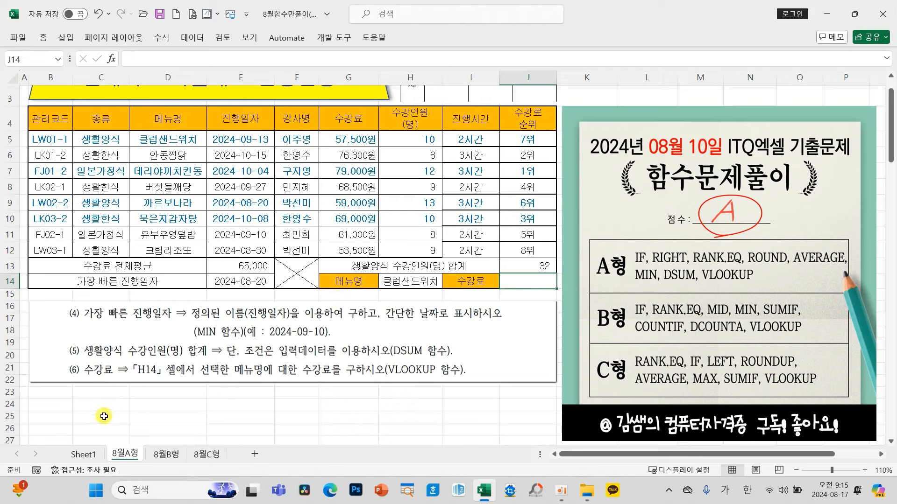
click(420, 281)
click(448, 283)
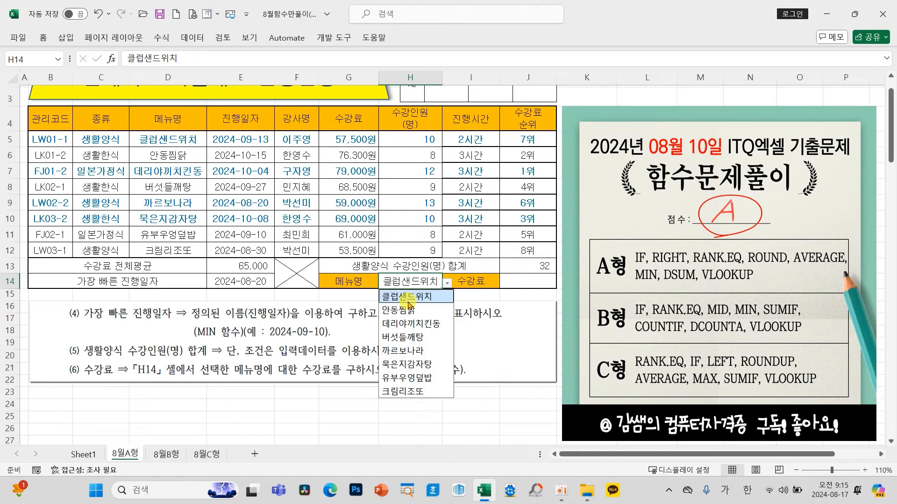
click(533, 281)
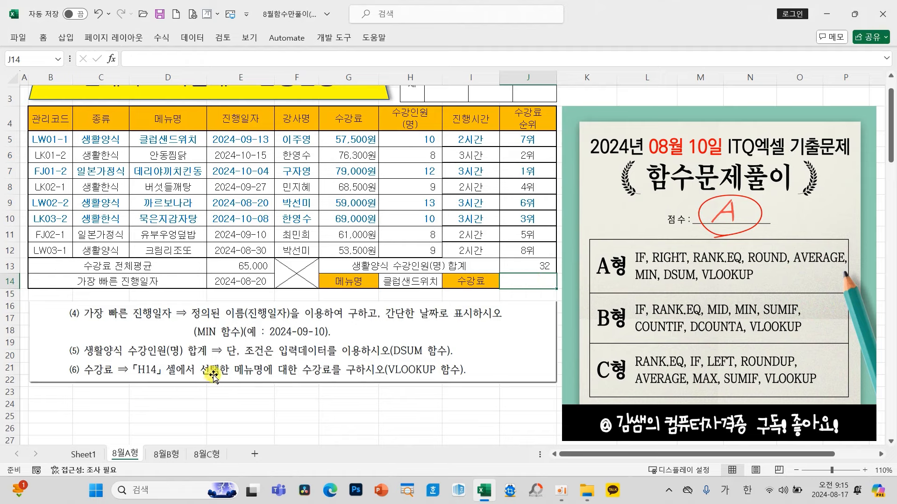
Examine question (6) to identify the lookup value and the table range that its VLOOKUP function needs
mouse_move(226, 360)
mouse_down()
mouse_move(282, 381)
mouse_move(337, 381)
mouse_move(311, 429)
mouse_up()
mouse_move(339, 399)
mouse_down()
mouse_move(354, 423)
mouse_move(353, 414)
mouse_up()
drag(357, 414, 368, 412)
drag(368, 402, 366, 428)
mouse_move(345, 437)
mouse_down()
mouse_move(347, 451)
mouse_move(355, 436)
mouse_move(347, 437)
mouse_up()
drag(402, 404, 401, 406)
mouse_move(381, 436)
mouse_down()
mouse_move(426, 433)
mouse_move(408, 454)
mouse_up()
drag(436, 395, 434, 461)
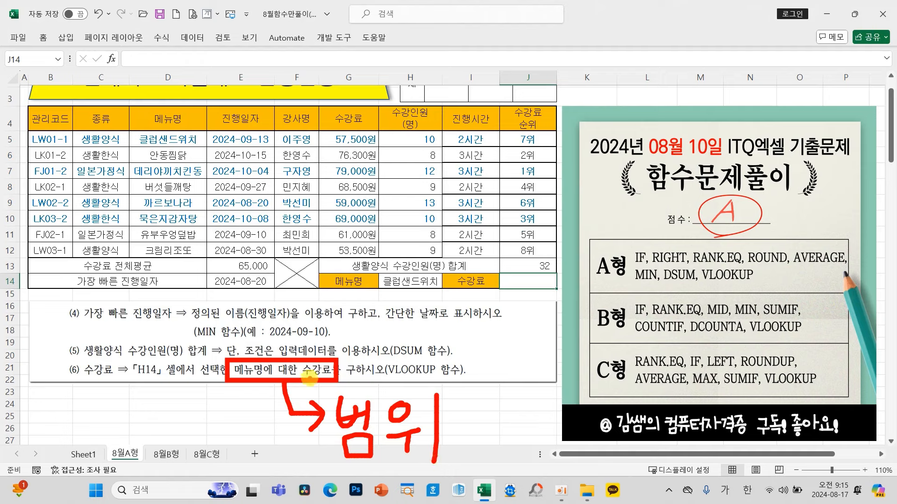
click(373, 470)
mouse_move(144, 376)
mouse_down()
mouse_move(137, 406)
mouse_move(154, 389)
mouse_move(149, 410)
mouse_up()
mouse_move(133, 415)
mouse_down()
mouse_move(164, 413)
mouse_move(135, 435)
mouse_up()
drag(149, 422, 169, 436)
mouse_move(168, 397)
mouse_down()
mouse_move(169, 438)
mouse_move(192, 421)
mouse_move(162, 457)
mouse_move(183, 455)
mouse_move(196, 405)
mouse_move(219, 425)
mouse_move(220, 455)
mouse_up()
mouse_move(212, 407)
mouse_down()
mouse_move(216, 439)
mouse_move(235, 437)
mouse_move(250, 420)
mouse_move(228, 454)
mouse_up()
mouse_move(241, 431)
mouse_down()
mouse_move(242, 453)
mouse_move(241, 442)
mouse_up()
drag(228, 453, 287, 465)
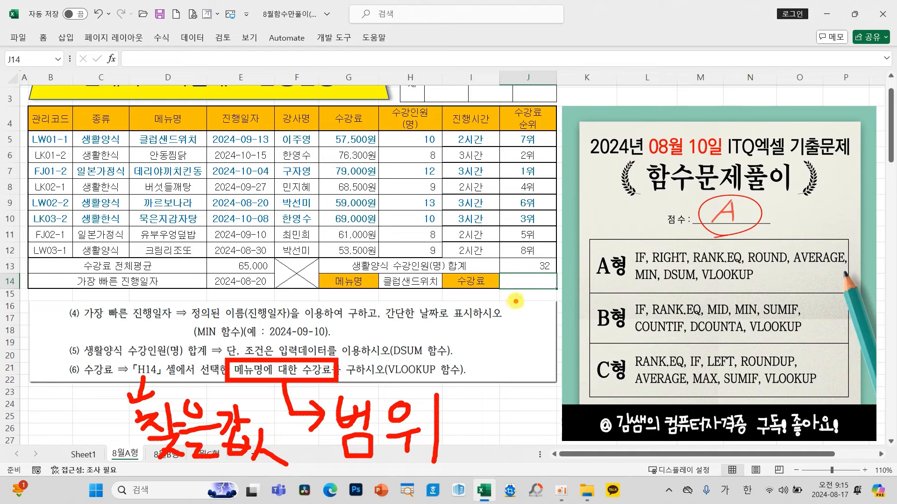
key(Escape)
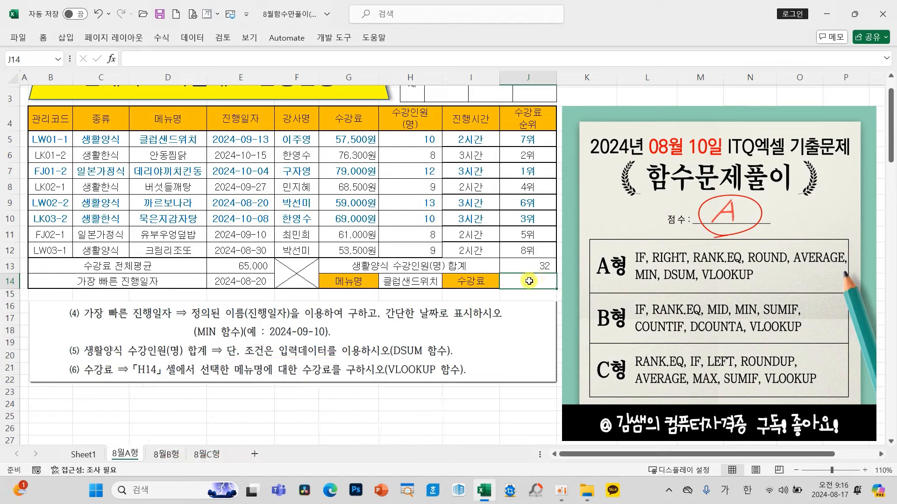
Insert a VLOOKUP function in J14 with H14 as the lookup value and D5:G12 as the table range
click(108, 60)
click(576, 348)
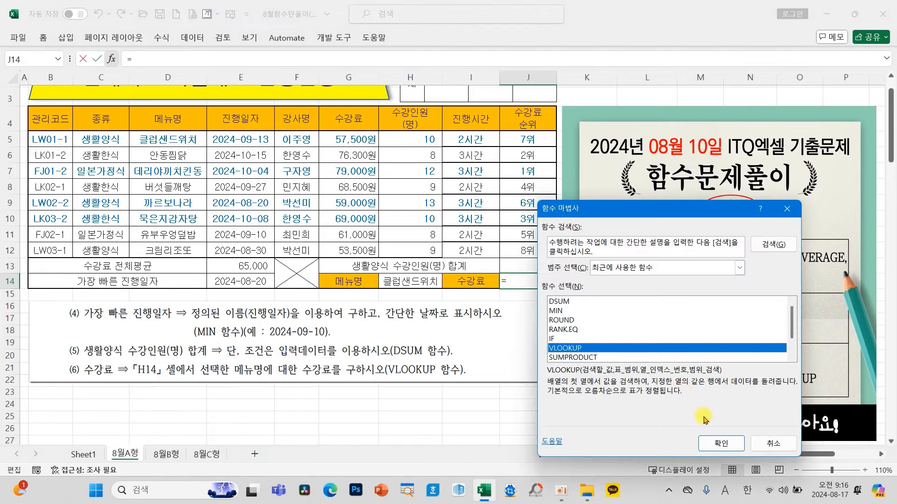
click(714, 442)
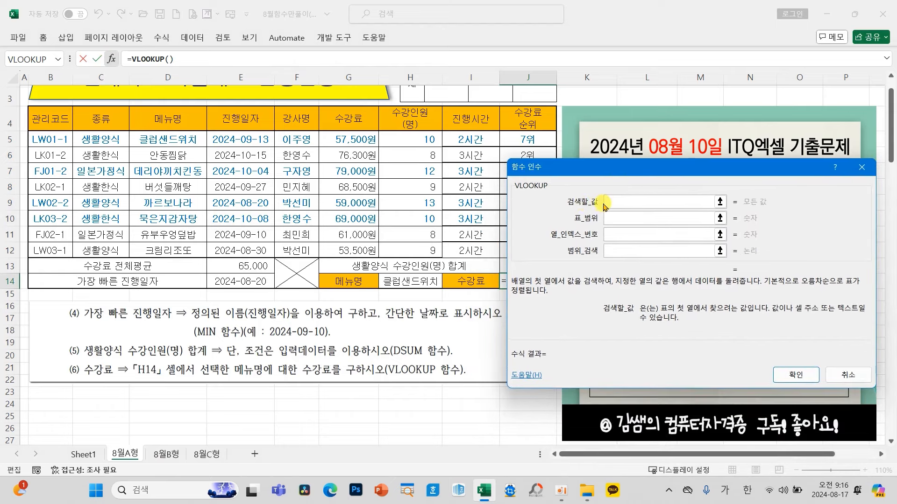
click(430, 280)
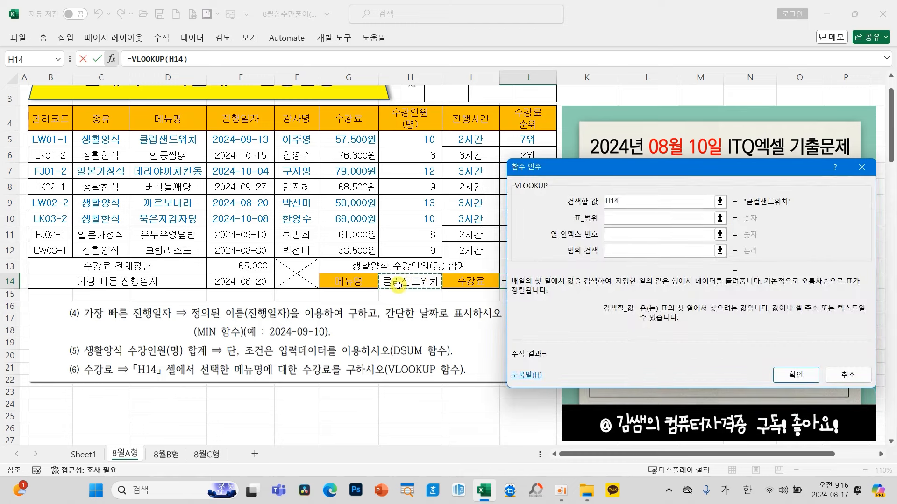
click(609, 218)
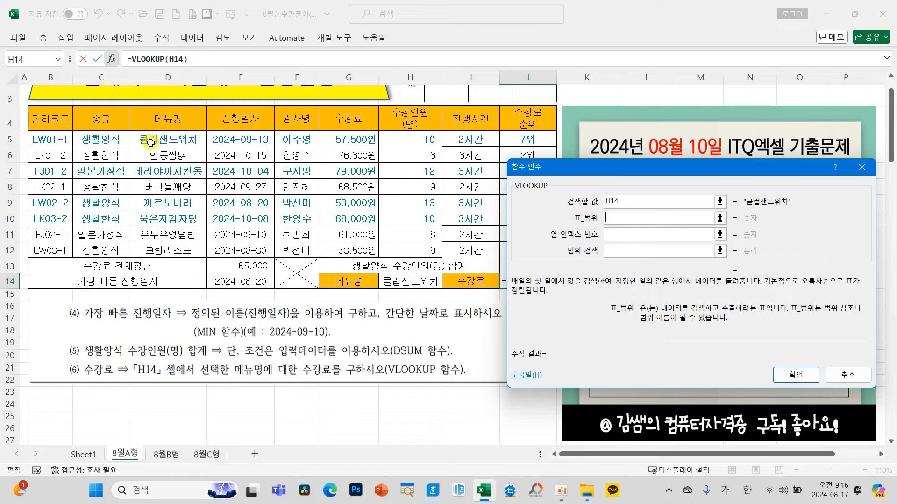
drag(159, 140, 334, 246)
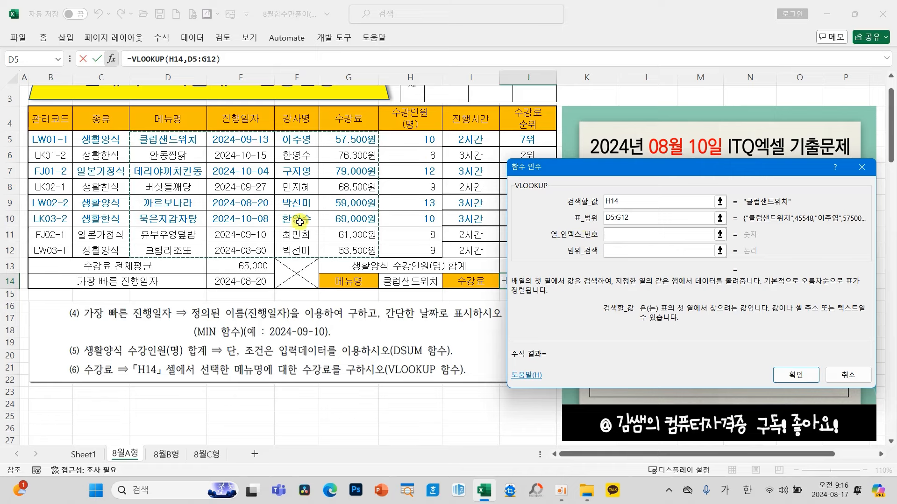
Set the VLOOKUP column index number to 4, the 수강료 column counted from 메뉴명
drag(177, 161, 167, 213)
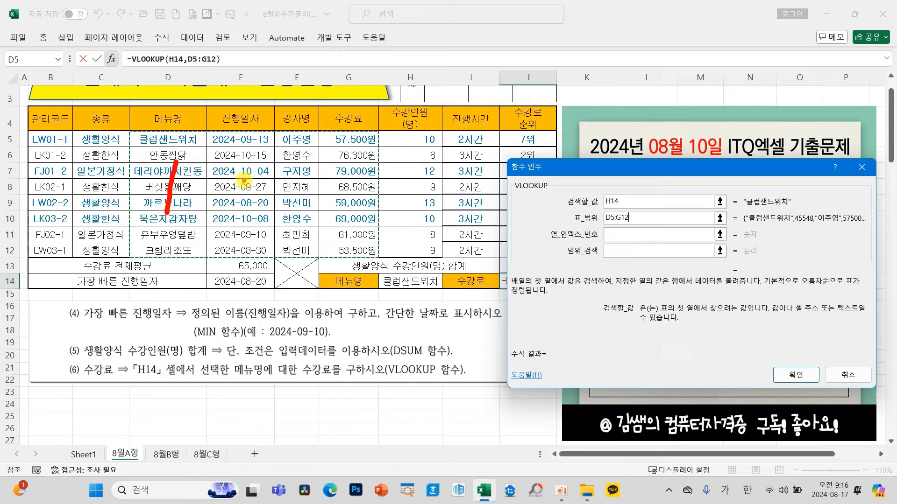
mouse_move(353, 158)
mouse_down()
mouse_move(370, 179)
mouse_move(356, 189)
mouse_move(355, 206)
mouse_up()
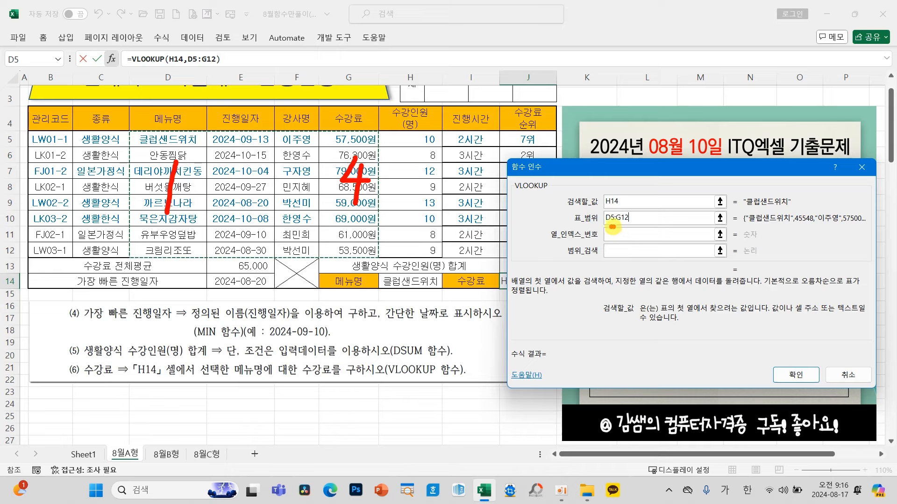
mouse_move(606, 230)
mouse_down()
mouse_move(619, 236)
mouse_move(613, 254)
mouse_up()
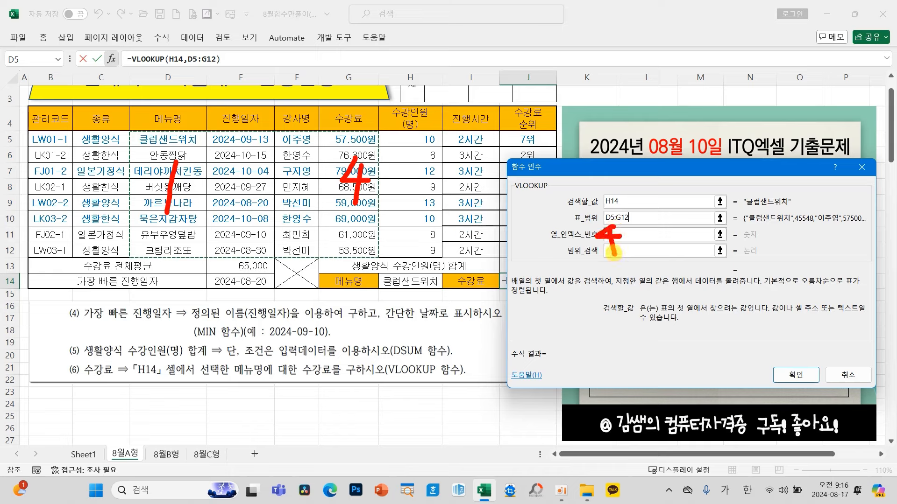
key(Escape)
click(618, 235)
text(4)
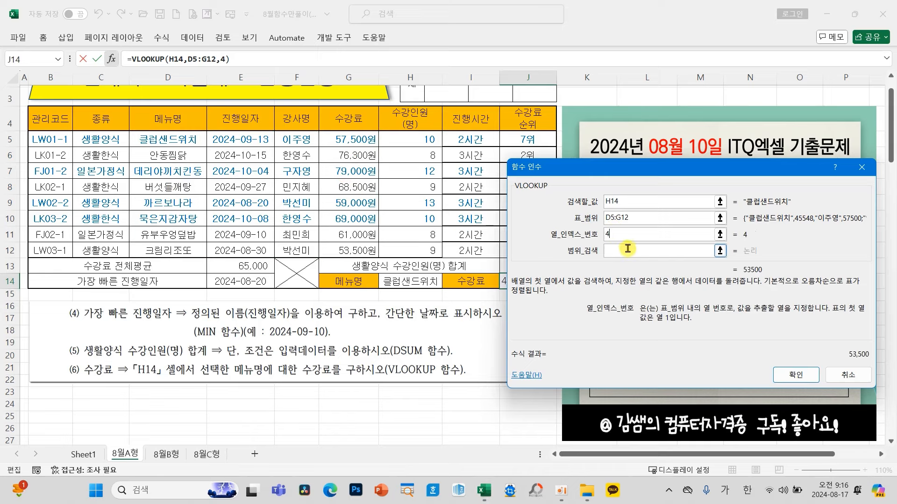
Set the VLOOKUP range lookup argument to 0 for an exact match and confirm the function
click(627, 249)
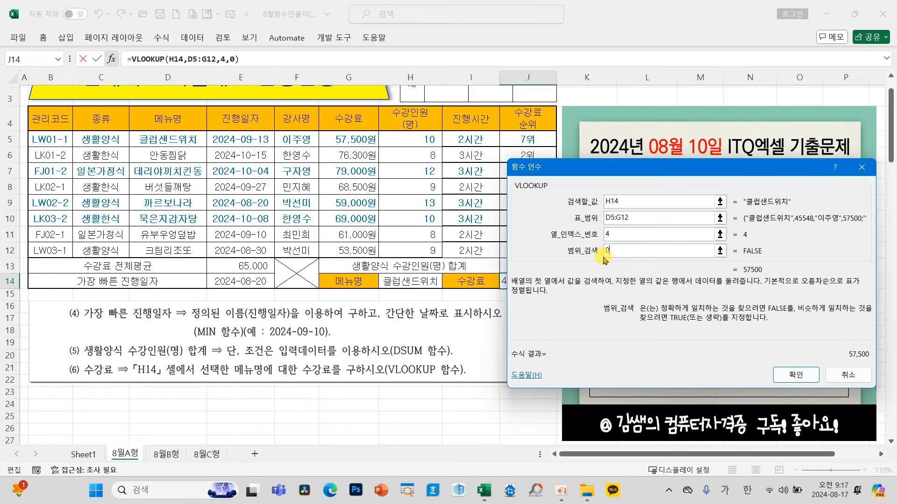
drag(558, 244, 777, 260)
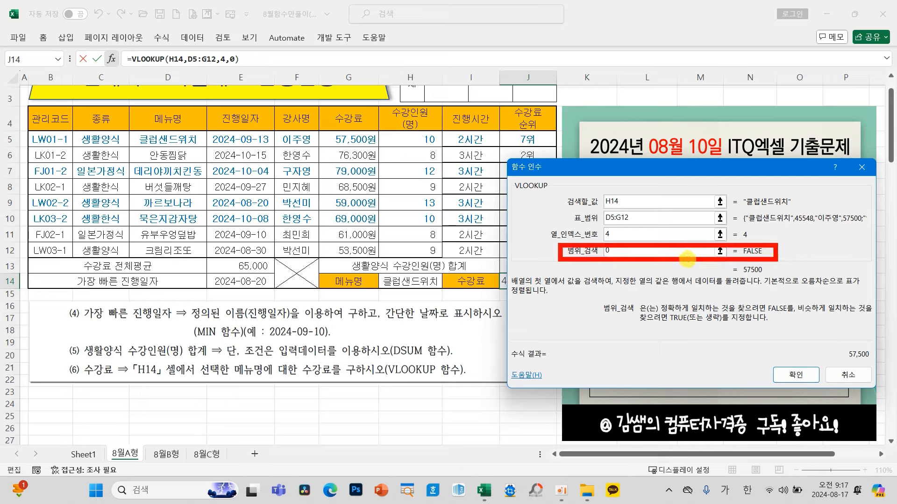
key(Escape)
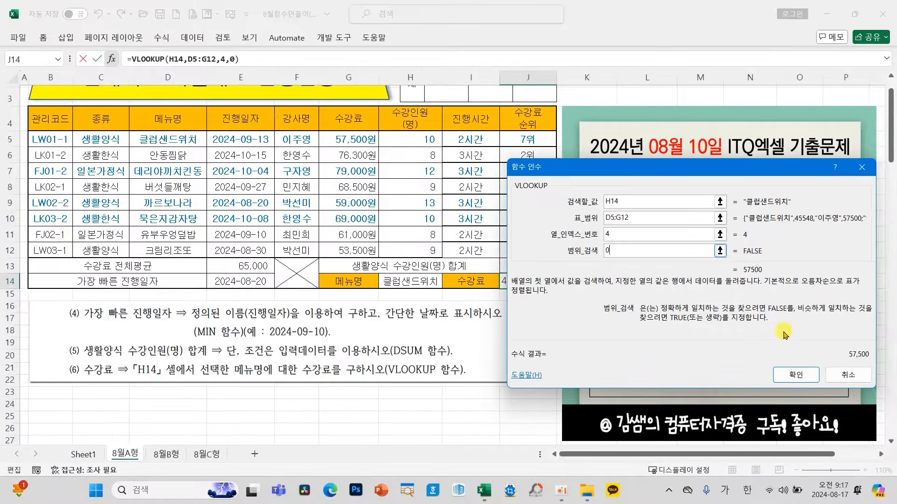
click(796, 374)
Test the 수강료 lookup by choosing 버섯들깨탕 in H14, and return the choice to 클럽샌드위치
click(429, 286)
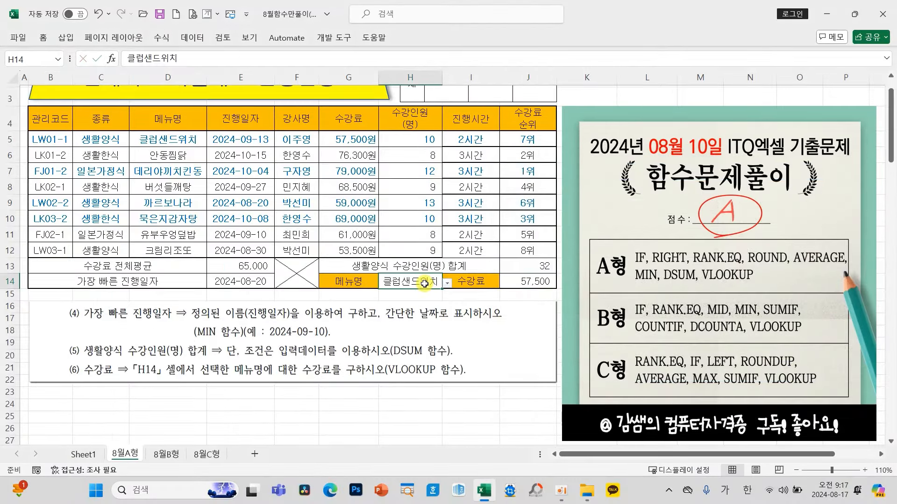
click(447, 283)
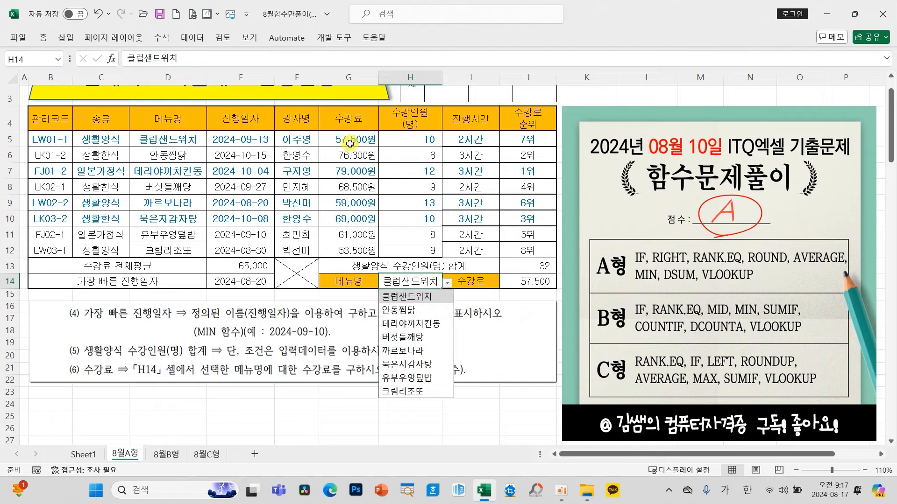
click(414, 336)
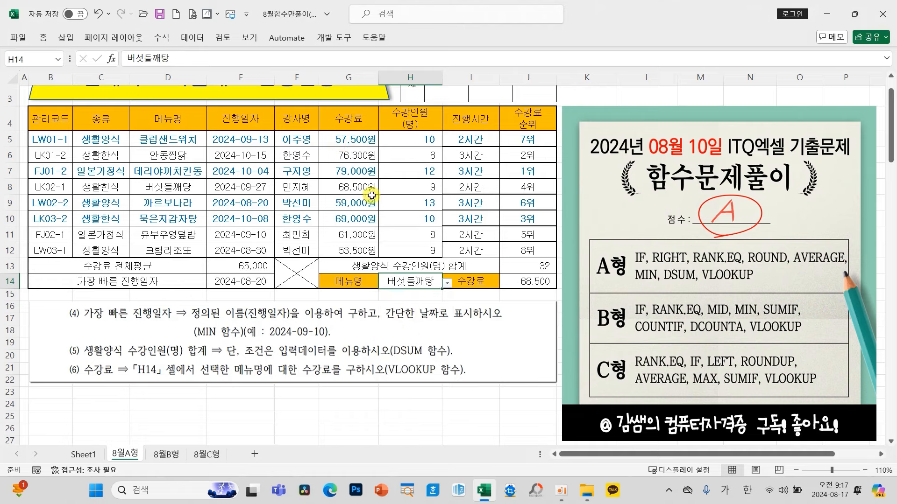
click(447, 283)
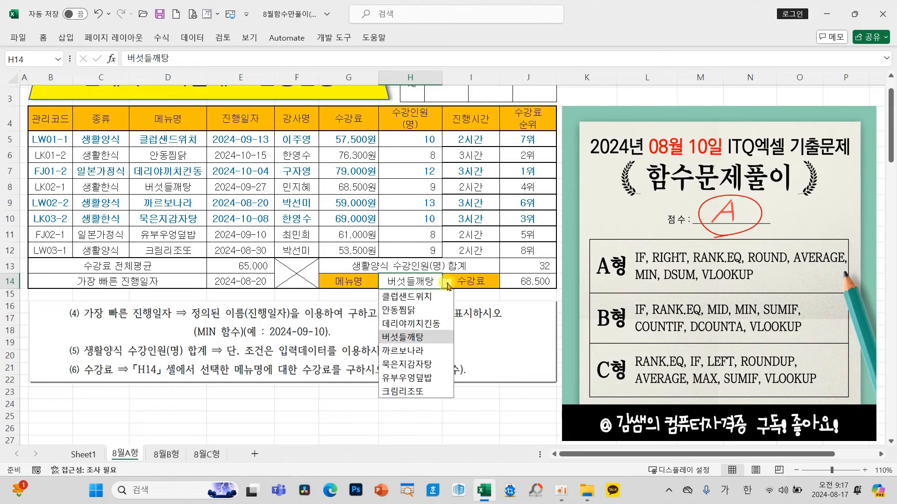
click(406, 296)
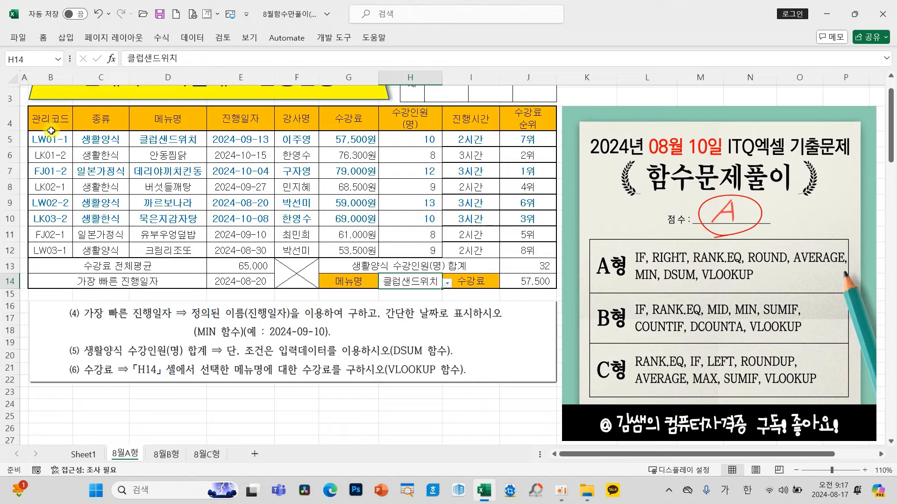
Apply all borders plus a thick outside border to the data rows B5:J12
drag(47, 140, 537, 252)
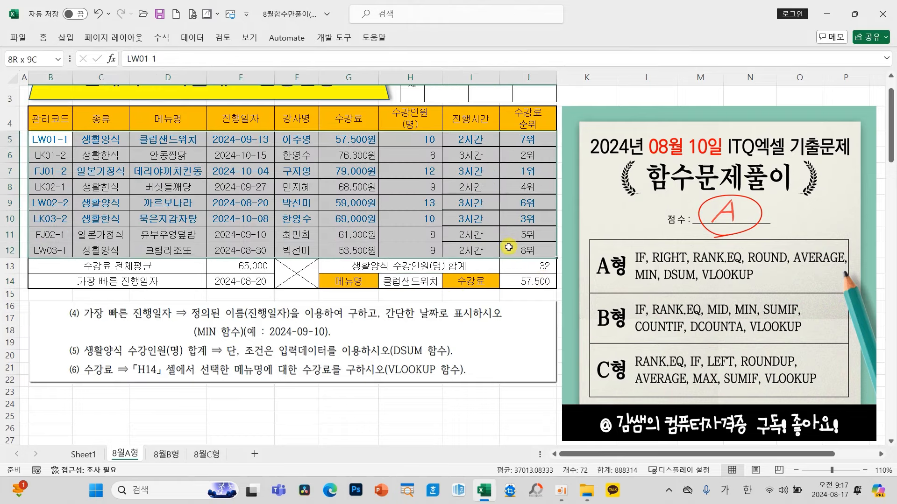
click(43, 38)
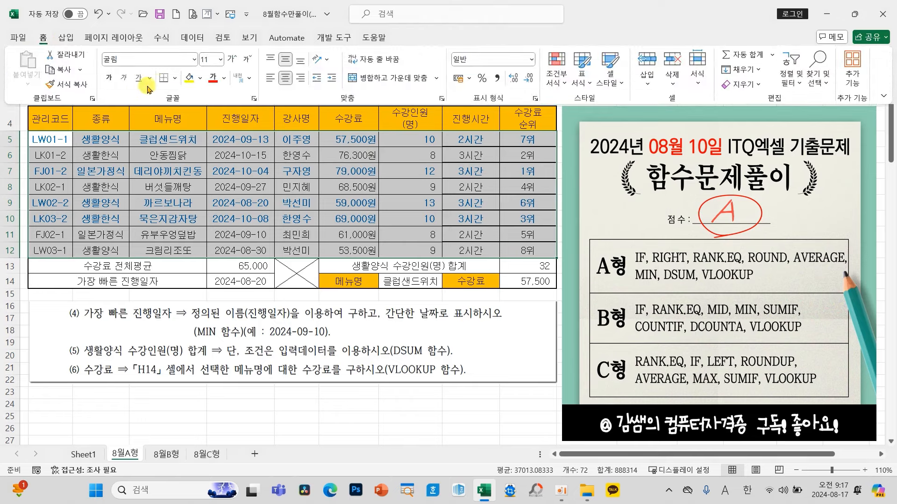
click(175, 78)
click(196, 194)
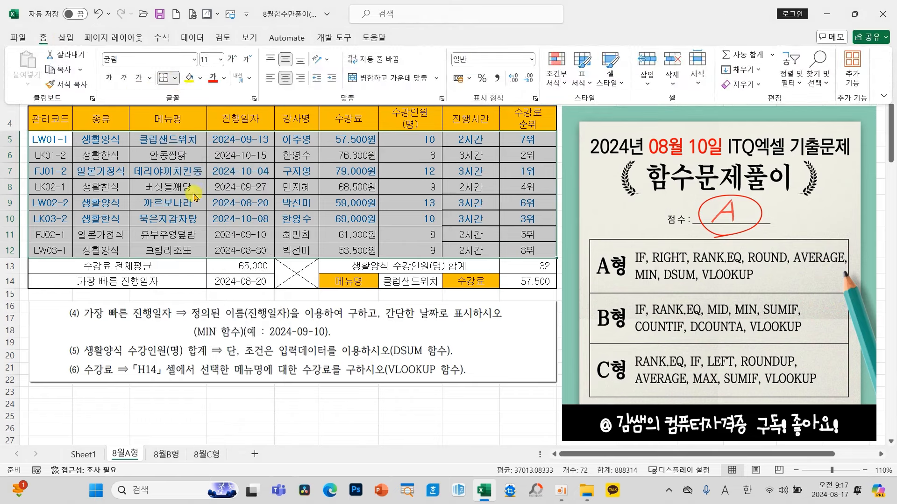
click(177, 80)
click(193, 230)
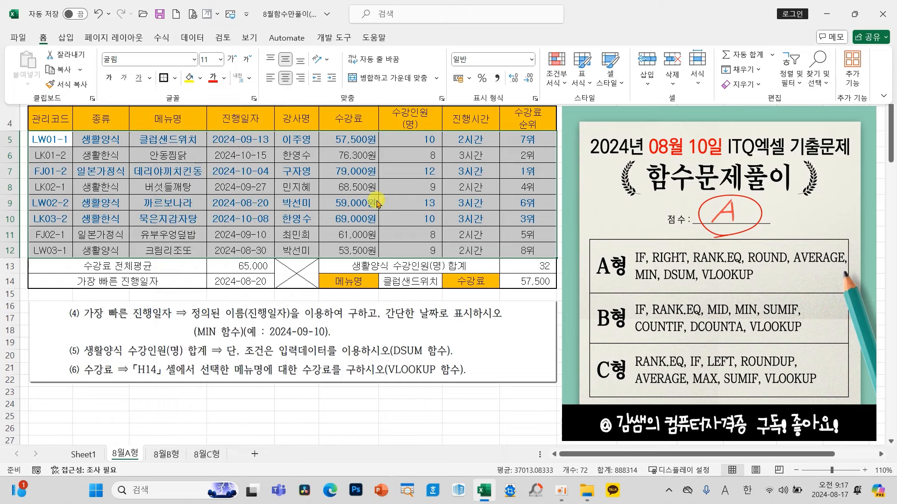
click(367, 193)
click(468, 189)
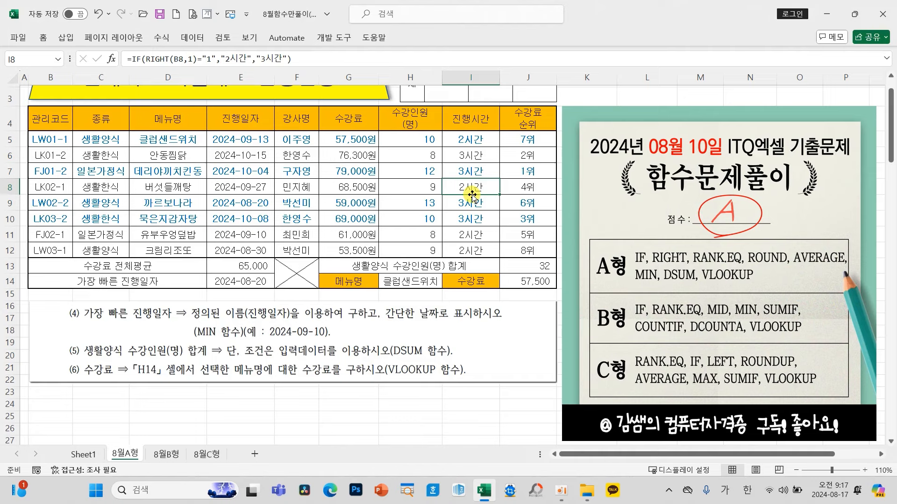
Switch to the 8월B형 sheet and examine question (1) to work out the IF and RANK.EQ condition for ranks 1 to 3
click(160, 455)
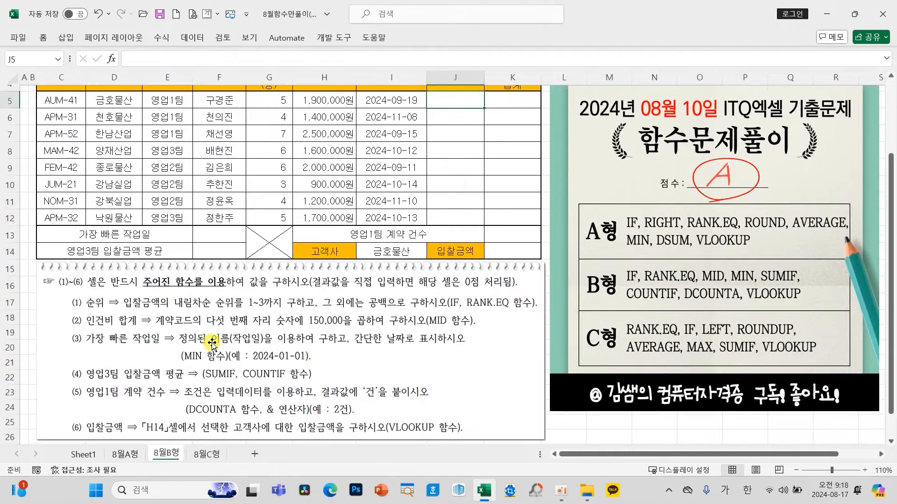
scroll(451, 168, up, 1)
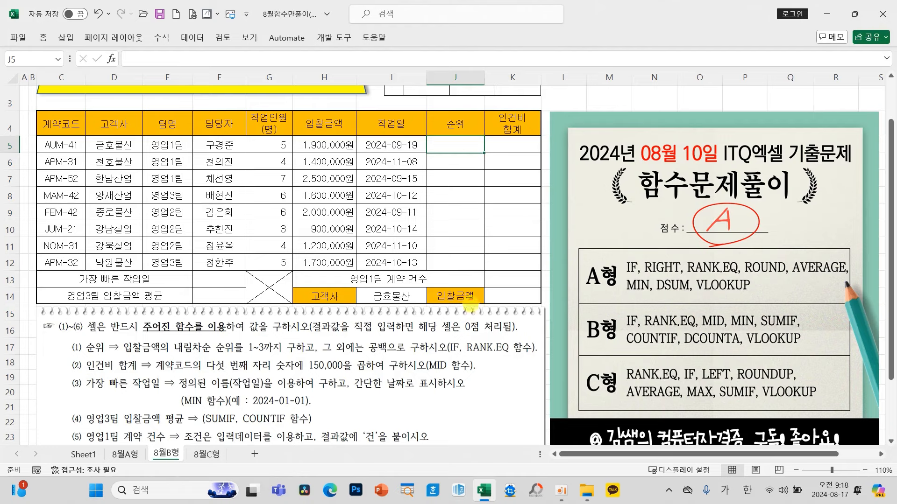
mouse_move(437, 334)
mouse_down()
mouse_move(467, 355)
mouse_move(519, 359)
mouse_up()
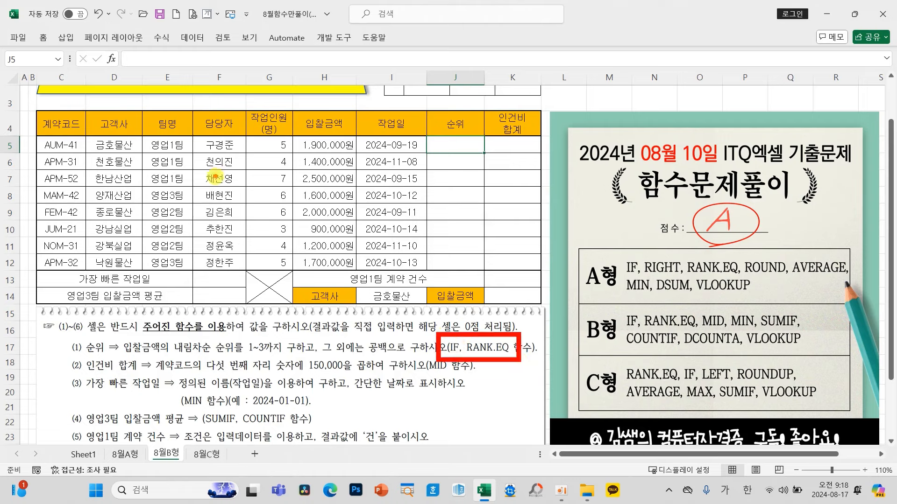
mouse_move(221, 181)
mouse_down()
mouse_move(213, 204)
mouse_move(253, 200)
mouse_up()
drag(195, 218, 241, 213)
mouse_move(229, 216)
mouse_down()
mouse_move(232, 236)
mouse_move(255, 237)
mouse_up()
mouse_move(279, 175)
mouse_down()
mouse_move(262, 193)
mouse_move(280, 177)
mouse_up()
mouse_move(256, 219)
mouse_down()
mouse_move(307, 207)
mouse_move(286, 241)
mouse_up()
drag(305, 172, 312, 219)
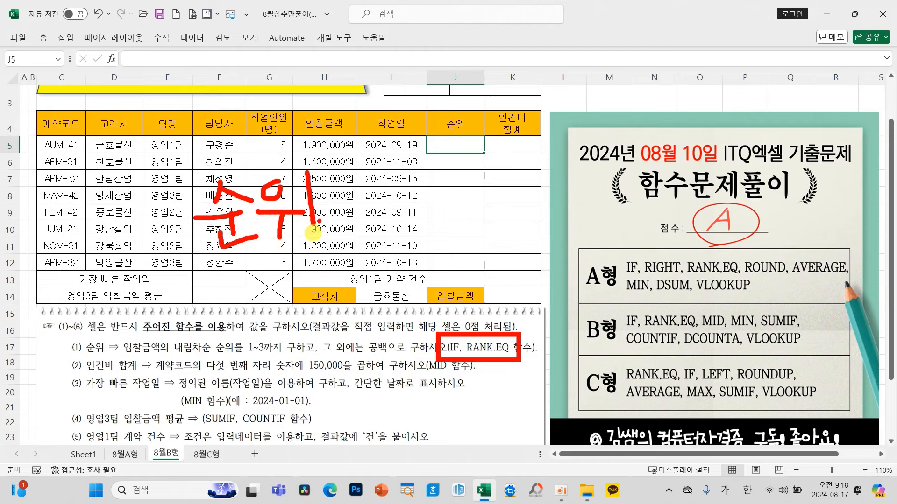
mouse_move(329, 196)
mouse_down()
mouse_move(359, 195)
mouse_move(390, 216)
mouse_up()
drag(297, 252, 290, 288)
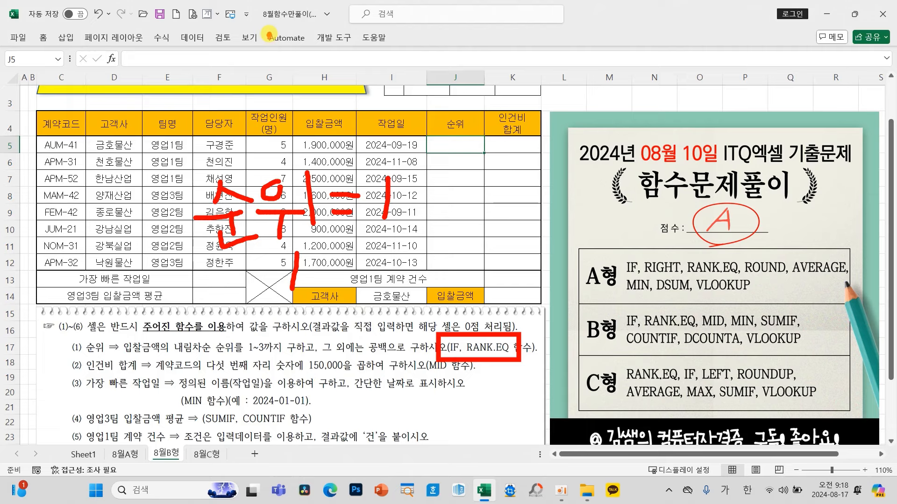
mouse_move(269, 35)
mouse_down()
mouse_move(258, 83)
mouse_move(289, 88)
mouse_up()
mouse_move(309, 52)
mouse_down()
mouse_move(333, 51)
mouse_move(348, 80)
mouse_move(371, 91)
mouse_up()
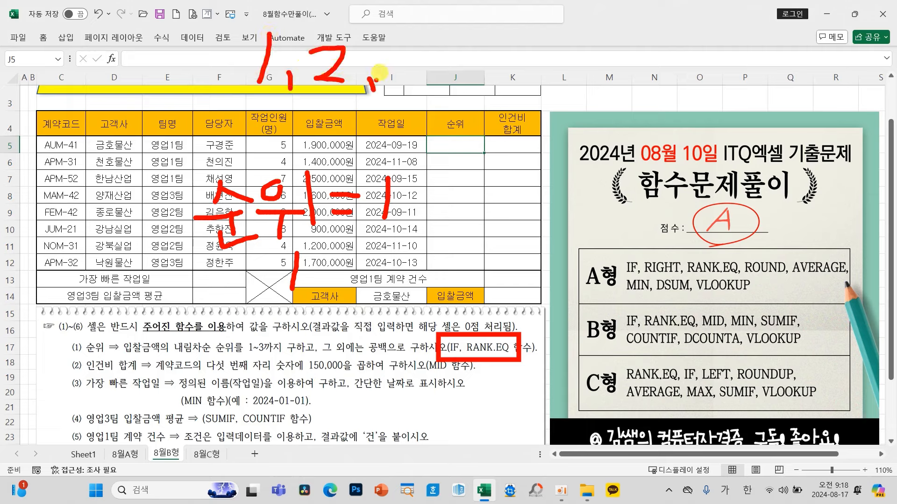
mouse_move(392, 49)
mouse_down()
mouse_move(410, 65)
mouse_move(413, 85)
mouse_up()
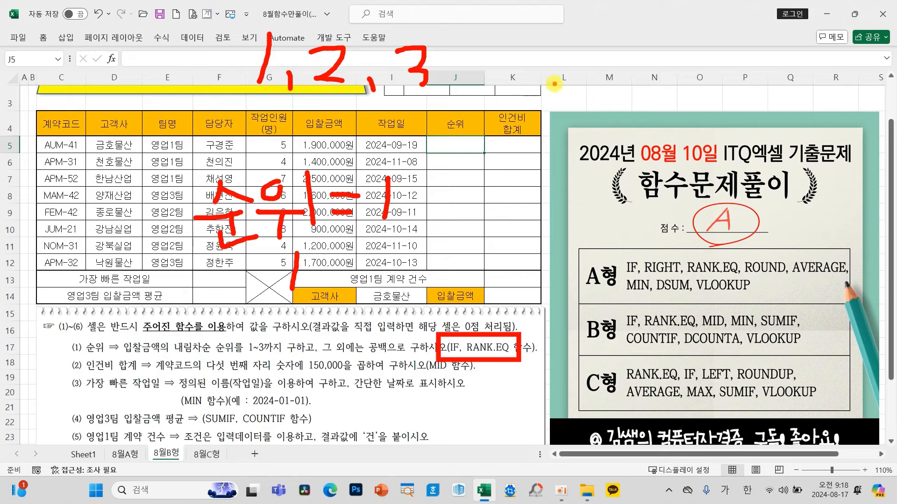
mouse_move(554, 79)
mouse_down()
mouse_move(499, 111)
mouse_move(548, 146)
mouse_up()
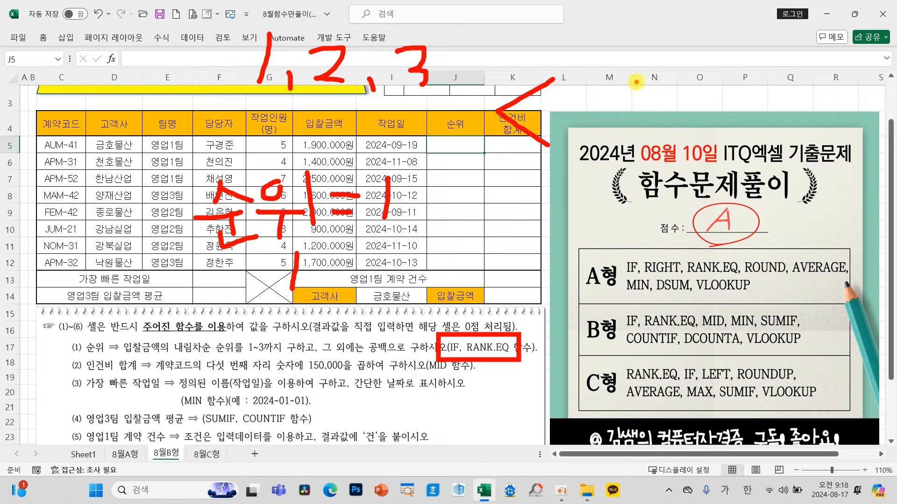
mouse_move(623, 76)
mouse_down()
mouse_move(648, 68)
mouse_move(627, 124)
mouse_up()
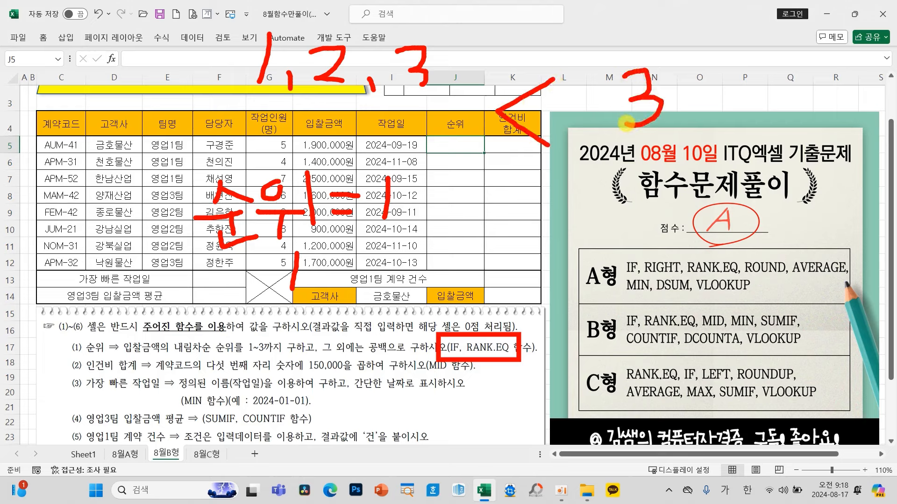
mouse_move(551, 107)
mouse_down()
mouse_move(586, 102)
mouse_move(572, 120)
mouse_move(588, 120)
mouse_up()
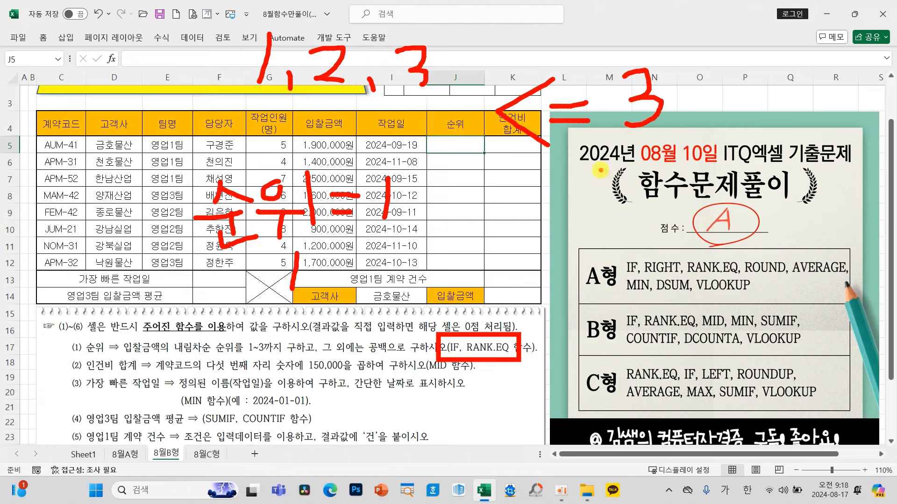
mouse_move(624, 170)
mouse_down()
mouse_move(530, 167)
mouse_move(584, 217)
mouse_move(596, 168)
mouse_up()
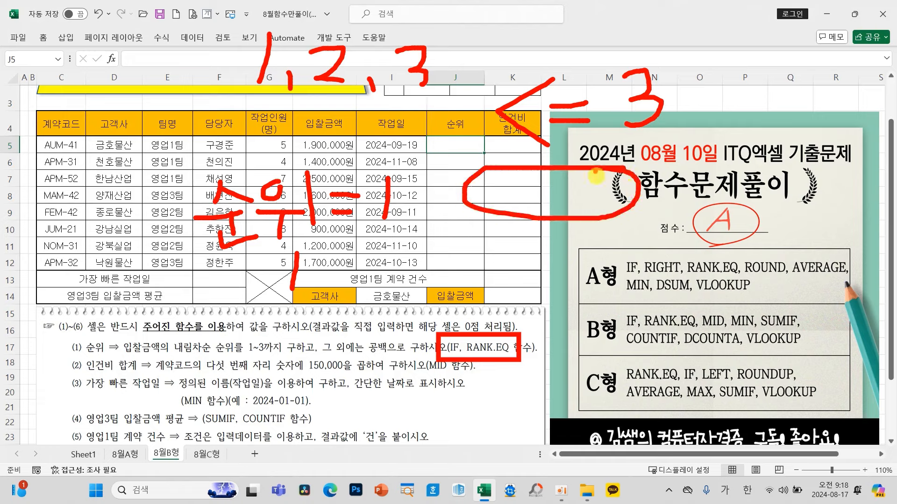
mouse_move(650, 247)
mouse_down()
mouse_move(476, 259)
mouse_move(659, 269)
mouse_move(650, 246)
mouse_up()
key(Escape)
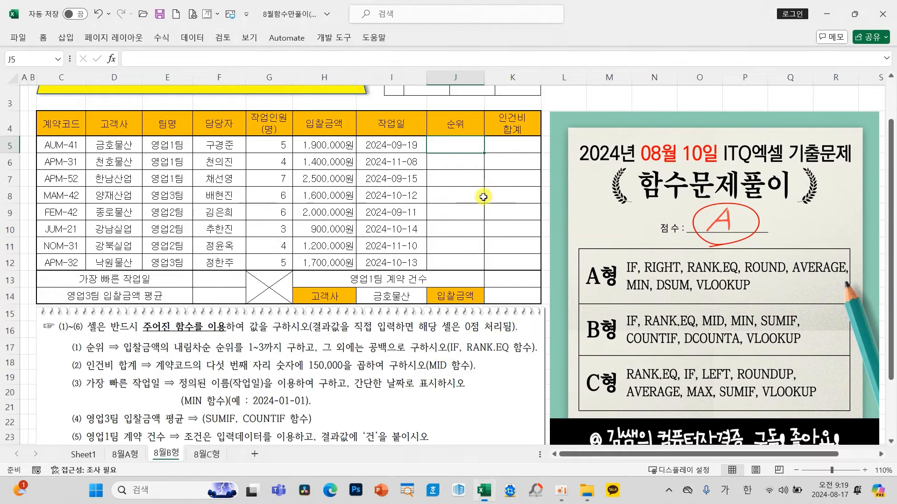
Insert an IF function in J5 and enter 순위<=3 as the logical test, using 순위 as placeholder text
click(112, 59)
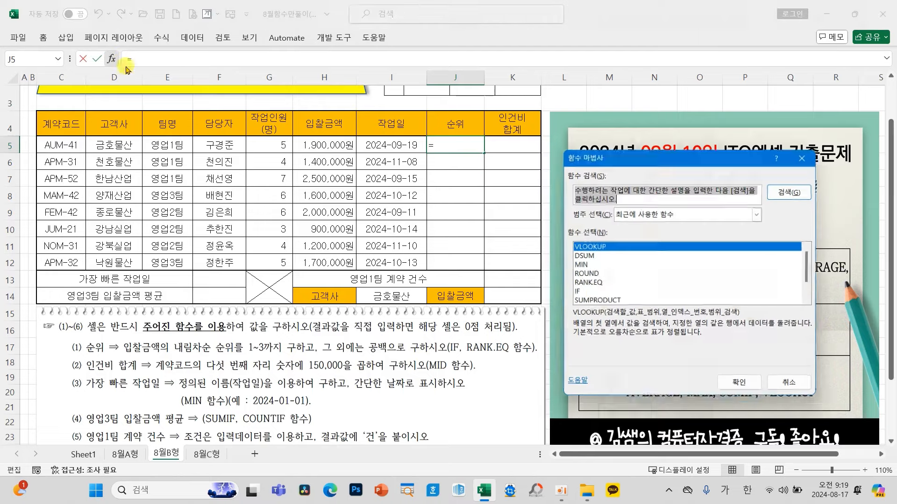
click(579, 291)
click(738, 382)
drag(588, 189, 459, 188)
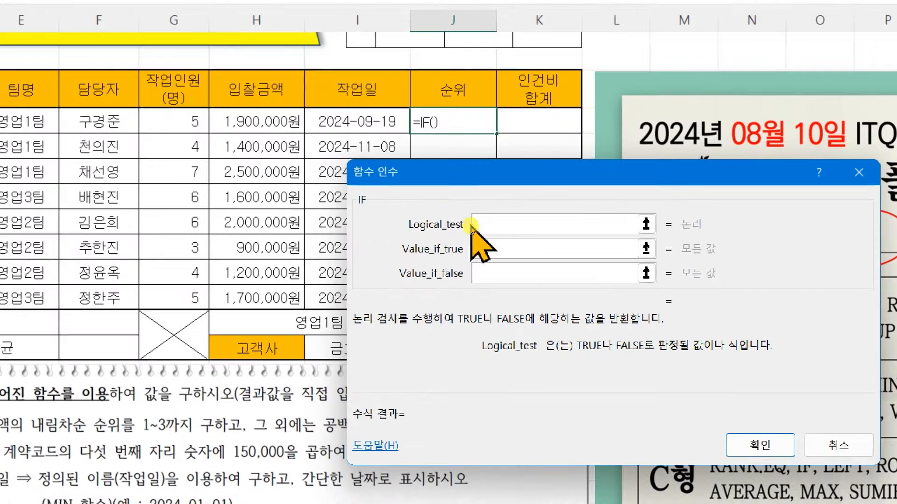
text(tns)
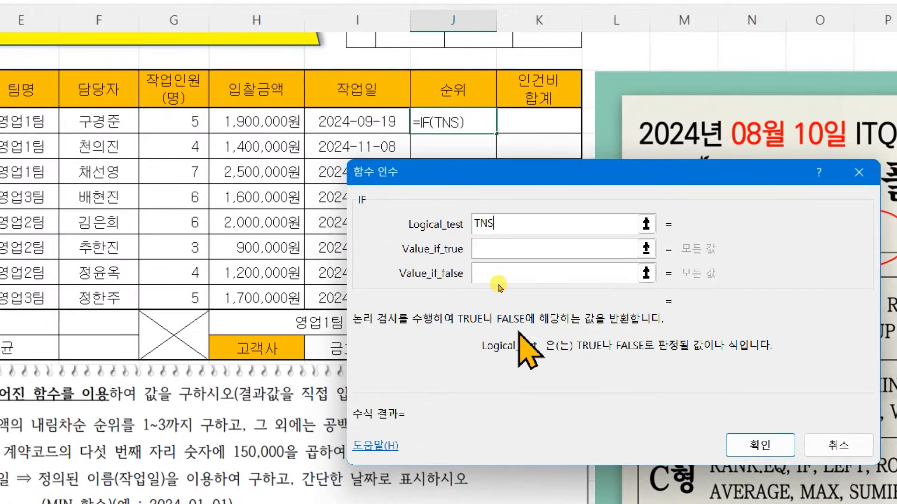
key(BackSpace)
key(BackSpace)
key(BackSpace)
key(Hangul)
text(순ㅇㅜㅣ)
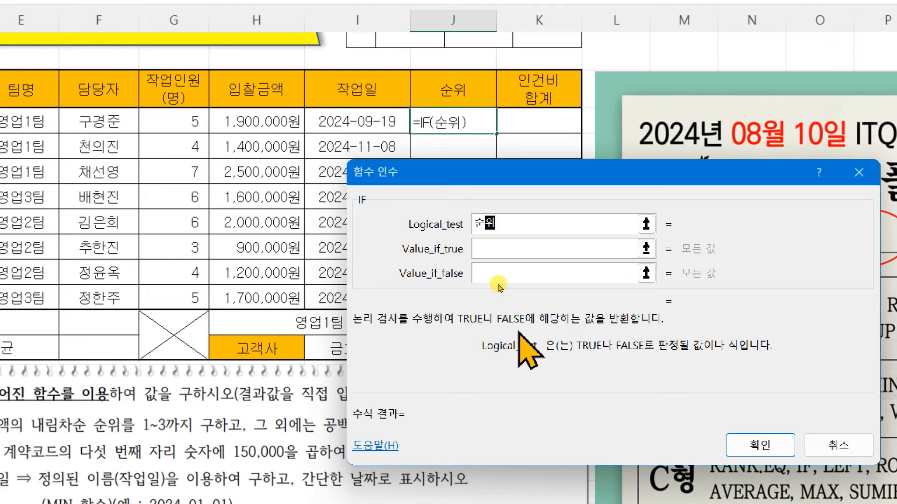
text(<=3)
Set the IF function's true value to the placeholder 순위 and its false value to an empty string ""
key(Tab)
text(순위)
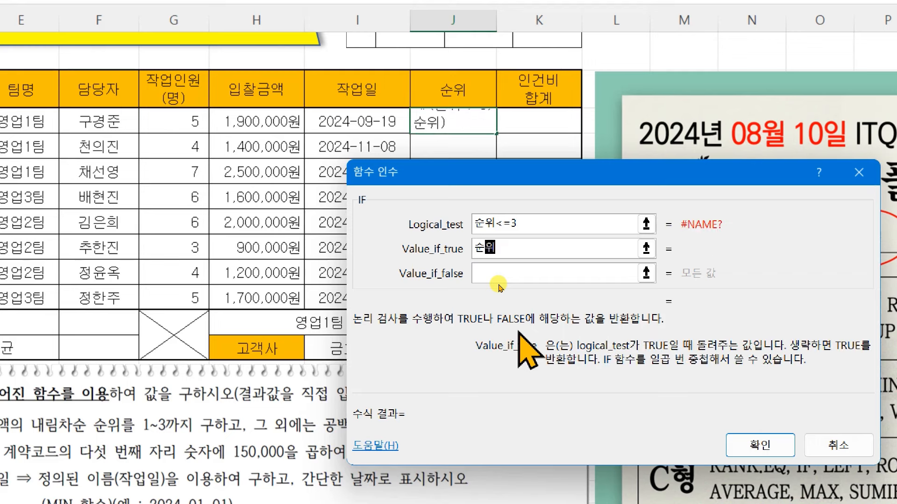
key(Tab)
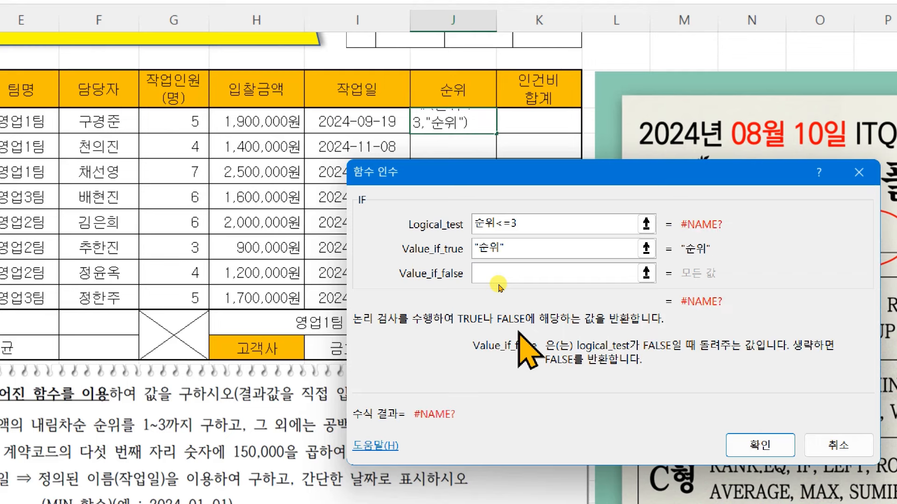
text("")
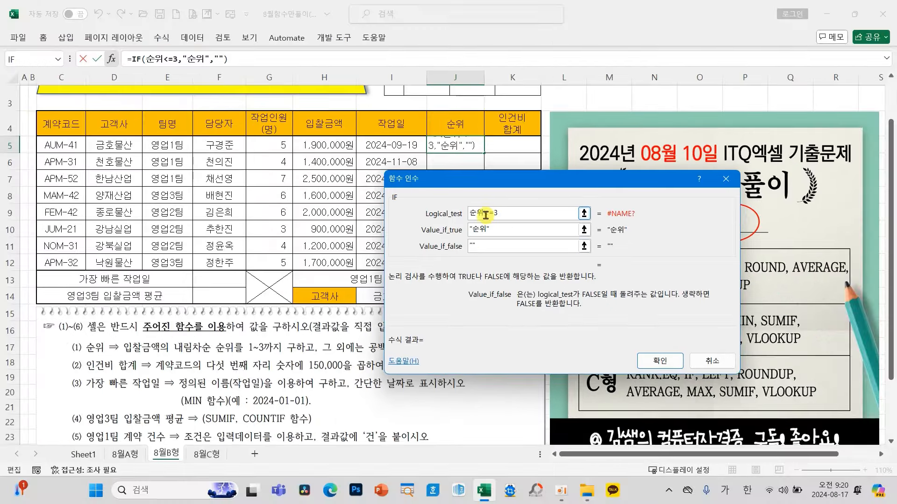
Replace the 순위 placeholder in the logical test with RANK.EQ(H5,$H$5:$H$12), keeping the <=3 comparison
click(483, 214)
key(BackSpace)
key(BackSpace)
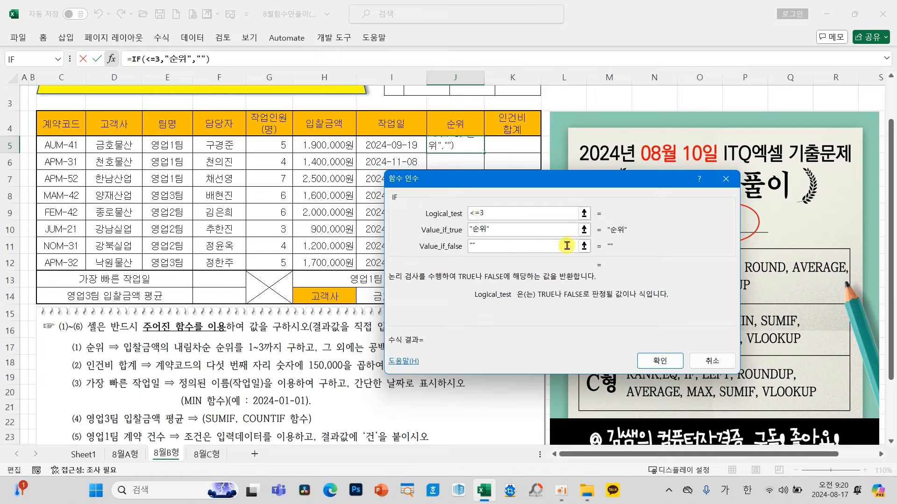
text(RANK.EQ)
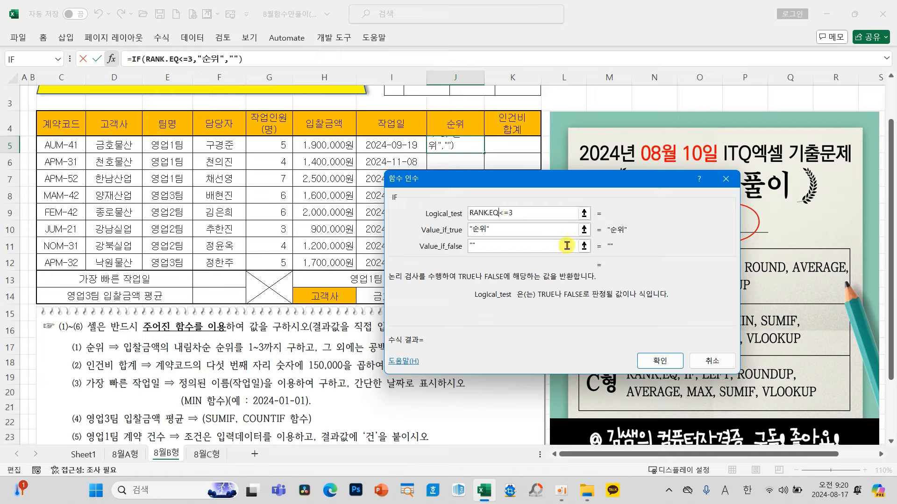
text(()
click(338, 148)
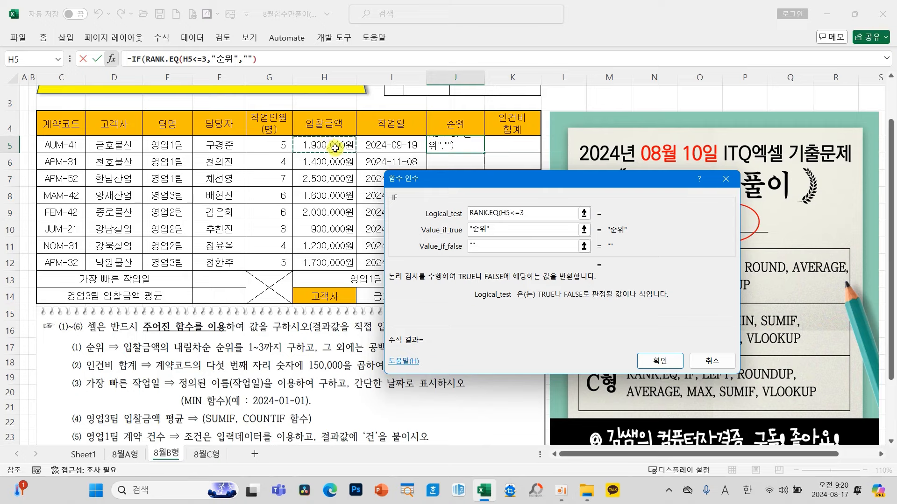
text(,H5)
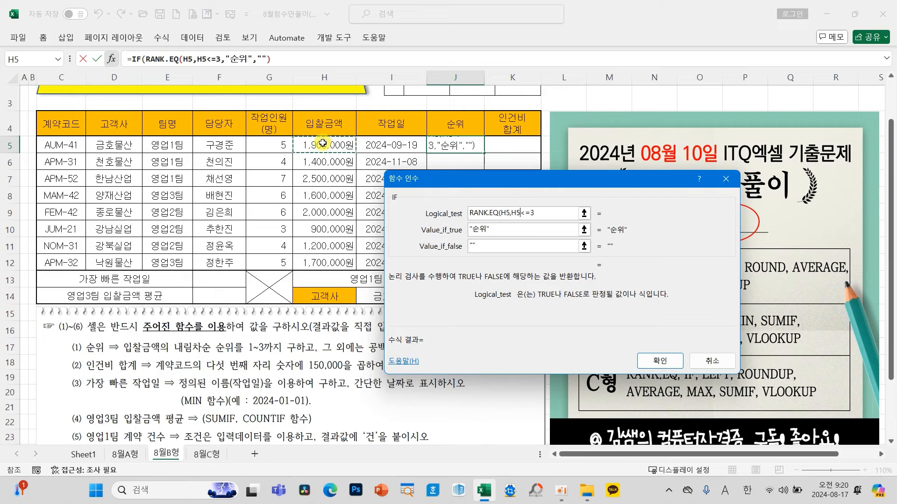
drag(322, 142, 319, 257)
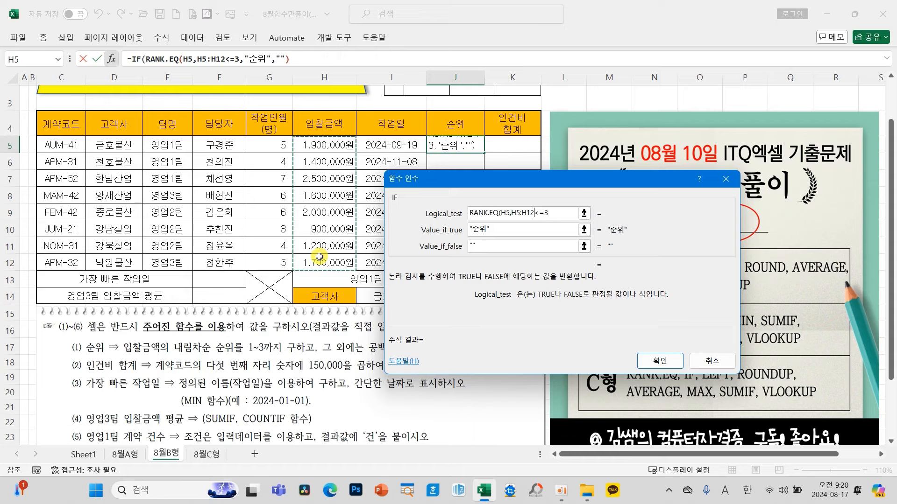
key(F4)
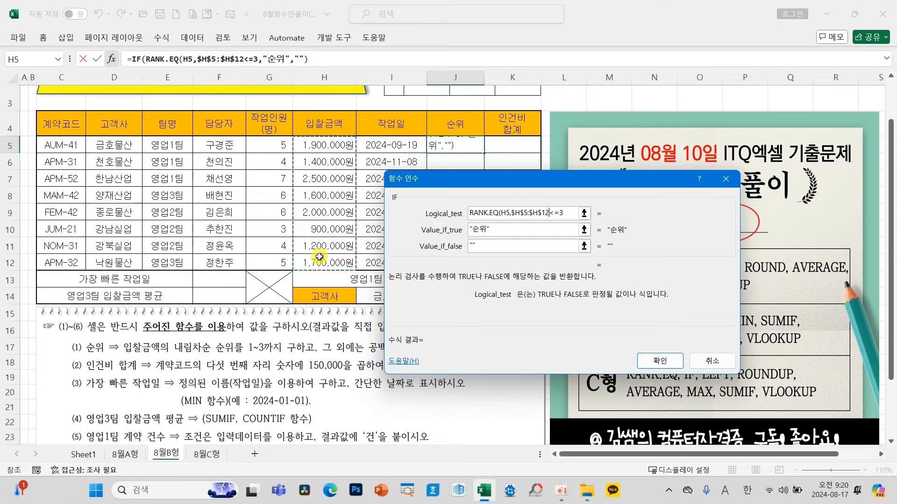
text())
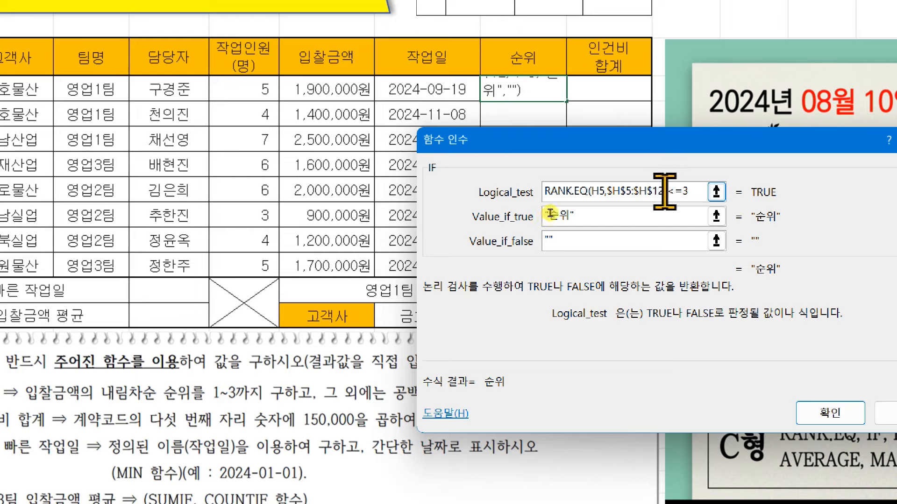
Copy the RANK.EQ(H5,$H$5:$H$12) expression from the logical test without the <=3 comparison
key(shift+Left)
key(shift+Left)
key(shift+Left)
key(shift+Left)
key(shift+Left)
key(shift+Left)
key(shift+Left)
key(shift+Left)
key(shift+Left)
key(shift+Left)
key(shift+Left)
key(shift+Left)
key(shift+Left)
key(shift+Left)
key(shift+Left)
key(shift+Left)
key(shift+Left)
key(shift+Left)
key(shift+Left)
key(shift+Left)
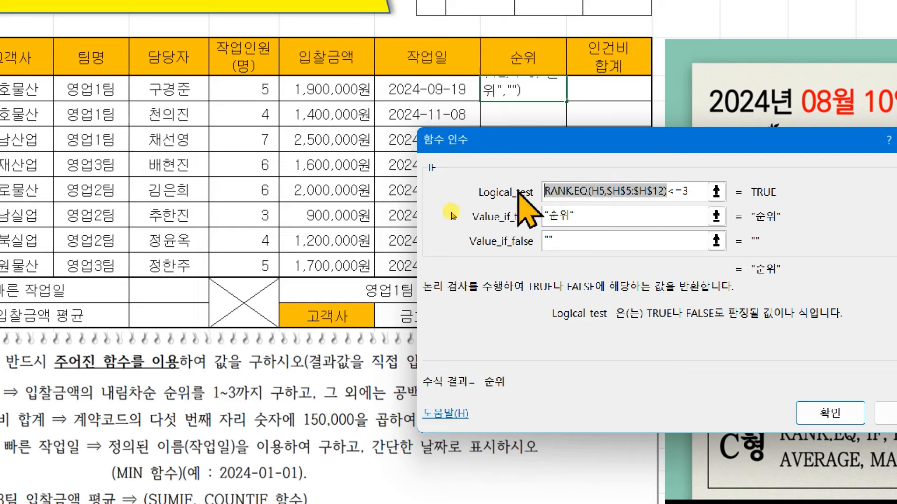
right_click(629, 191)
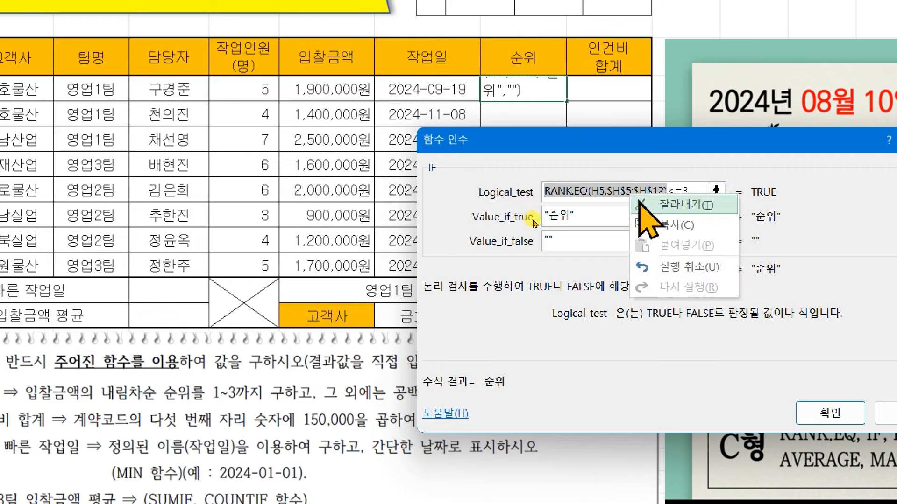
click(650, 225)
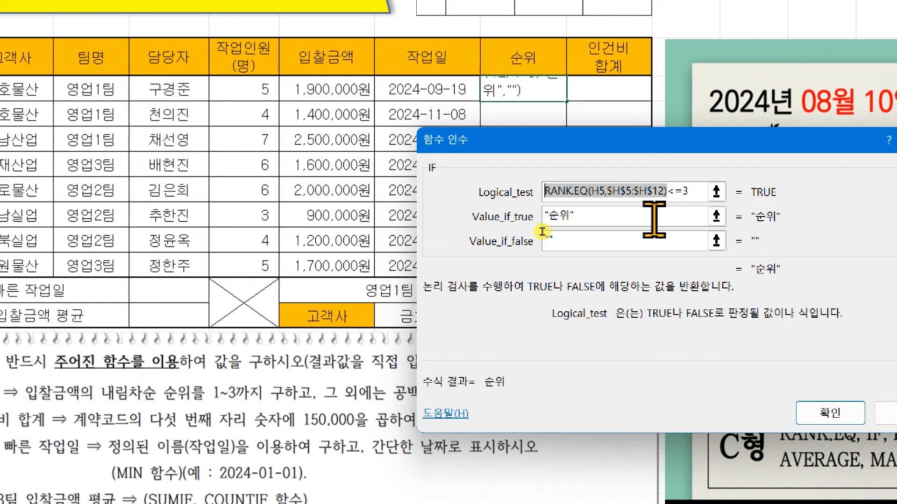
Replace the 순위 placeholder in the true value with the copied RANK.EQ expression
click(653, 217)
key(BackSpace)
key(BackSpace)
key(BackSpace)
key(BackSpace)
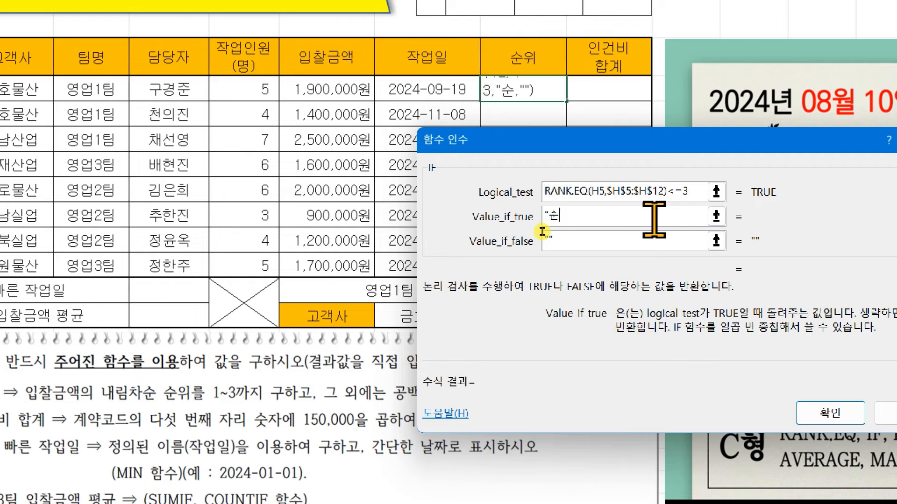
right_click(653, 220)
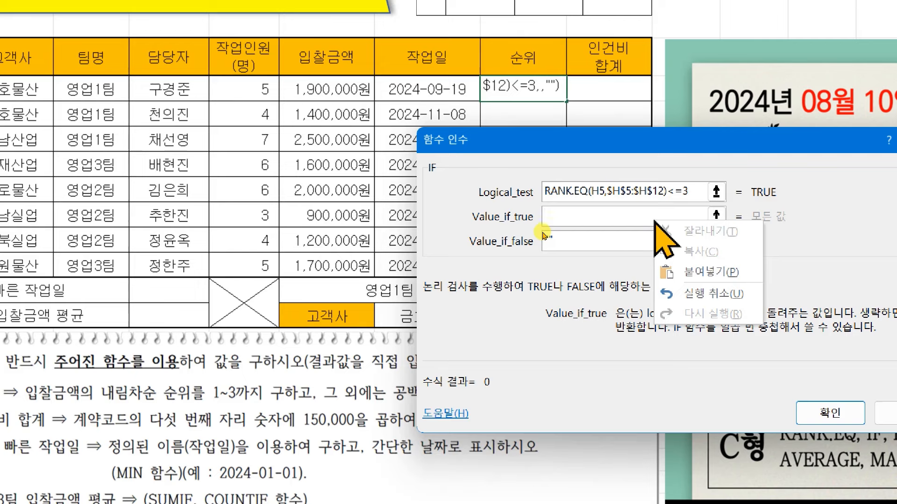
click(698, 272)
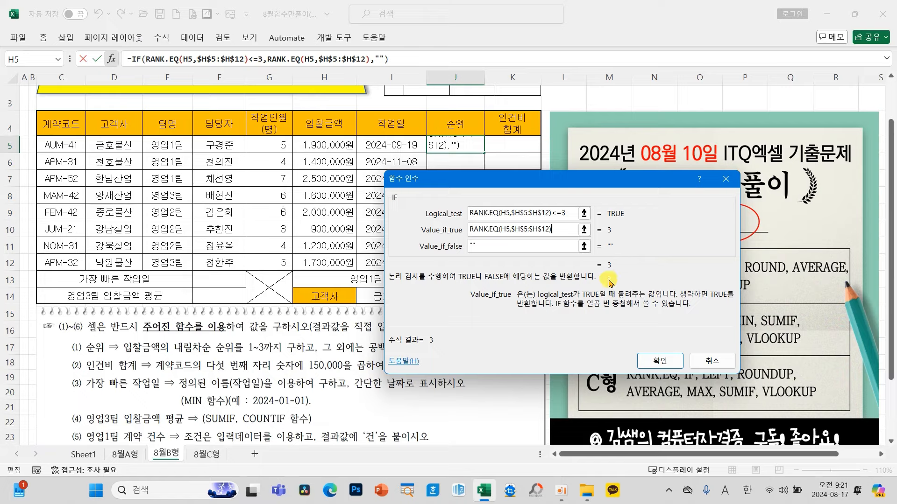
Confirm the IF function in J5 and fill the formula down through J12
key(Return)
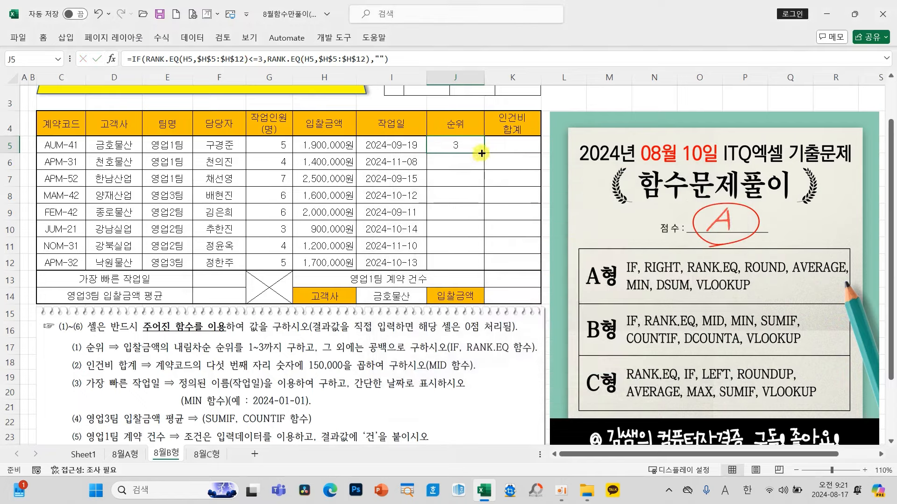
drag(484, 153, 486, 265)
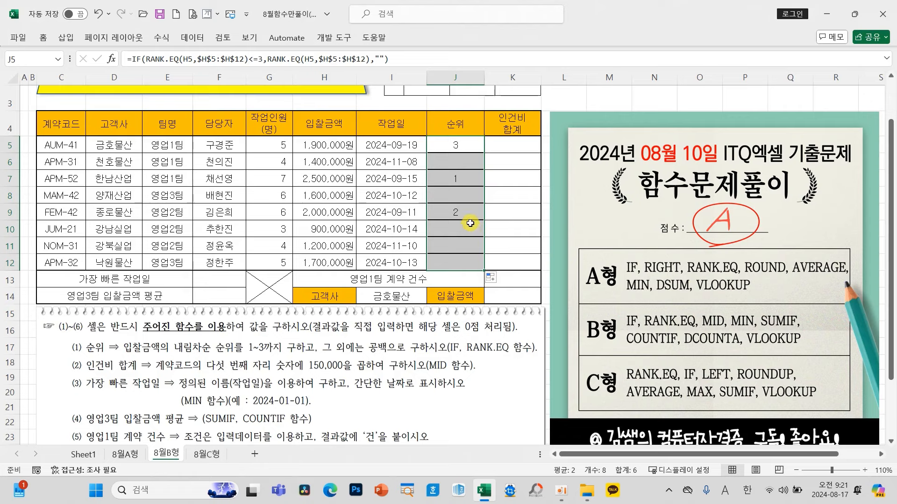
click(469, 227)
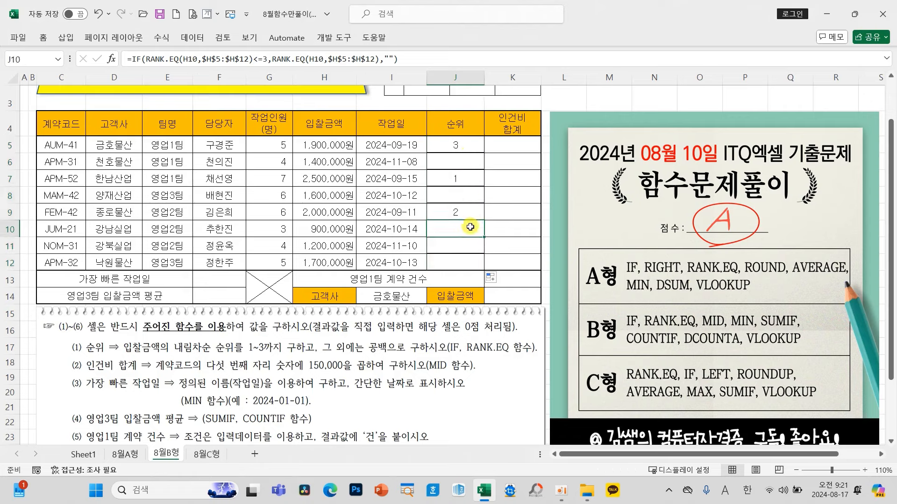
Select K5 and examine question (2) to work out which 계약코드 digit MID must extract and what to multiply it by
click(505, 150)
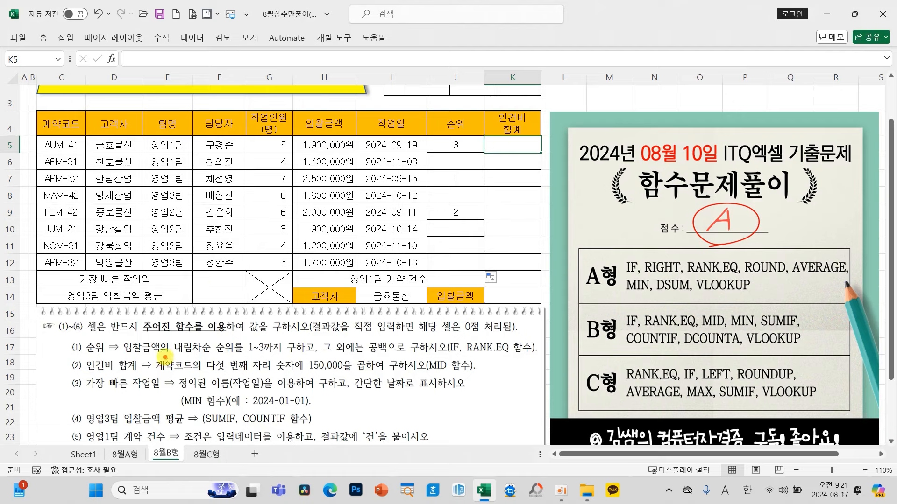
mouse_move(156, 356)
mouse_down()
mouse_move(290, 373)
mouse_move(276, 373)
mouse_up()
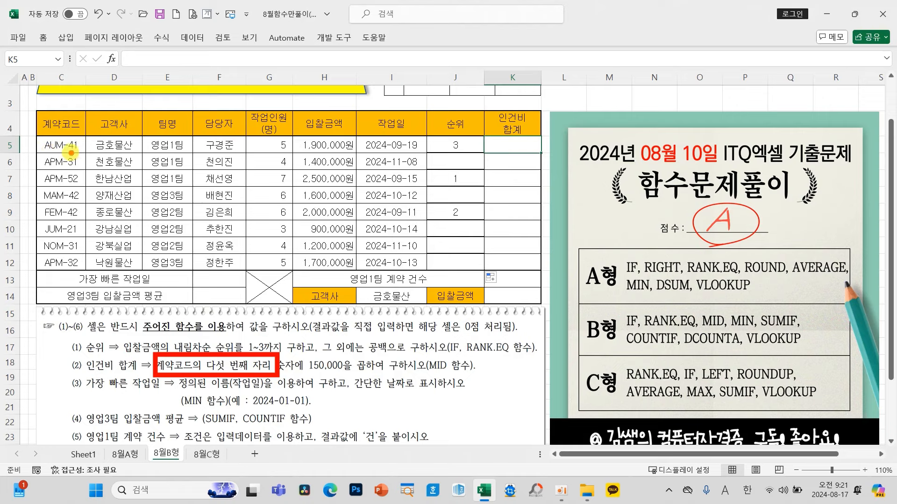
drag(226, 196, 232, 267)
drag(225, 216, 255, 216)
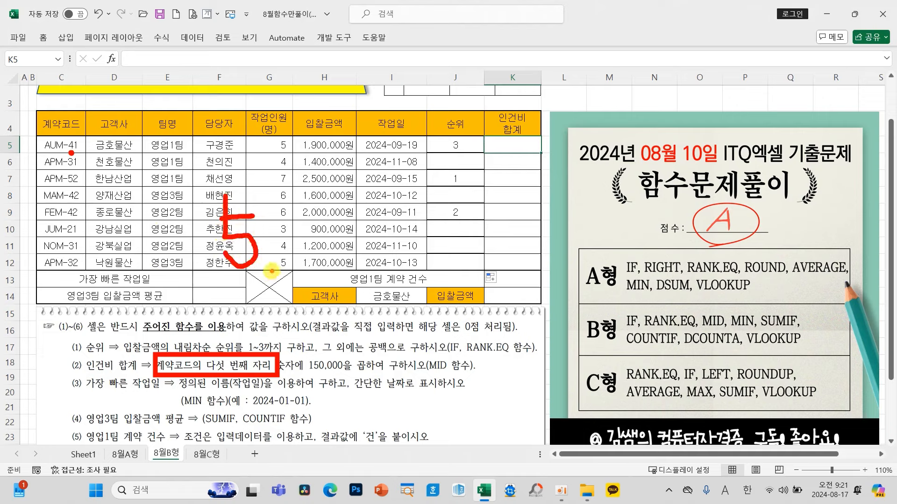
drag(278, 265, 262, 273)
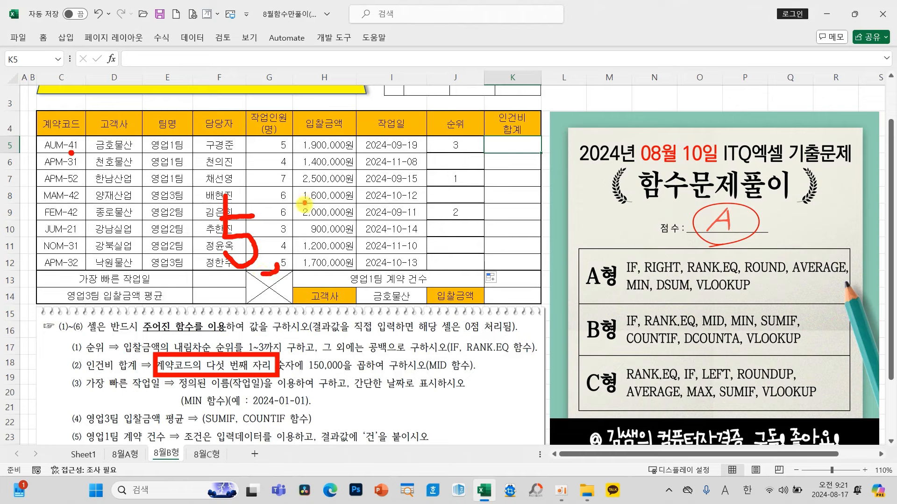
drag(304, 203, 305, 271)
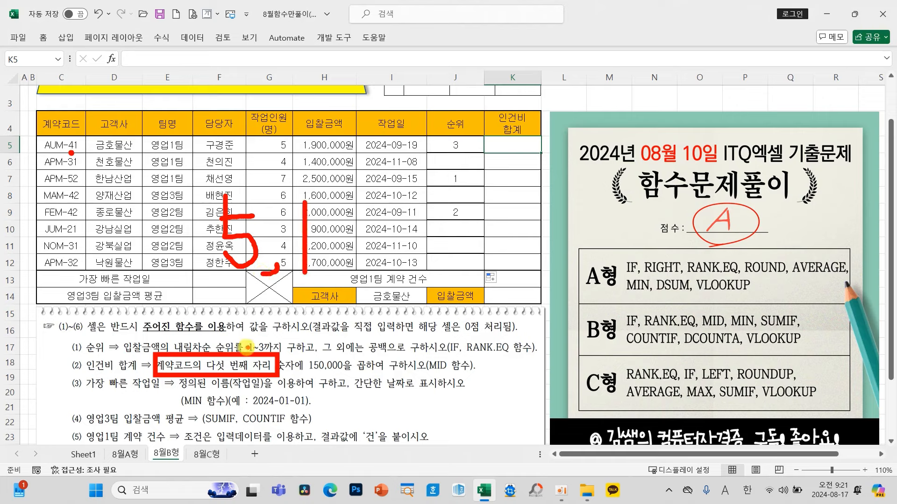
mouse_move(219, 357)
mouse_down()
mouse_move(247, 300)
mouse_move(222, 300)
mouse_move(284, 329)
mouse_up()
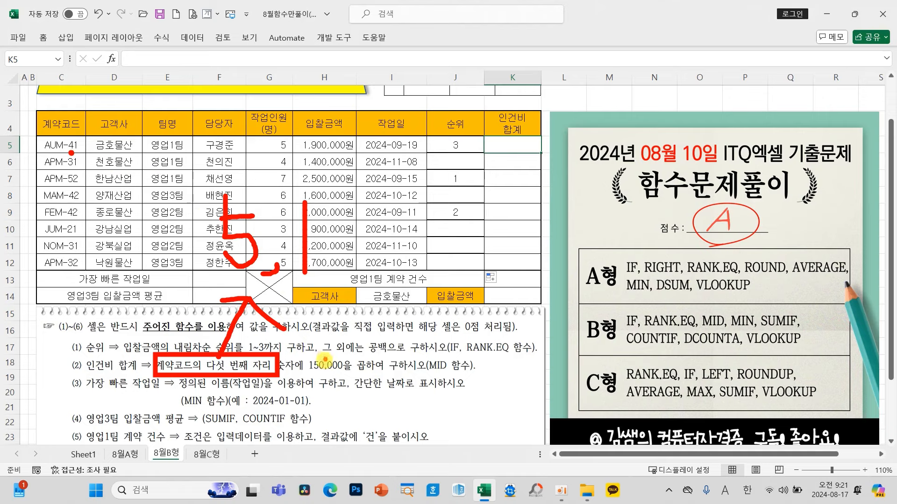
drag(308, 374, 337, 373)
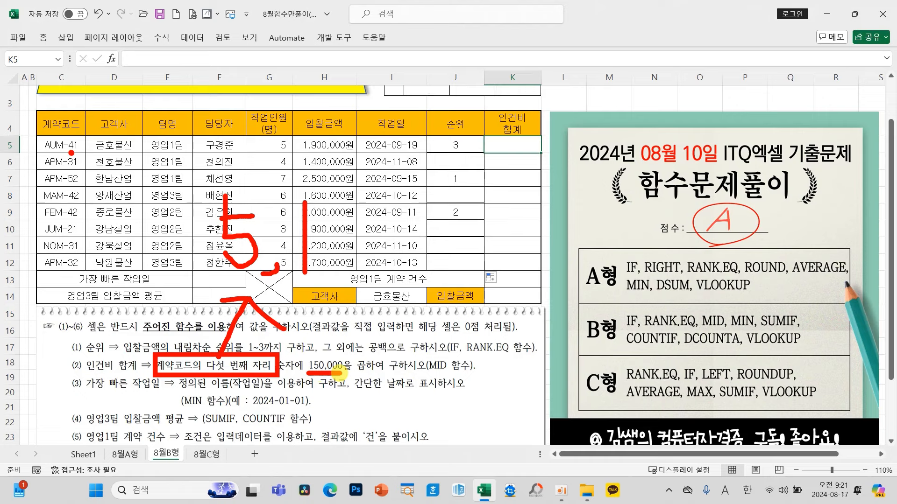
key(Escape)
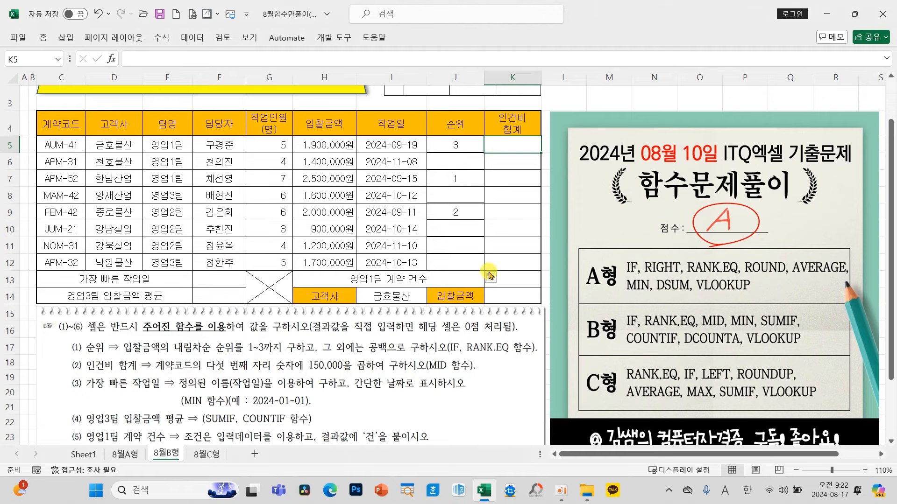
text(=M)
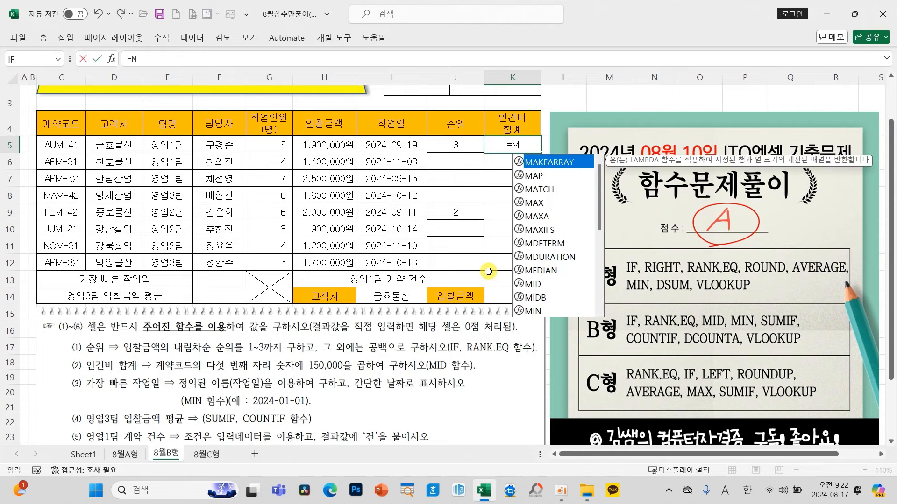
text(ID)
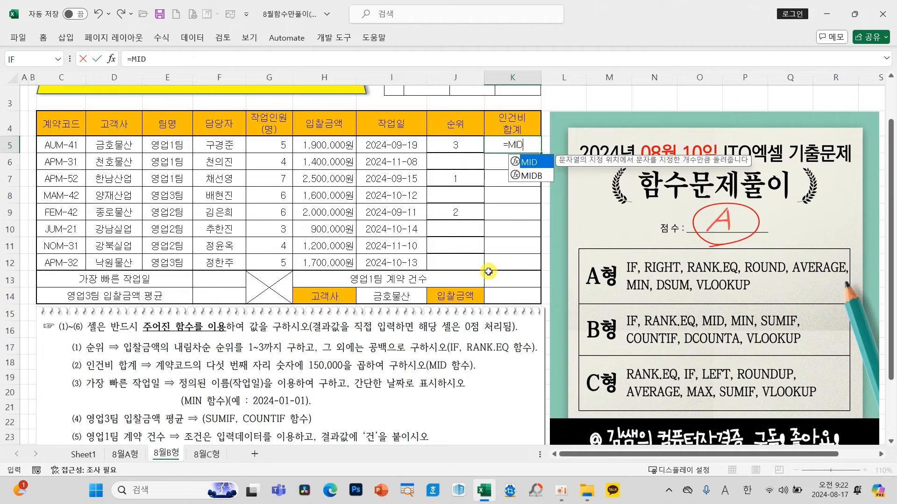
key(ctrl+a)
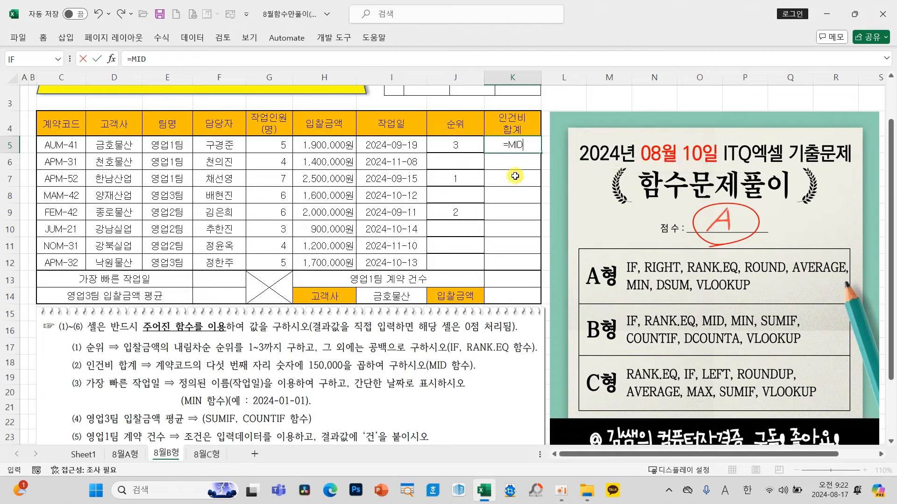
key(Escape)
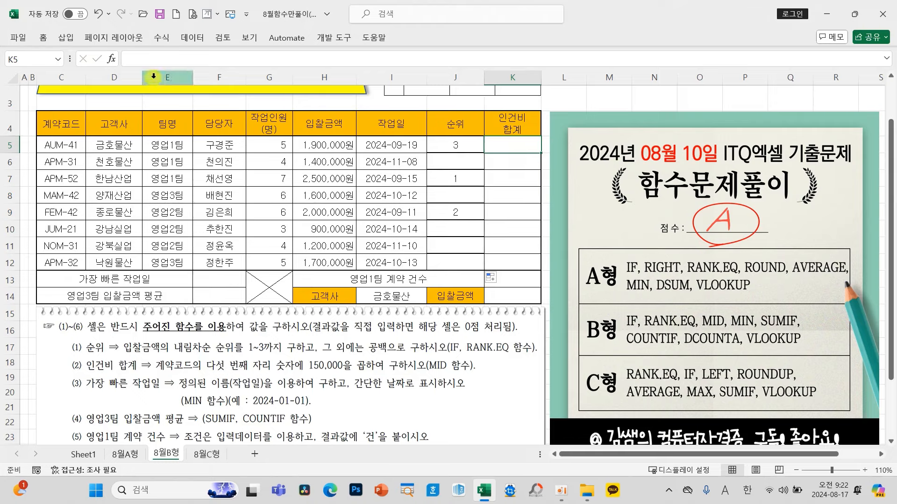
Insert a MID function in K5 that extracts 1 character from C5 starting at position 5
click(111, 59)
text(MID)
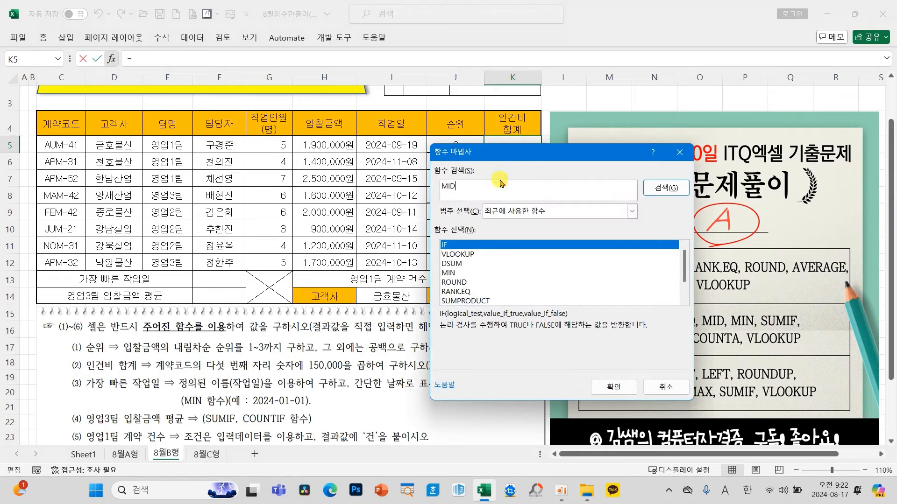
key(Return)
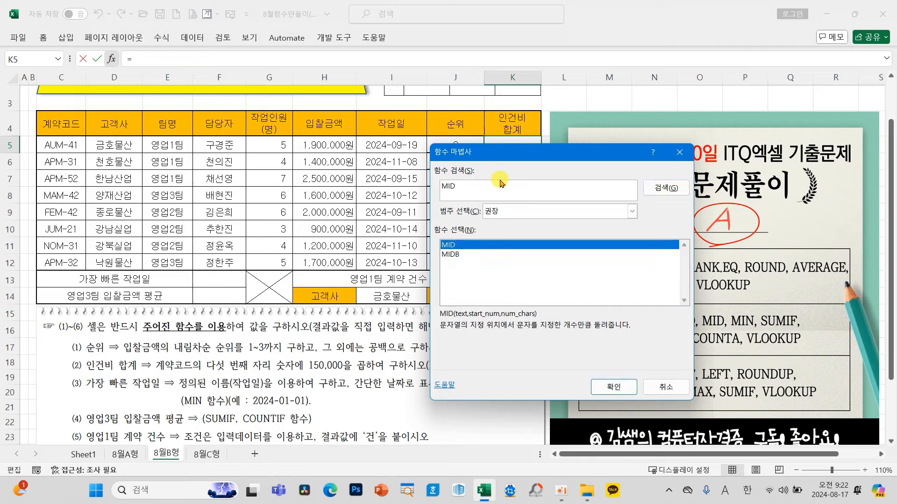
click(607, 386)
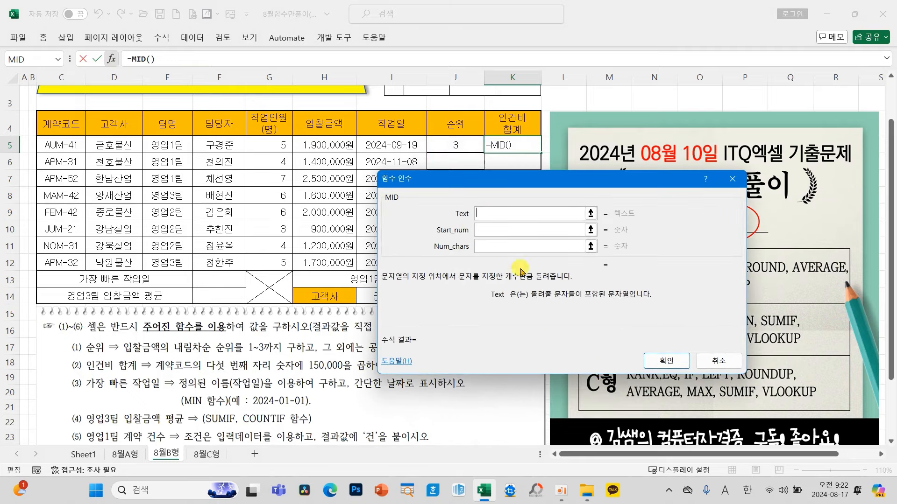
click(59, 147)
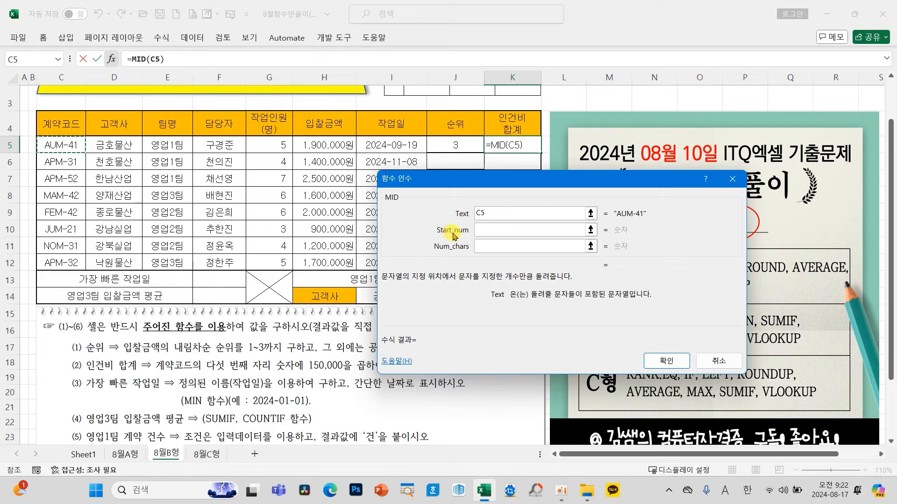
click(486, 229)
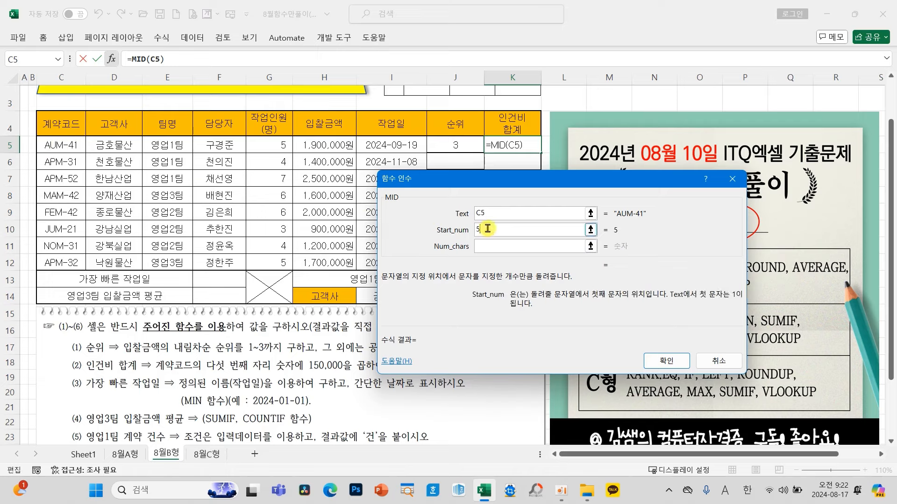
text(5)
click(487, 246)
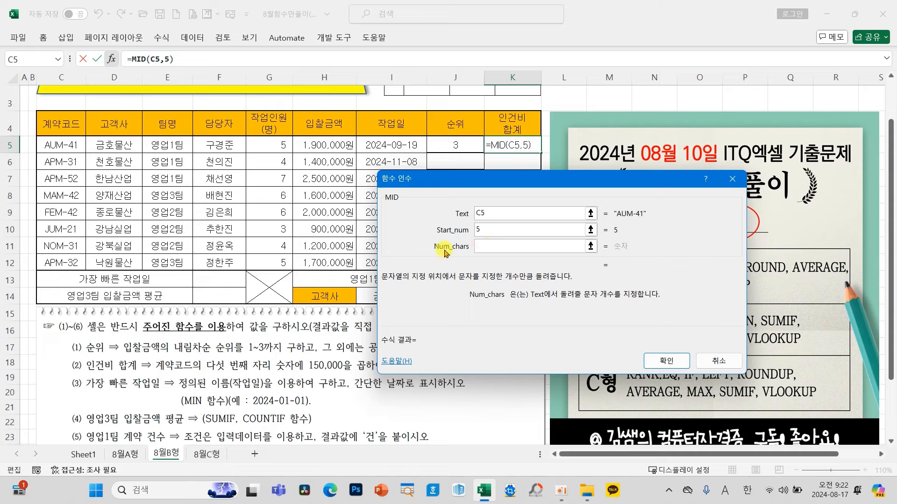
text(1)
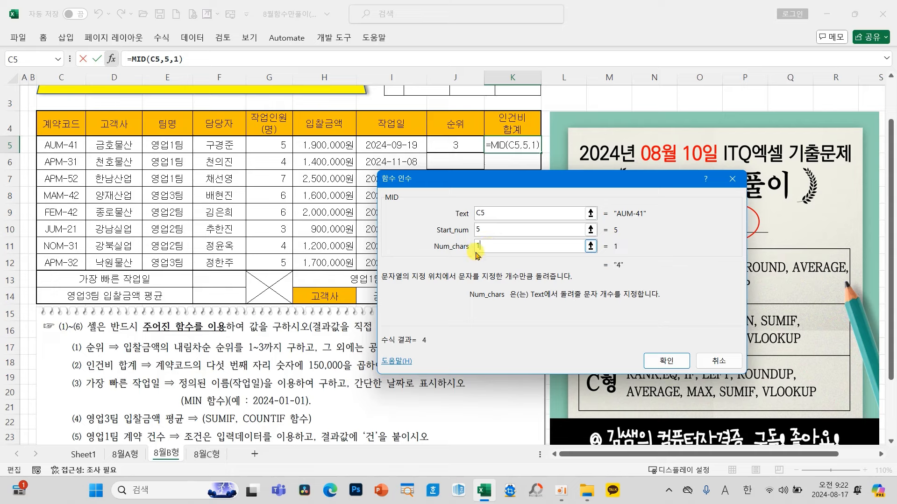
click(665, 361)
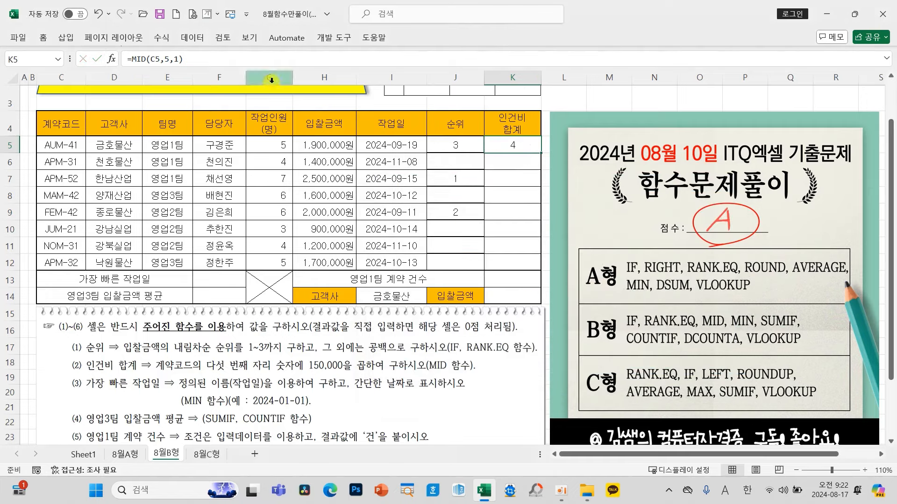
Multiply the MID formula in K5 by 150000 and fill it down through K12
click(220, 57)
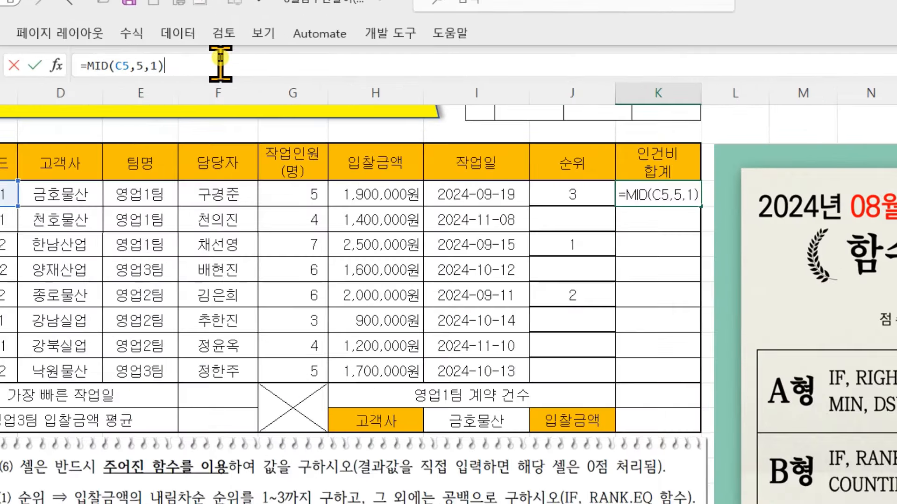
text(*)
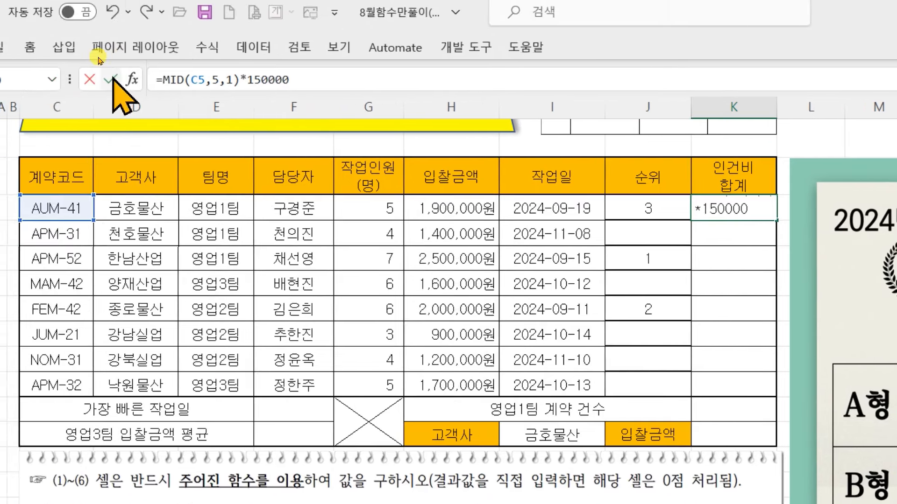
click(35, 64)
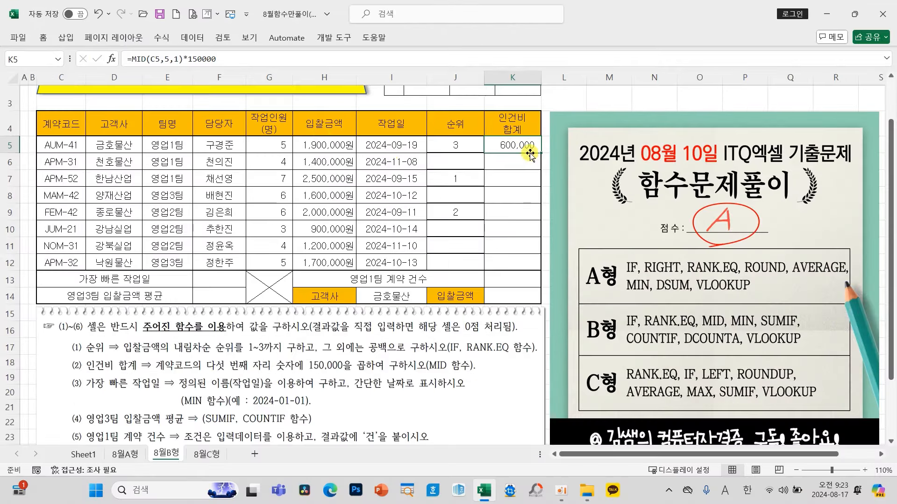
drag(540, 154, 537, 264)
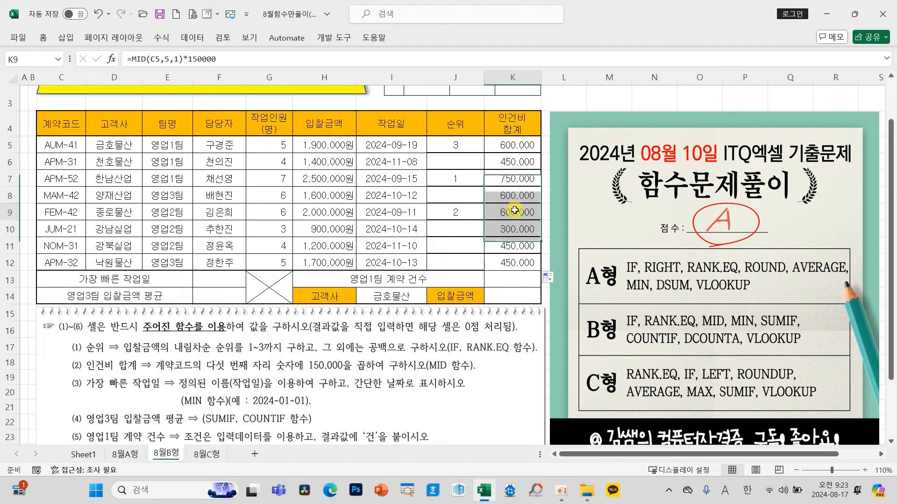
click(212, 277)
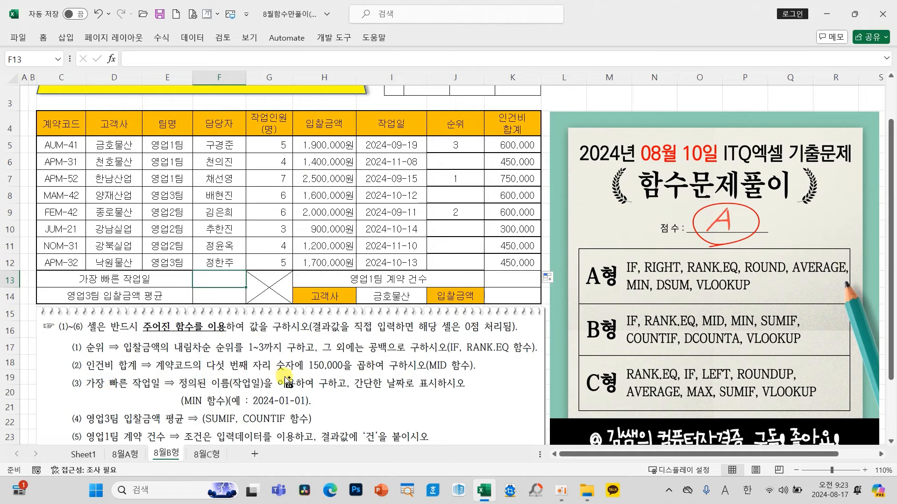
mouse_move(177, 375)
mouse_down()
mouse_move(262, 395)
mouse_move(408, 394)
mouse_up()
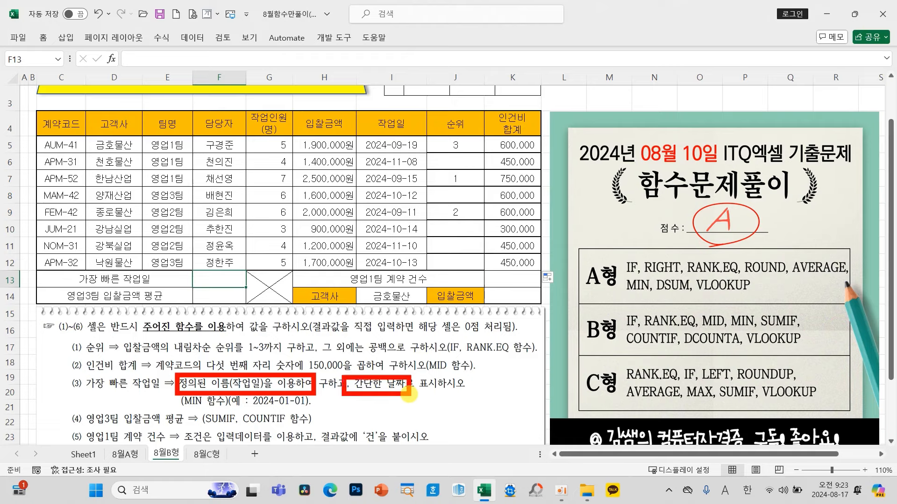
key(Escape)
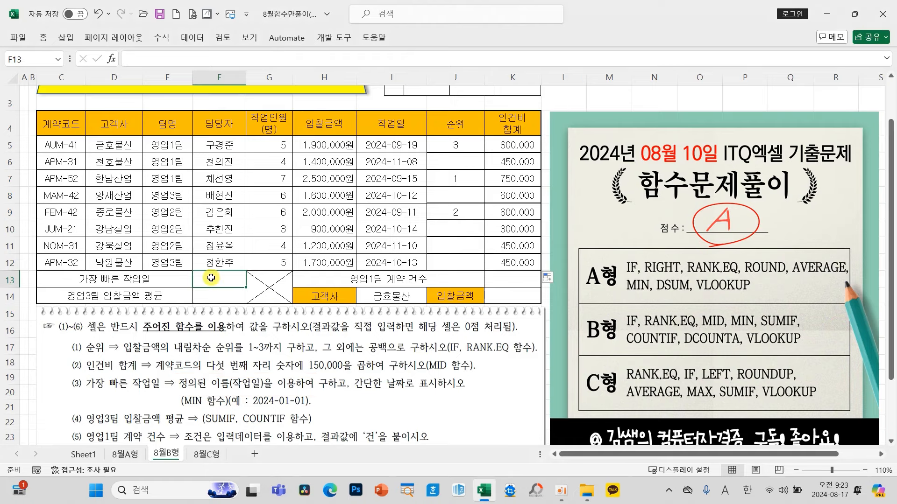
click(111, 59)
click(449, 283)
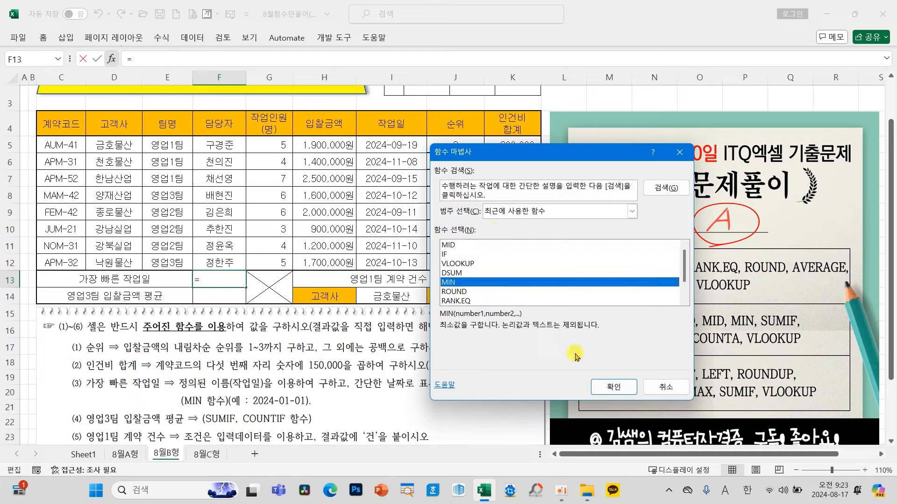
click(613, 387)
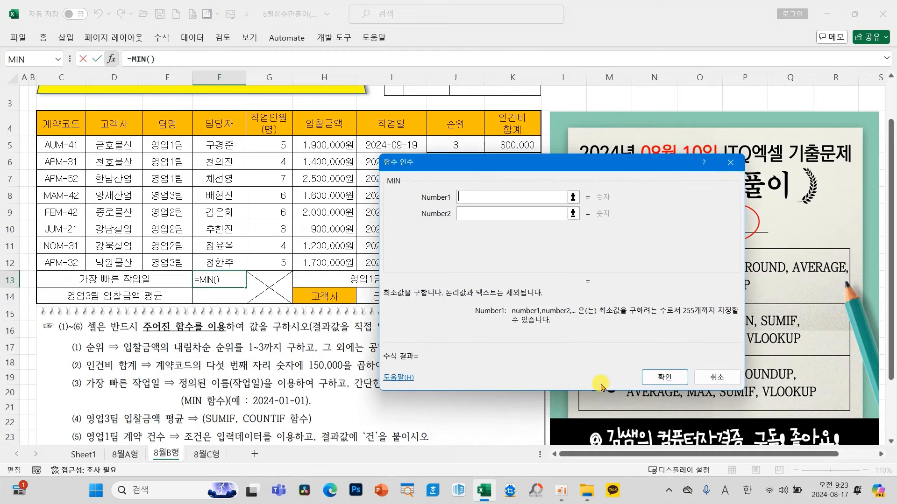
click(327, 145)
drag(380, 145, 391, 262)
drag(430, 165, 494, 164)
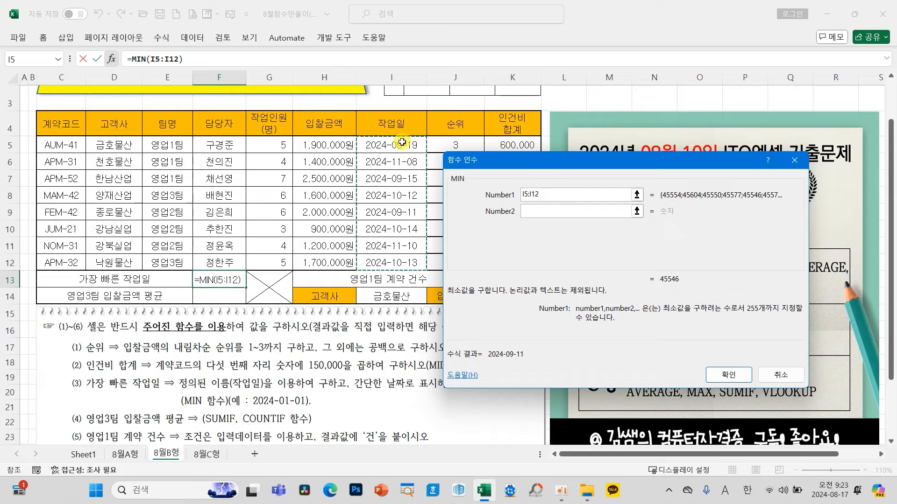
drag(400, 145, 404, 262)
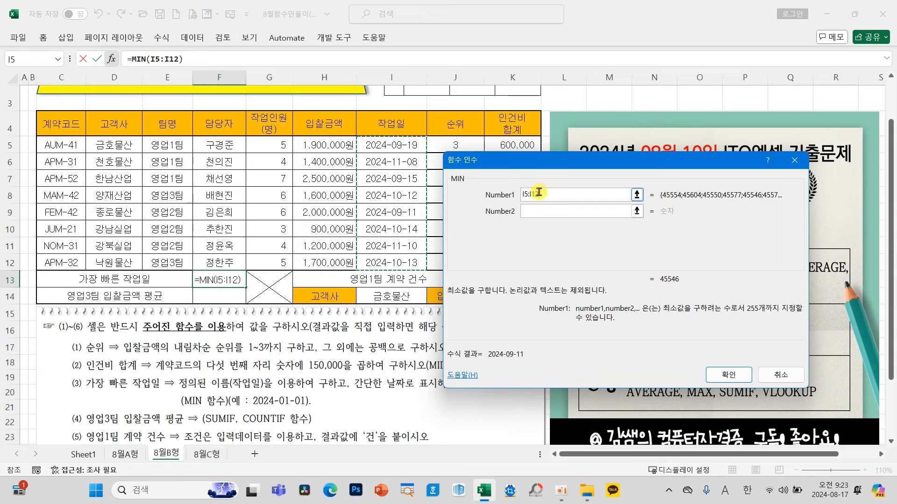
click(776, 375)
Define the name 작업일 for the work-date range I5:I12 and check it by reselecting the range
drag(400, 144, 400, 254)
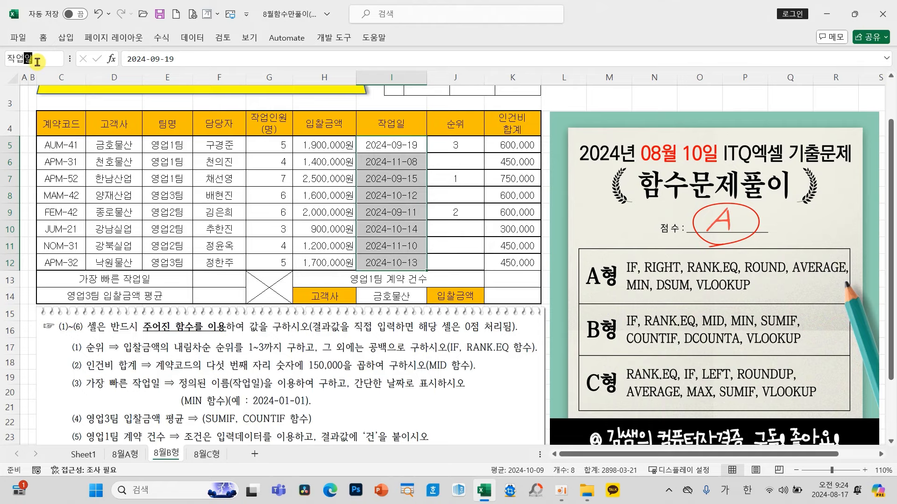
key(Return)
click(372, 178)
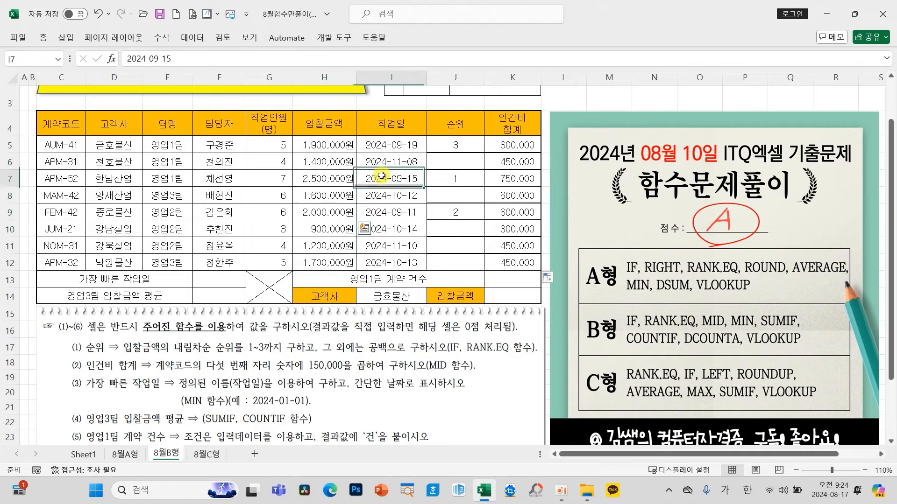
drag(380, 145, 386, 264)
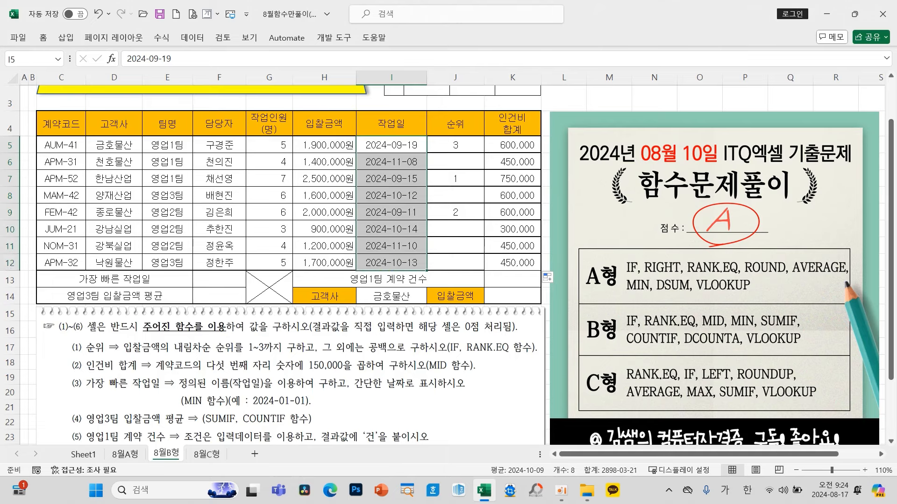
Insert a MIN function in F13 that uses the defined name 작업일 as its argument to get the earliest work date
click(219, 278)
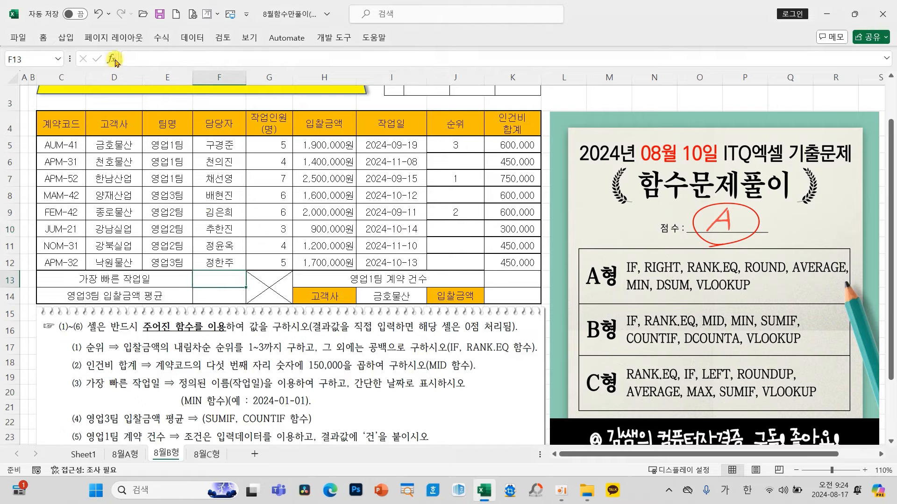
click(112, 59)
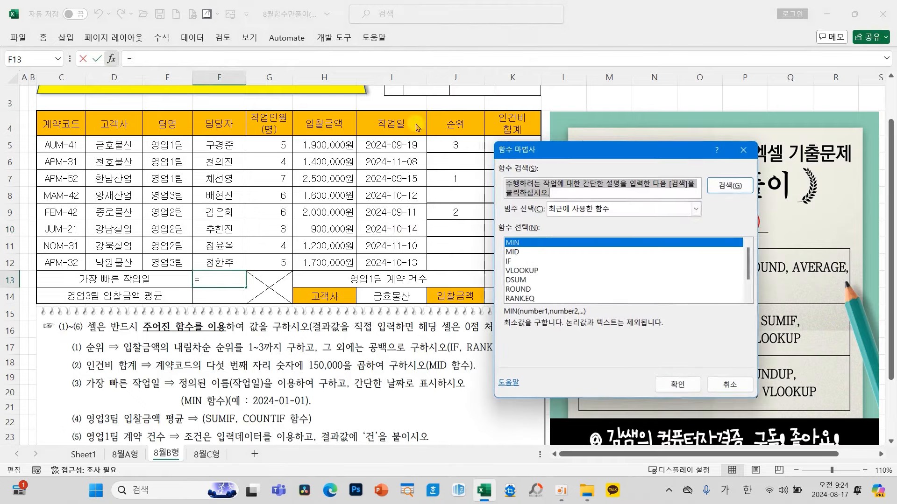
click(671, 384)
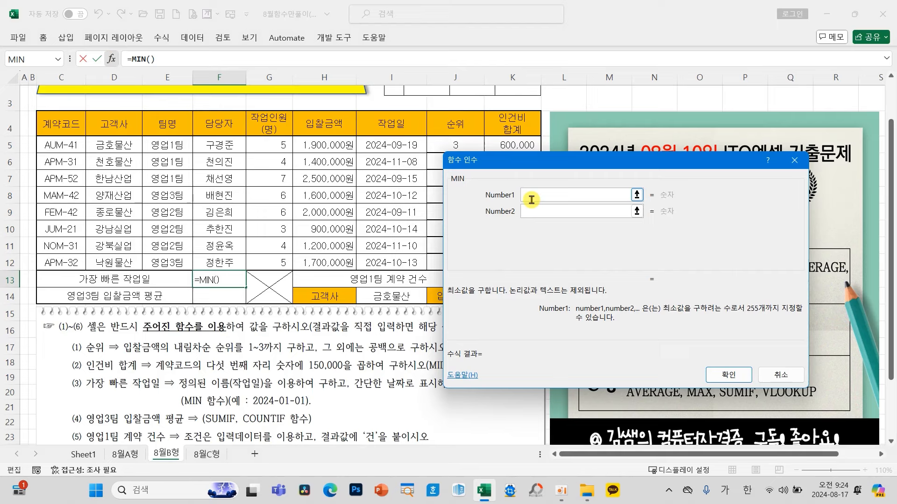
text(작업일)
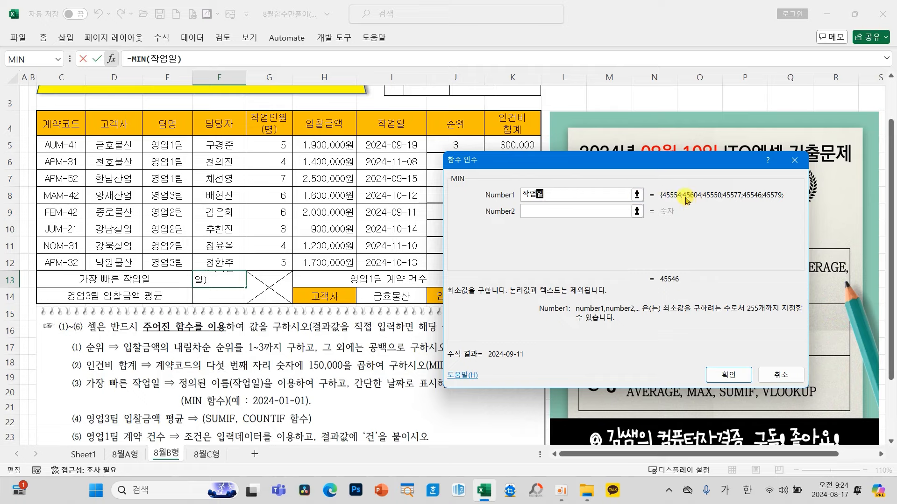
drag(560, 194, 512, 194)
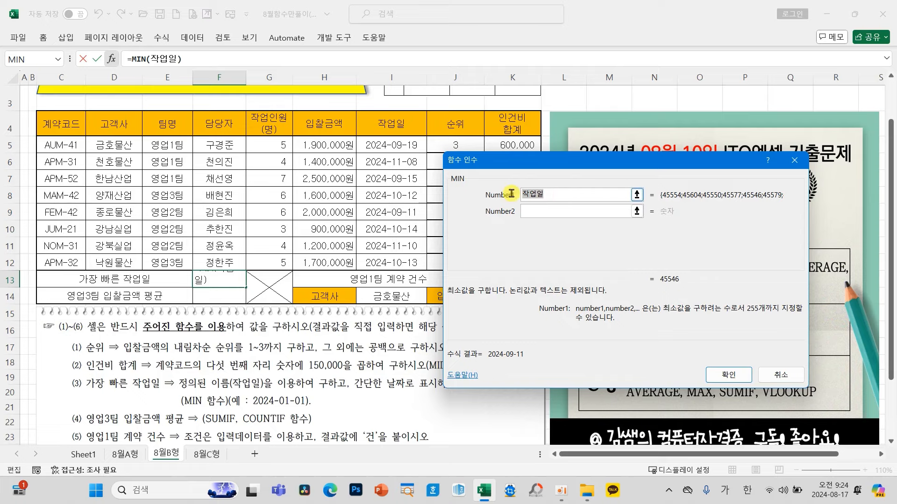
drag(395, 144, 400, 262)
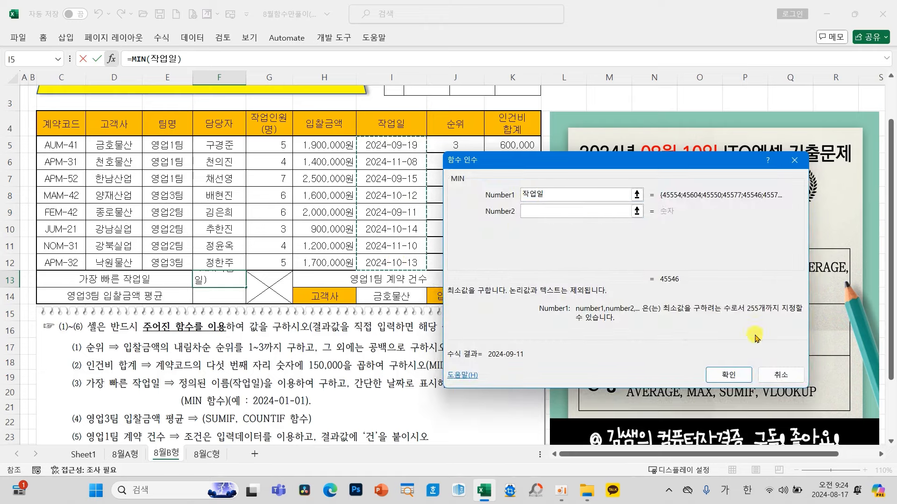
click(734, 376)
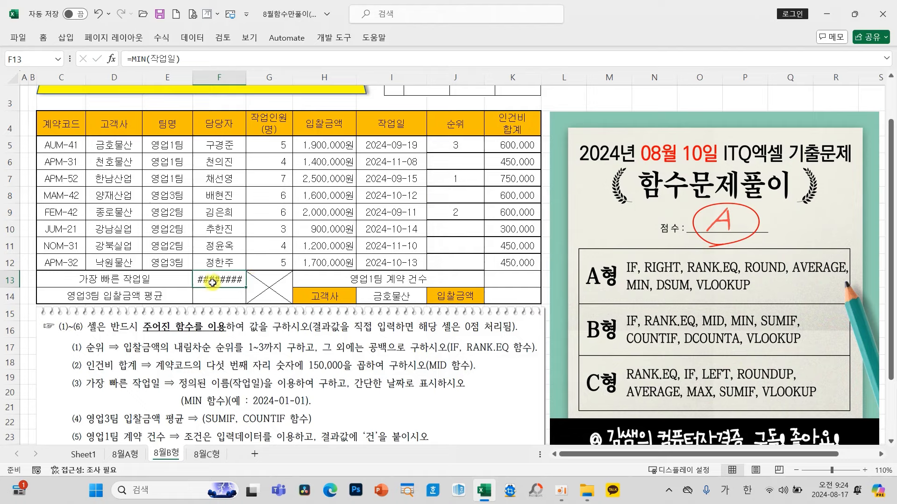
Auto-fit the width of column F and apply the short date format (간단한 날짜) to F13
double_click(246, 72)
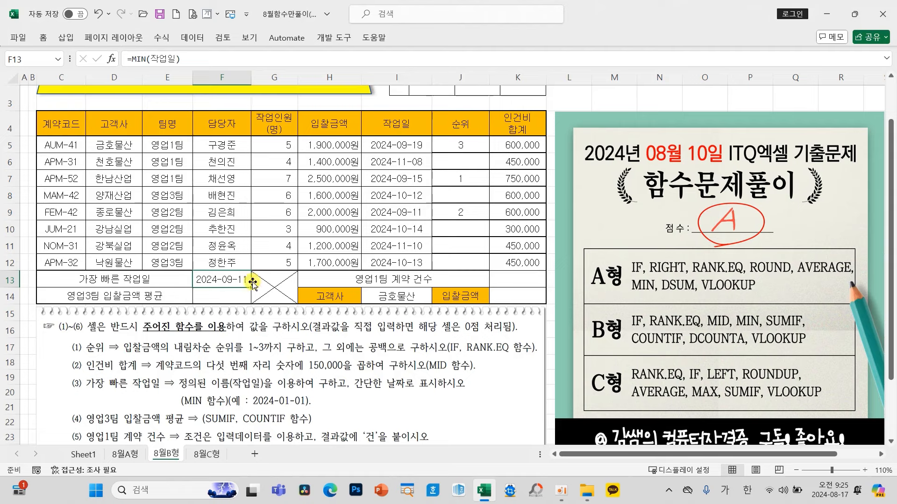
click(50, 40)
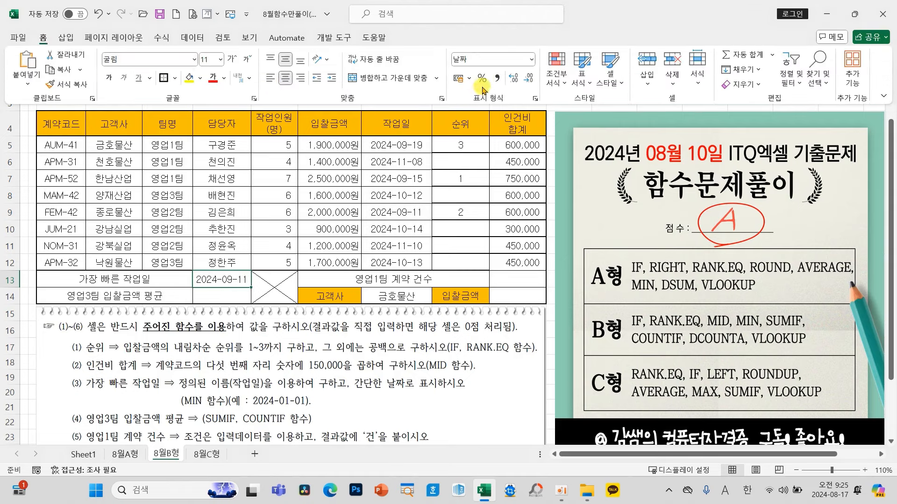
click(532, 60)
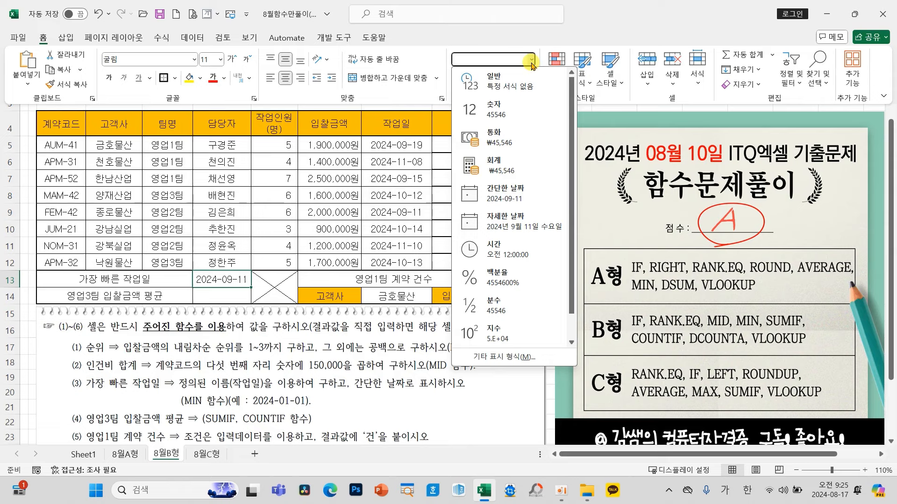
click(506, 197)
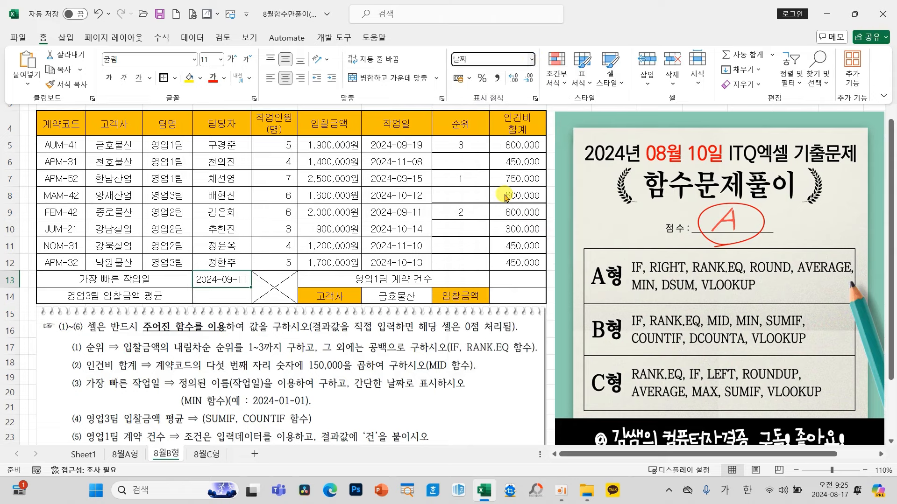
click(218, 299)
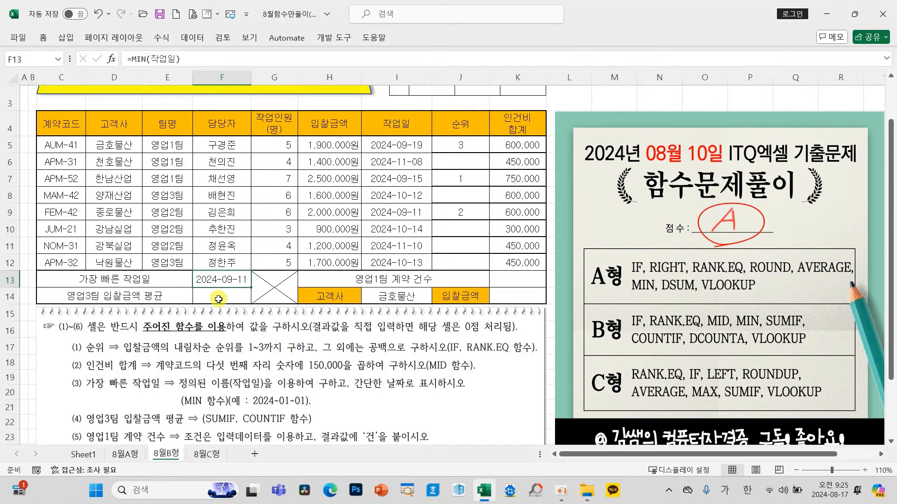
click(218, 299)
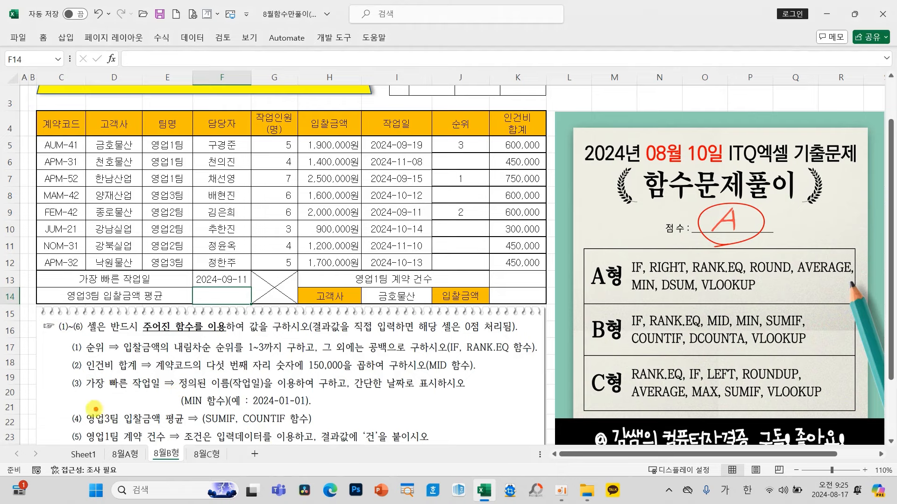
mouse_move(81, 410)
mouse_down()
mouse_move(117, 426)
mouse_move(187, 427)
mouse_move(158, 418)
mouse_move(187, 405)
mouse_move(183, 427)
mouse_up()
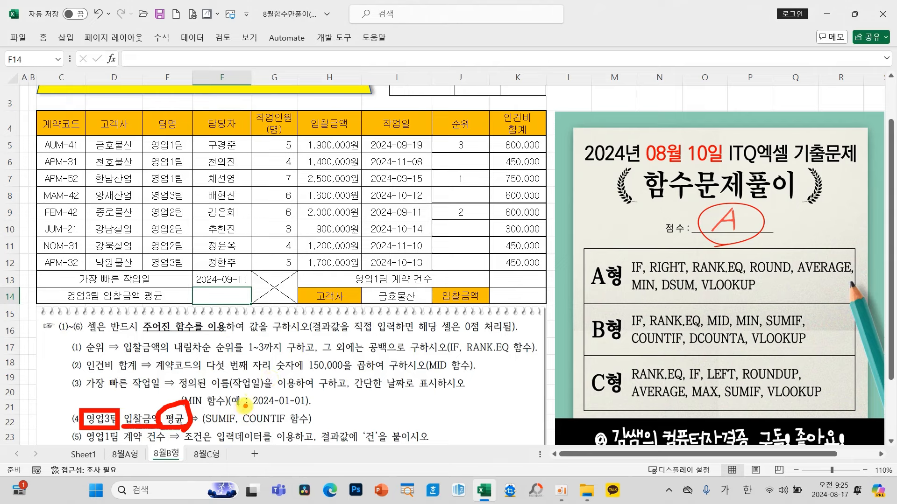
drag(245, 405, 229, 432)
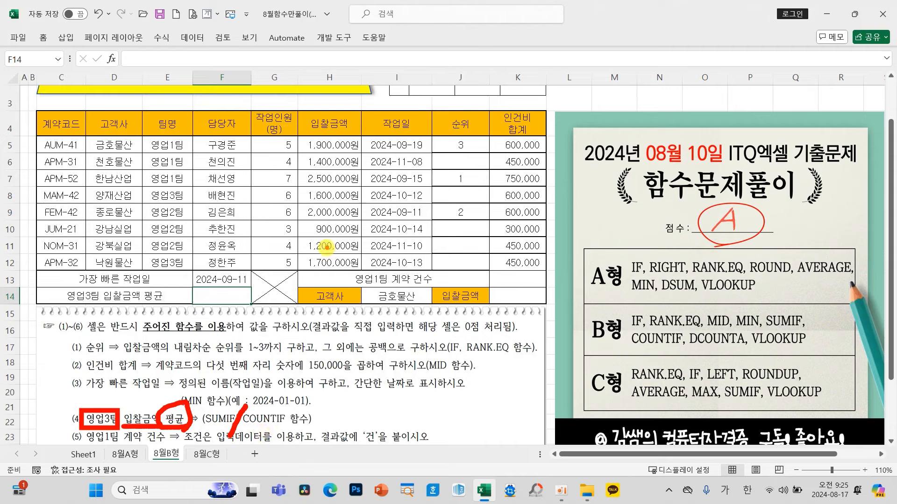
mouse_move(327, 247)
mouse_down()
mouse_move(361, 273)
mouse_move(372, 299)
mouse_up()
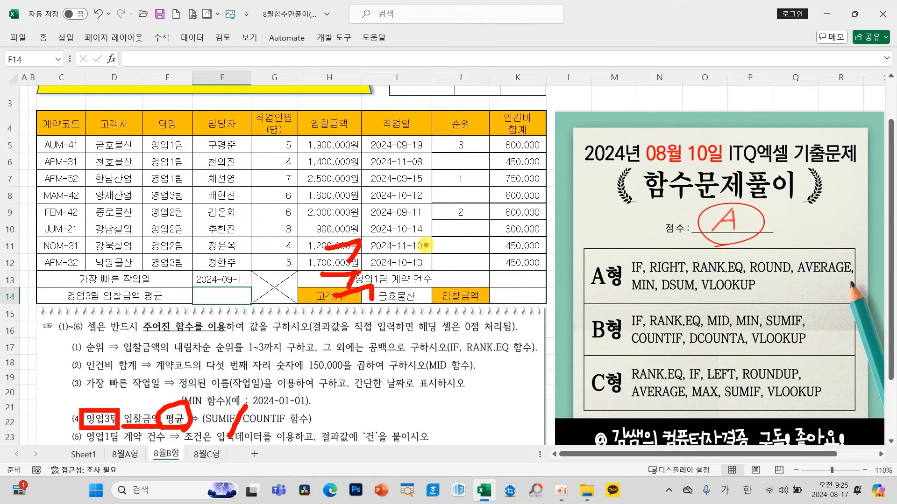
mouse_move(425, 245)
mouse_down()
mouse_move(441, 236)
mouse_move(458, 273)
mouse_up()
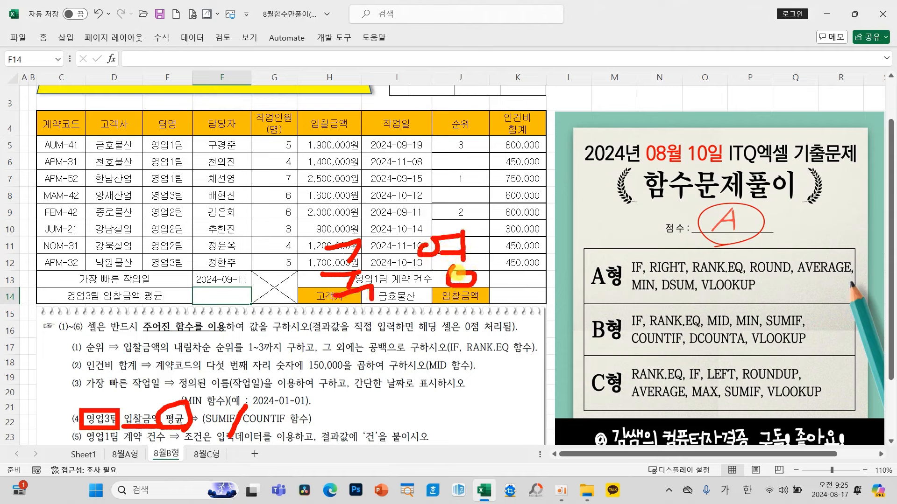
mouse_move(528, 211)
mouse_down()
mouse_move(513, 250)
mouse_move(547, 235)
mouse_up()
drag(507, 258, 553, 252)
drag(536, 257, 538, 278)
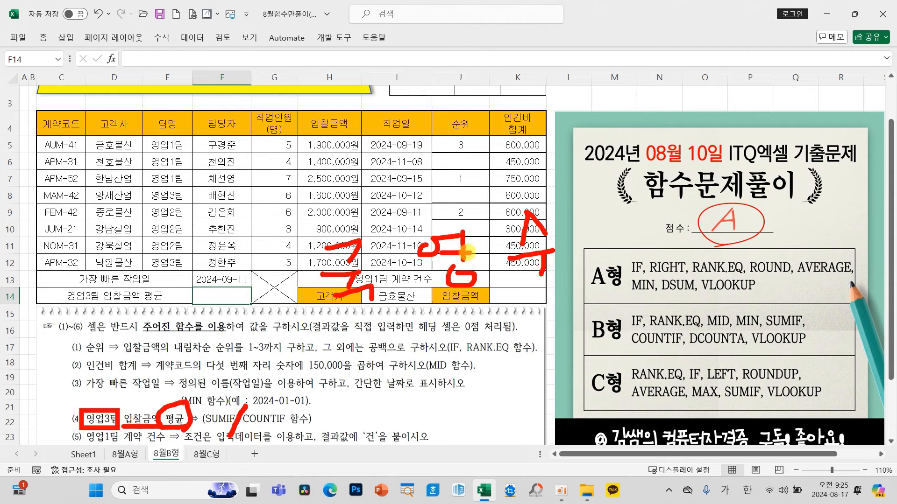
drag(465, 252, 505, 252)
drag(490, 238, 489, 273)
mouse_move(374, 267)
mouse_down()
mouse_move(416, 265)
mouse_move(396, 295)
mouse_up()
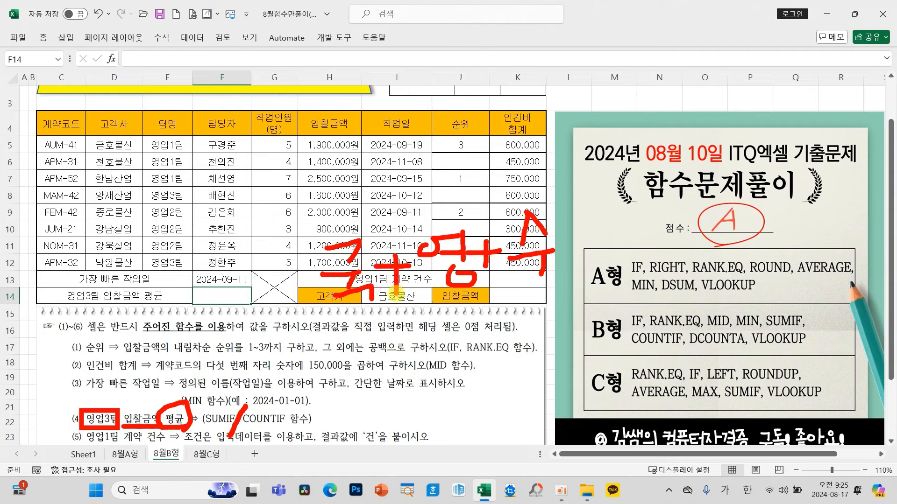
mouse_move(325, 337)
mouse_down()
mouse_move(552, 316)
mouse_move(654, 286)
mouse_up()
mouse_move(504, 342)
mouse_down()
mouse_move(561, 392)
mouse_move(531, 403)
mouse_up()
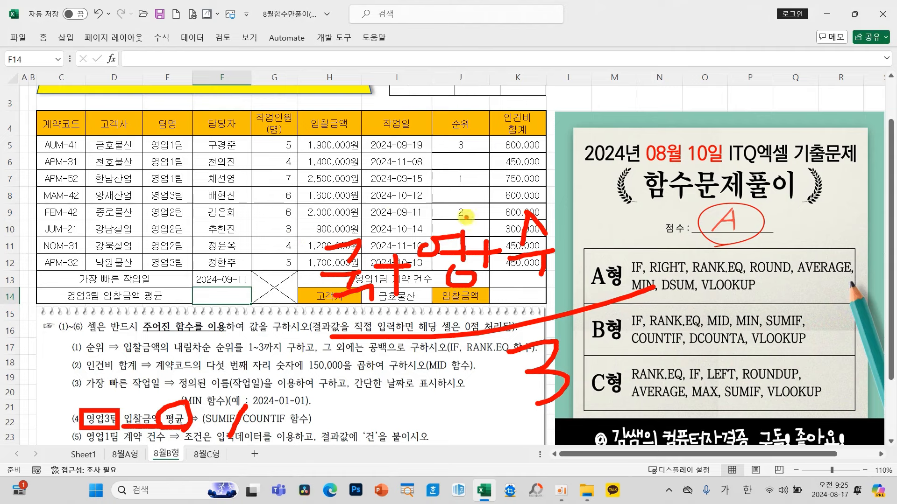
mouse_move(417, 229)
mouse_down()
mouse_move(294, 182)
mouse_move(212, 403)
mouse_move(233, 414)
mouse_move(249, 389)
mouse_up()
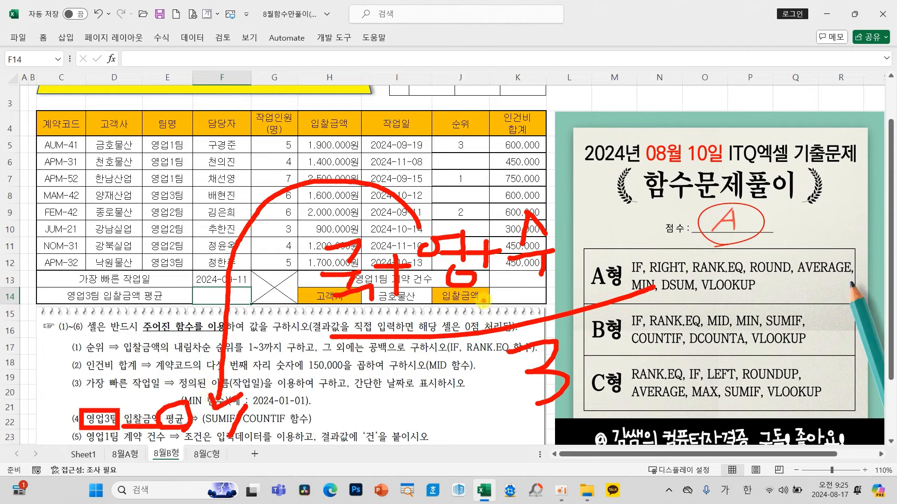
mouse_move(545, 391)
mouse_down()
mouse_move(465, 442)
mouse_move(278, 427)
mouse_up()
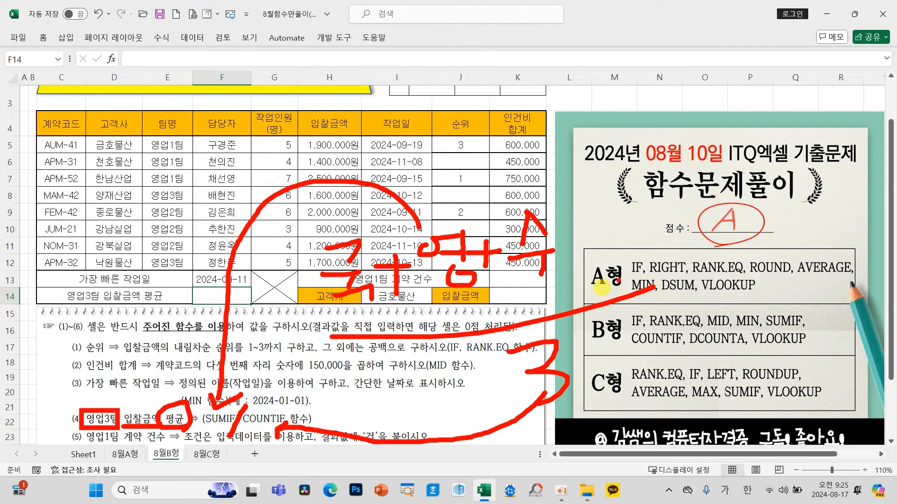
key(Escape)
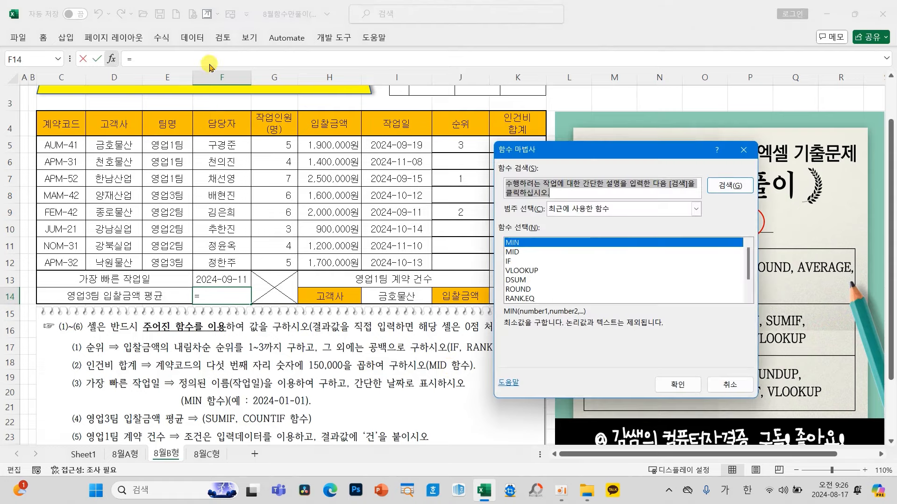
Find the SUMIF function by searching for SUM and insert it into F14, keeping the data table uncovered by its arguments dialog
click(111, 58)
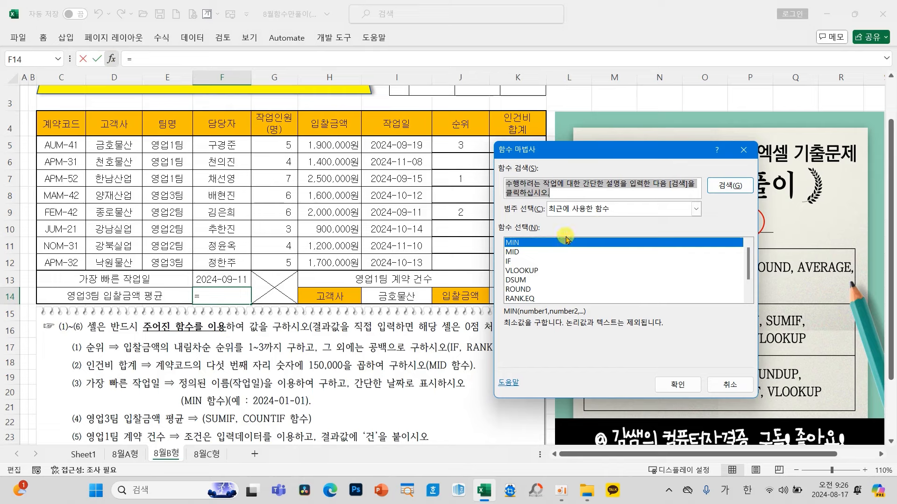
text(SUM)
key(Return)
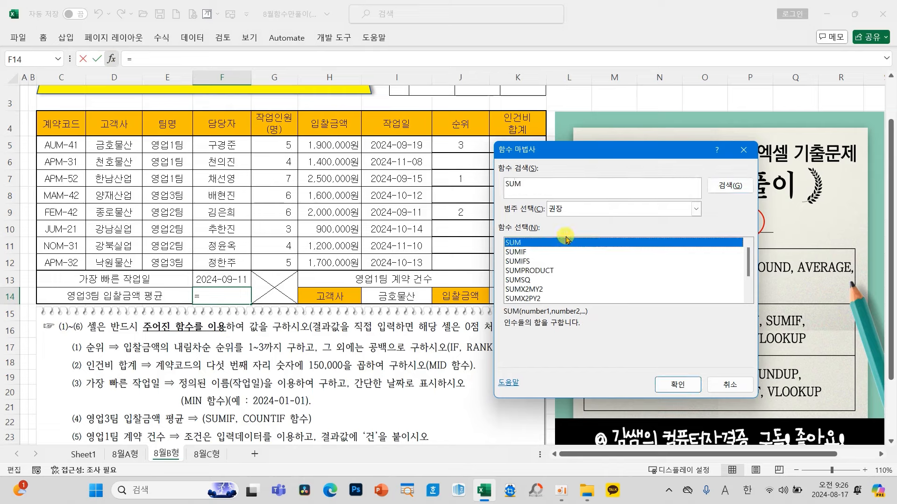
click(536, 252)
click(682, 386)
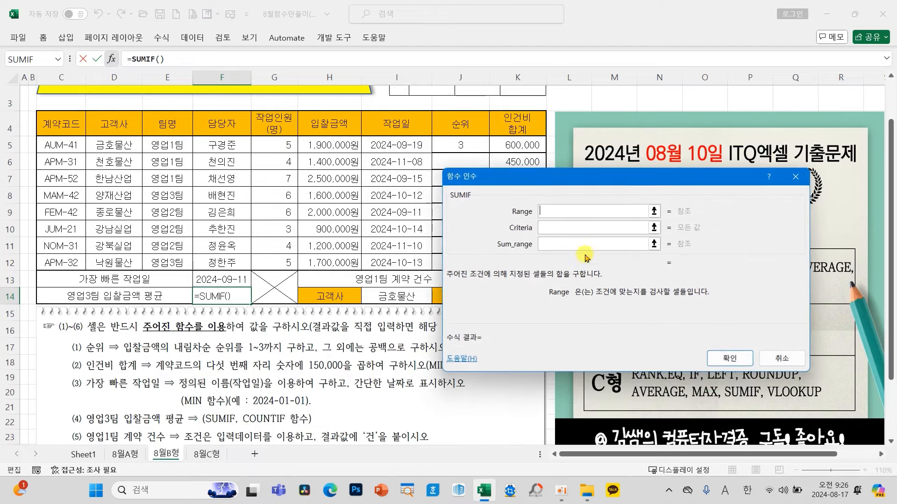
drag(531, 177, 450, 214)
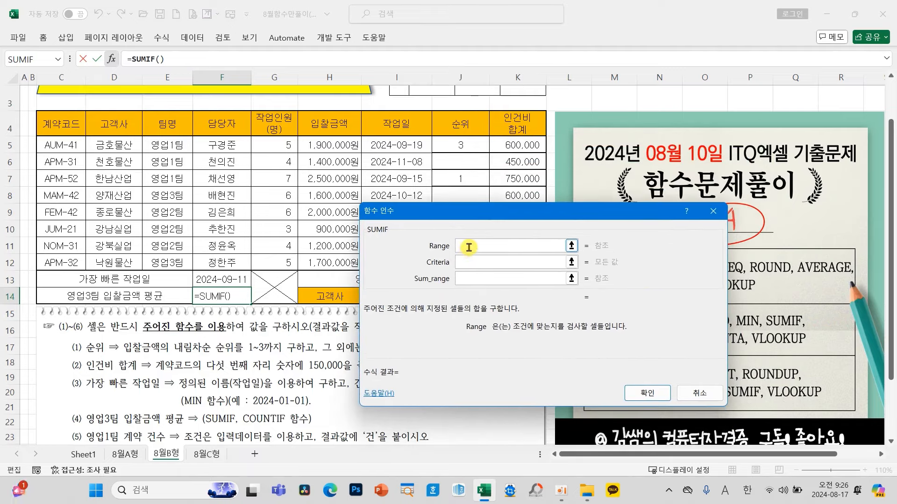
Complete SUMIF in F14 with range E5:E12, criteria "영업3팀" and sum range H5:H12
click(185, 145)
drag(185, 145, 172, 259)
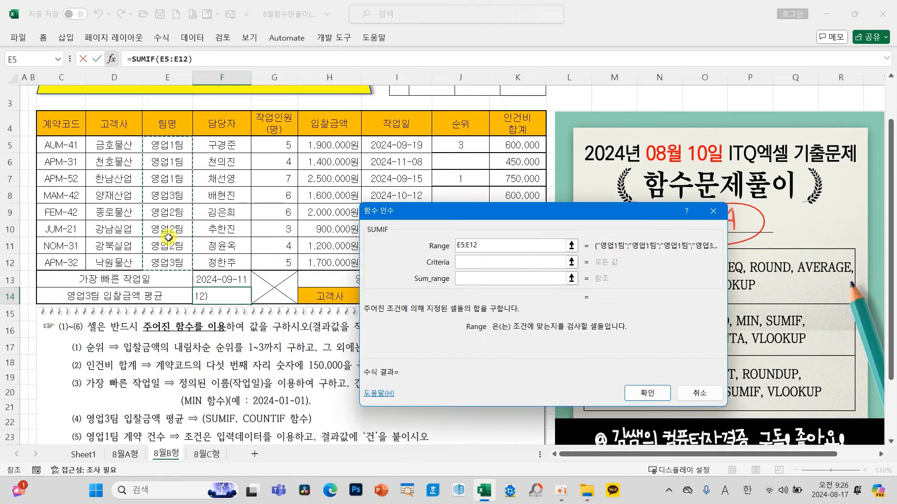
click(486, 260)
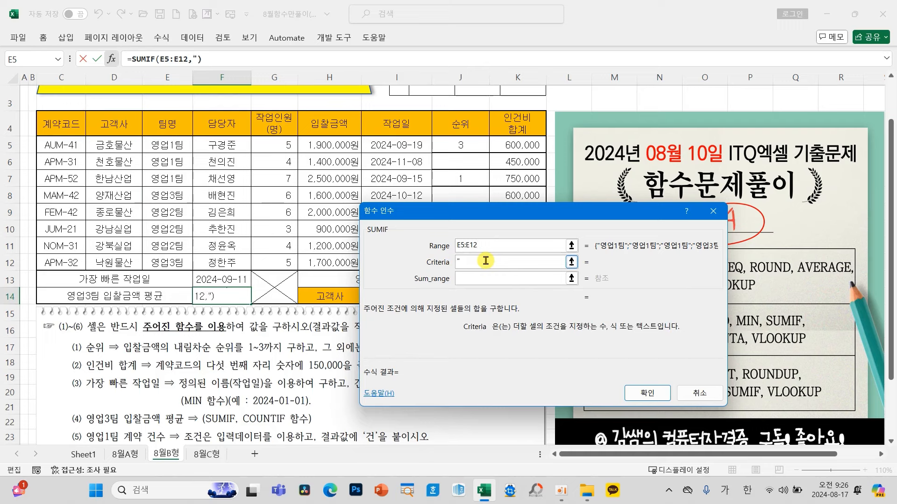
text("영업3팀")
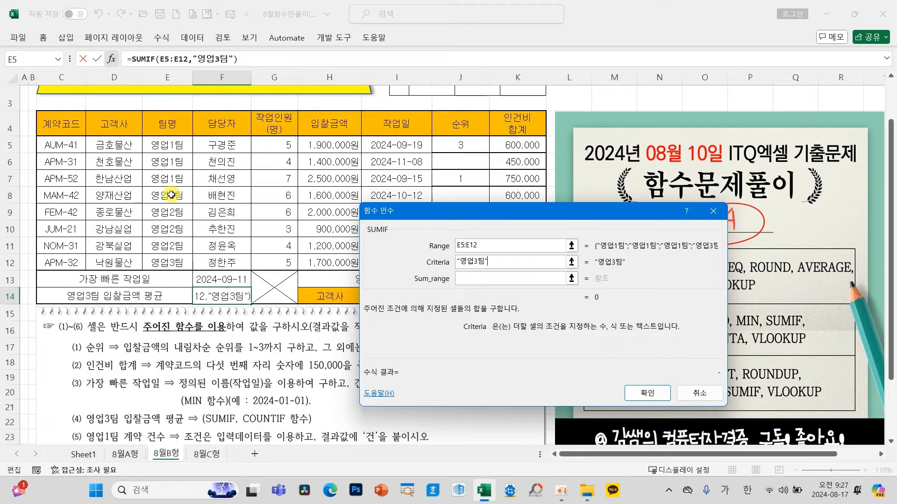
click(469, 279)
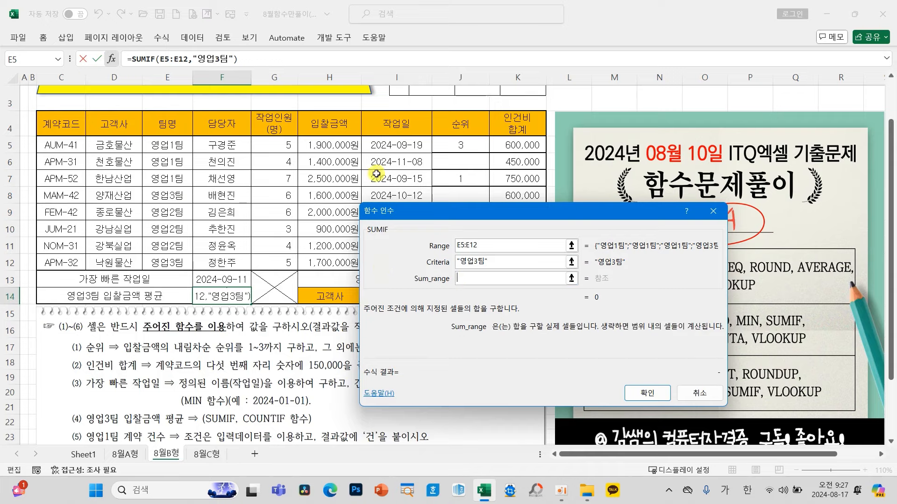
drag(334, 145, 344, 258)
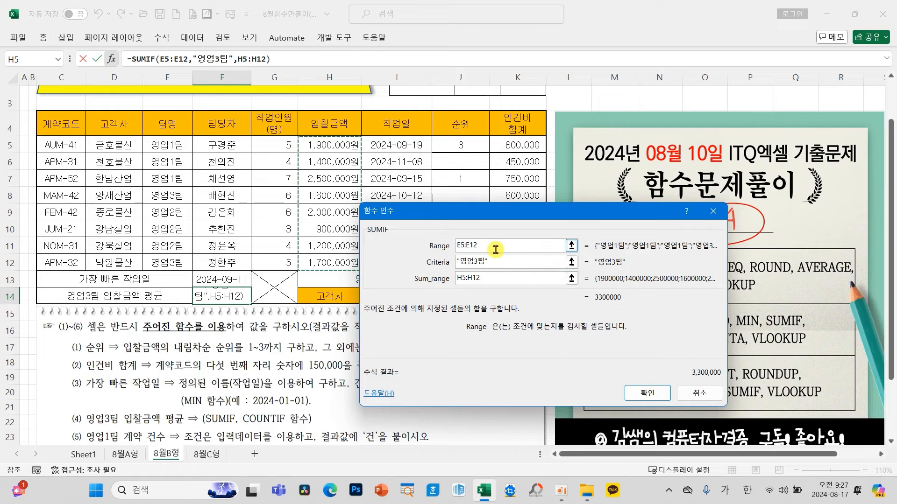
click(647, 393)
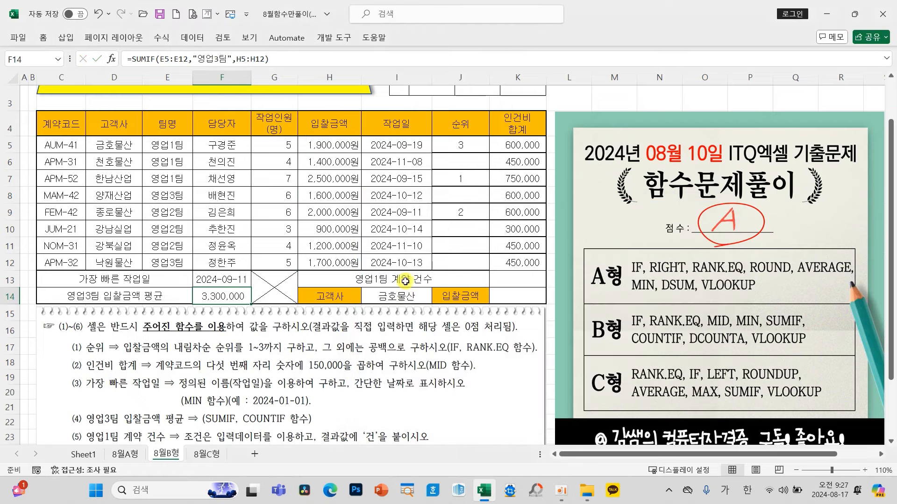
Append a division sign to the SUMIF formula in F14 and insert the COUNTIF function as the divisor
click(313, 56)
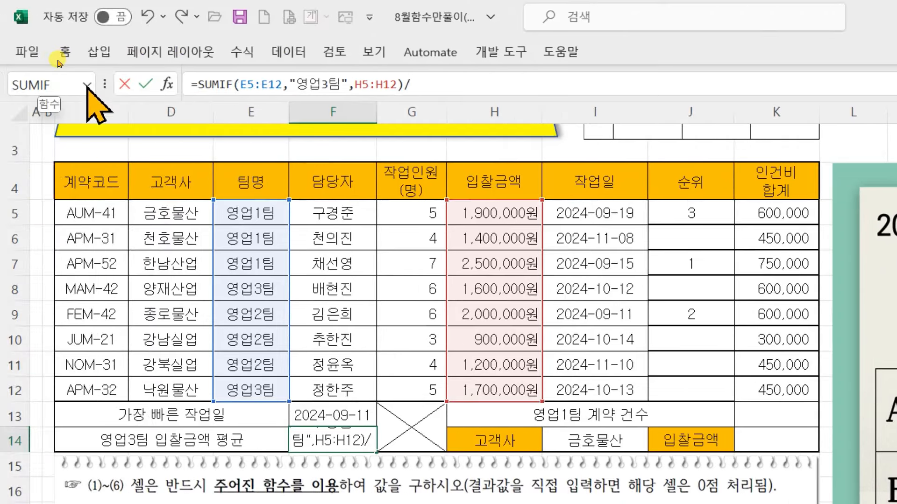
click(87, 85)
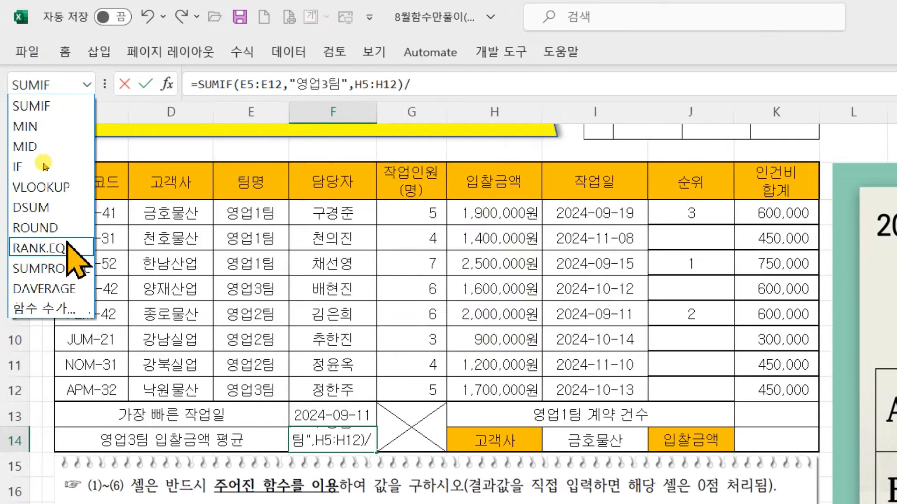
click(34, 312)
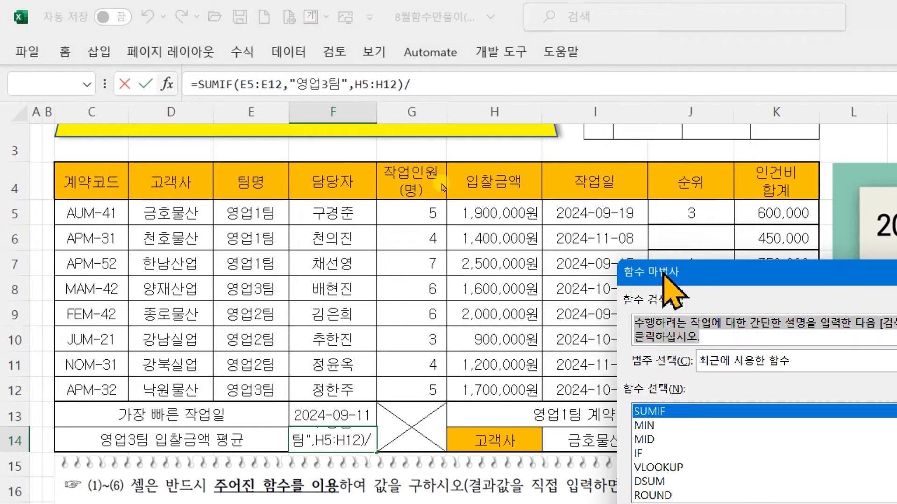
drag(664, 273, 393, 87)
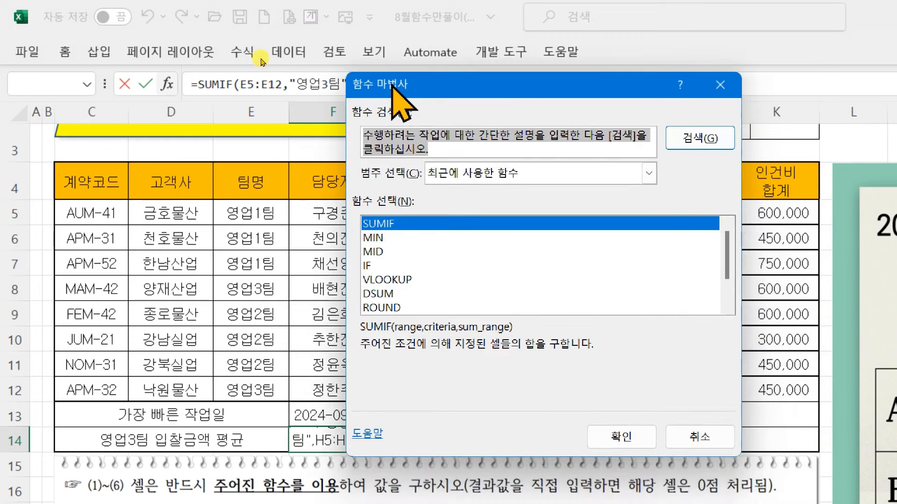
text(C)
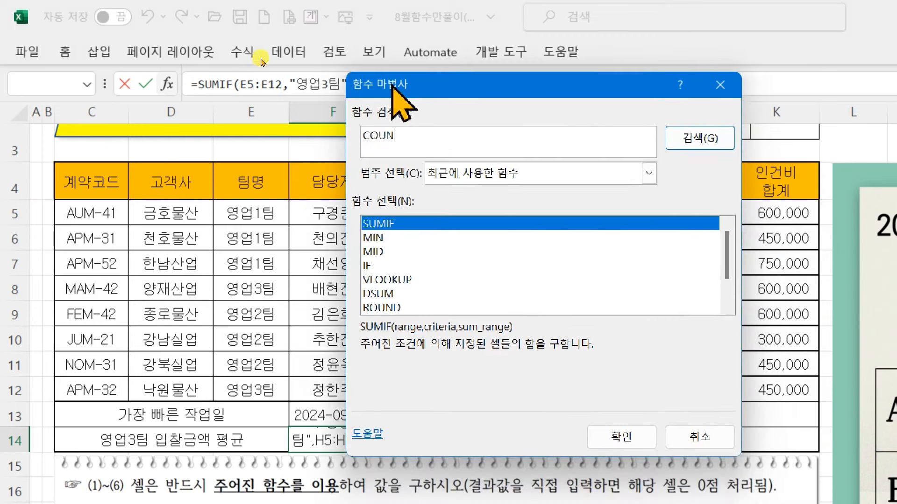
text(OUN)
key(Return)
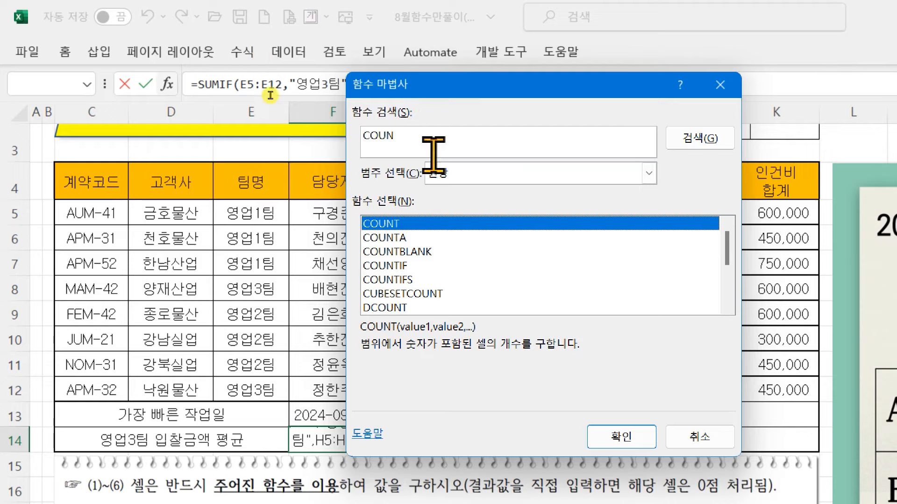
click(406, 266)
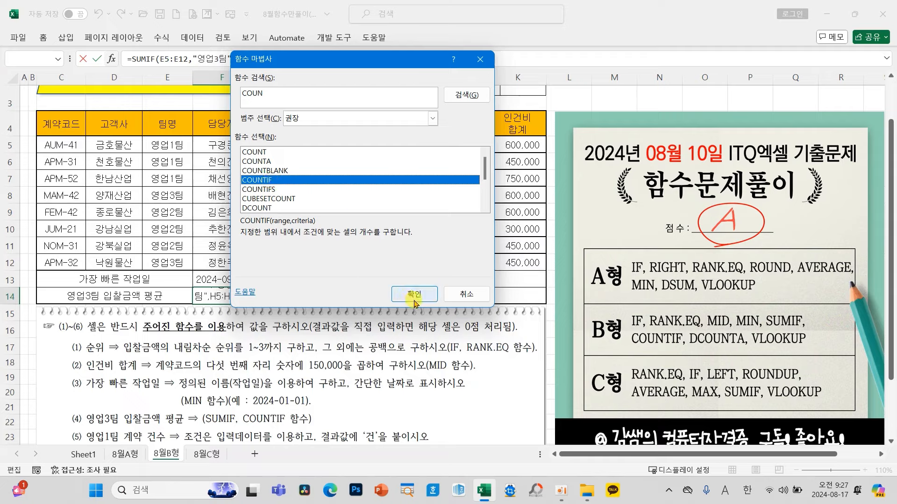
click(620, 438)
drag(315, 114, 428, 156)
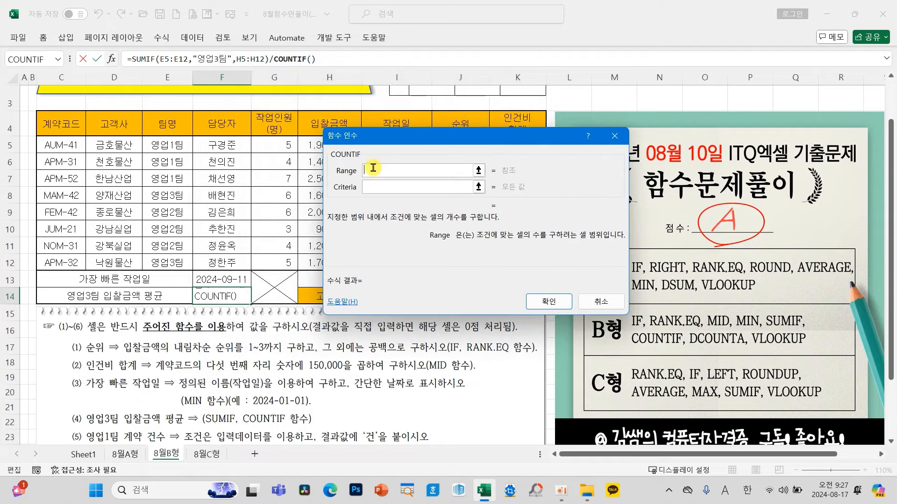
Complete COUNTIF in the F14 formula with range E5:E12 and criteria "영업3팀"
drag(174, 144, 169, 259)
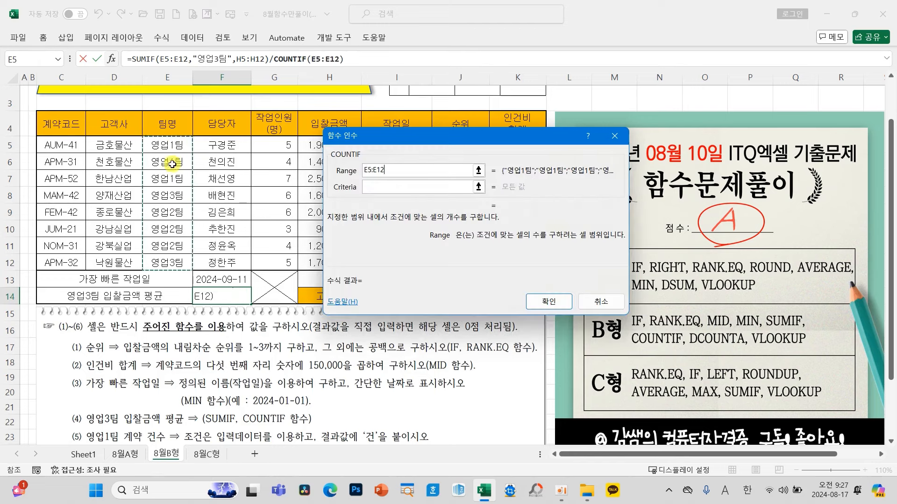
click(380, 186)
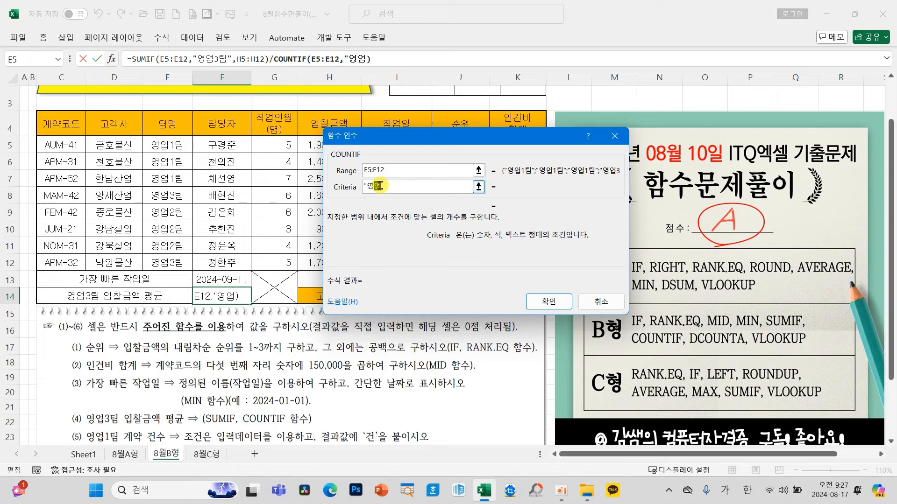
text("영업3치)
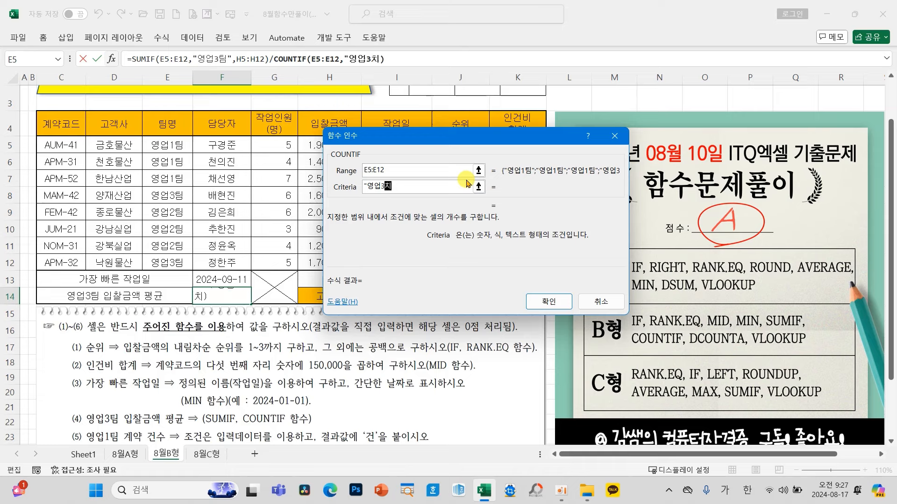
key(BackSpace)
key(BackSpace)
key(BackSpace)
text(티)
text(")
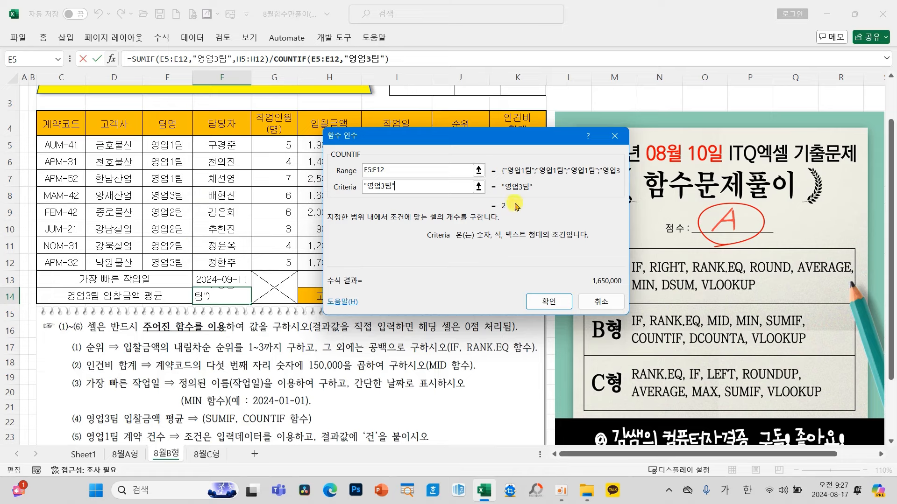
click(549, 301)
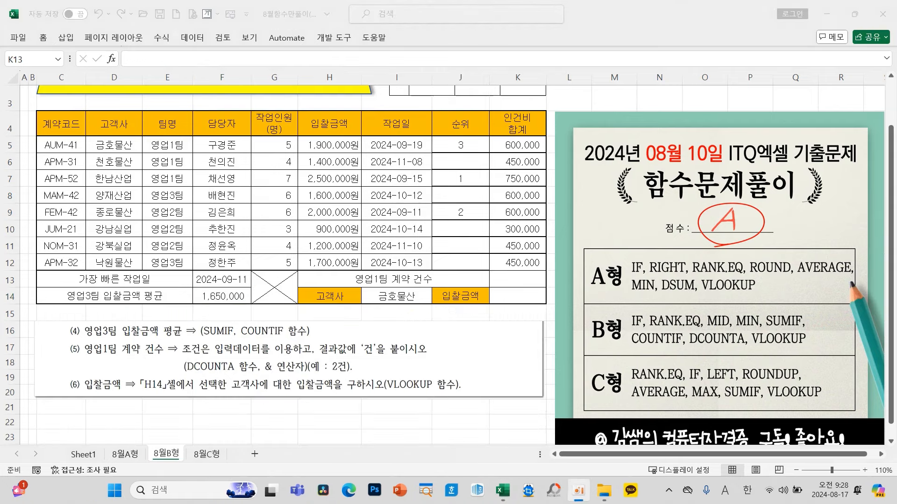
click(506, 278)
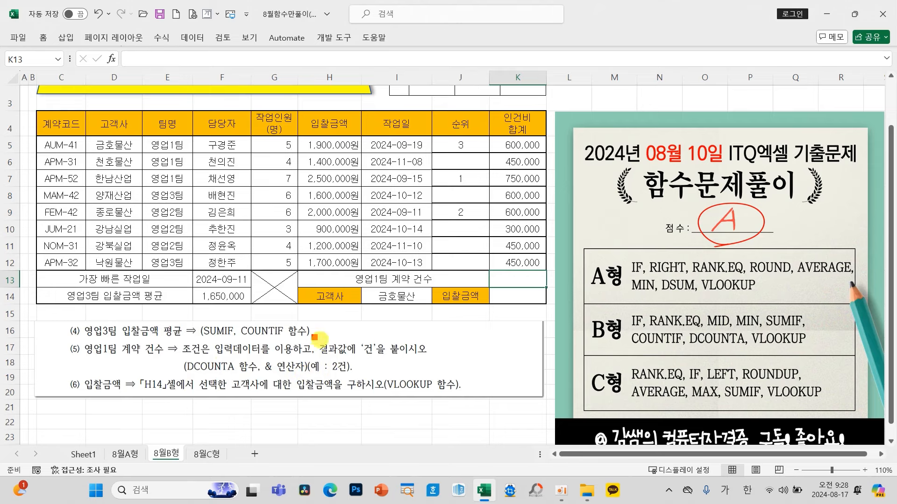
drag(312, 335, 396, 361)
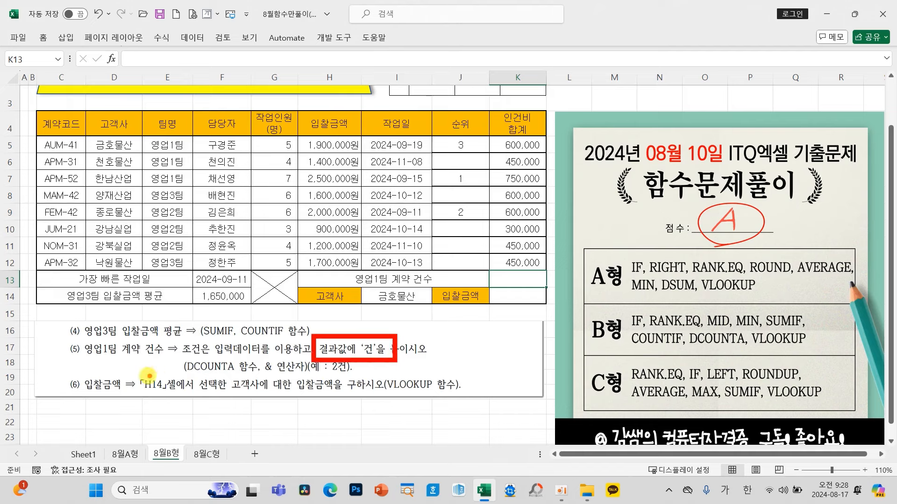
drag(114, 359, 79, 359)
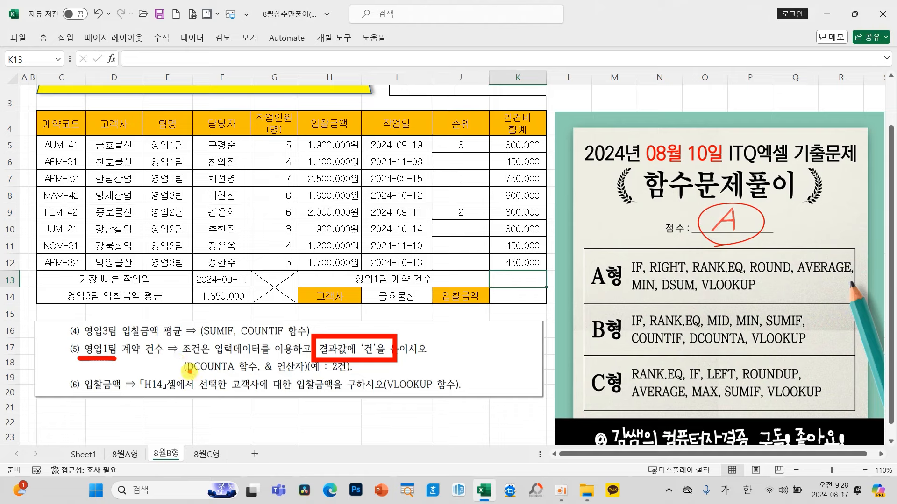
key(Escape)
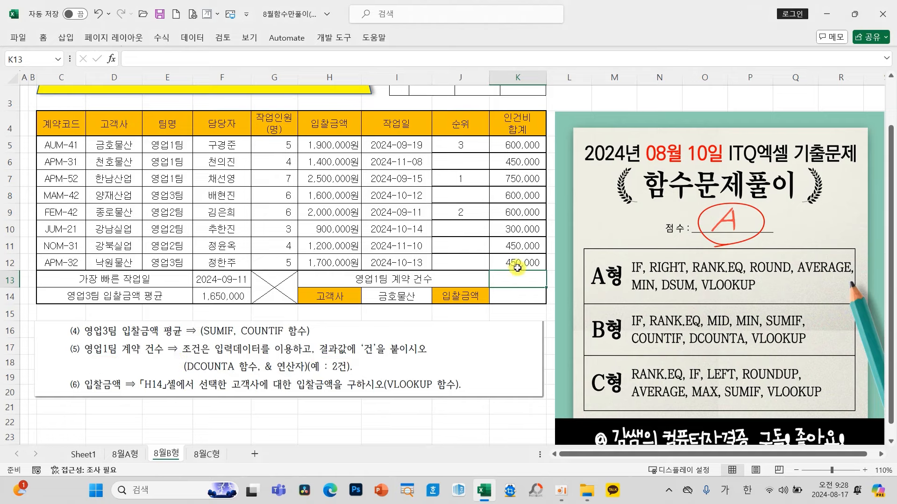
Find the DCOUNTA function by searching for DCO and insert it into K13 for the 영업1팀 contract count
click(111, 59)
text(ㅇ)
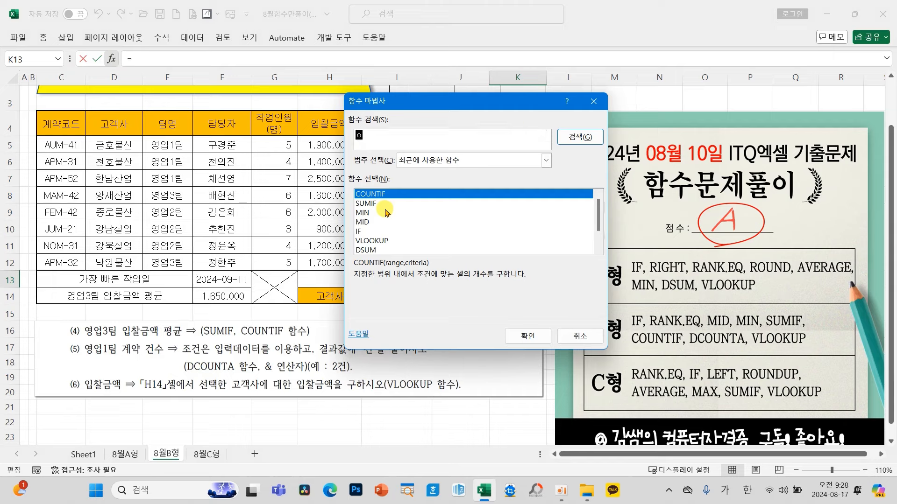
key(Return)
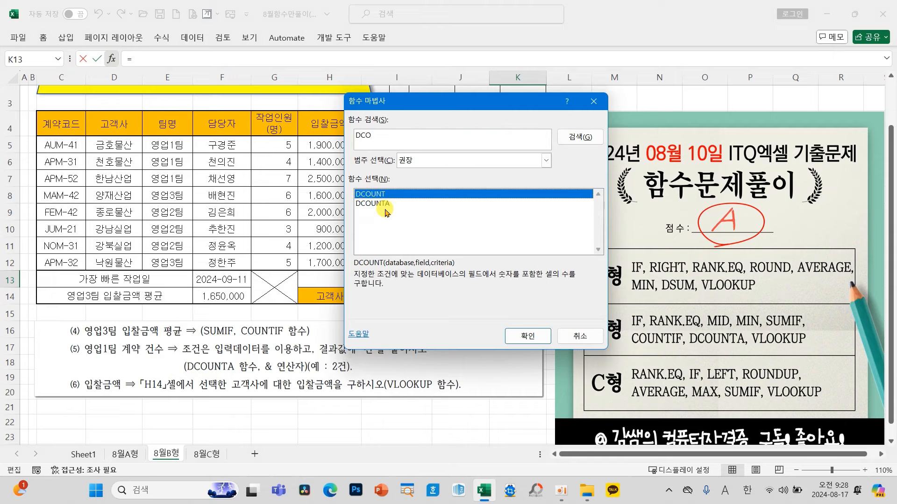
click(385, 205)
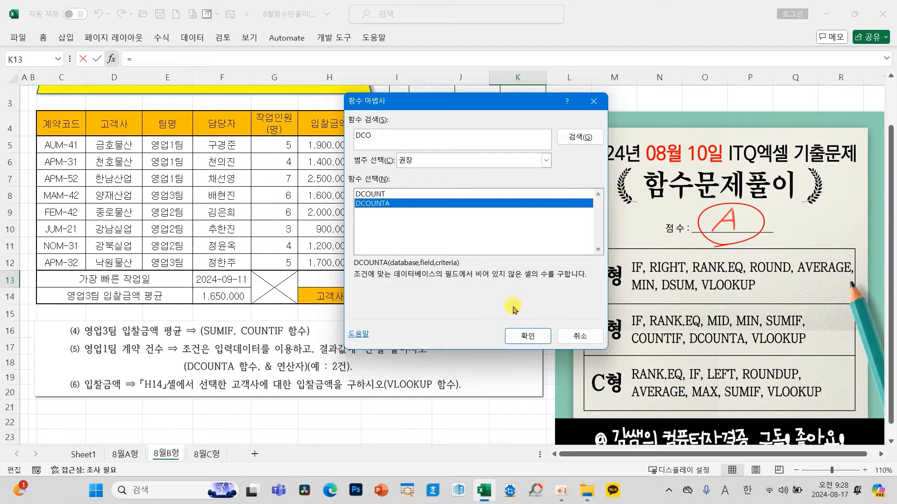
click(521, 335)
drag(426, 144, 571, 210)
Set the DCOUNTA arguments to database C4:I12, field 3 and criteria E4:E5
drag(55, 123, 400, 261)
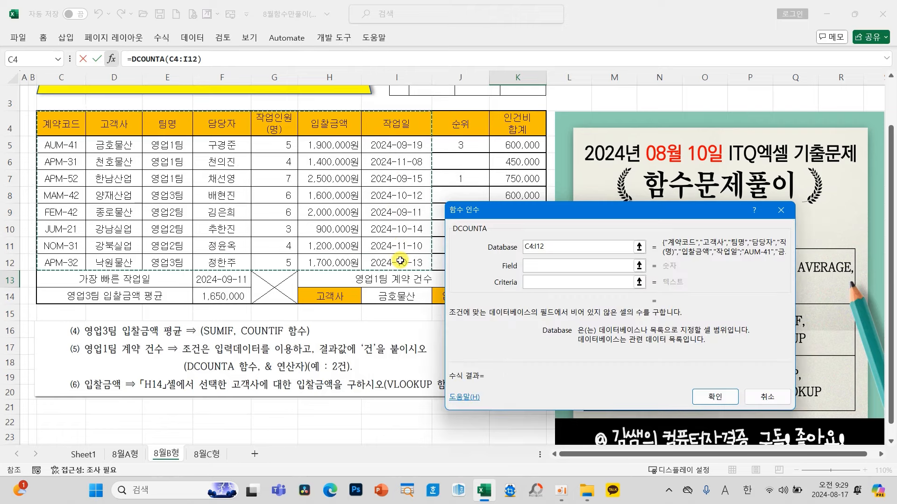
click(533, 268)
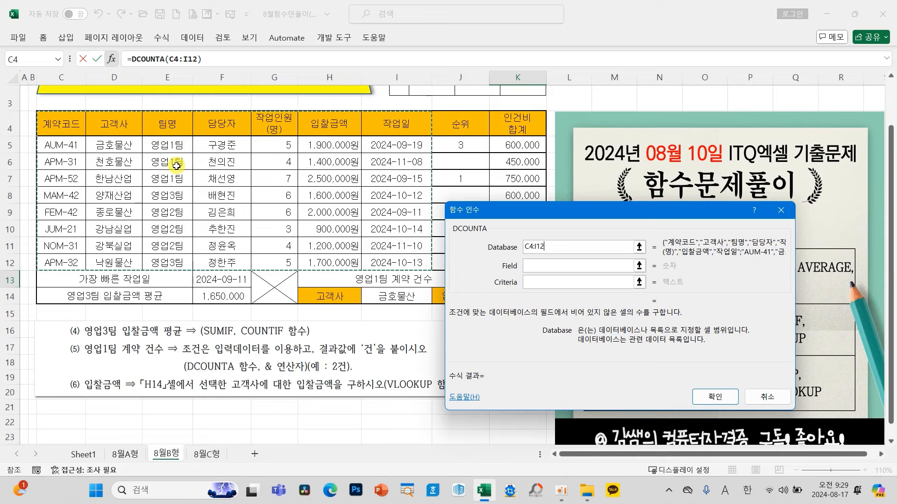
click(533, 266)
text(3)
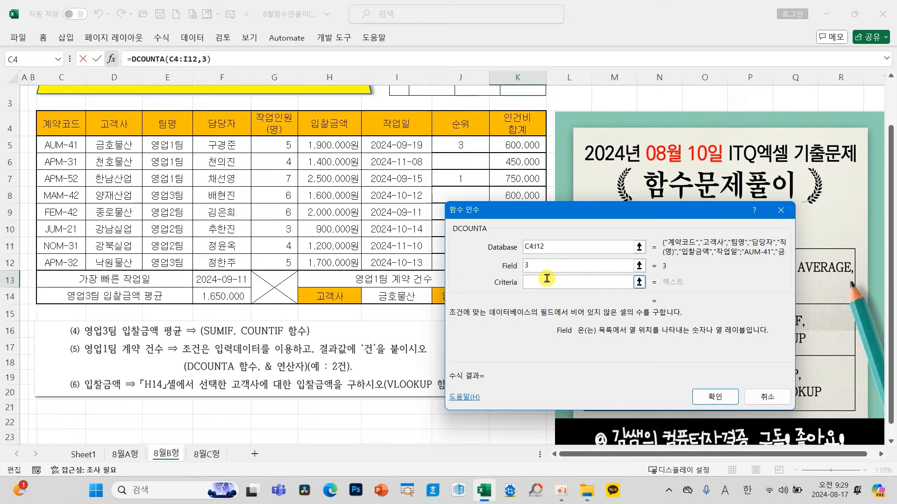
click(546, 279)
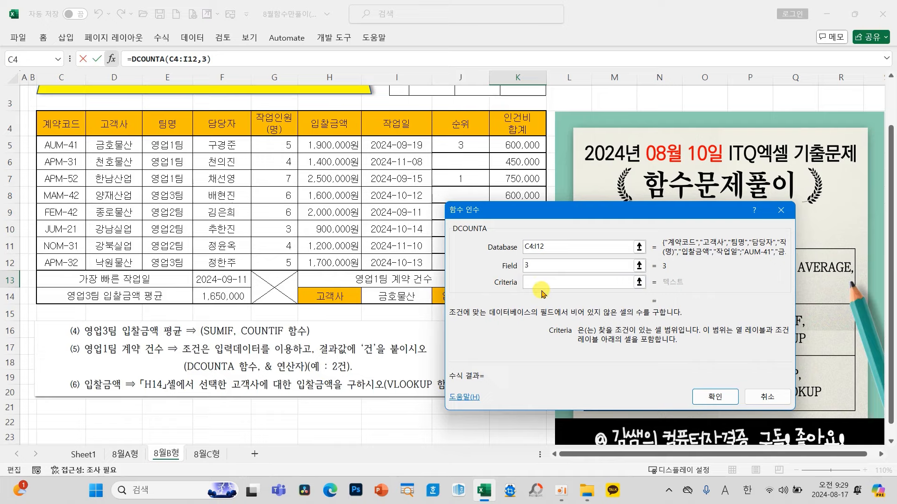
drag(170, 128, 173, 141)
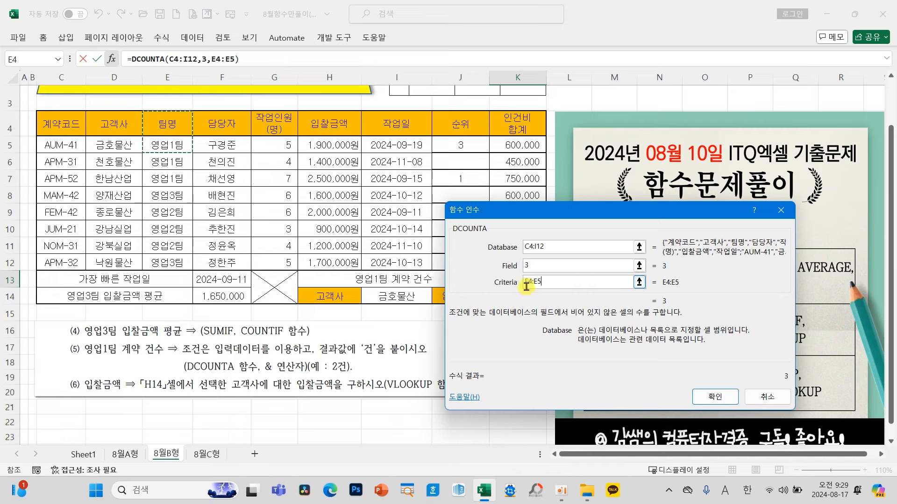
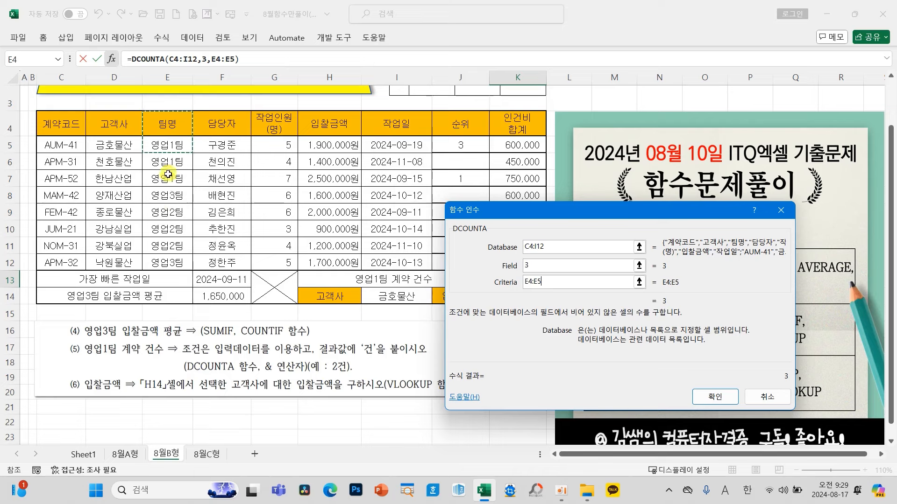
Try 4 and 7 as the DCOUNTA field number, then restore it to 3
click(537, 265)
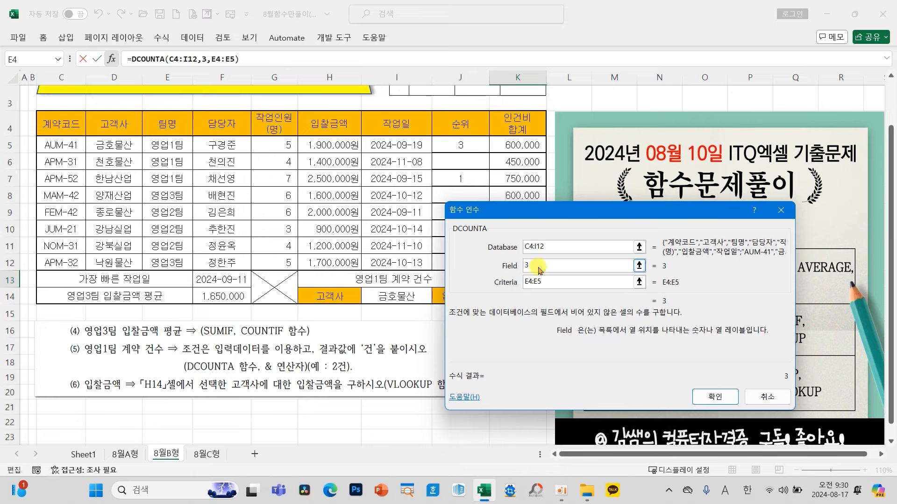
key(BackSpace)
text(4)
key(BackSpace)
text(7)
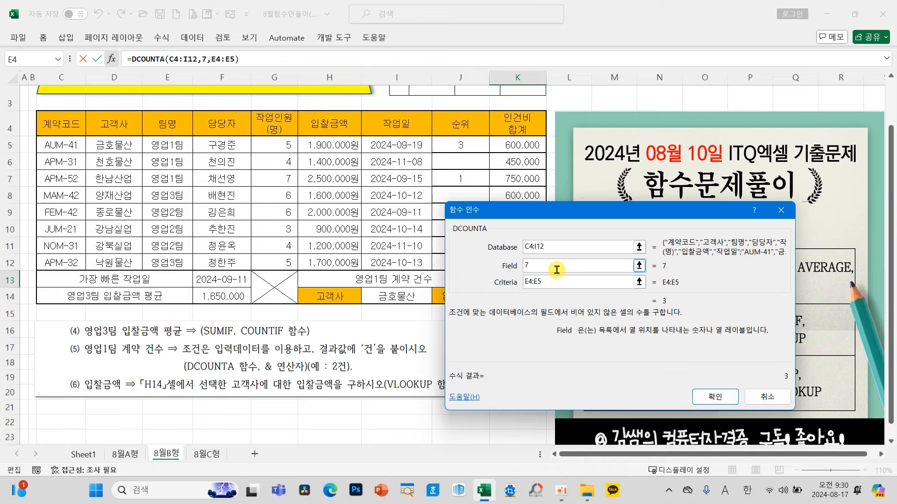
text(3)
Accept the DCOUNTA formula in K13, append &"건" to it, and select K14
click(709, 398)
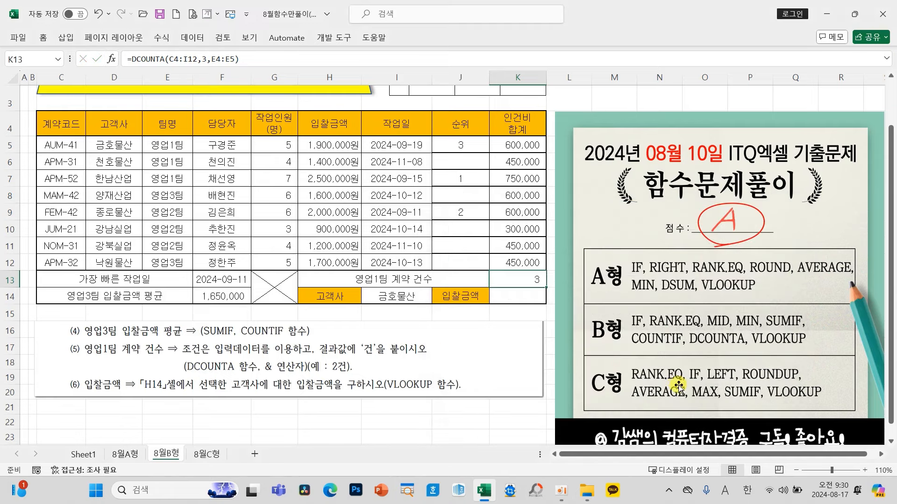
click(314, 60)
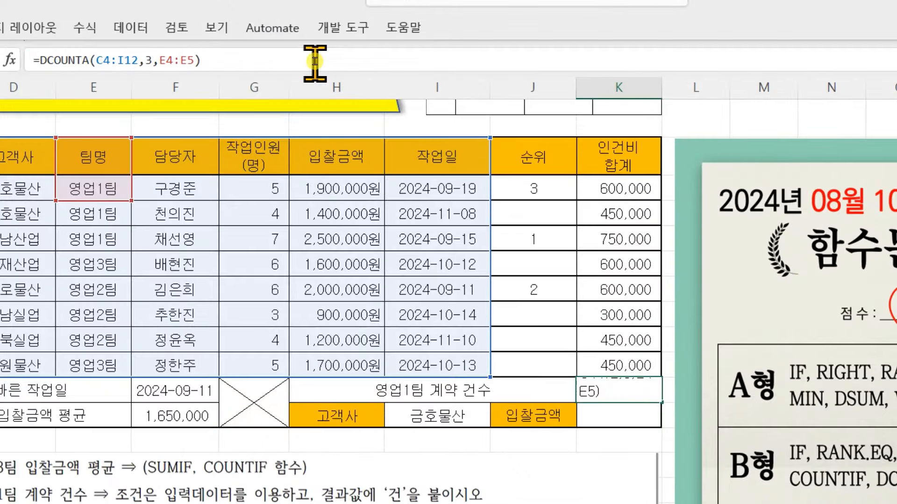
text(&"건")
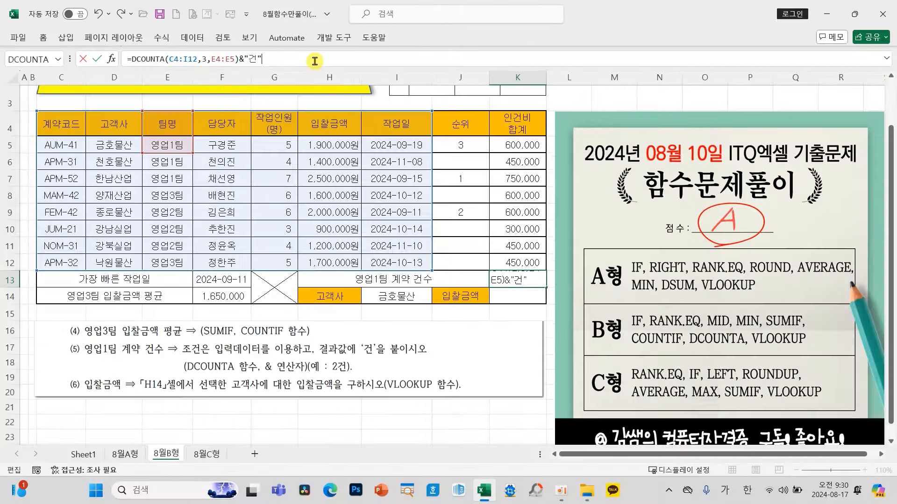
click(98, 58)
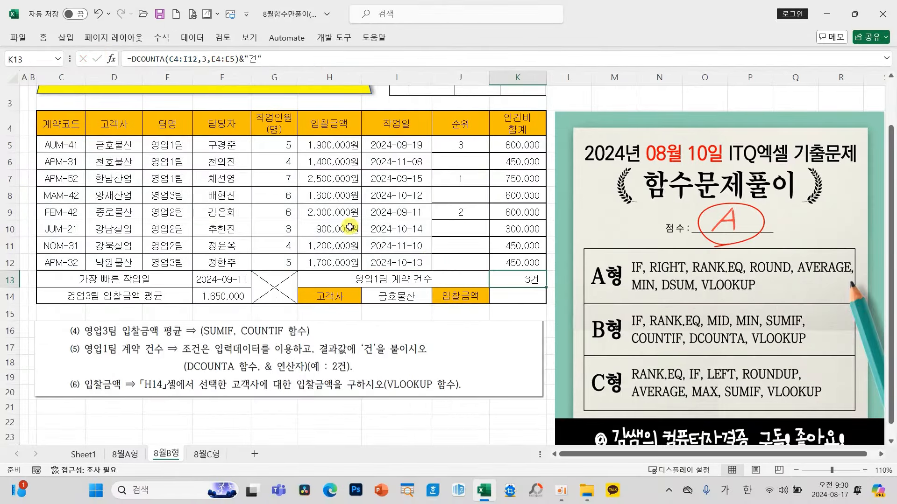
click(514, 299)
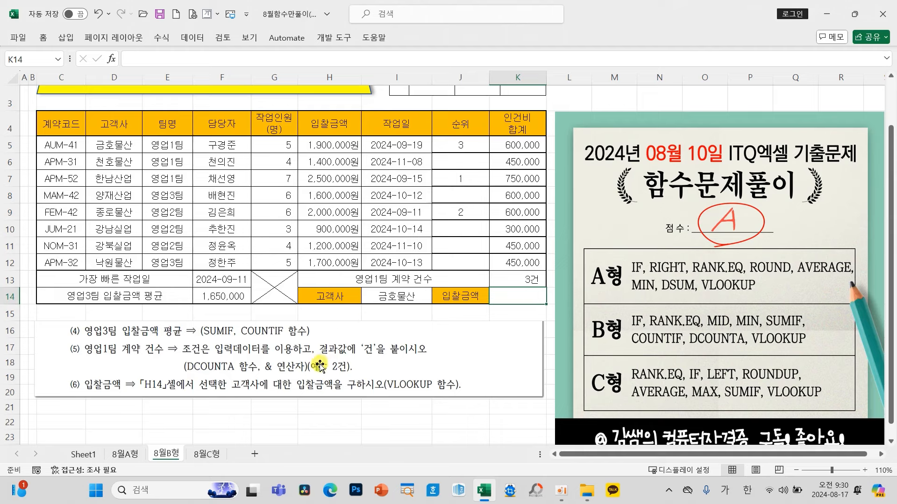
mouse_move(231, 375)
mouse_down()
mouse_move(301, 400)
mouse_move(344, 396)
mouse_up()
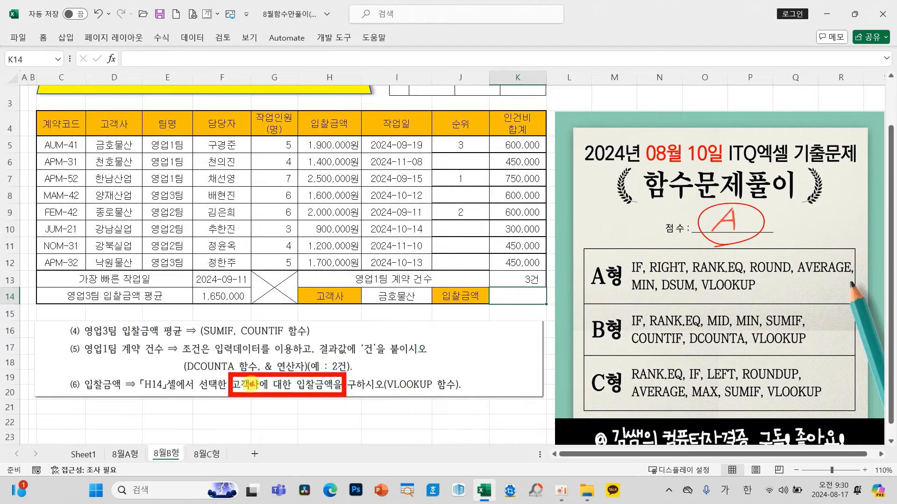
mouse_move(274, 397)
mouse_down()
mouse_move(275, 417)
mouse_move(309, 417)
mouse_move(303, 411)
mouse_move(315, 423)
mouse_move(292, 434)
mouse_up()
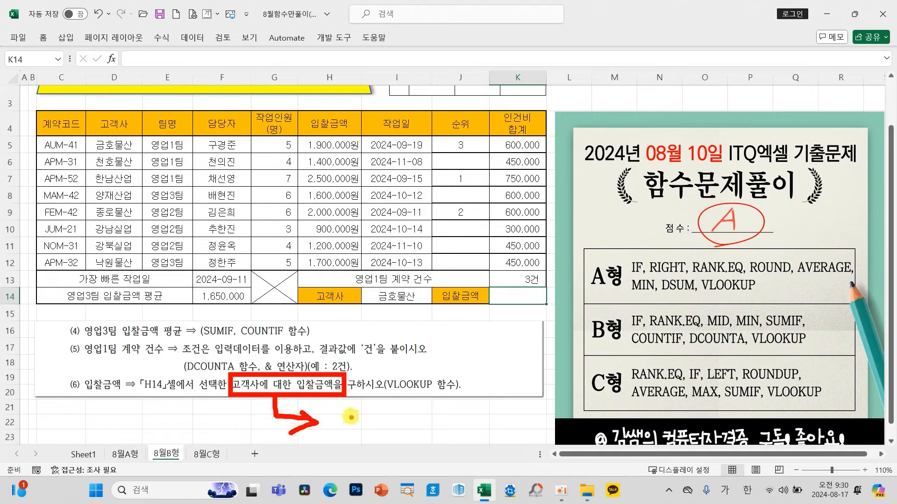
mouse_move(349, 409)
mouse_down()
mouse_move(351, 432)
mouse_move(381, 412)
mouse_move(401, 432)
mouse_up()
mouse_move(381, 434)
mouse_down()
mouse_move(381, 449)
mouse_move(386, 436)
mouse_up()
mouse_move(433, 411)
mouse_down()
mouse_move(442, 411)
mouse_move(422, 415)
mouse_up()
mouse_move(407, 430)
mouse_down()
mouse_move(484, 429)
mouse_move(449, 452)
mouse_up()
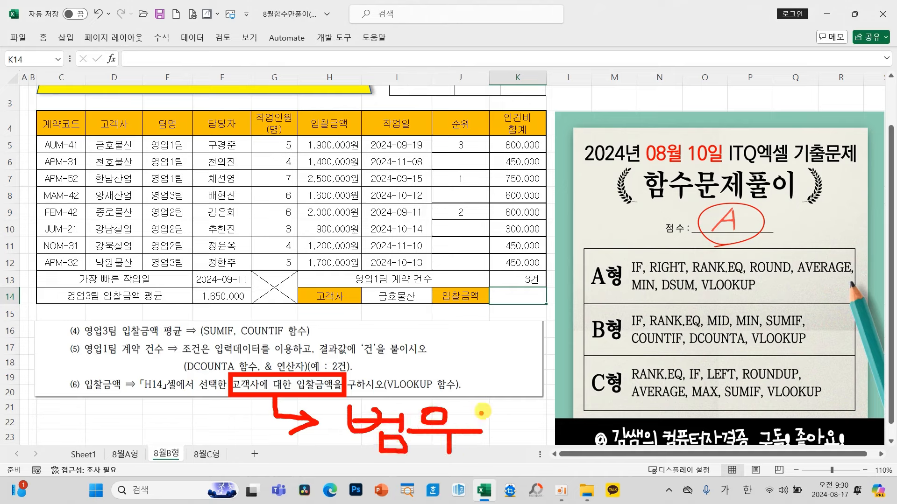
drag(490, 400, 491, 452)
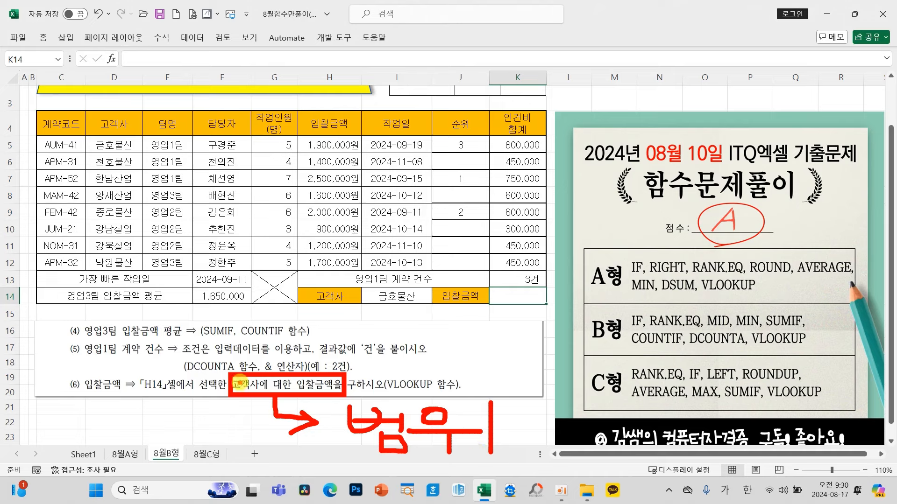
key(Escape)
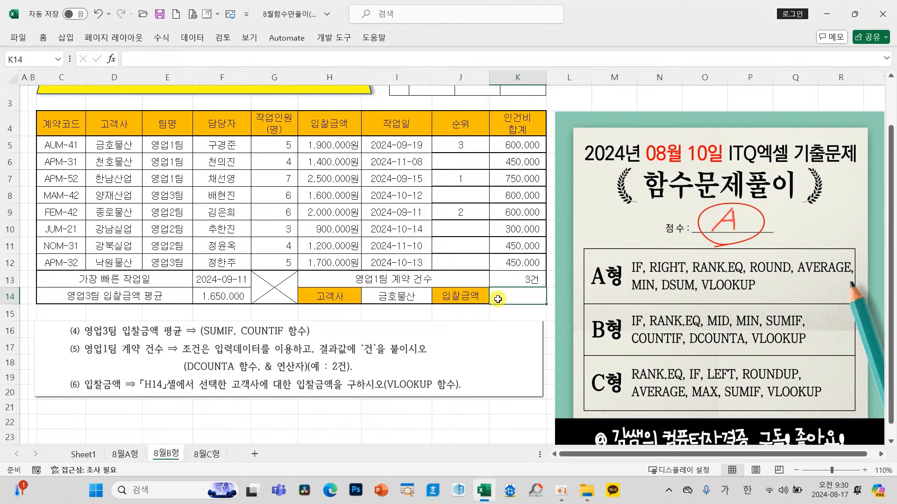
Insert VLOOKUP into K14 with lookup value I14, table range D5:H12 and range lookup 0
click(112, 60)
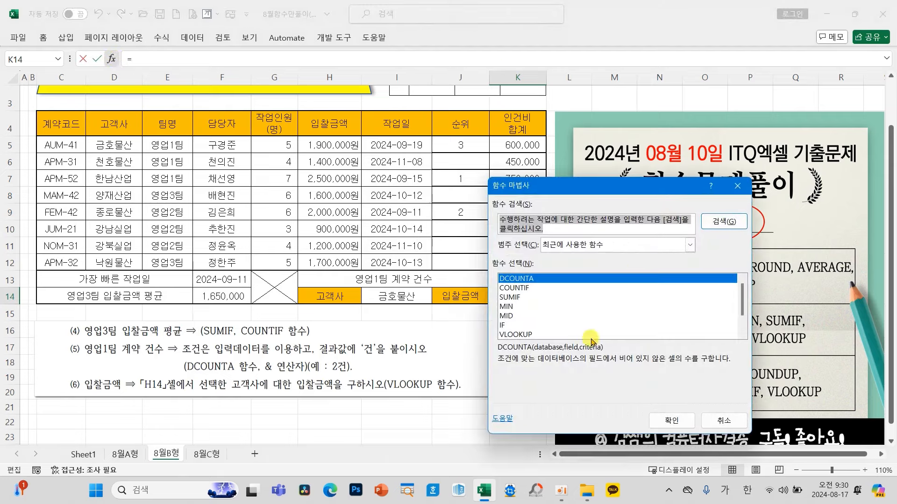
click(517, 334)
click(671, 421)
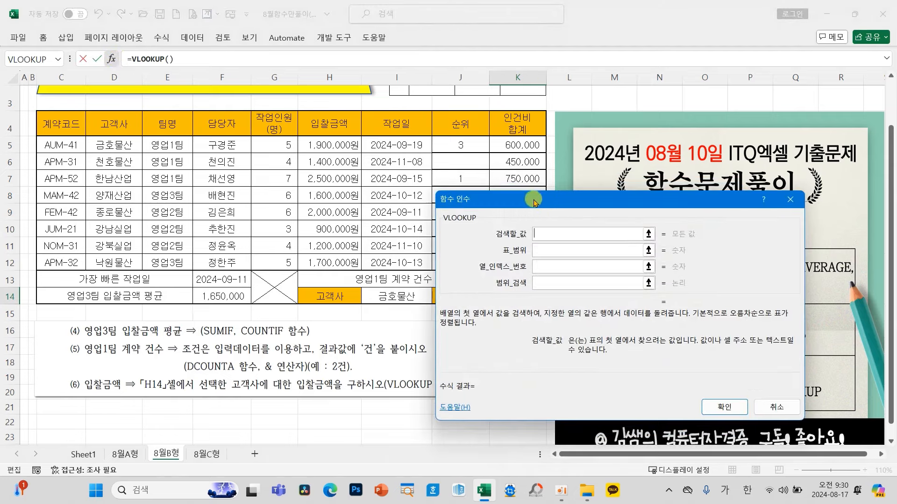
drag(807, 197, 594, 197)
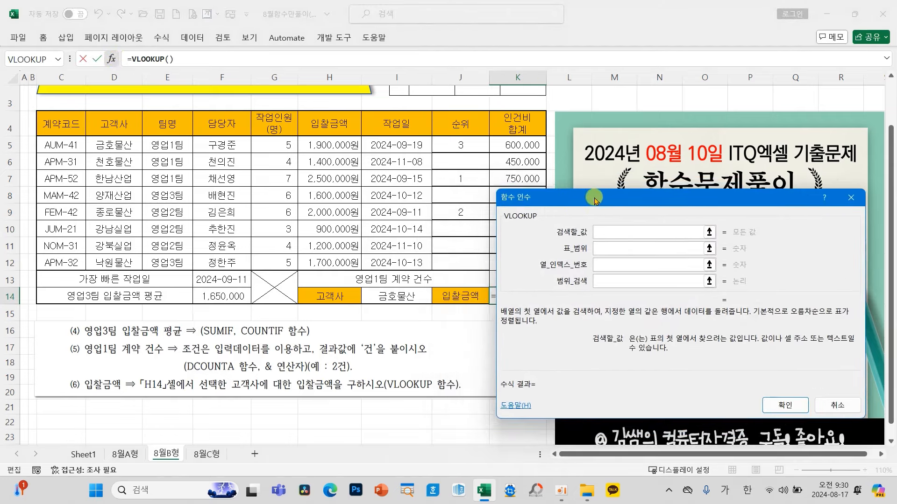
click(399, 296)
click(607, 281)
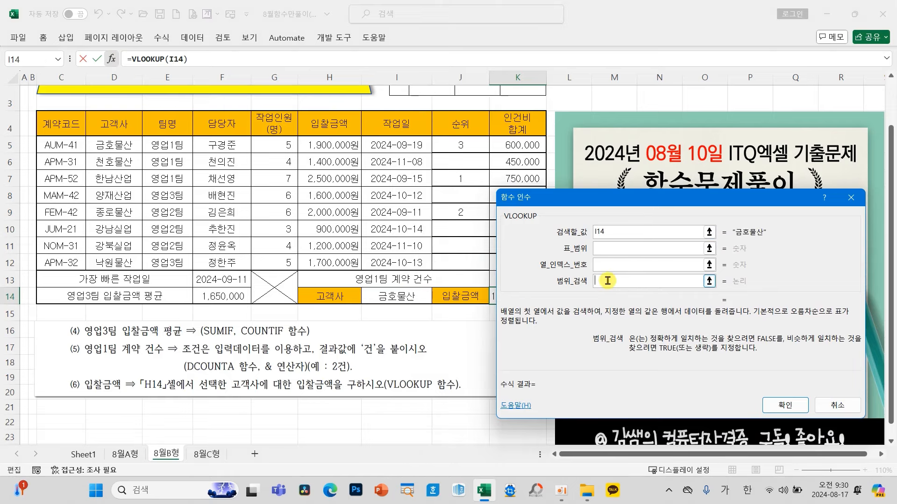
text(0)
click(612, 253)
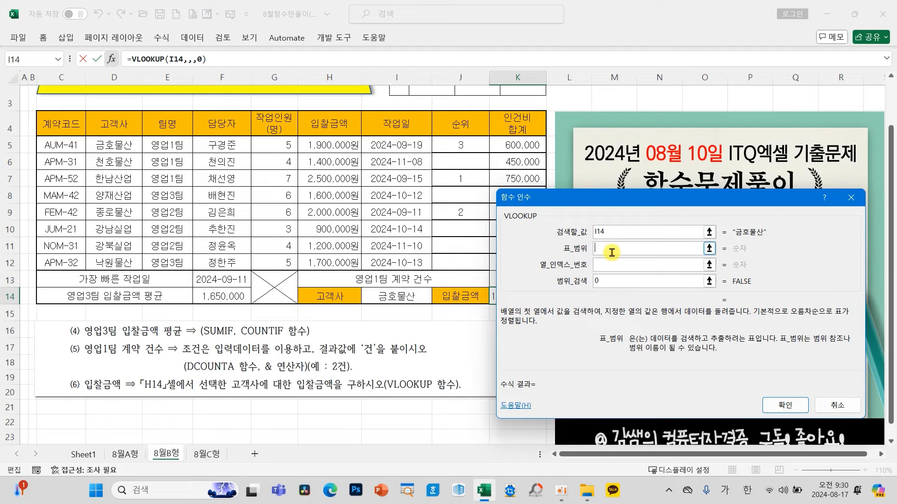
drag(113, 144, 331, 256)
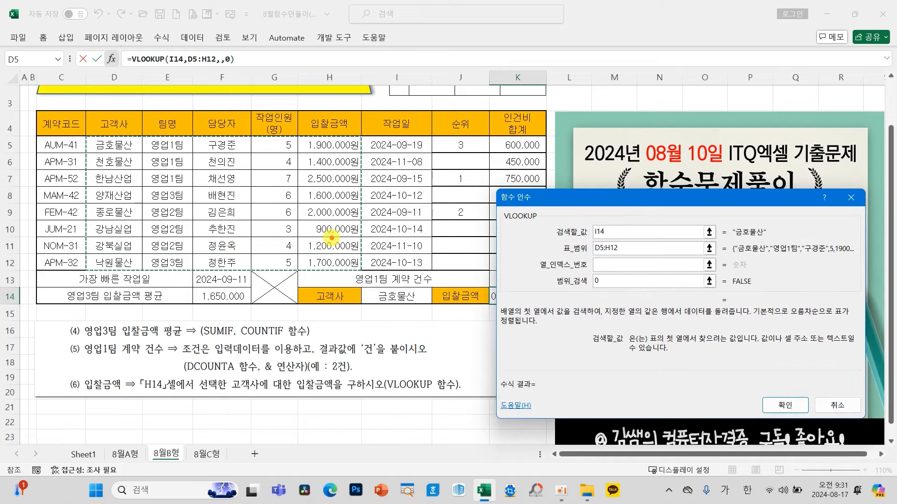
drag(127, 163, 118, 202)
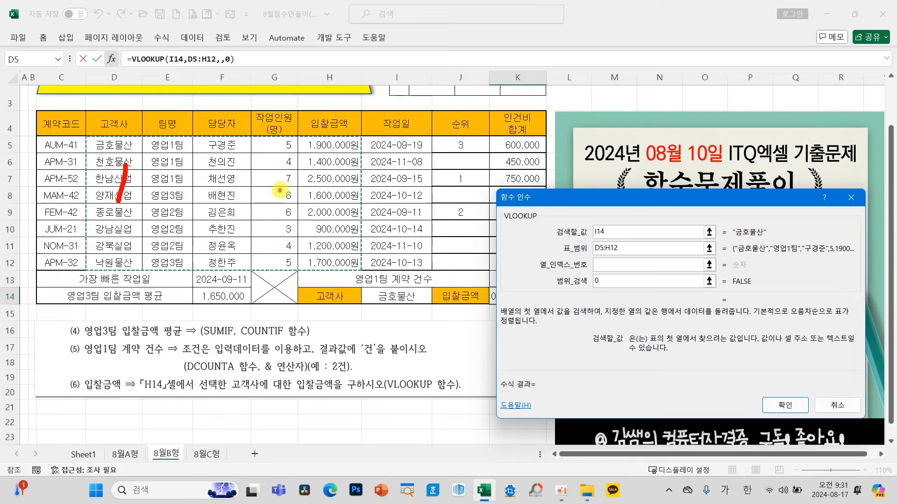
mouse_move(336, 178)
mouse_down()
mouse_move(324, 220)
mouse_move(317, 218)
mouse_up()
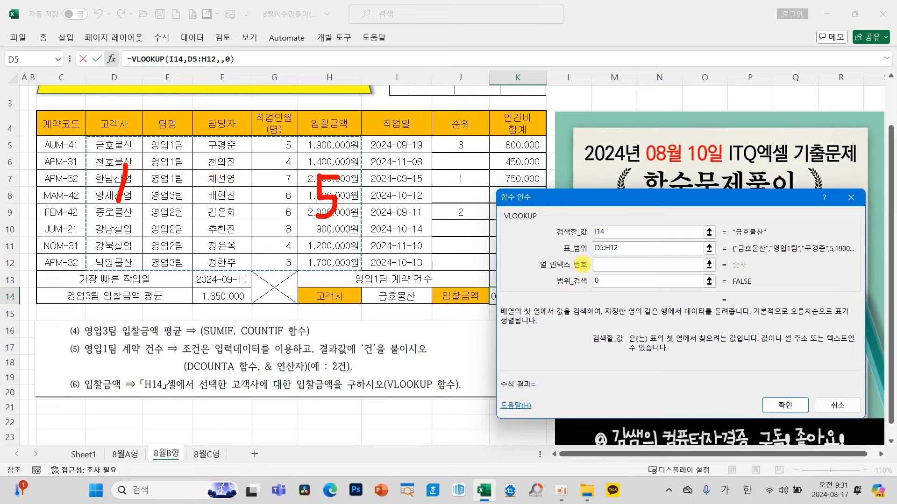
mouse_move(628, 262)
mouse_down()
mouse_move(608, 260)
mouse_move(621, 279)
mouse_move(605, 281)
mouse_up()
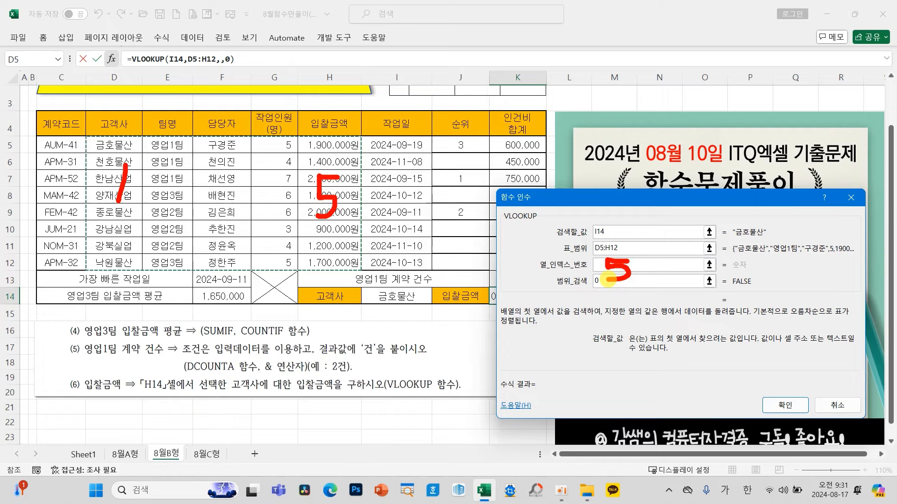
key(Escape)
Set the VLOOKUP column index number to 5 and accept the formula in K14
click(607, 264)
text(5)
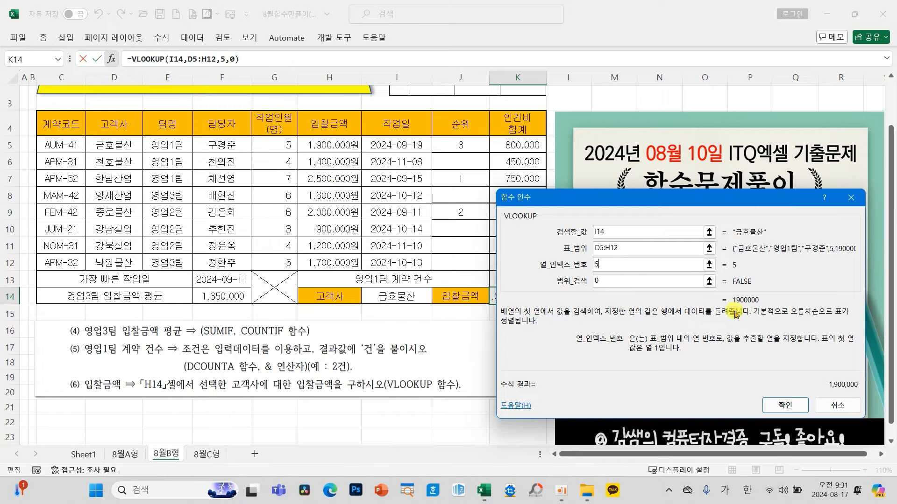
click(785, 405)
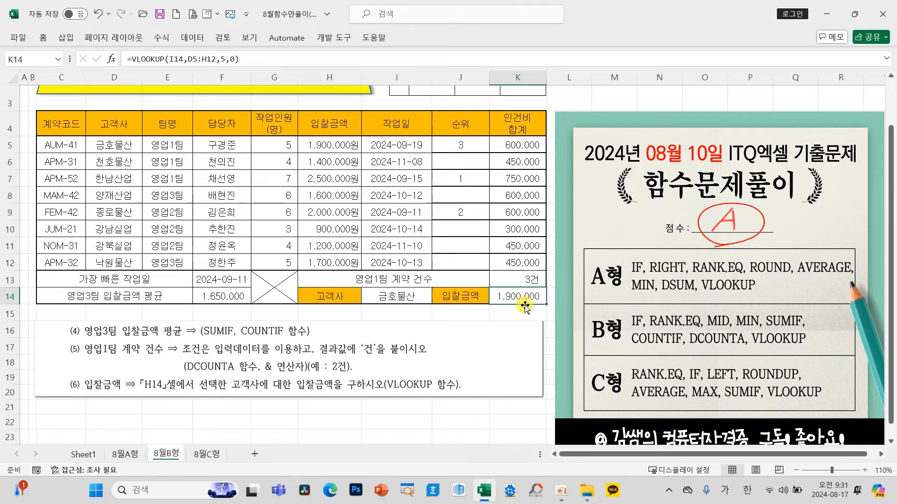
View the entries of the customer drop-down list in I14 and close it
click(406, 298)
click(437, 300)
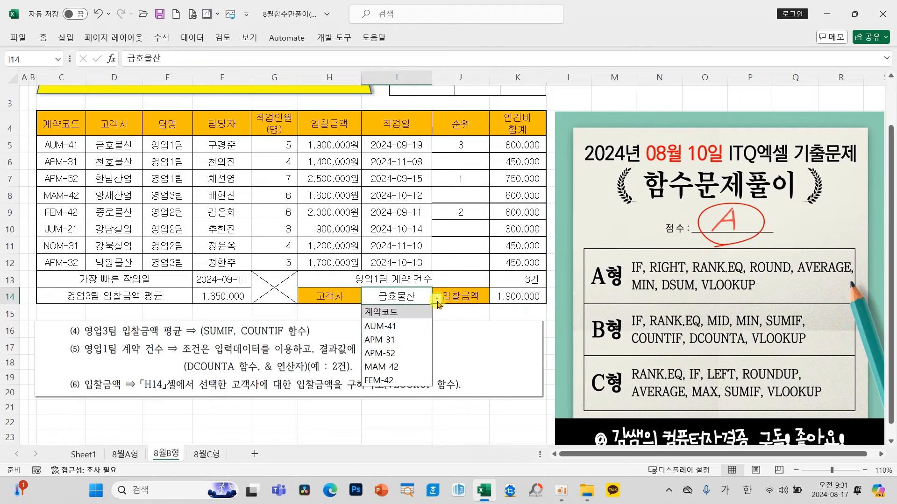
click(399, 295)
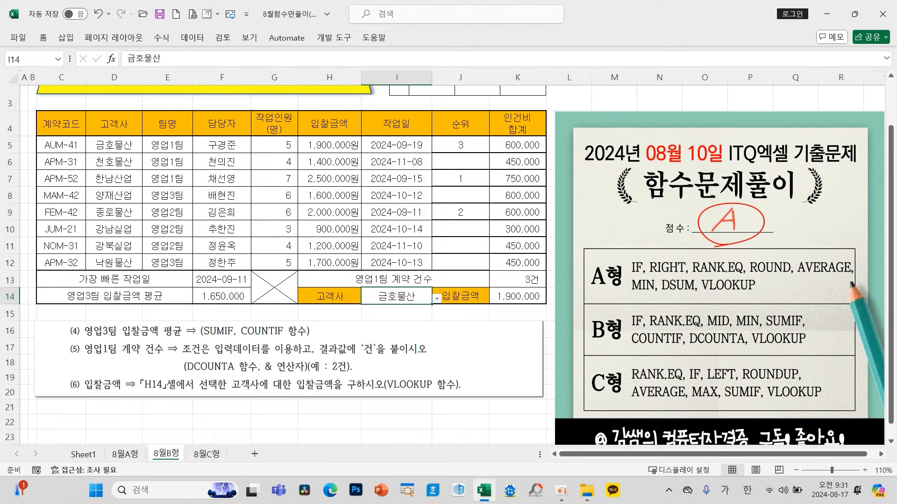
Test the K14 lookup by choosing 한남산업 and 종로물산 in I14, and return the selection to 금호물산
click(437, 298)
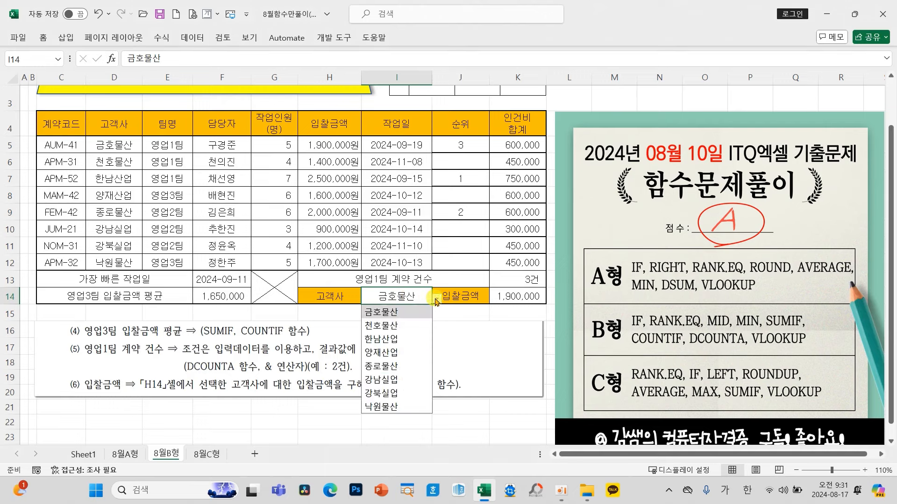
click(395, 340)
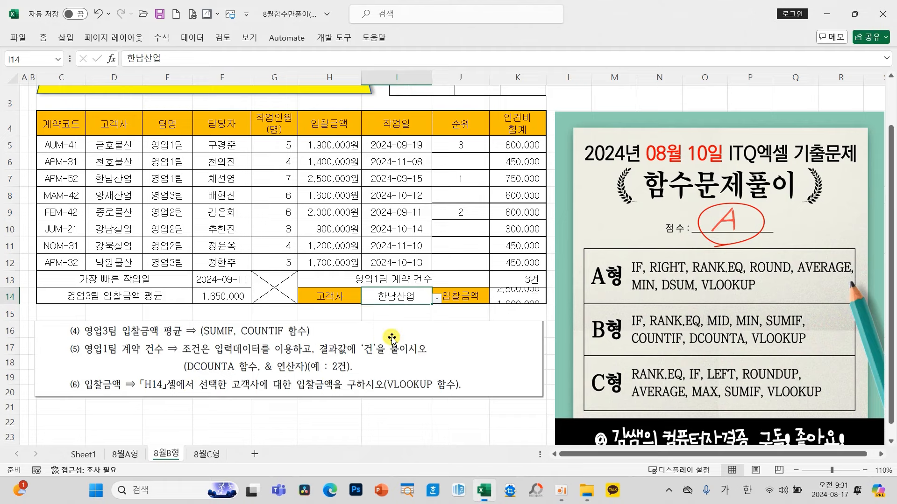
click(437, 299)
click(410, 366)
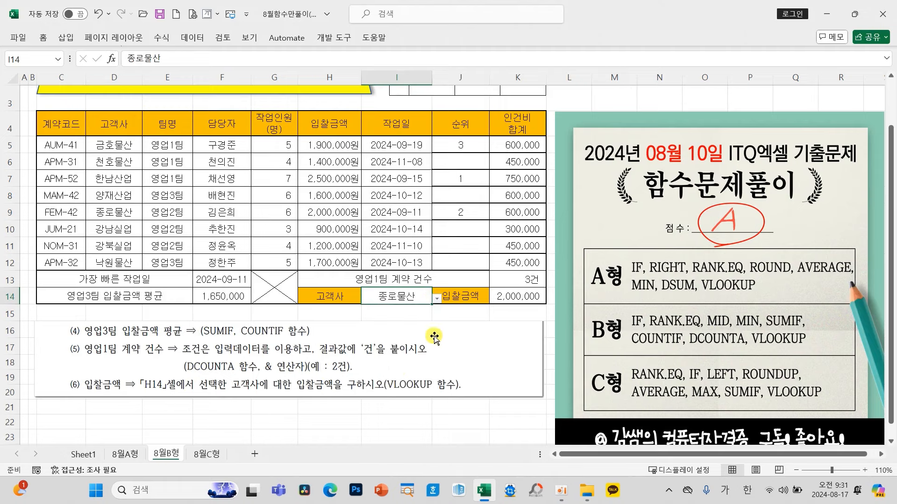
click(436, 299)
click(398, 312)
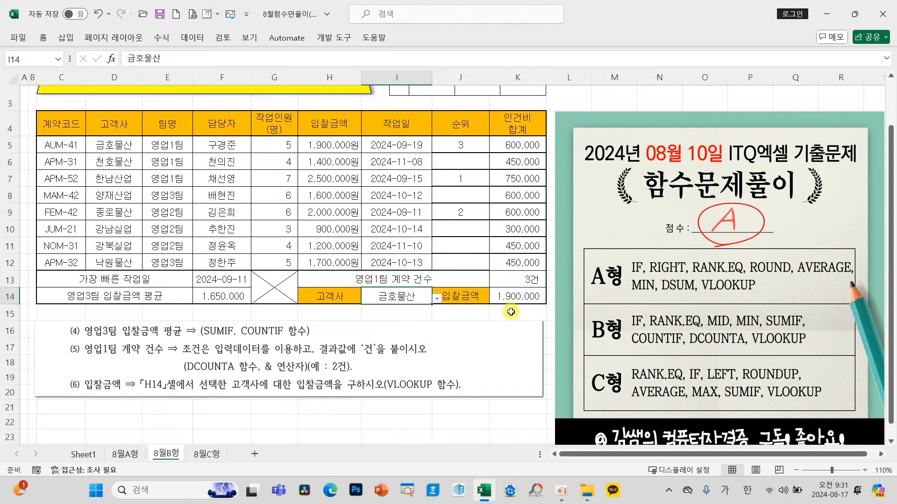
Apply all borders and a thick outside border to the table data in C5:K12
drag(70, 146, 510, 260)
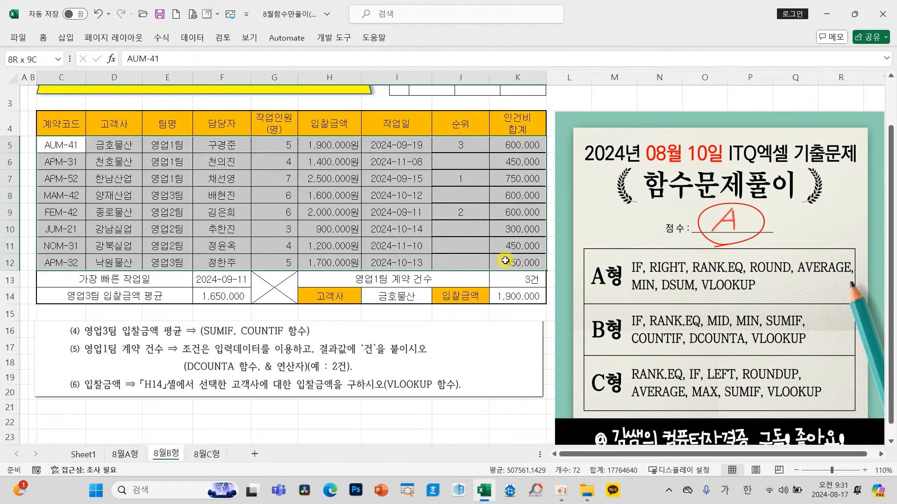
click(43, 38)
click(175, 78)
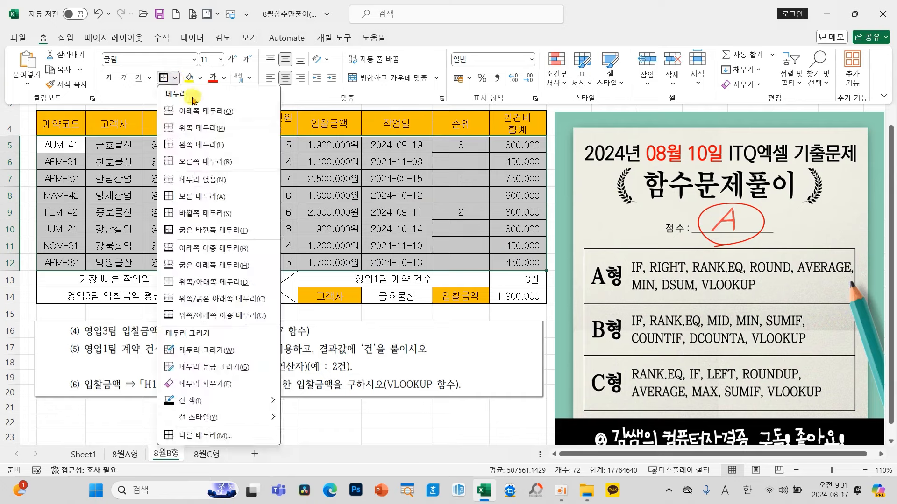
click(192, 196)
click(174, 78)
click(220, 229)
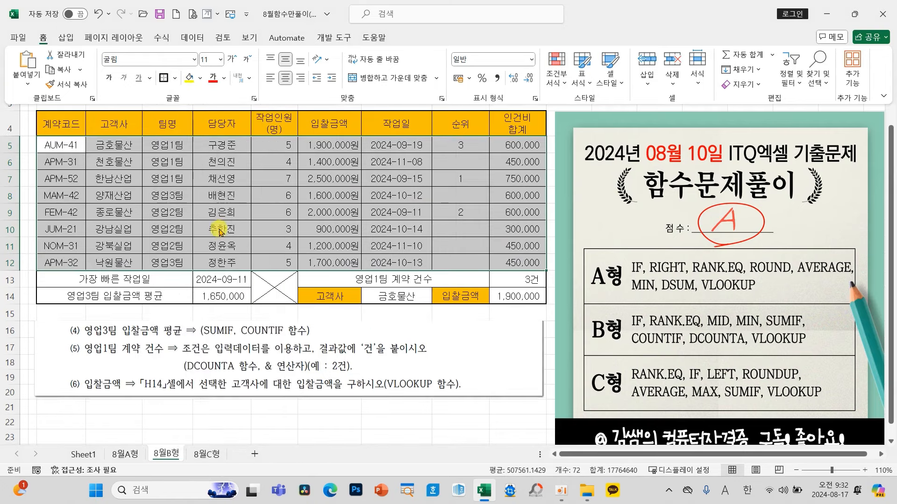
click(346, 196)
click(437, 224)
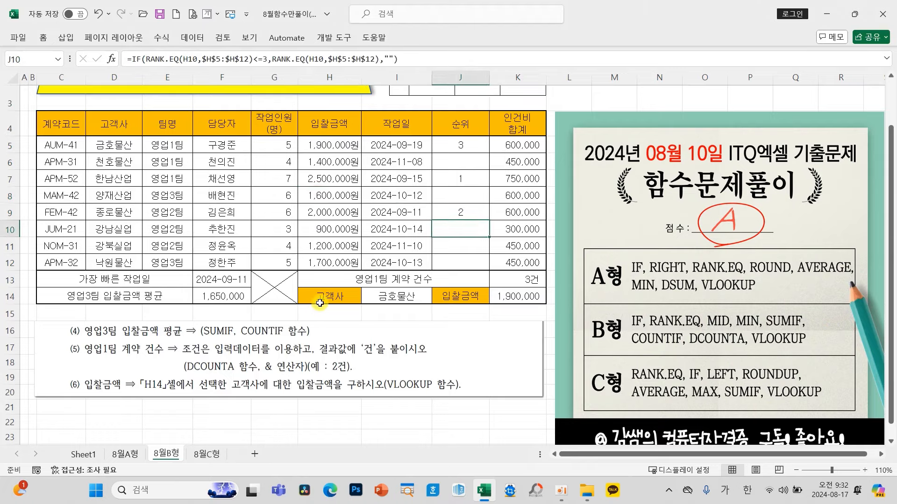
Switch to the 8월C형 sheet
click(209, 455)
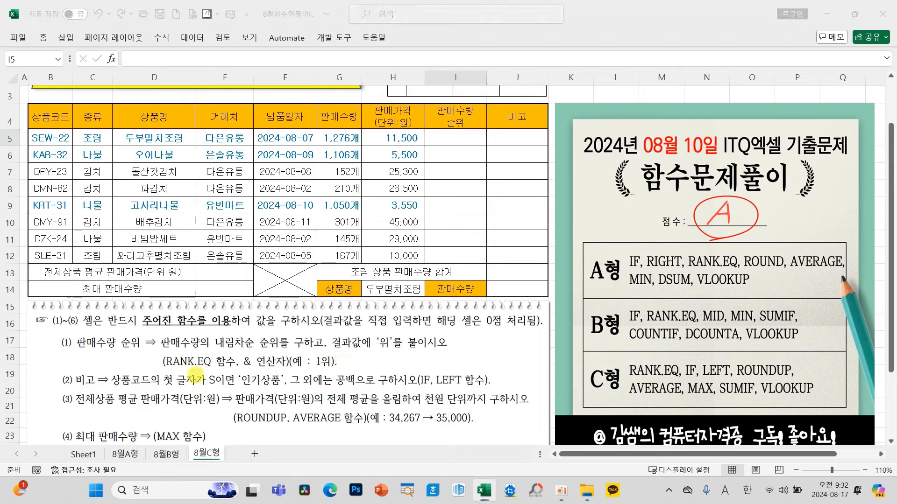
drag(159, 355, 217, 370)
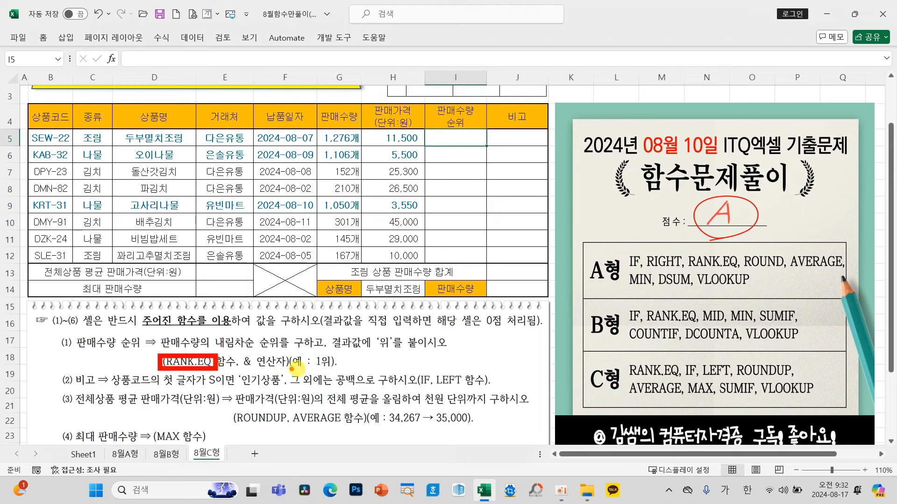
drag(306, 369, 399, 350)
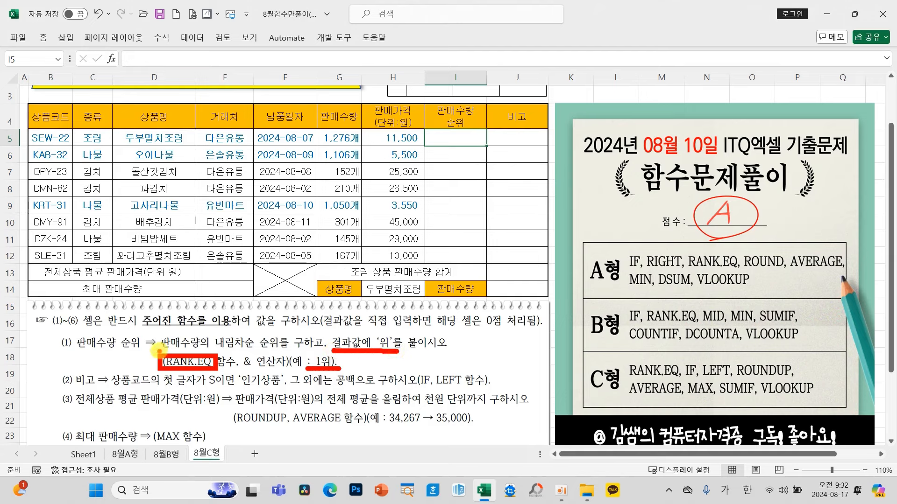
mouse_move(254, 350)
mouse_down()
mouse_move(216, 348)
mouse_move(256, 341)
mouse_move(253, 353)
mouse_up()
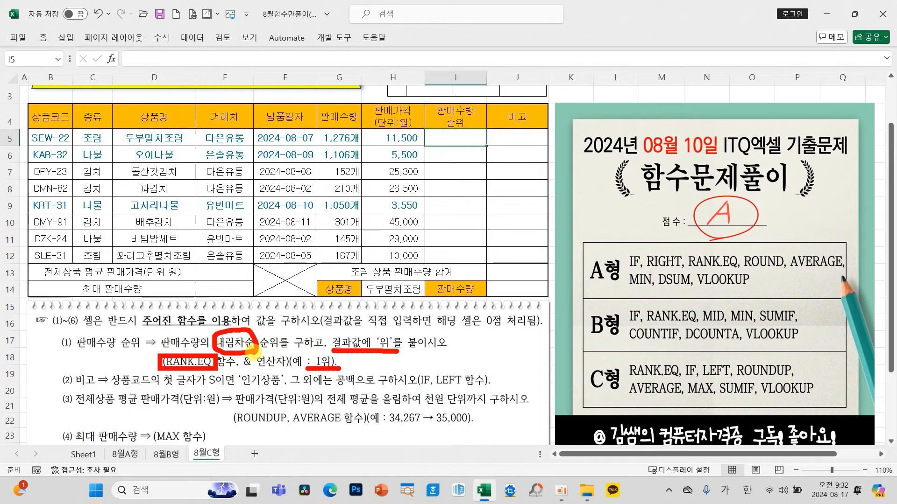
key(Escape)
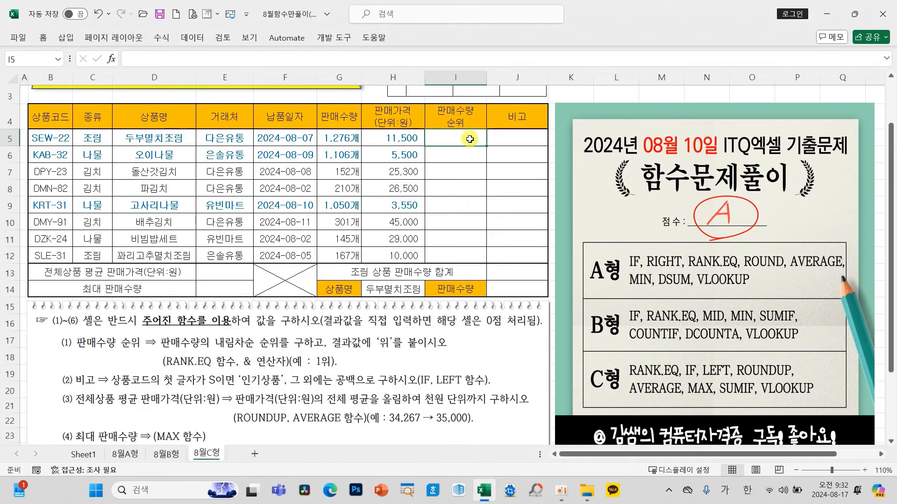
Insert a RANK.EQ function in I5 that ranks G5 within the absolute range $G$5:$G$12, leaving the order empty
click(111, 59)
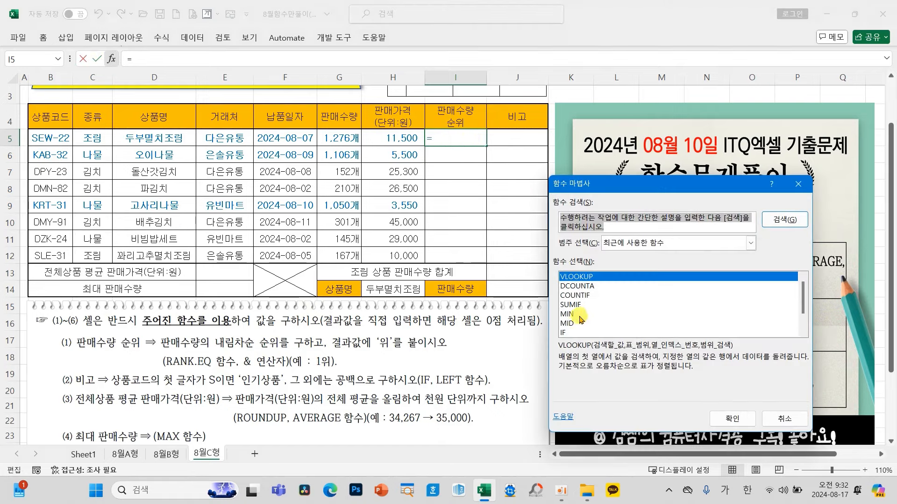
scroll(618, 319, down, 1)
click(578, 333)
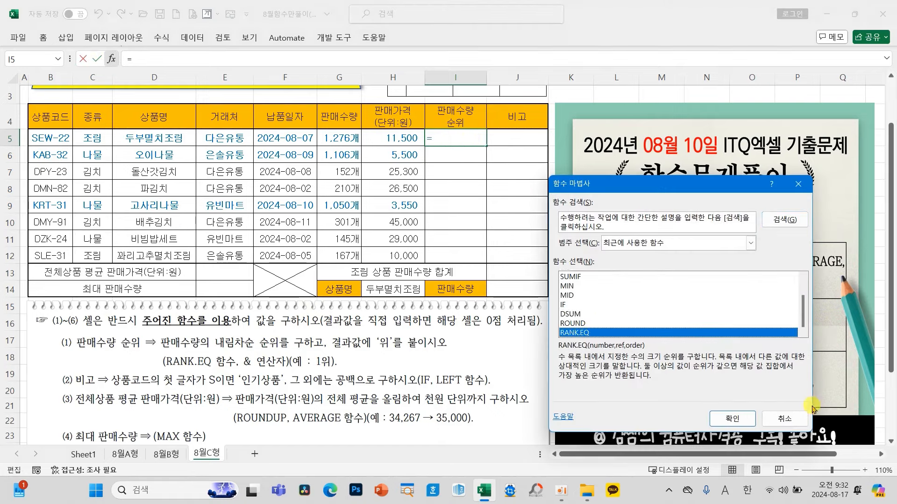
click(731, 417)
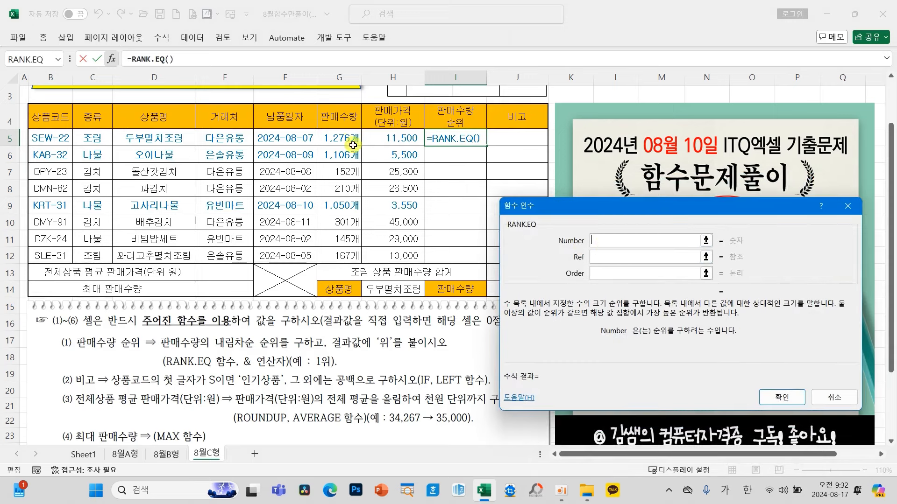
click(338, 140)
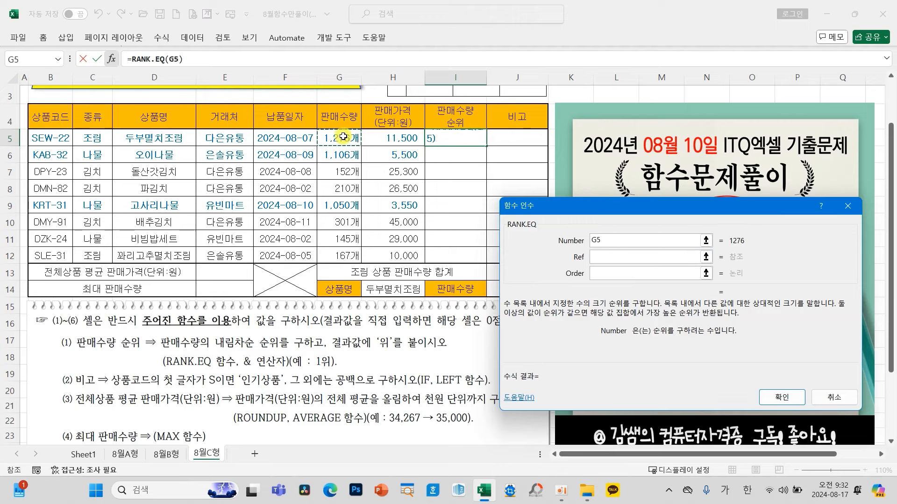
click(602, 258)
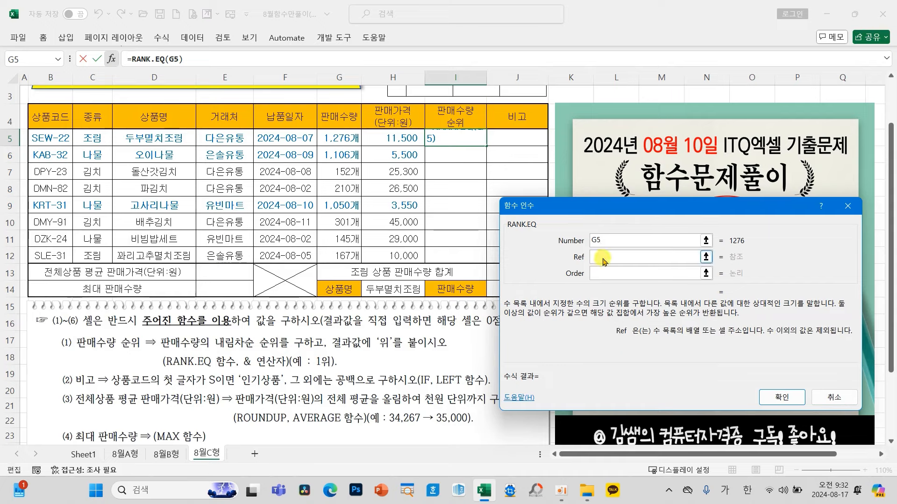
click(347, 136)
drag(348, 136, 349, 254)
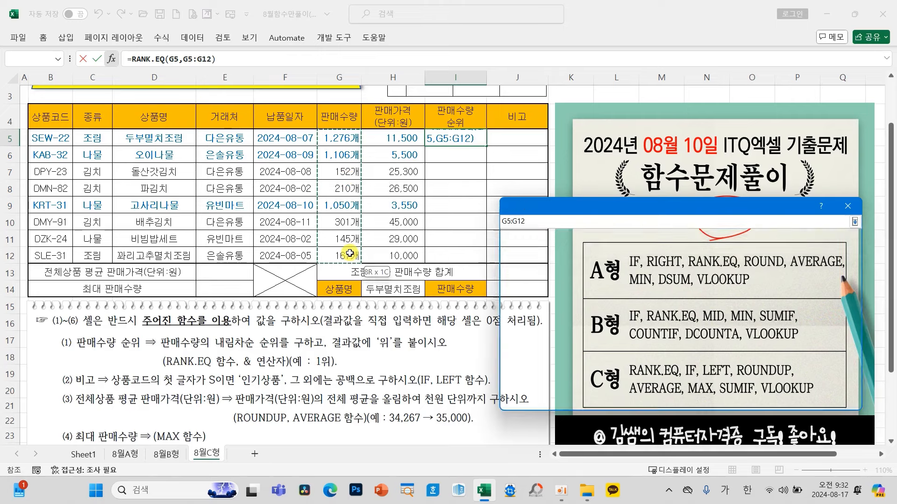
key(F4)
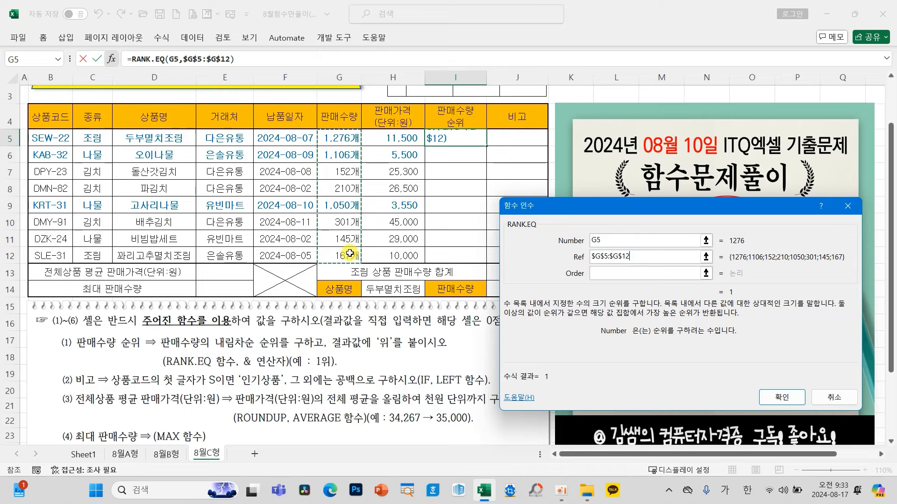
click(771, 398)
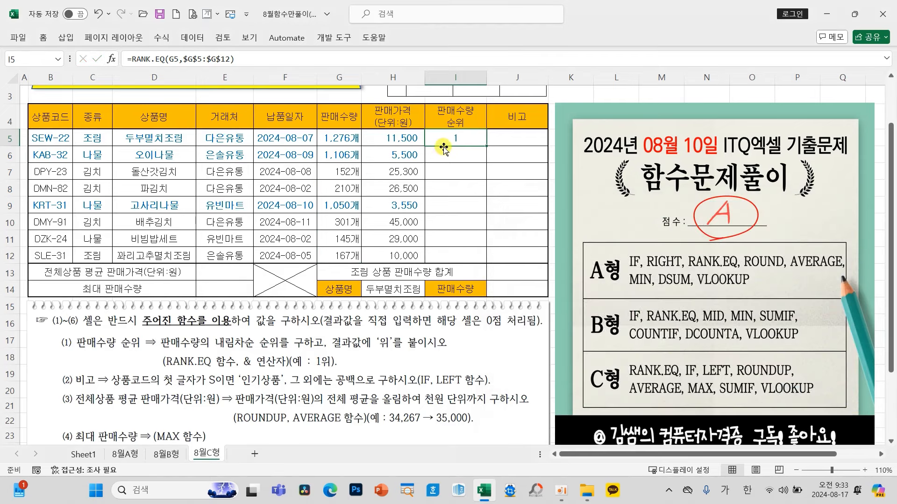
Append &"위" to the RANK.EQ formula in I5
click(269, 59)
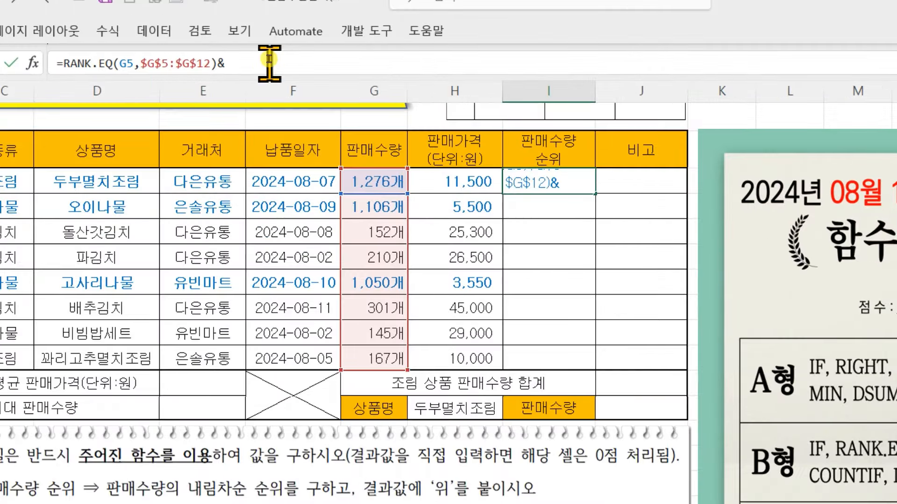
text(&"DNL)
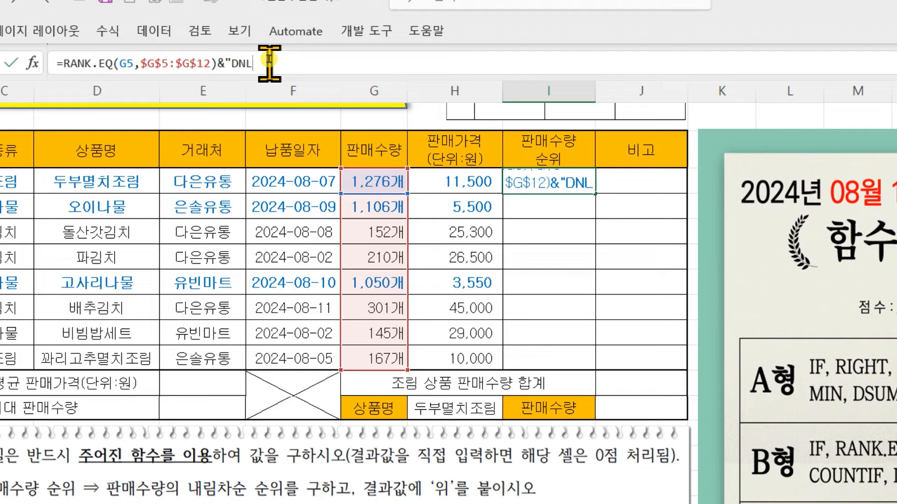
key(BackSpace)
key(BackSpace)
key(BackSpace)
key(Hangul)
text(우)
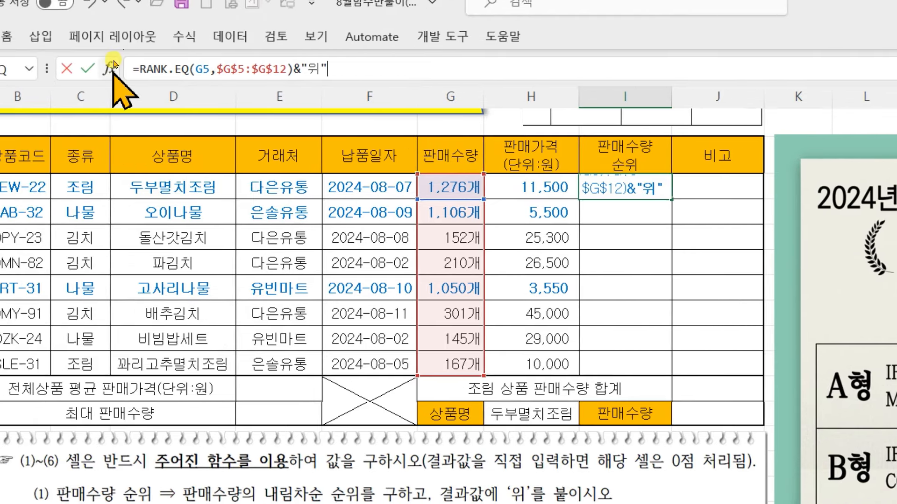
click(11, 63)
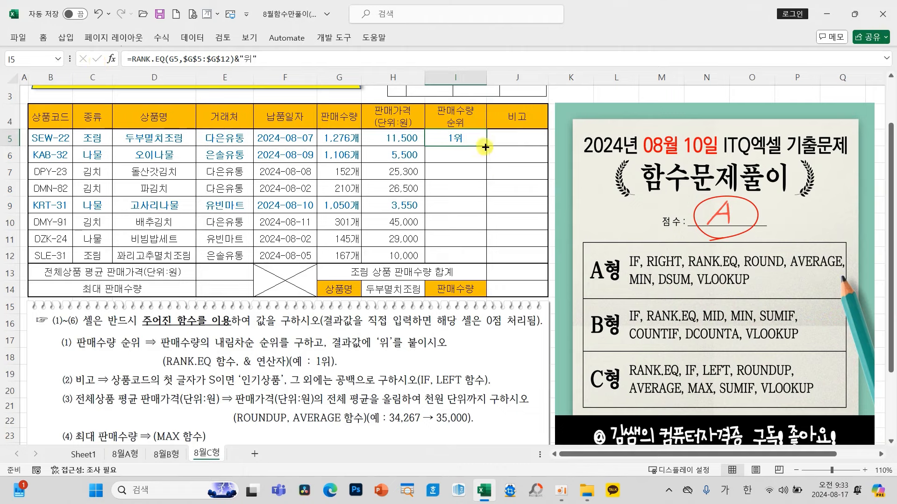
Fill the ranking formula from I5 down through I12 and select cell J5
drag(695, 199, 695, 236)
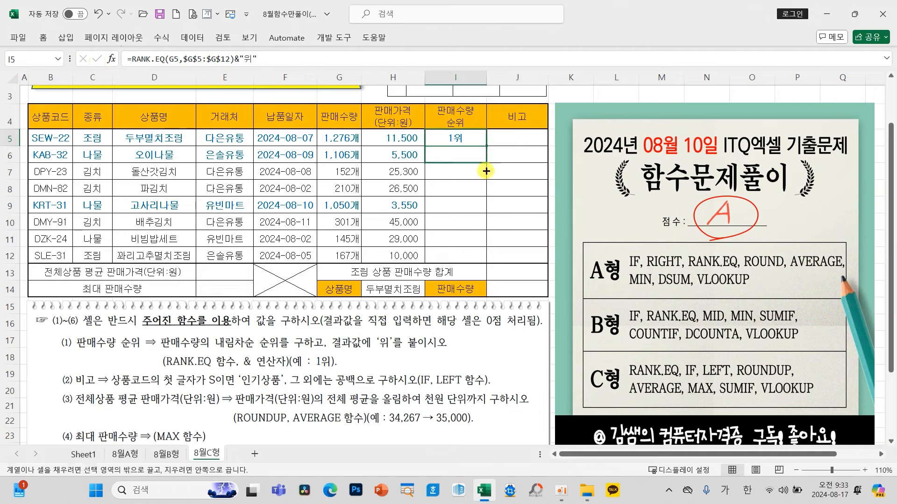
drag(486, 171, 484, 258)
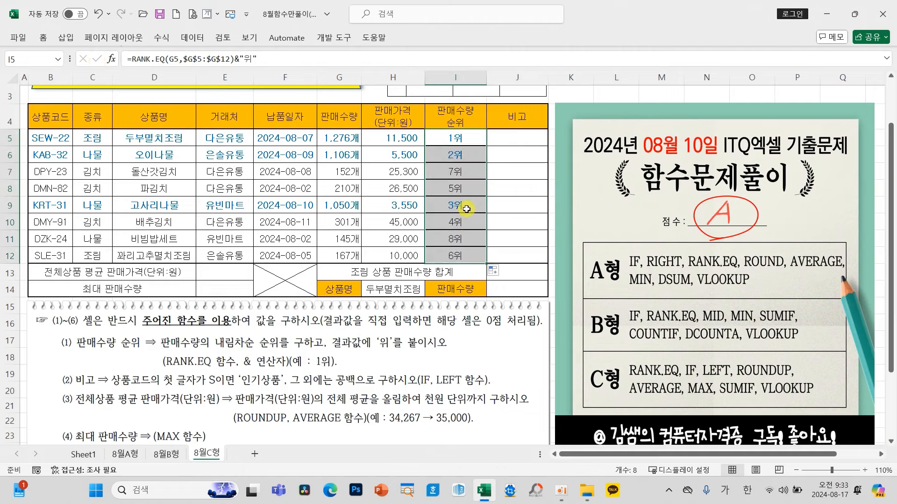
click(460, 144)
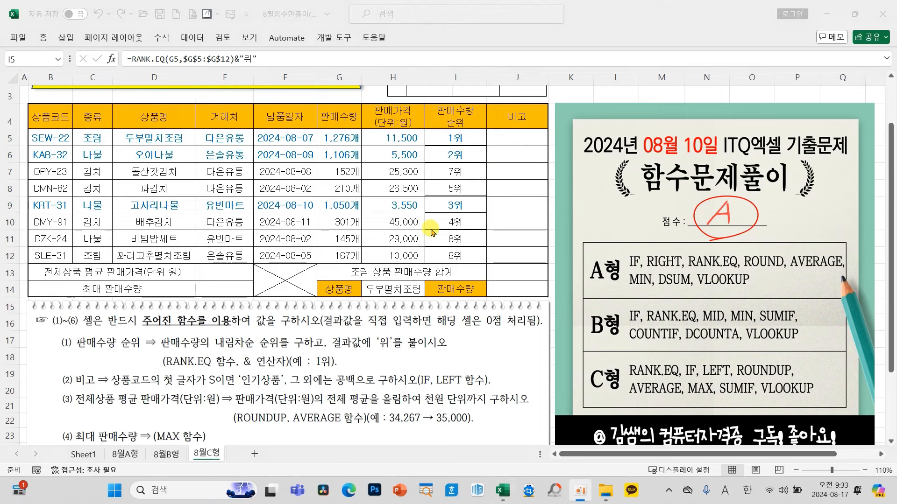
click(516, 139)
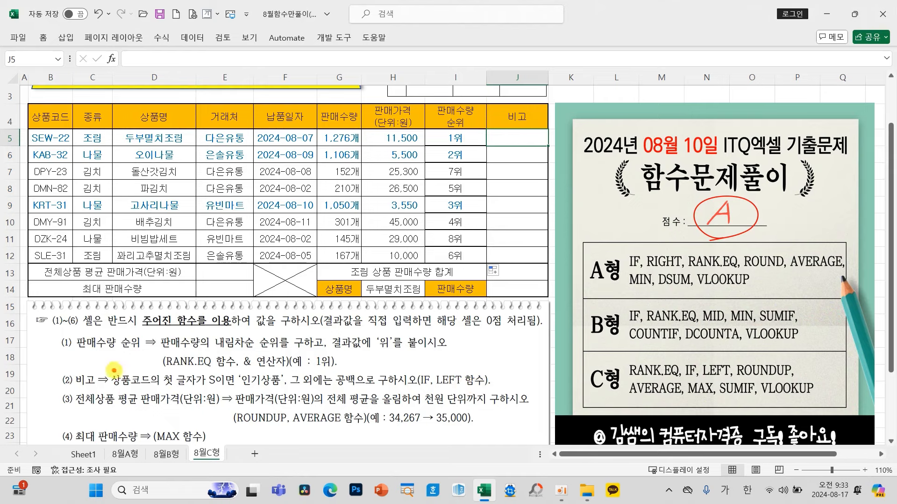
drag(105, 368, 195, 391)
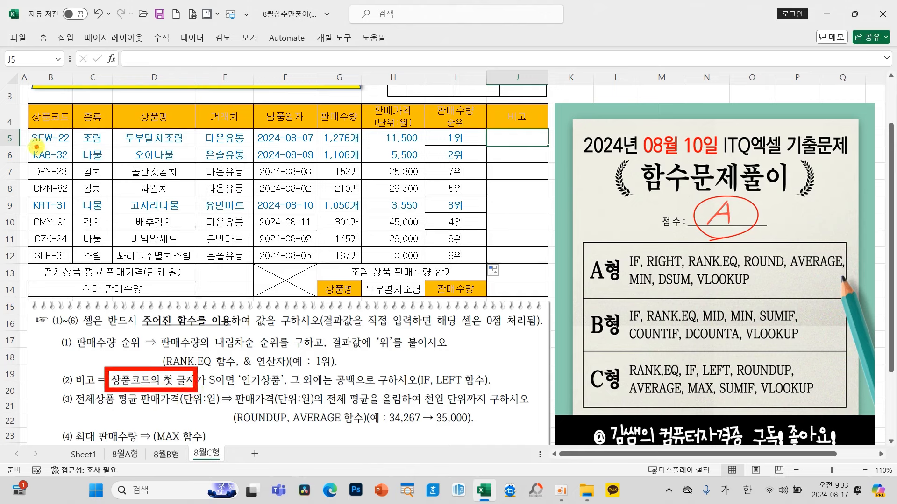
drag(36, 146, 21, 146)
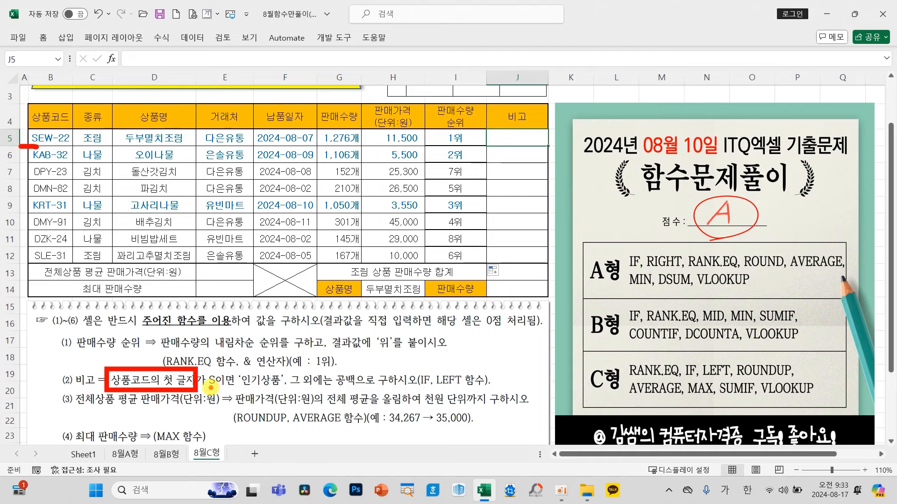
drag(202, 387, 259, 400)
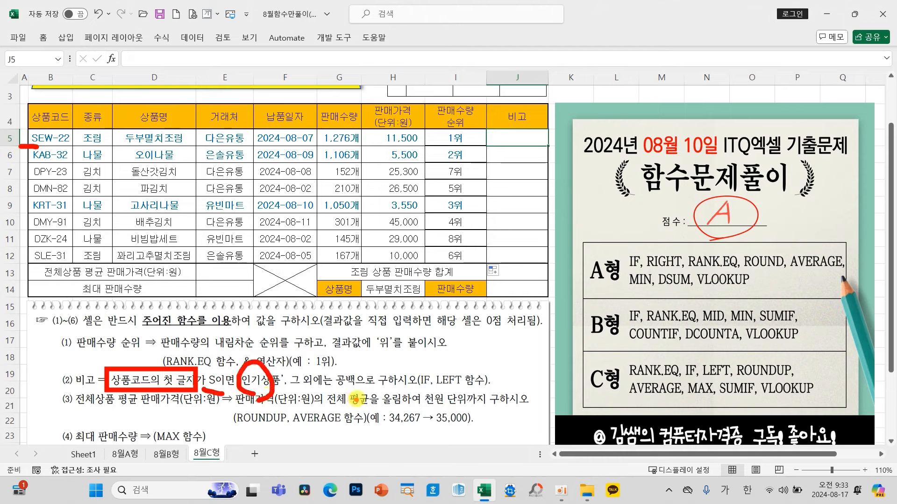
mouse_move(357, 392)
mouse_down()
mouse_move(327, 369)
mouse_move(365, 397)
mouse_up()
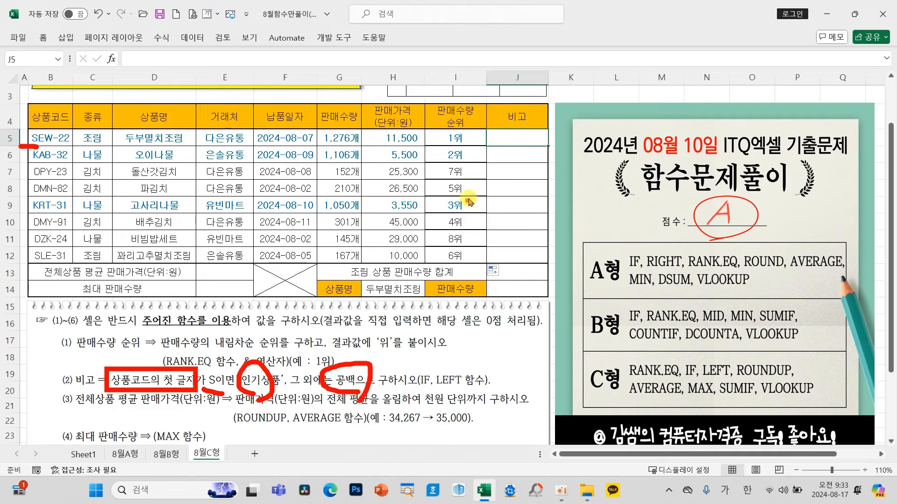
key(Escape)
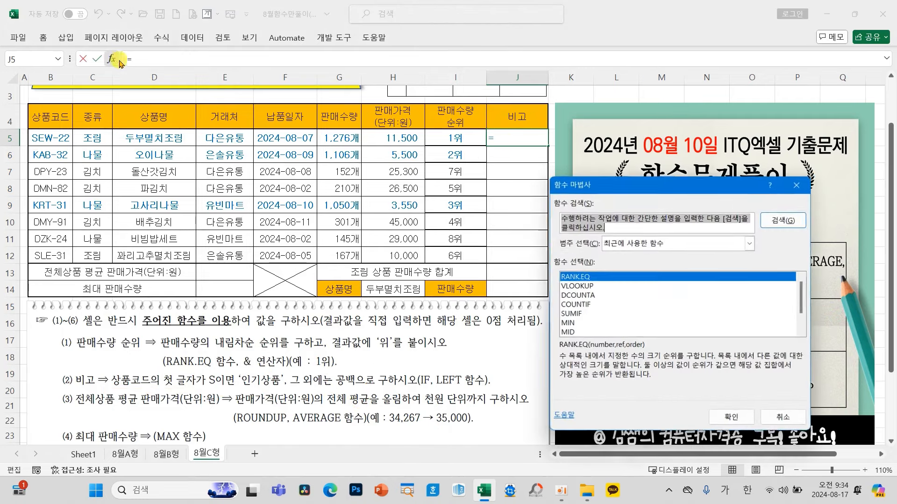
Insert an IF function in J5 with the placeholder condition 상품코드첫글자="S" as its logical test
click(111, 59)
scroll(582, 325, down, 2)
click(564, 314)
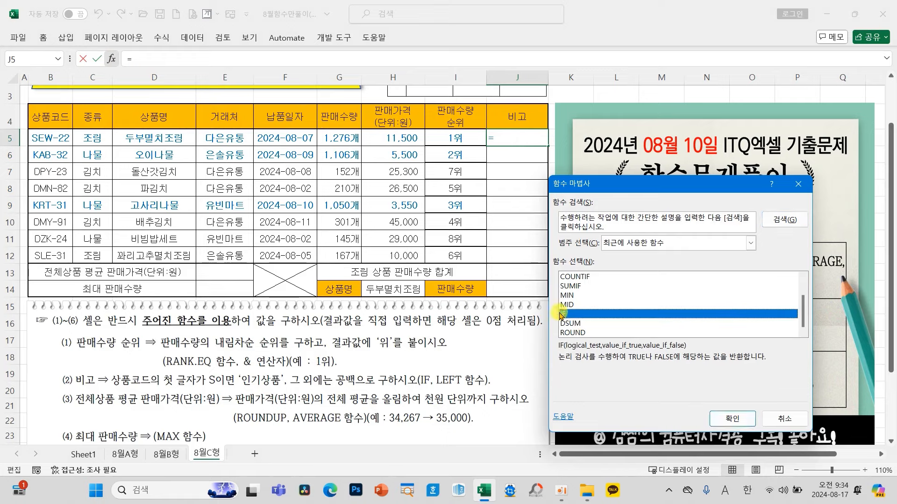
click(732, 418)
drag(581, 216, 516, 240)
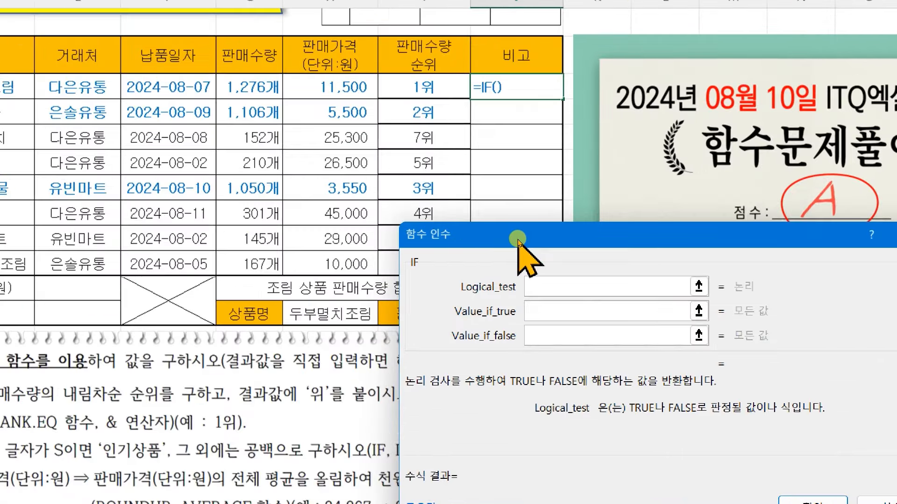
text(T)
key(BackSpace)
key(Hangul)
text(상품코드)
text(첫글자)
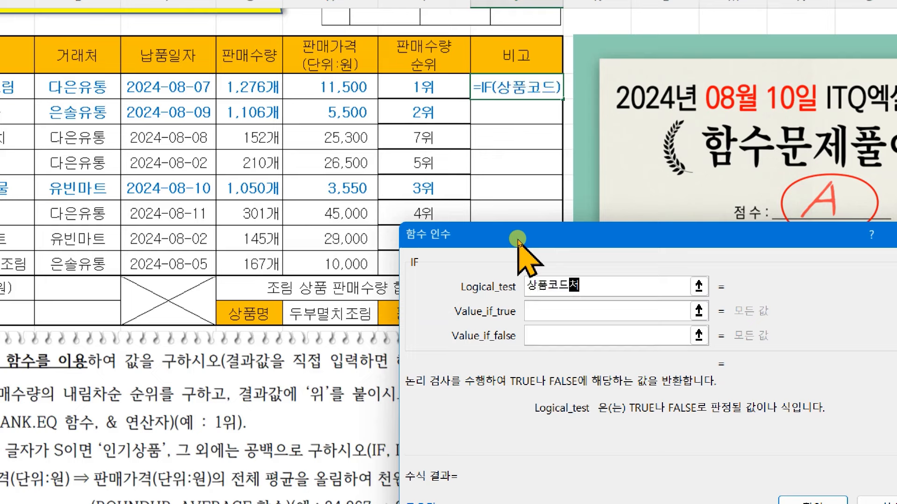
text(=)
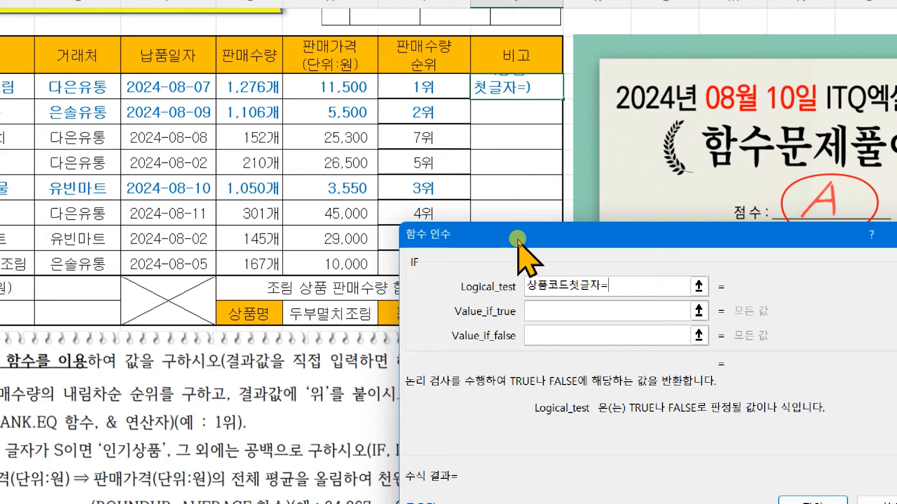
text("S")
Set the IF function's true value to "인기상품" and its false value to an empty string ""
key(Tab)
text(DLS)
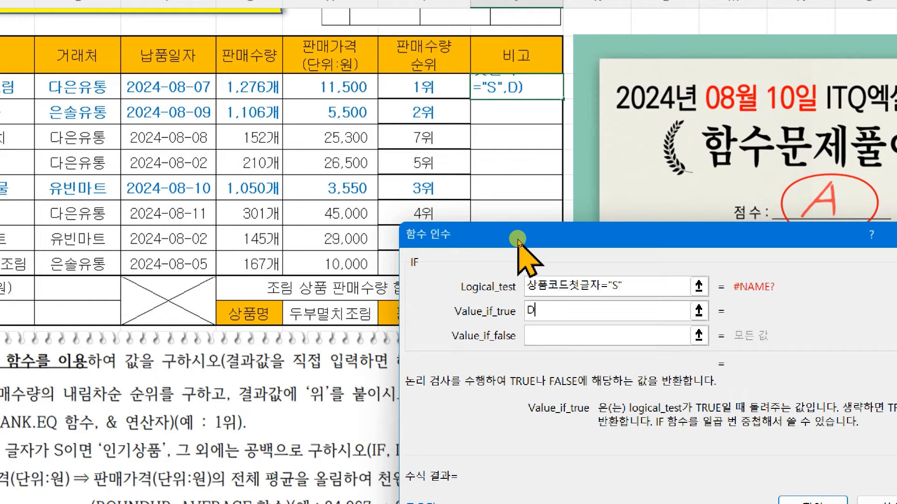
key(BackSpace)
key(BackSpace)
key(BackSpace)
text("인기상품")
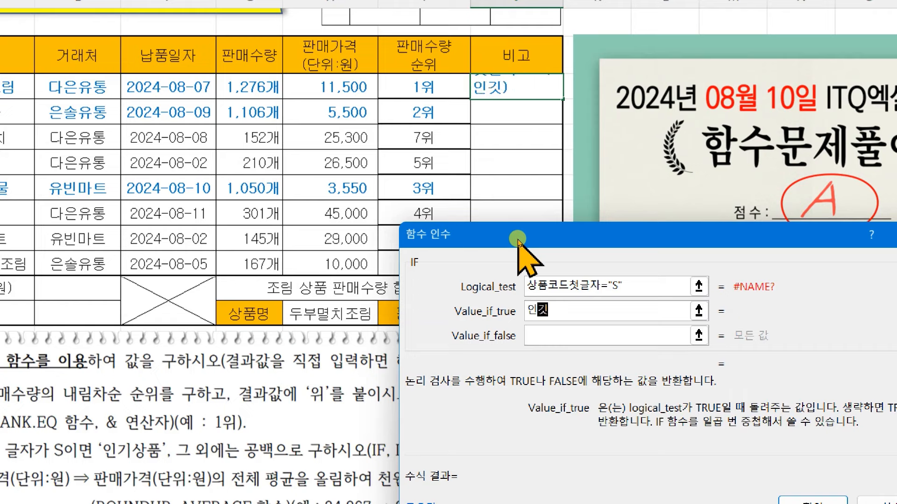
key(Tab)
text("")
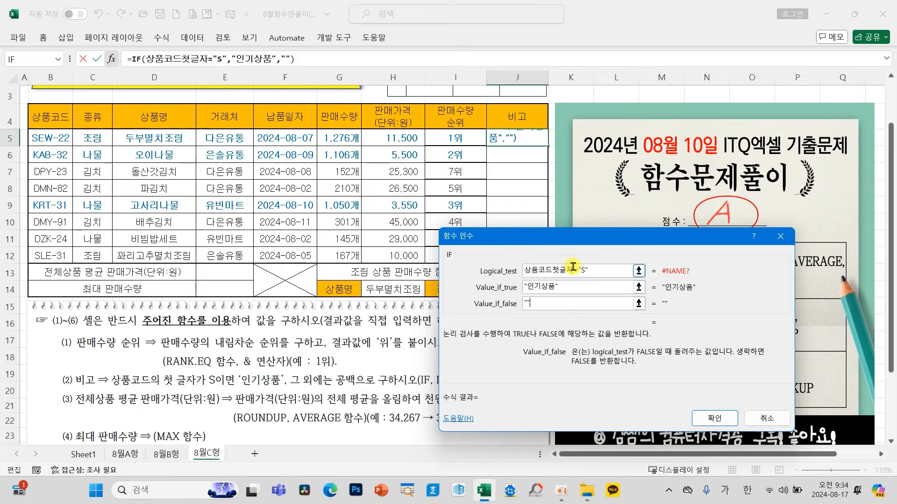
Delete the placeholder 상품코드첫글자 from the IF function's logical test, keeping only ="S"
click(599, 273)
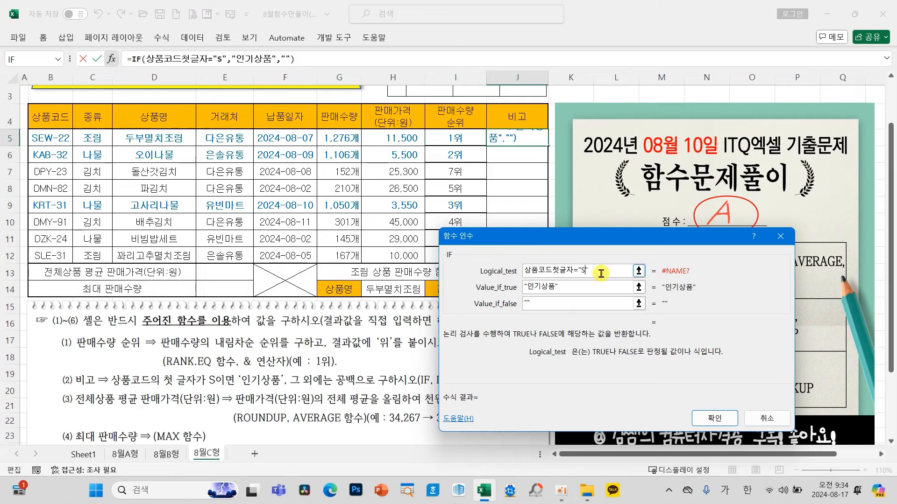
key(Home)
key(Delete)
key(Delete)
key(Delete)
key(Delete)
key(Delete)
key(Delete)
key(Delete)
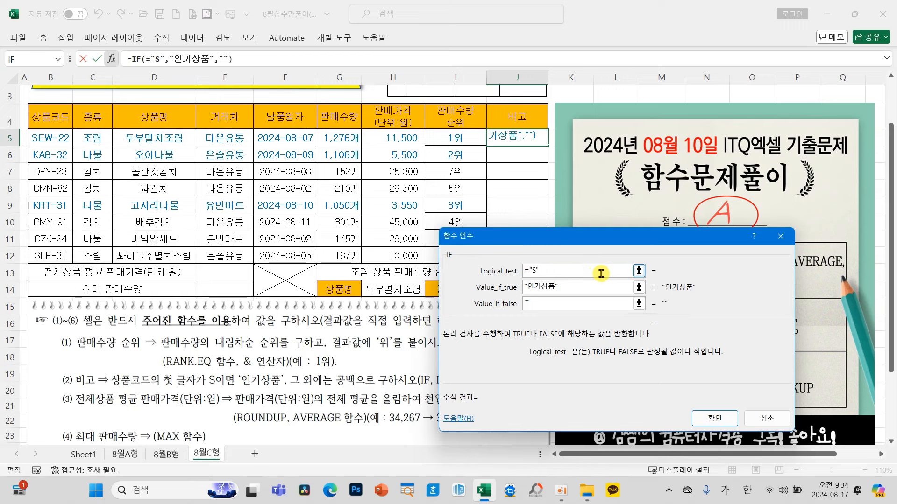
Insert LEFT(B5,1) before ="S" in the logical test and confirm the IF formula in J5
text(LEFT)
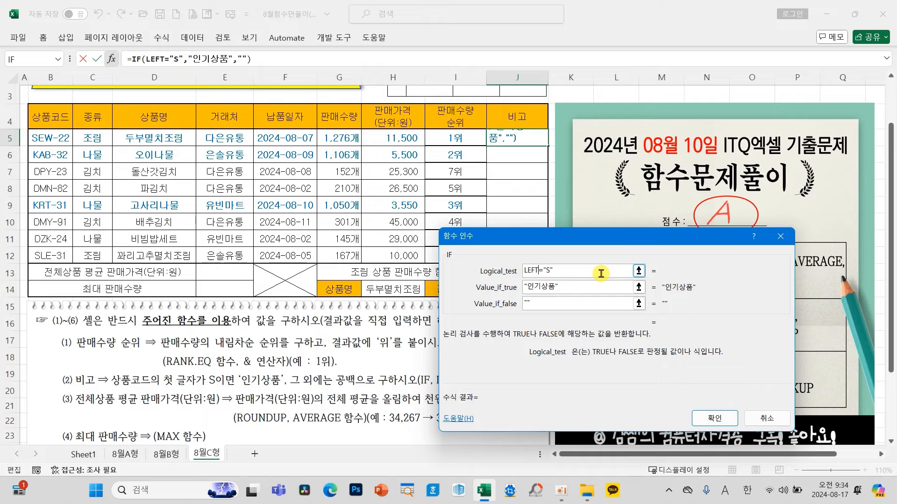
text(()
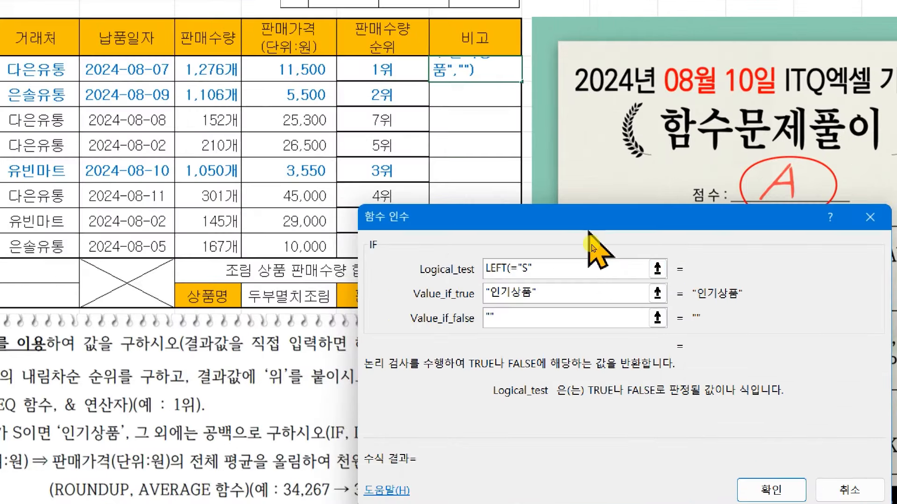
drag(589, 237, 479, 152)
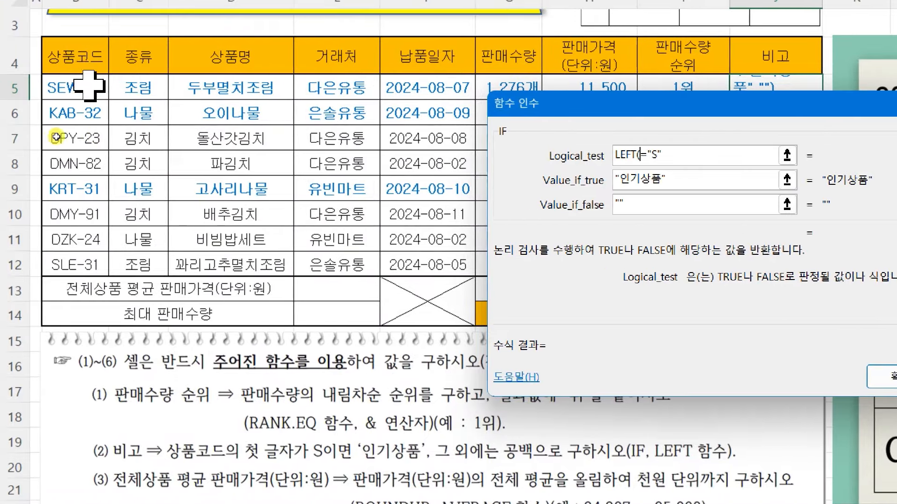
click(72, 88)
text(,1))
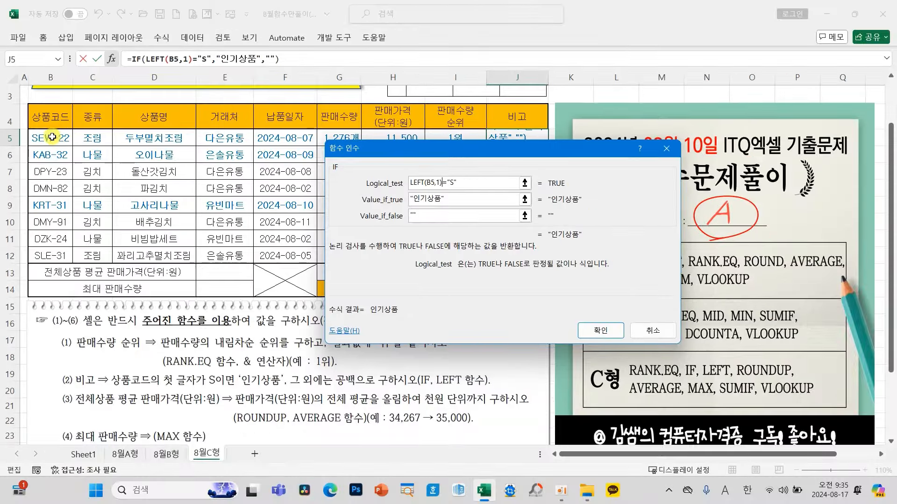
click(606, 332)
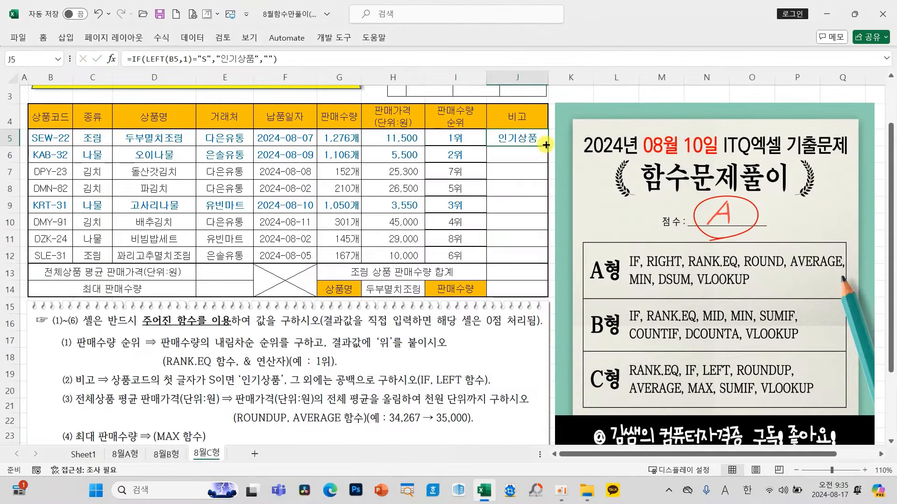
Fill the remarks formula from J5 down through J12 and check the first and last cells
drag(547, 147, 544, 259)
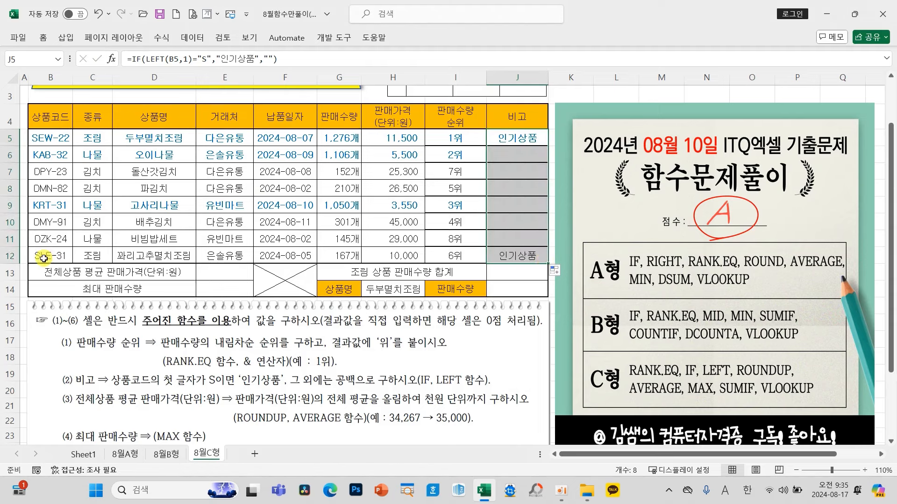
click(506, 142)
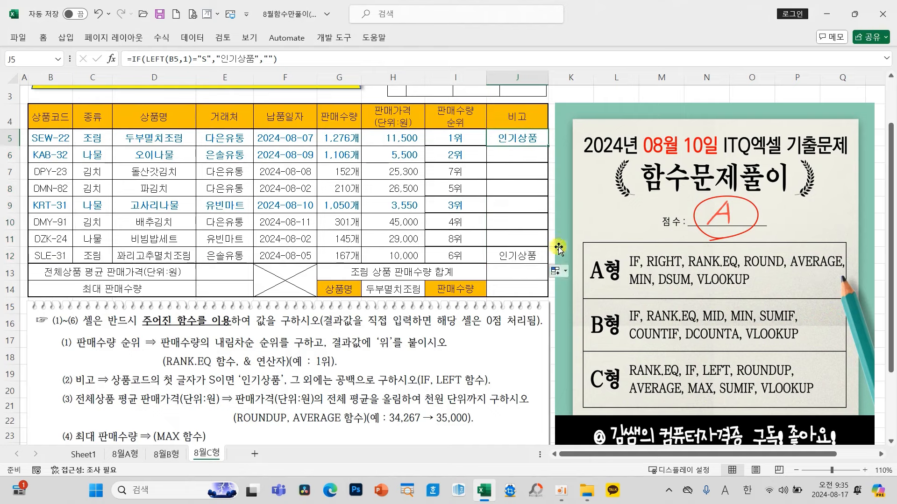
click(531, 255)
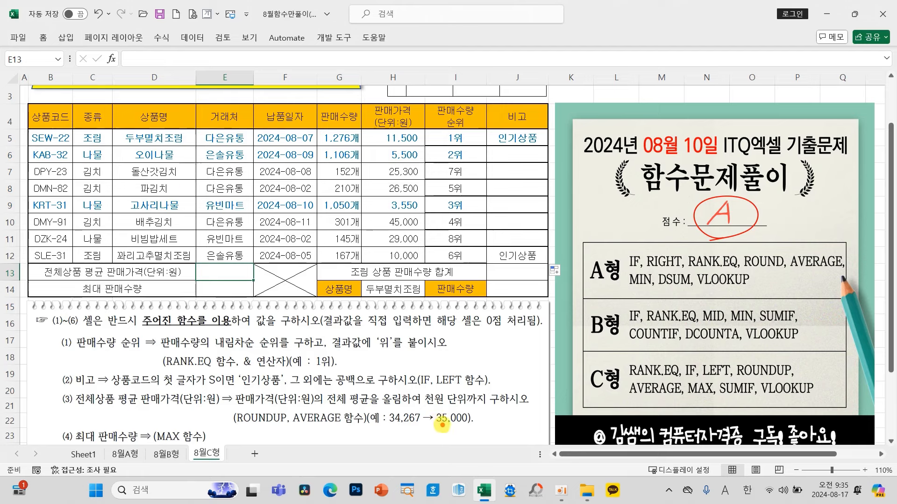
drag(426, 429, 472, 429)
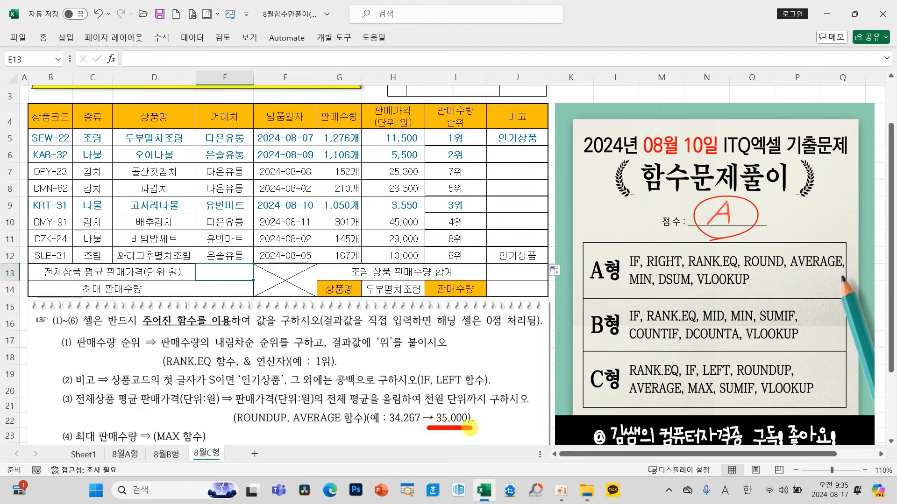
mouse_move(533, 413)
mouse_down()
mouse_move(558, 434)
mouse_move(541, 456)
mouse_up()
drag(537, 436, 491, 436)
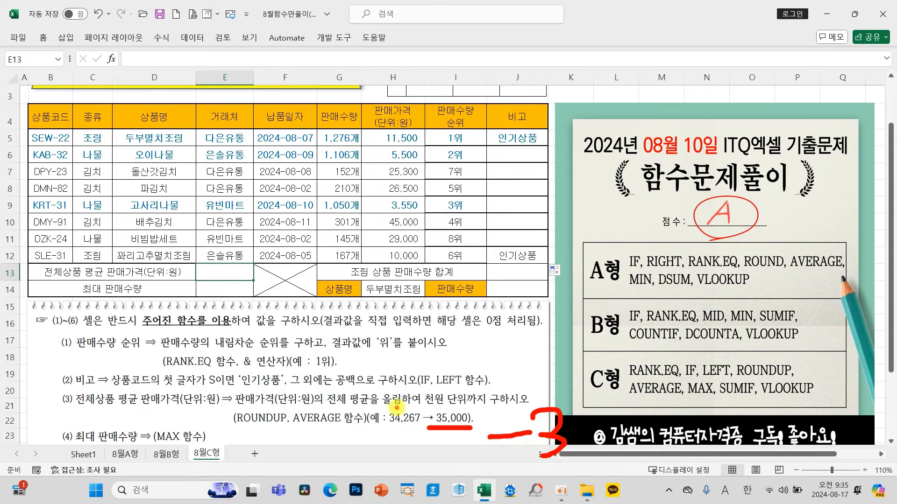
mouse_move(398, 411)
mouse_down()
mouse_move(387, 385)
mouse_move(396, 408)
mouse_up()
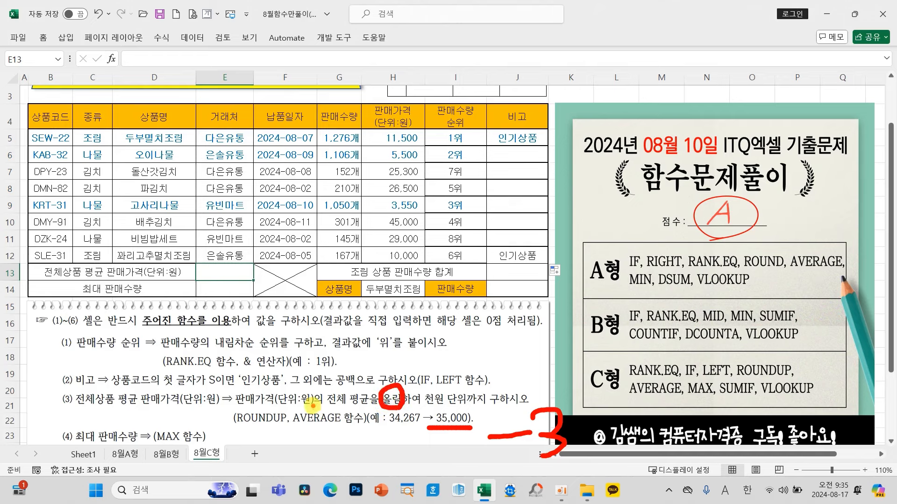
mouse_move(361, 133)
mouse_down()
mouse_move(419, 171)
mouse_move(441, 260)
mouse_move(428, 264)
mouse_up()
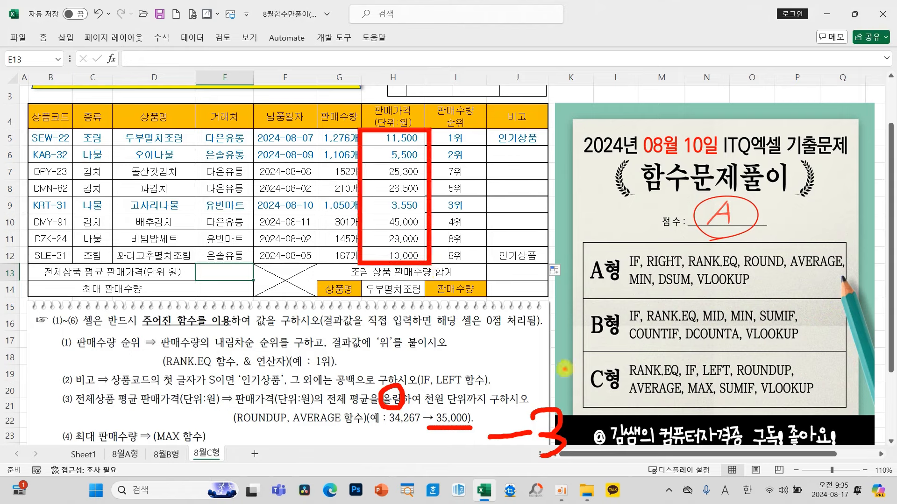
key(Escape)
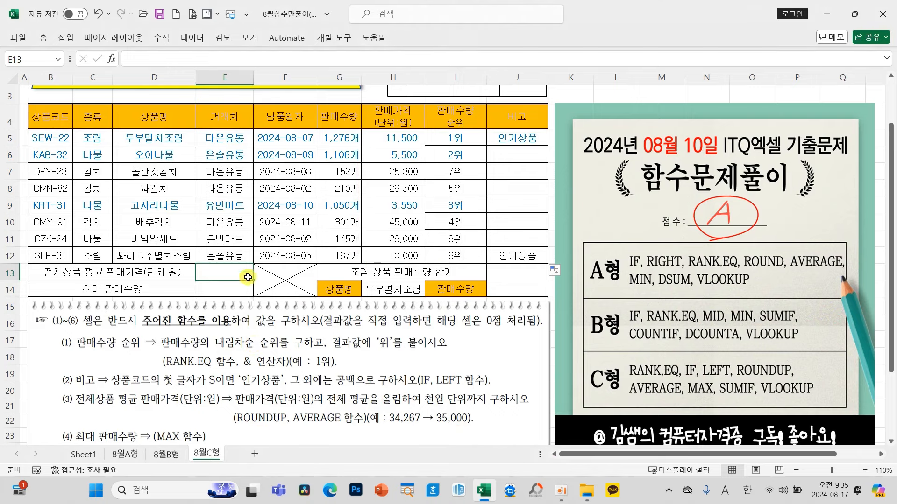
Insert a ROUNDUP function in E13 and set its number of digits to -3
click(111, 59)
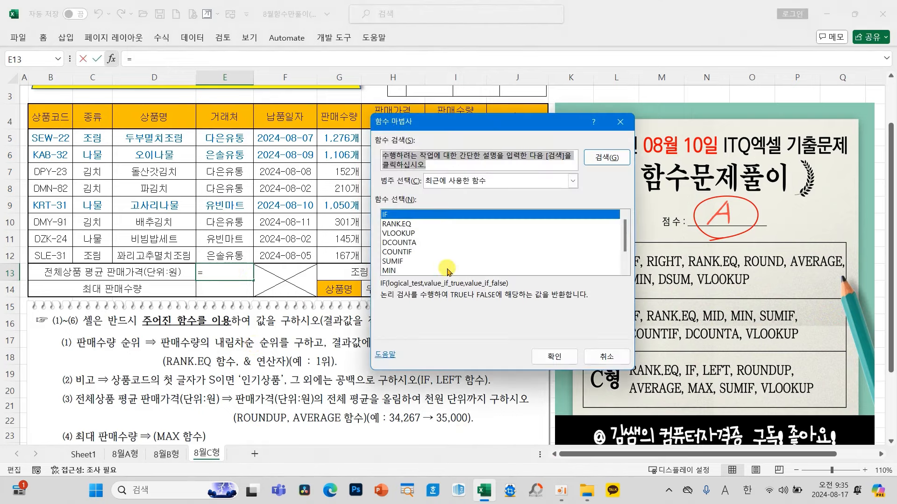
text(ROU)
key(Return)
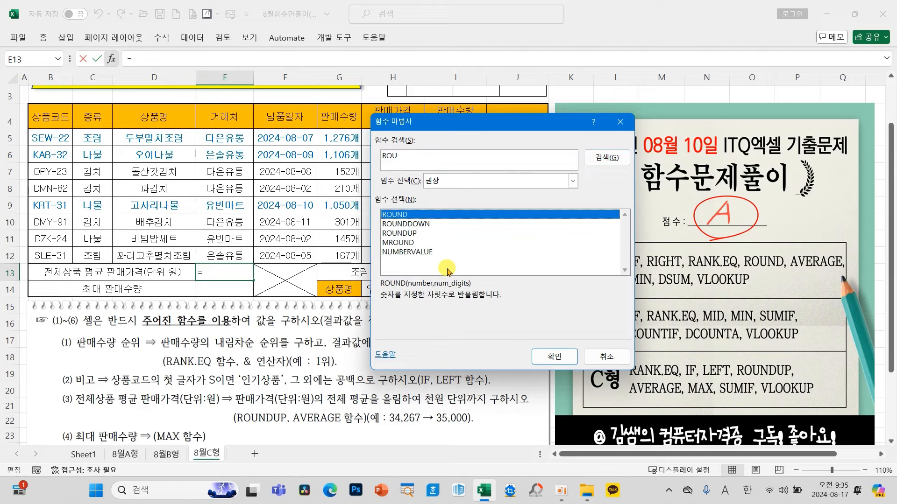
click(419, 234)
click(555, 357)
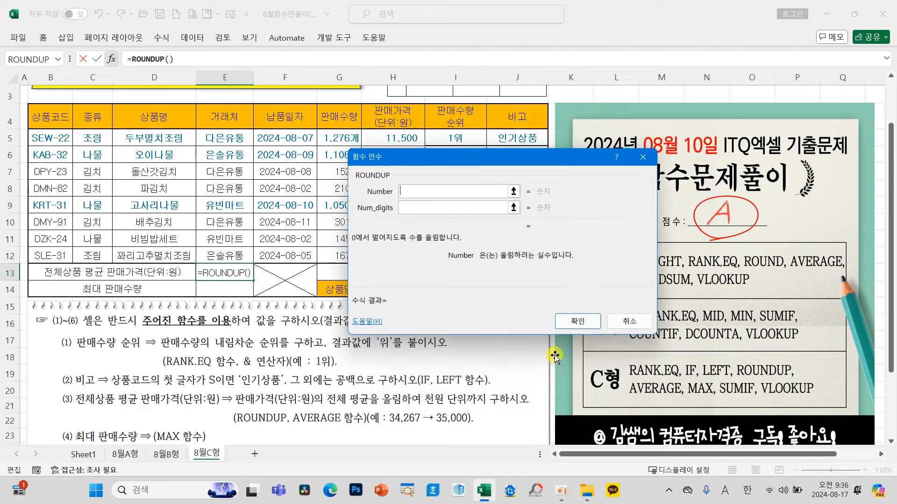
click(419, 208)
text(-3)
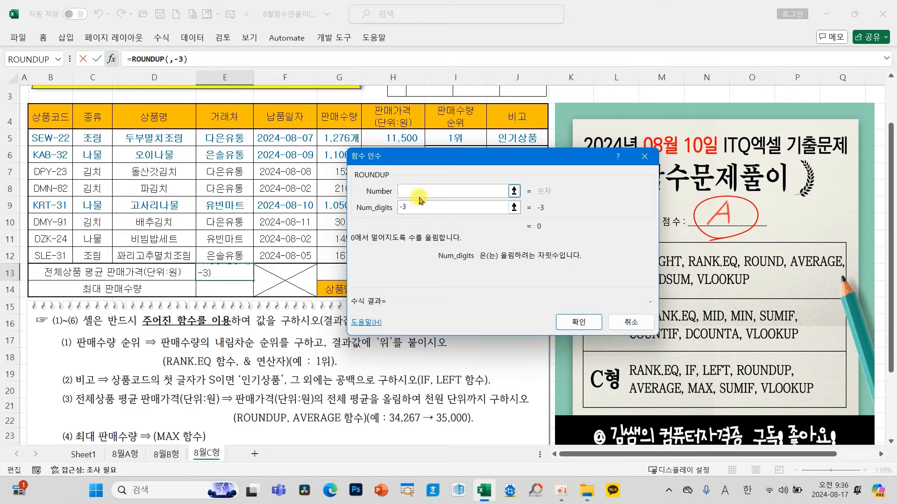
Set the ROUNDUP function's number argument to AVERAGE(H5:H12) and confirm the formula
click(419, 192)
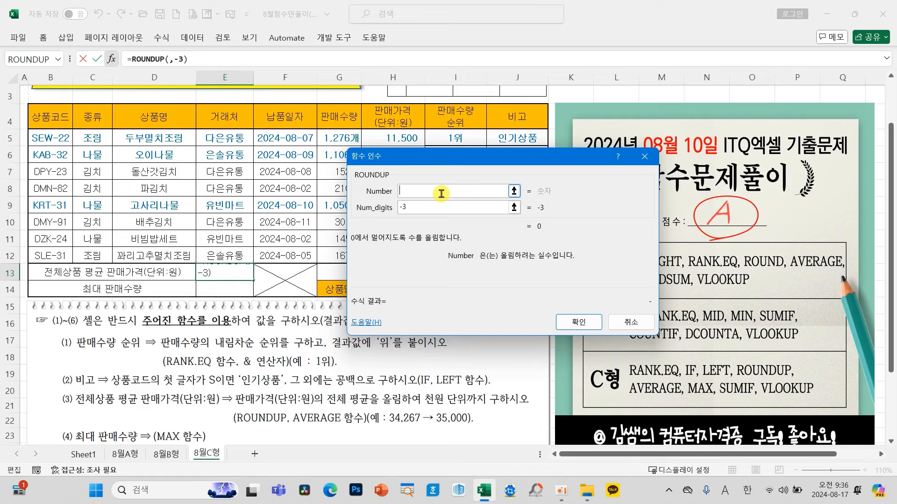
text(AVERA)
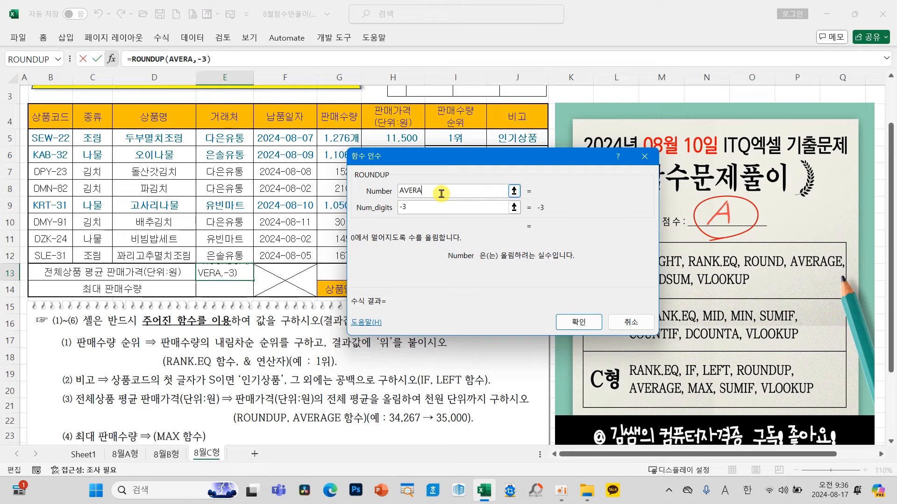
text(GE()
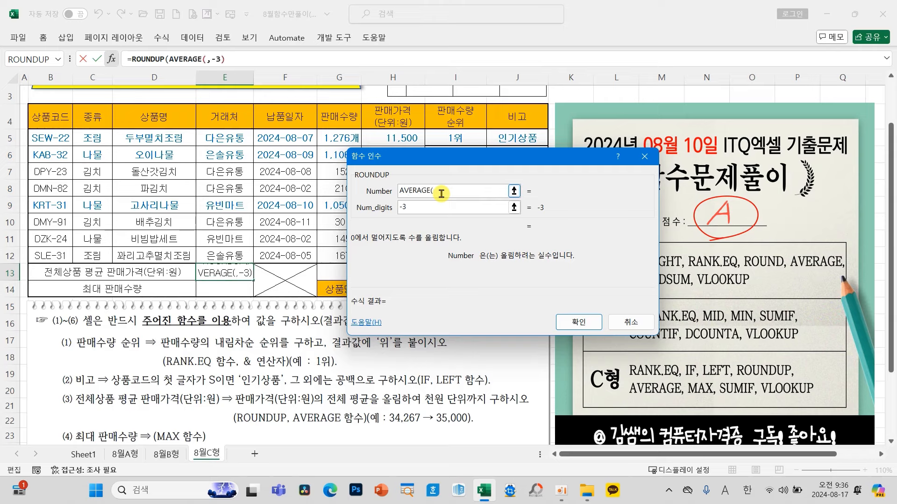
drag(467, 156, 583, 144)
click(412, 137)
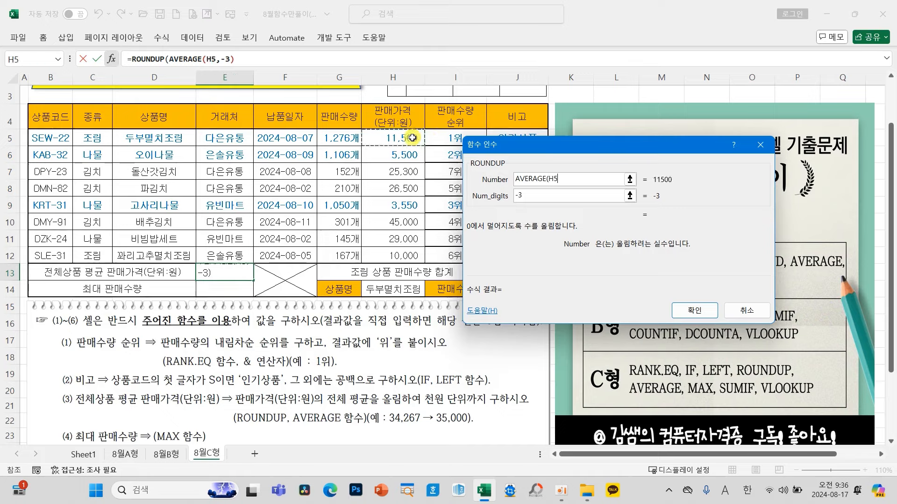
drag(412, 137, 401, 254)
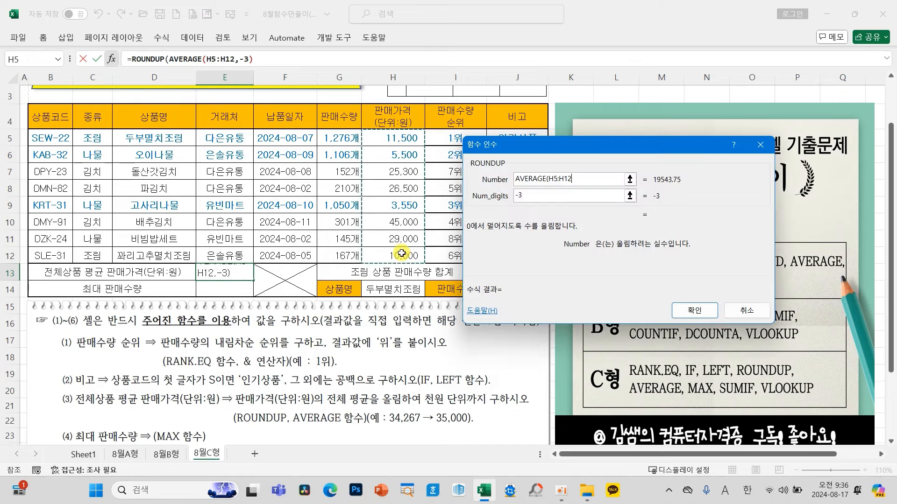
text())
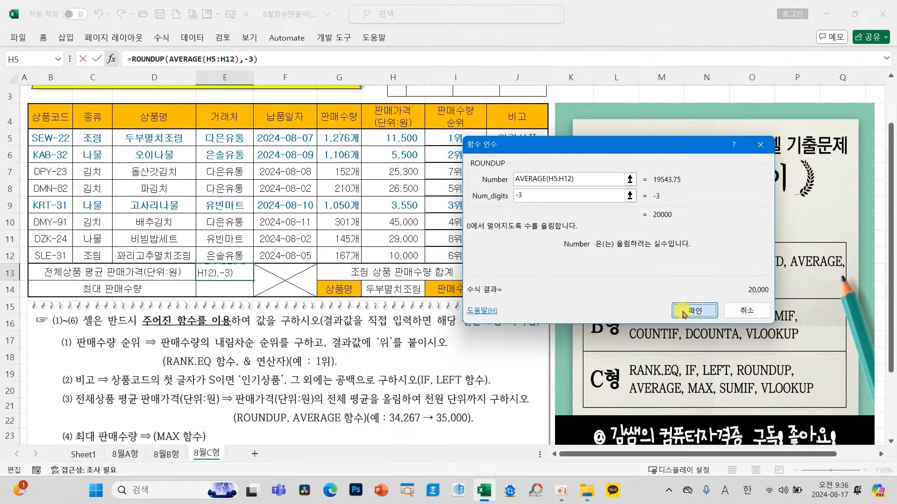
click(703, 367)
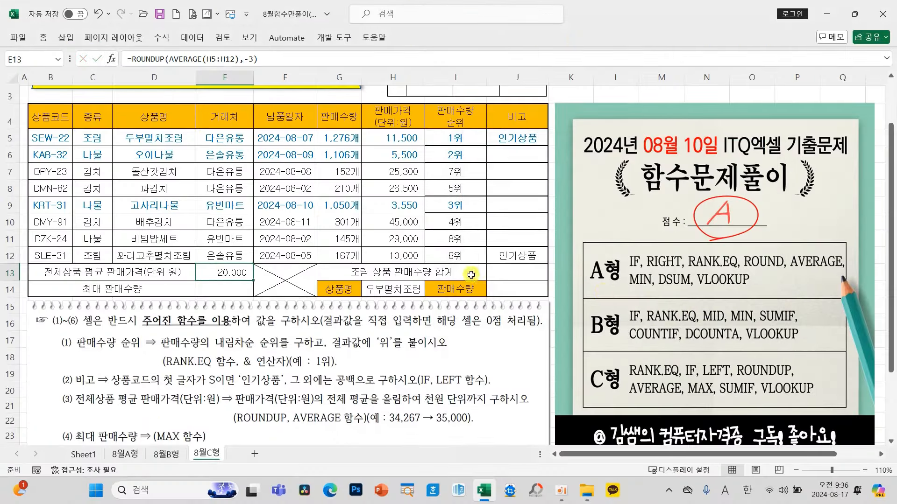
Calculate the maximum sales quantity in E14 with a MAX function over G5:G12, and select cell J13
click(239, 291)
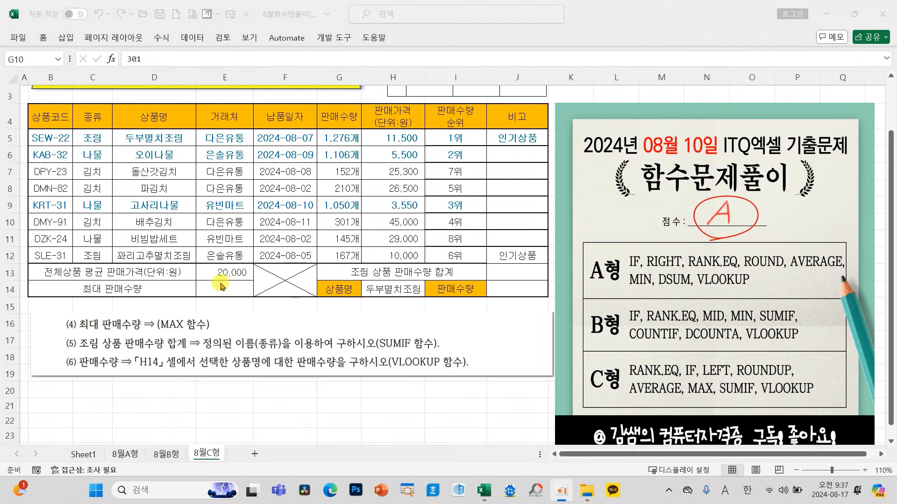
click(225, 290)
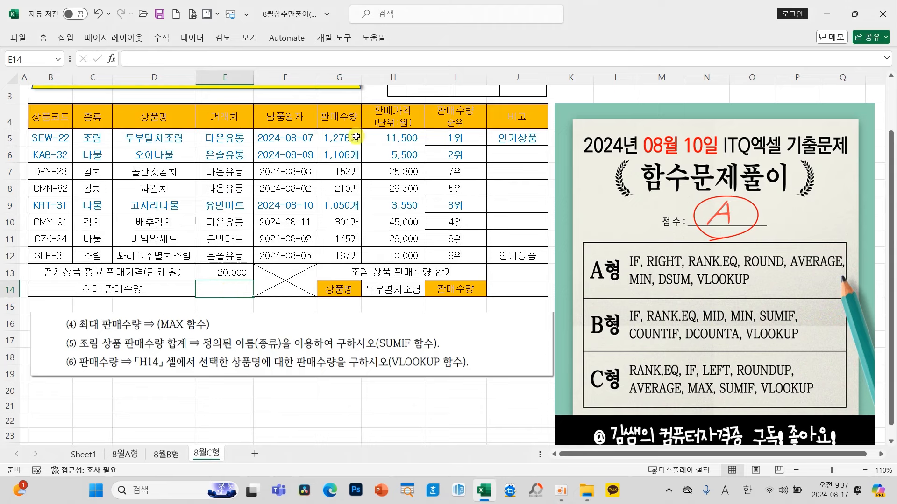
click(112, 59)
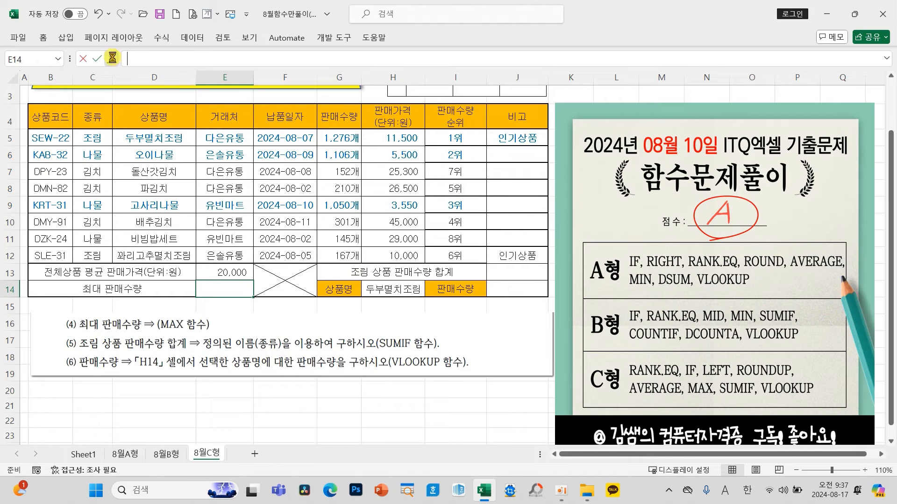
text(M)
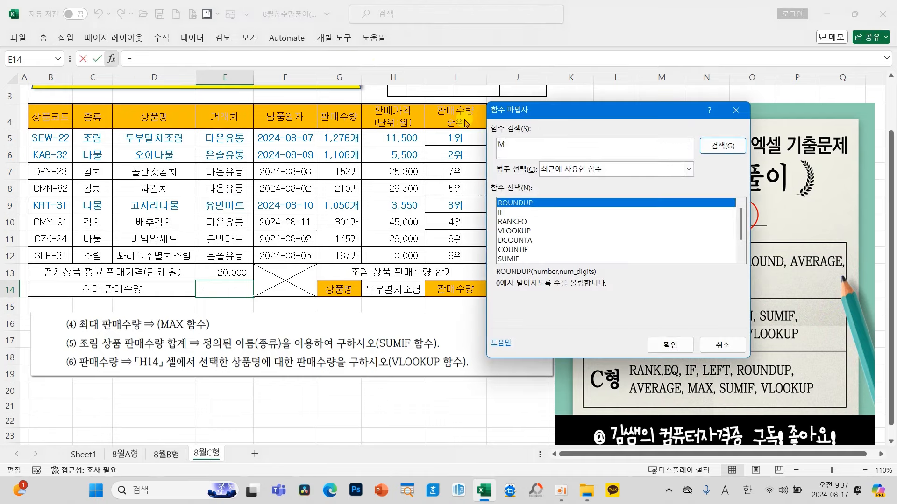
text(AX)
key(Return)
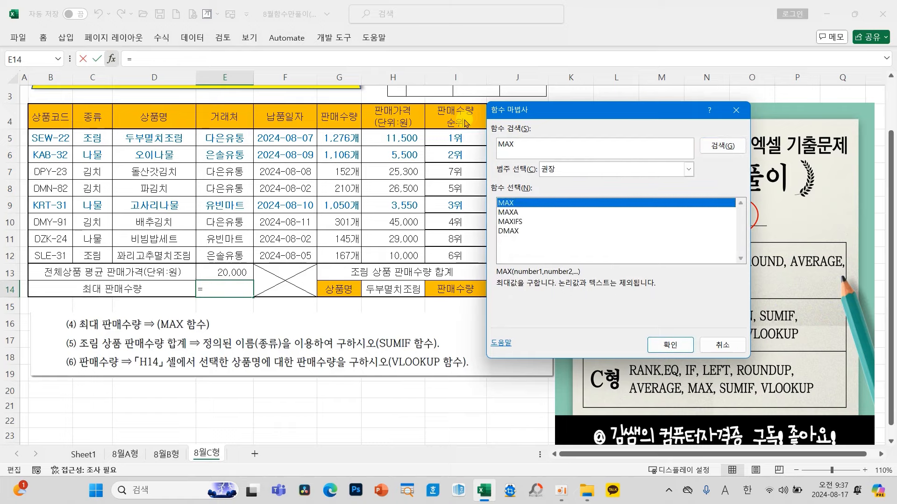
click(669, 345)
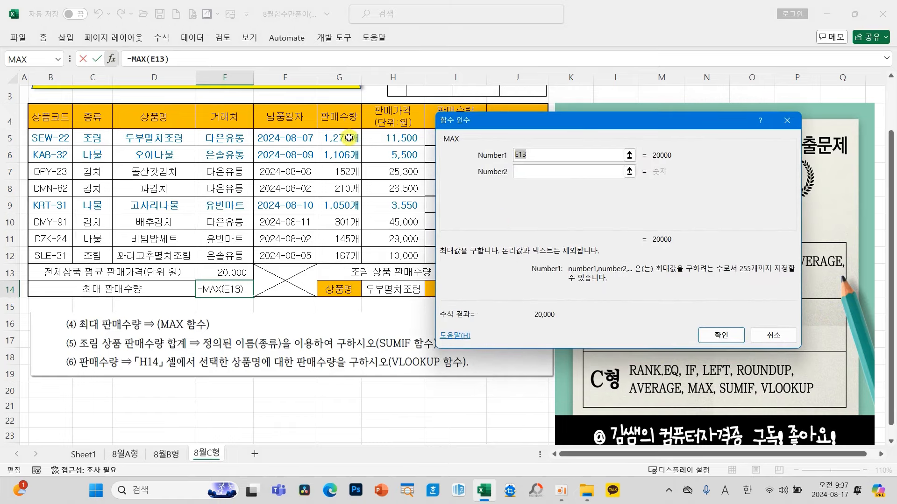
drag(350, 138, 353, 256)
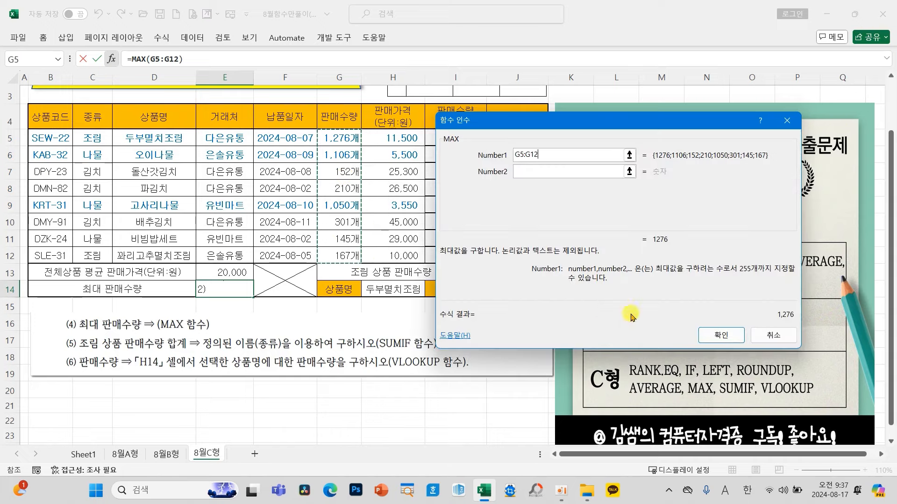
click(713, 336)
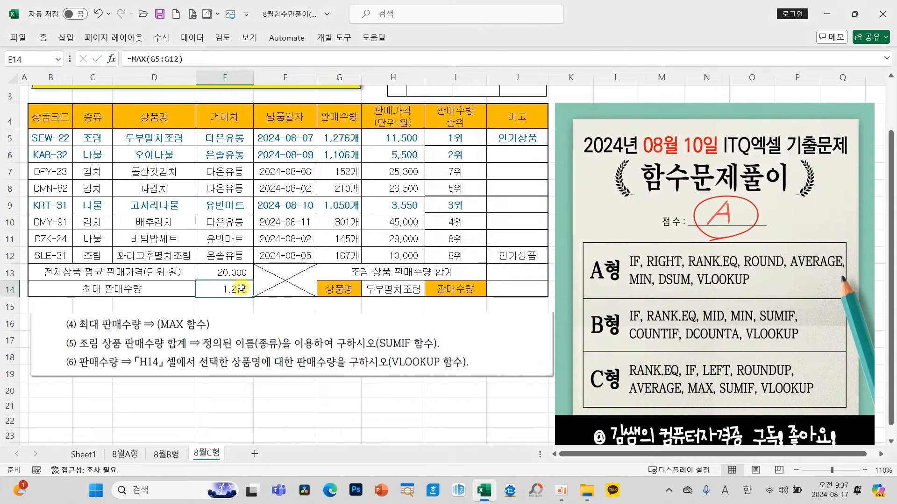
click(517, 274)
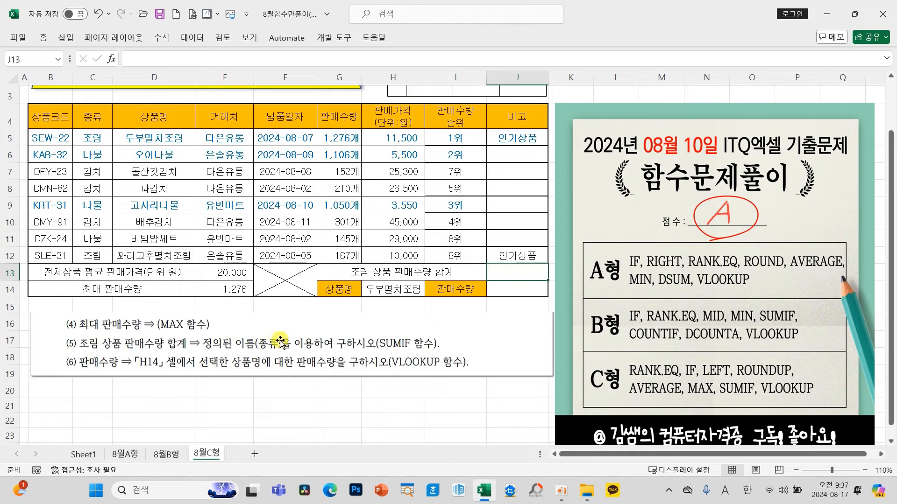
Check the defined name of the category cells C5:C12 and return to cell J13
drag(93, 136, 98, 254)
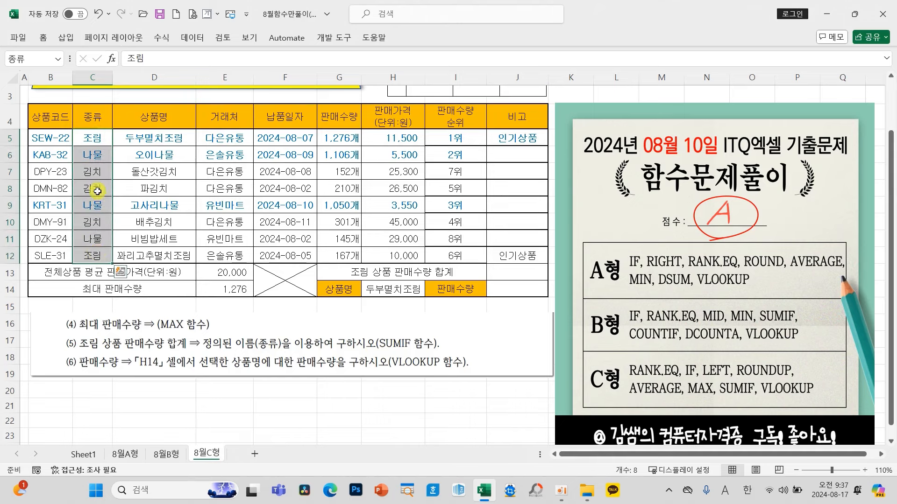
click(510, 273)
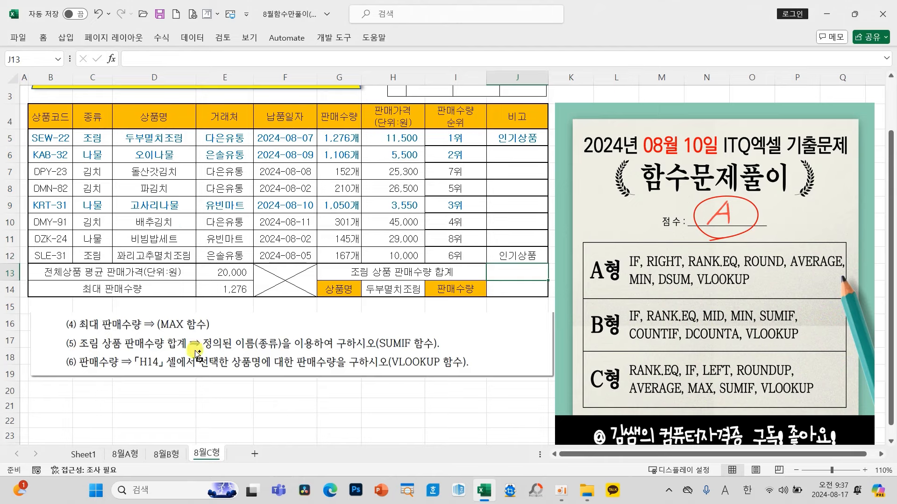
mouse_move(97, 350)
mouse_down()
mouse_move(68, 348)
mouse_move(72, 404)
mouse_move(84, 410)
mouse_move(76, 432)
mouse_move(96, 420)
mouse_move(140, 442)
mouse_move(167, 413)
mouse_move(170, 441)
mouse_up()
mouse_move(157, 432)
mouse_down()
mouse_move(158, 448)
mouse_move(196, 448)
mouse_up()
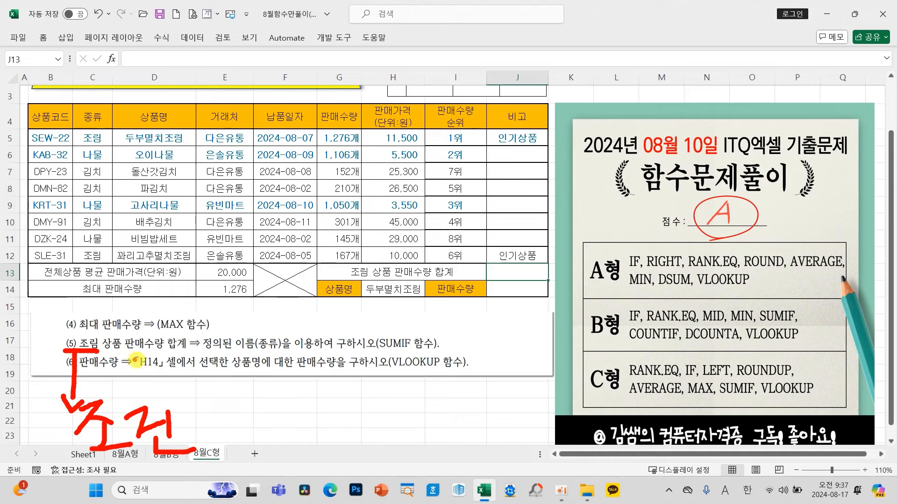
mouse_move(129, 350)
mouse_down()
mouse_move(163, 348)
mouse_move(231, 411)
mouse_move(283, 439)
mouse_up()
mouse_move(293, 415)
mouse_down()
mouse_move(305, 414)
mouse_move(314, 438)
mouse_up()
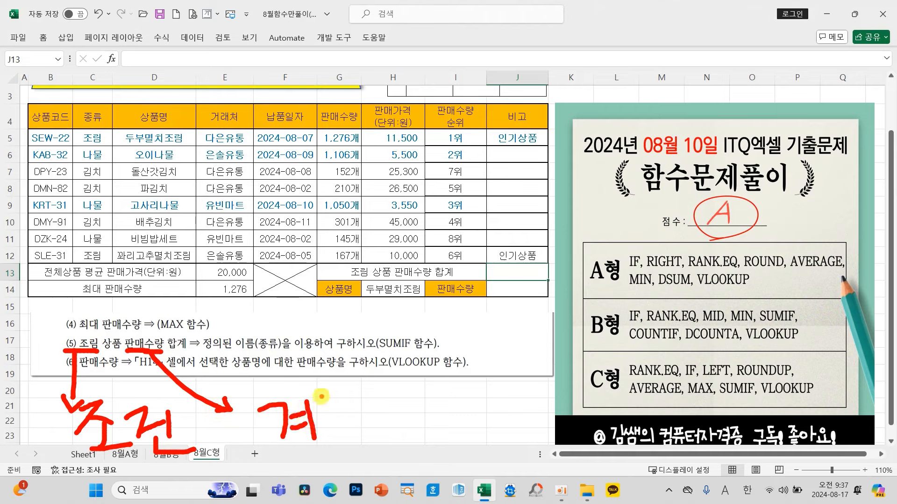
drag(322, 397, 331, 441)
drag(376, 398, 361, 436)
drag(370, 417, 394, 437)
mouse_move(393, 374)
mouse_down()
mouse_move(397, 441)
mouse_move(414, 417)
mouse_move(423, 447)
mouse_up()
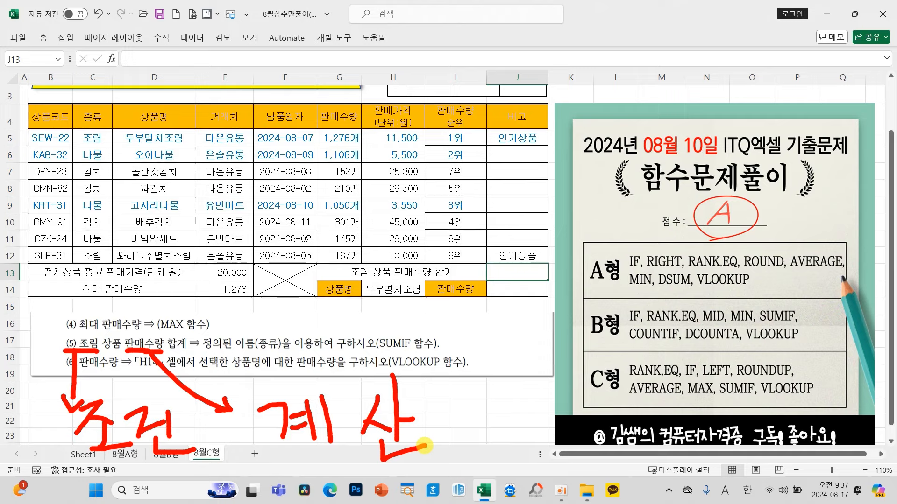
key(Escape)
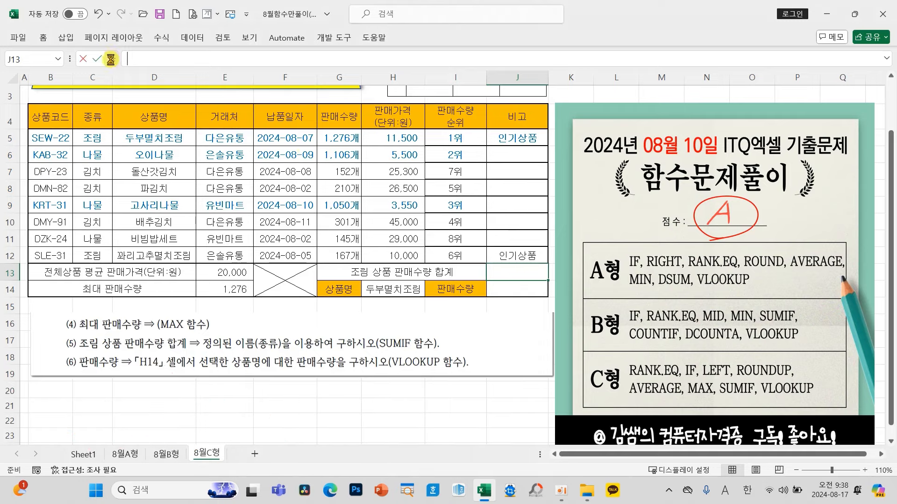
Insert a SUMIF function in J13 and place its arguments dialog clear of the category and sales quantity data
scroll(560, 239, down, 1)
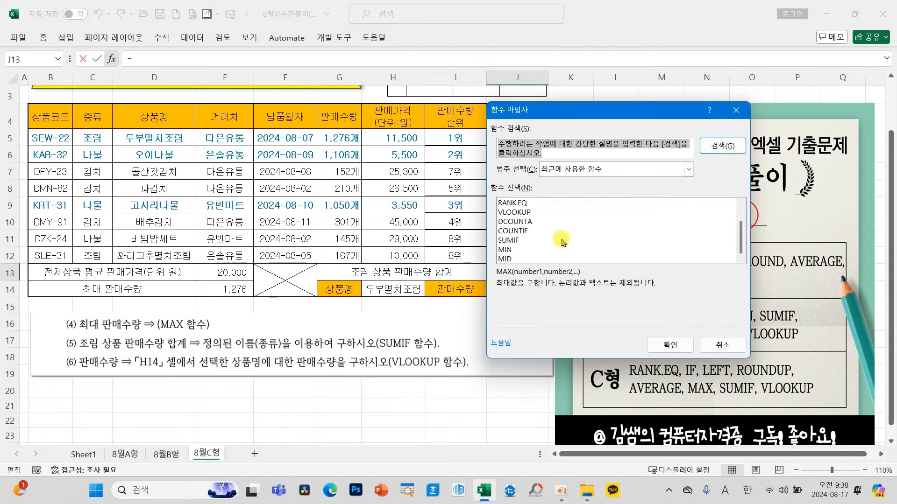
click(509, 240)
click(669, 345)
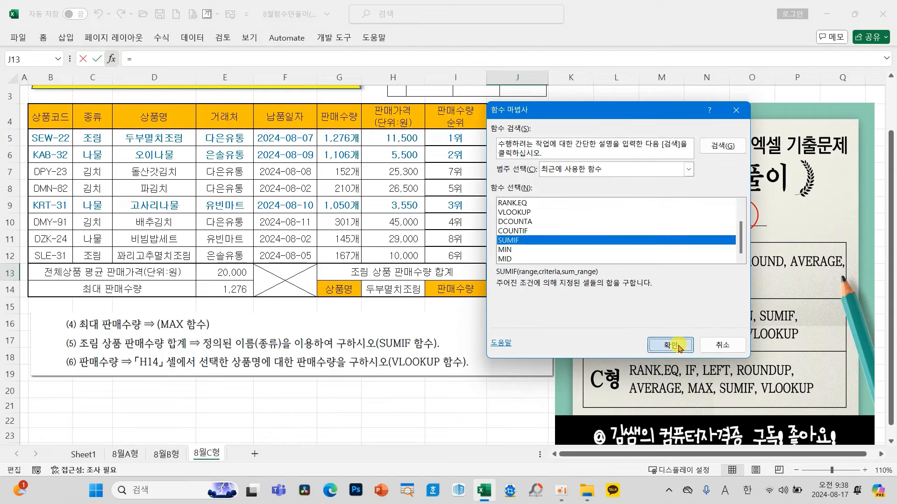
drag(653, 135, 562, 179)
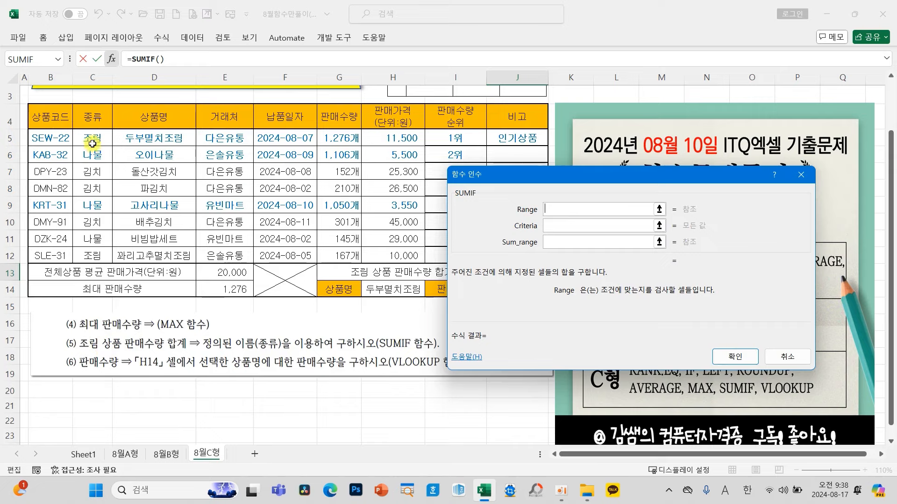
Set the SUMIF arguments to range 종류, criteria "조림" and sum range G5:G12, and confirm the formula
drag(92, 143, 92, 256)
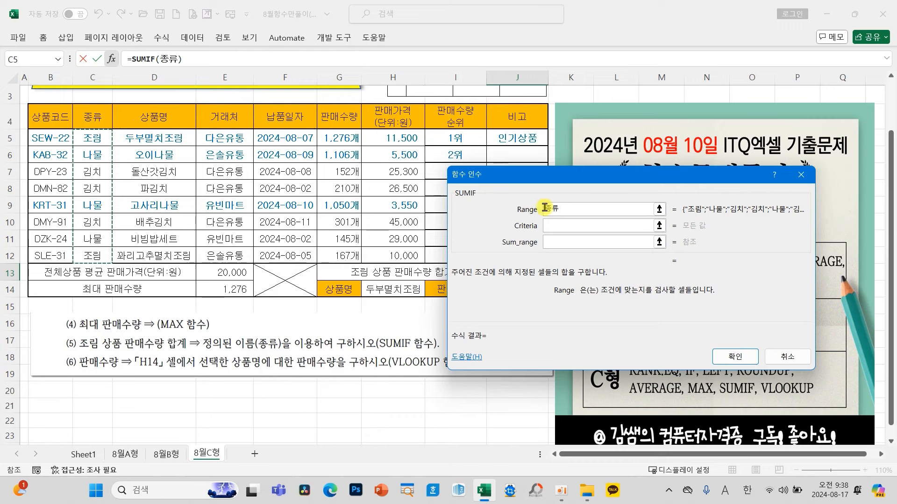
click(563, 226)
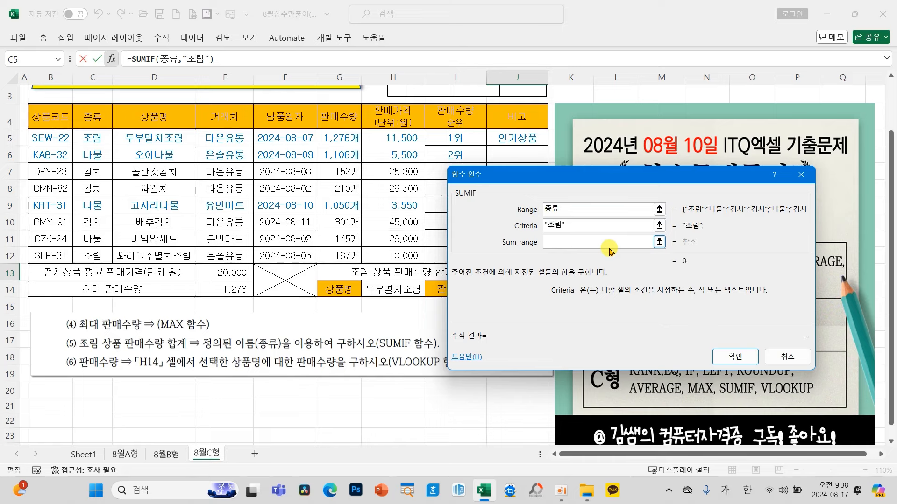
click(609, 249)
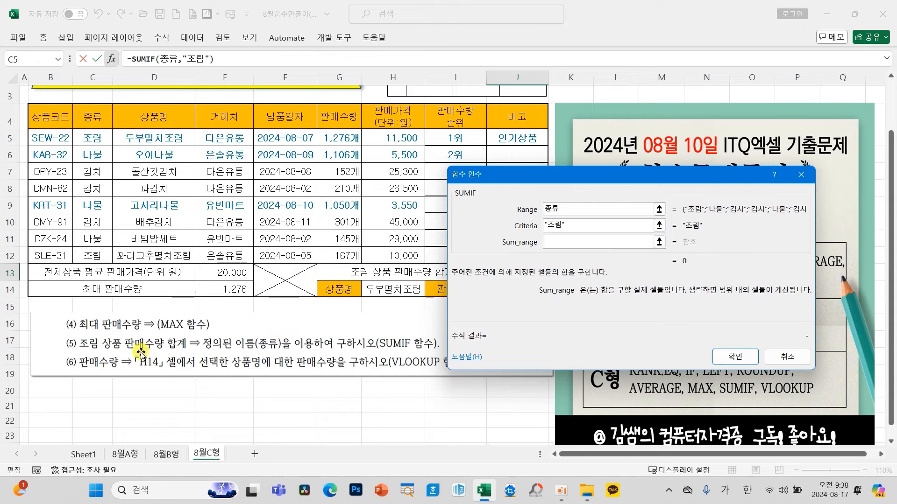
drag(338, 137, 356, 252)
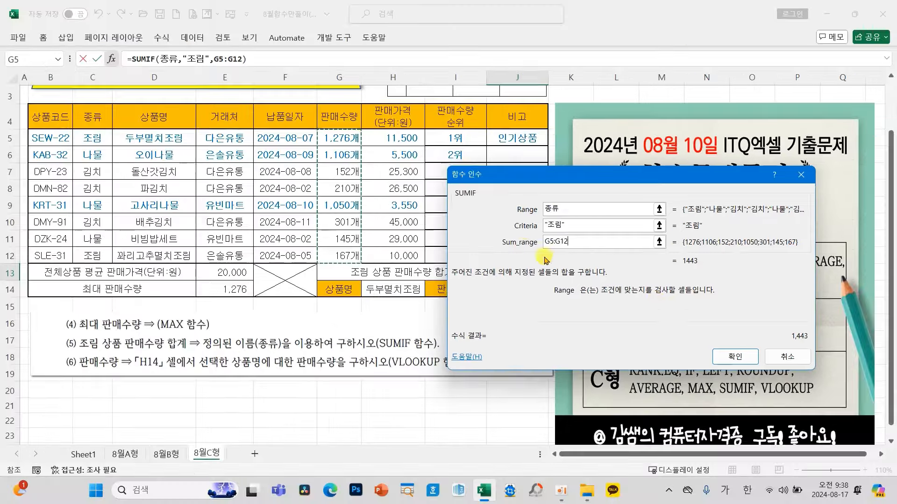
click(869, 420)
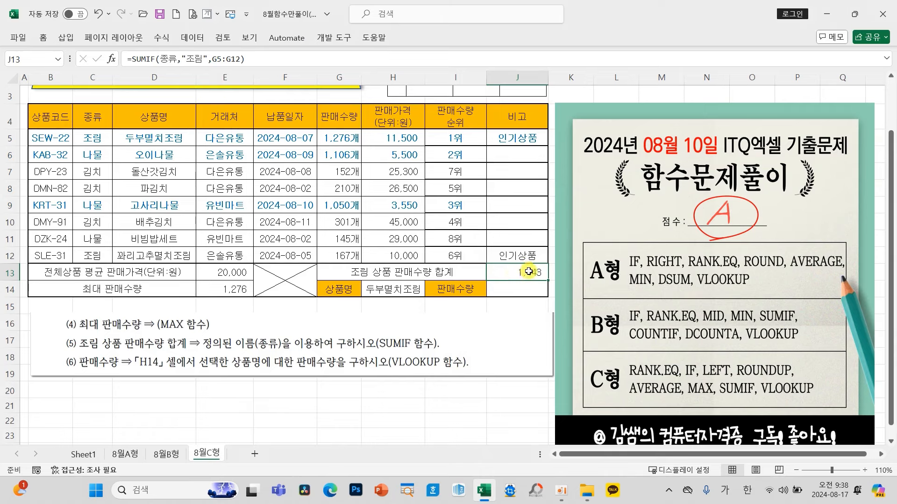
Review the results in E13, E14 and J13, and select cell J14
click(226, 267)
click(237, 289)
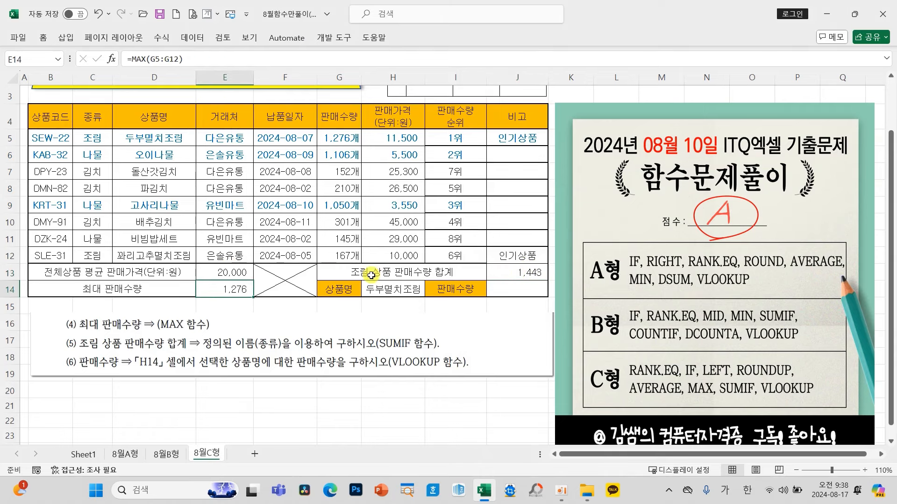
click(512, 277)
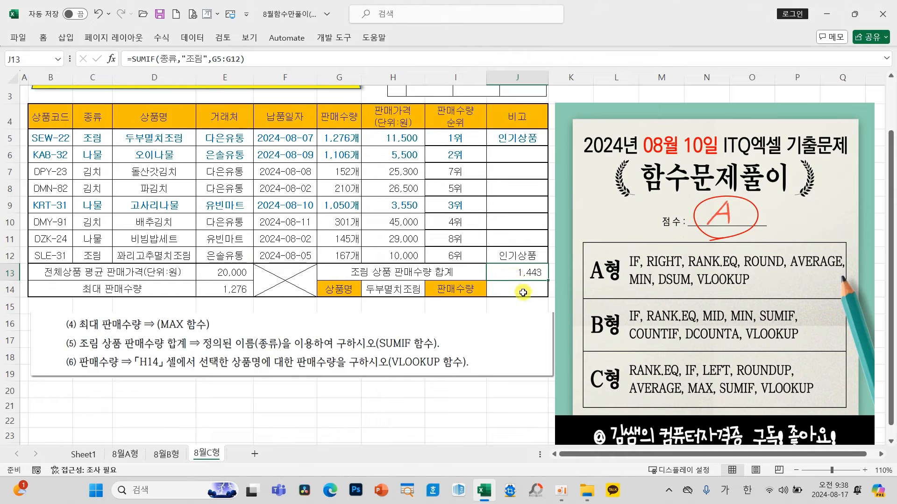
click(518, 291)
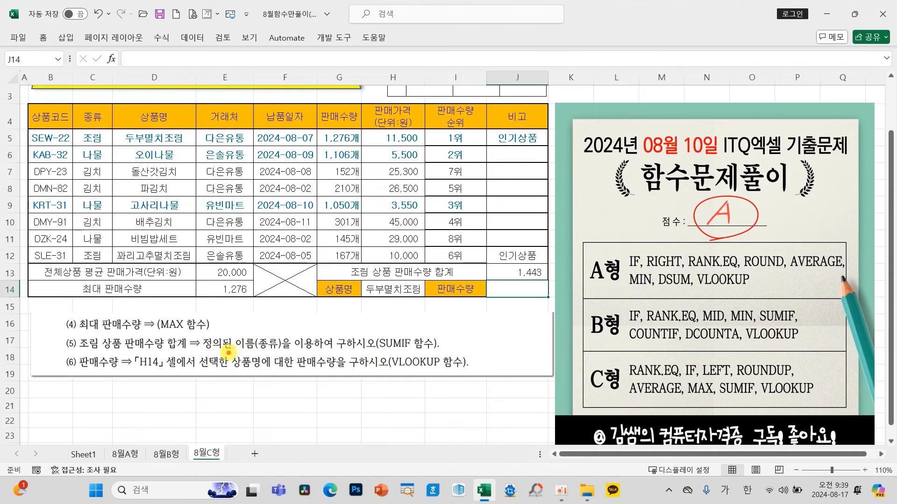
drag(228, 353, 342, 376)
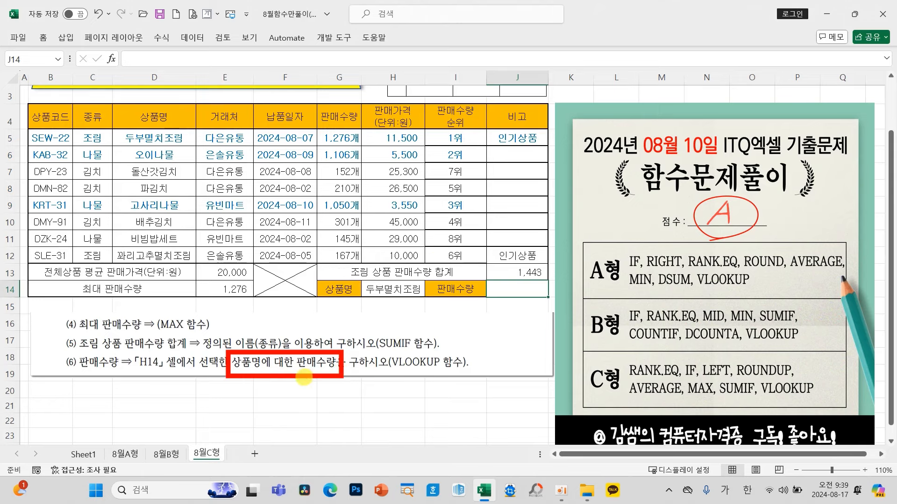
drag(304, 377, 338, 404)
key(Escape)
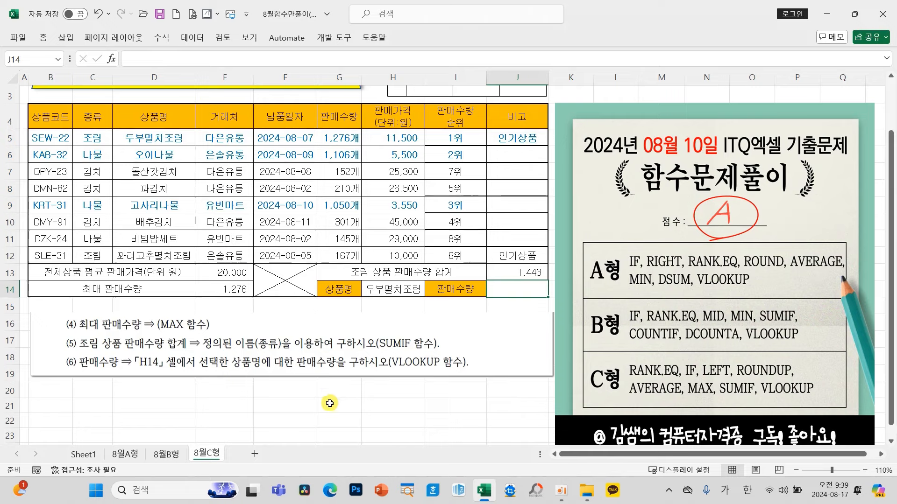
drag(228, 354, 342, 375)
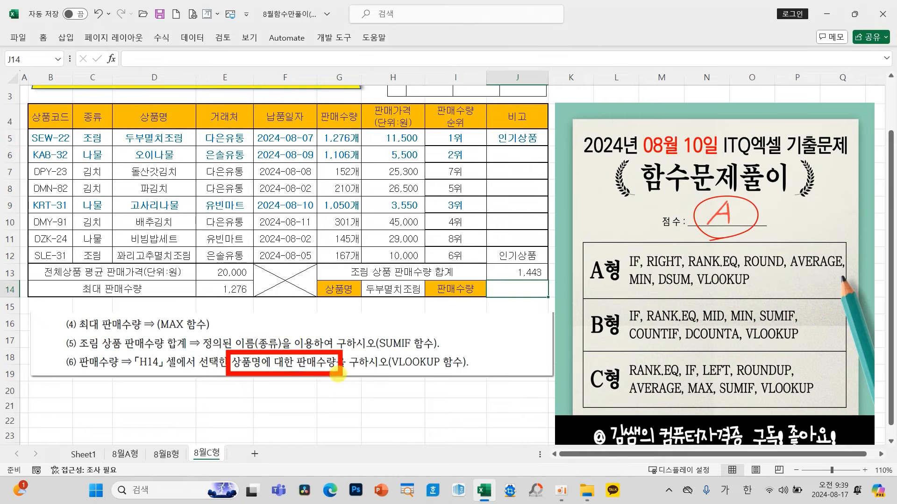
mouse_move(282, 378)
mouse_down()
mouse_move(282, 410)
mouse_move(321, 396)
mouse_move(331, 425)
mouse_up()
mouse_move(384, 384)
mouse_down()
mouse_move(430, 392)
mouse_move(410, 432)
mouse_up()
drag(467, 385, 464, 387)
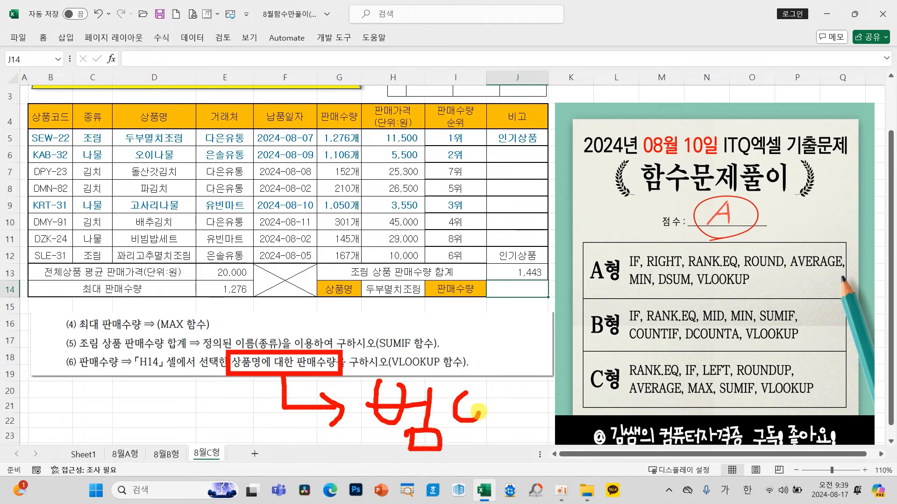
mouse_move(432, 427)
mouse_down()
mouse_move(516, 426)
mouse_move(481, 450)
mouse_up()
drag(505, 381, 513, 453)
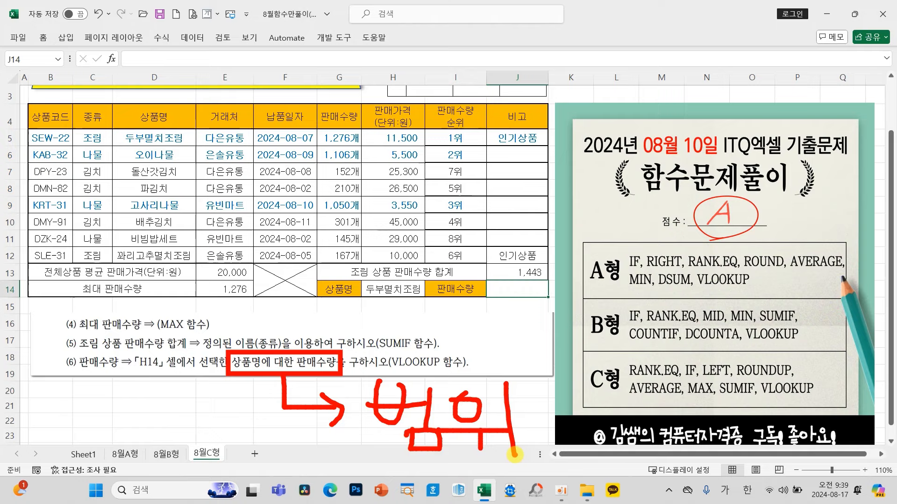
key(Escape)
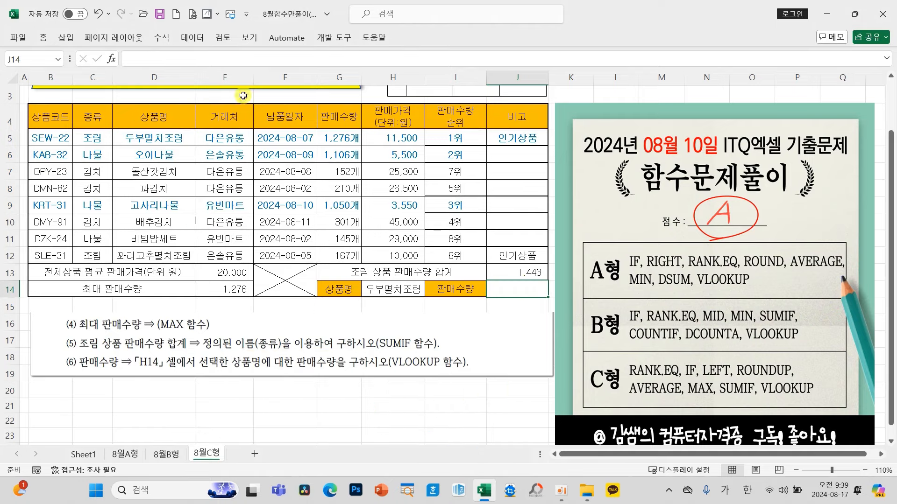
Insert a VLOOKUP function in J14 and set its lookup value to H14
click(111, 59)
click(525, 287)
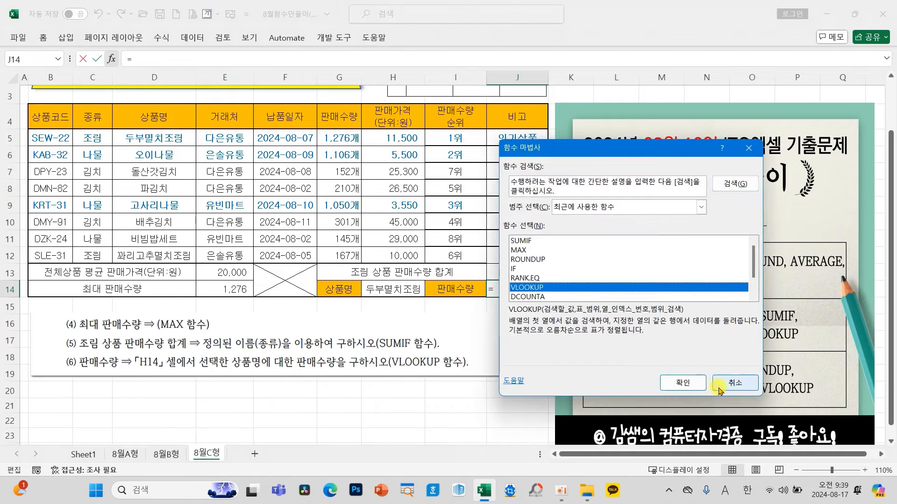
click(682, 382)
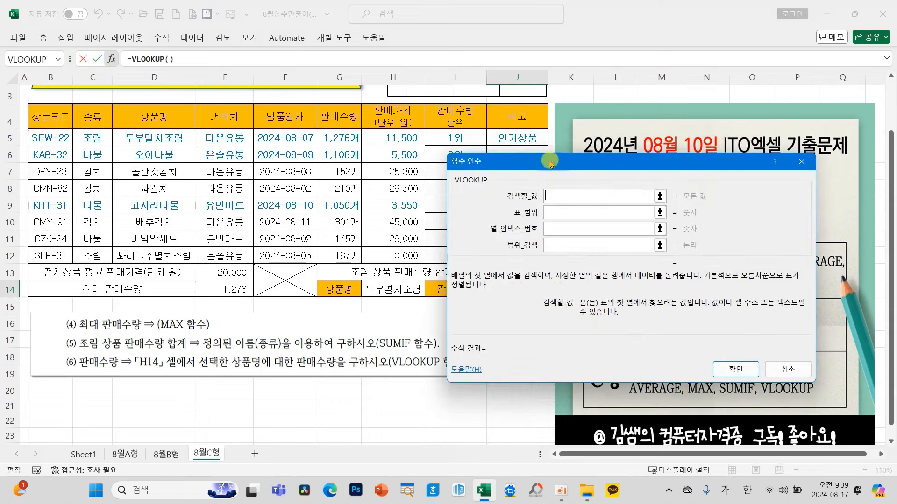
drag(549, 161, 610, 171)
click(404, 287)
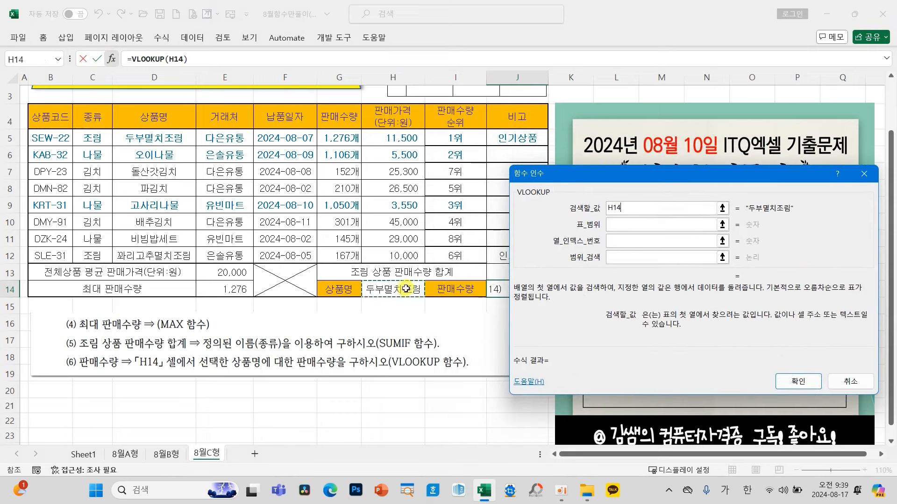
Set the VLOOKUP function's range lookup to 0 and its table range to D5:G12
click(633, 257)
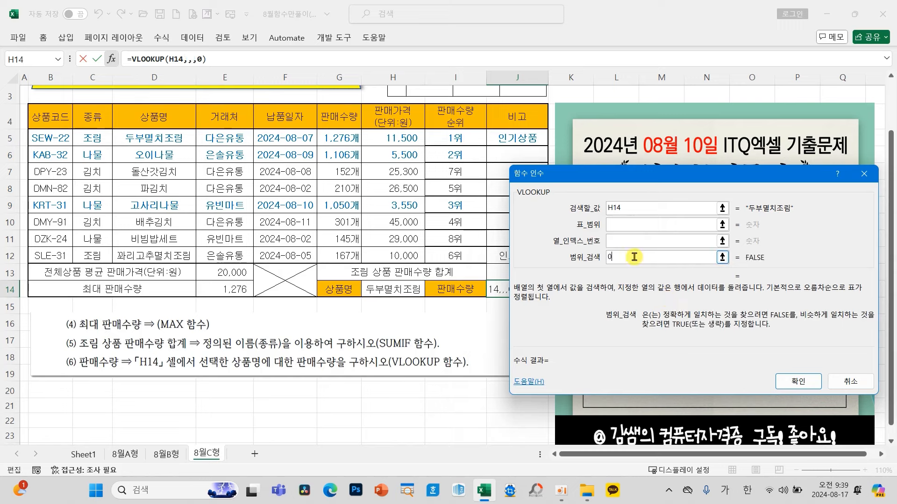
click(627, 226)
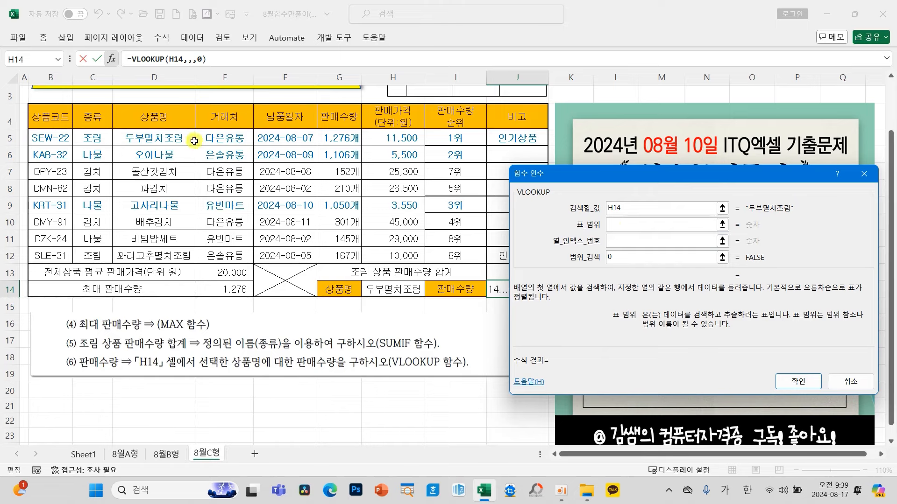
click(172, 138)
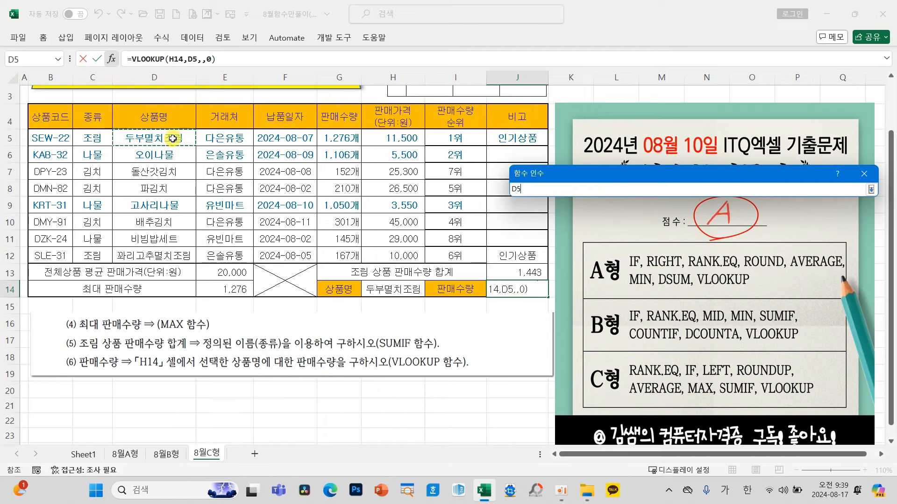
drag(172, 138, 327, 248)
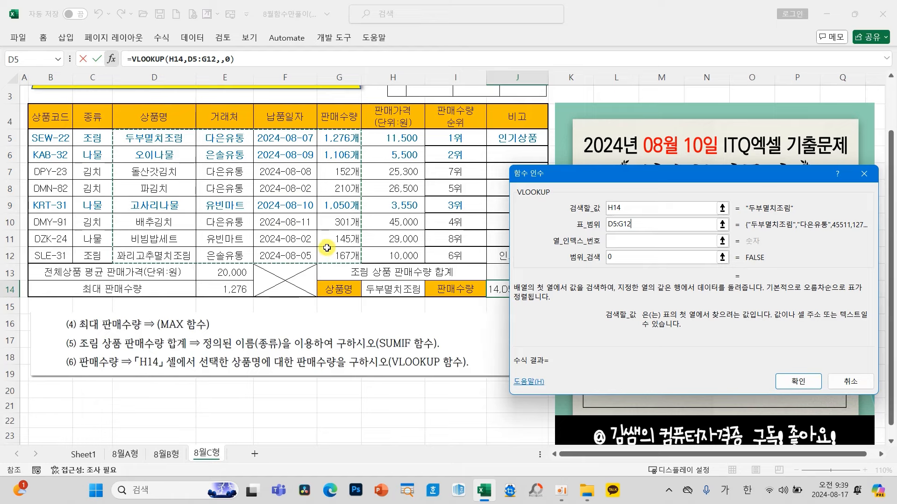
drag(166, 161, 158, 205)
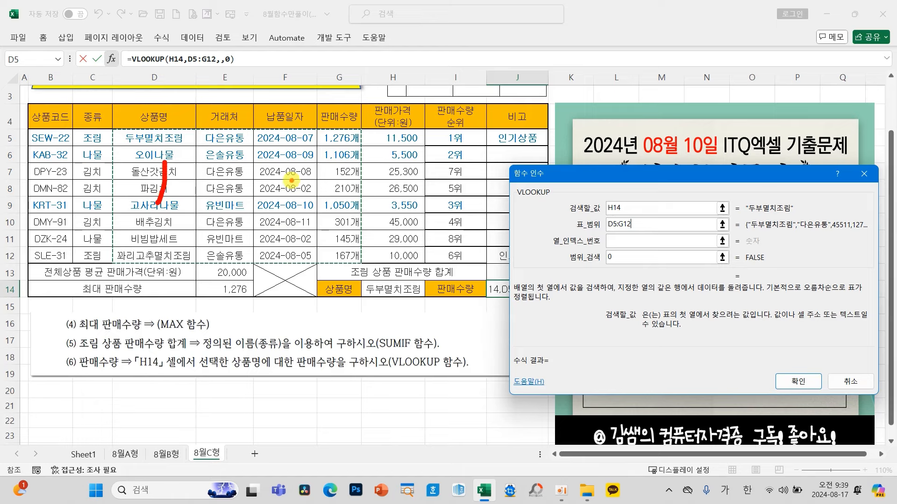
drag(348, 158, 359, 189)
drag(349, 158, 346, 239)
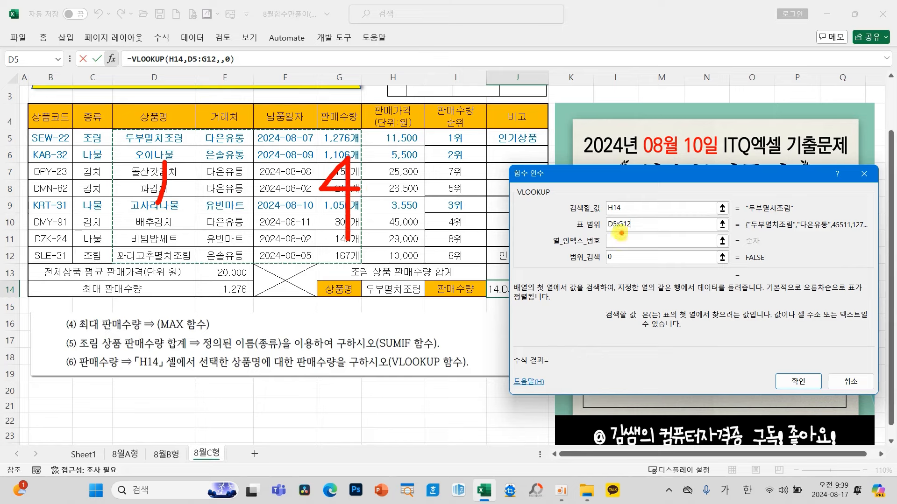
mouse_move(622, 232)
mouse_down()
mouse_move(644, 247)
mouse_move(623, 256)
mouse_up()
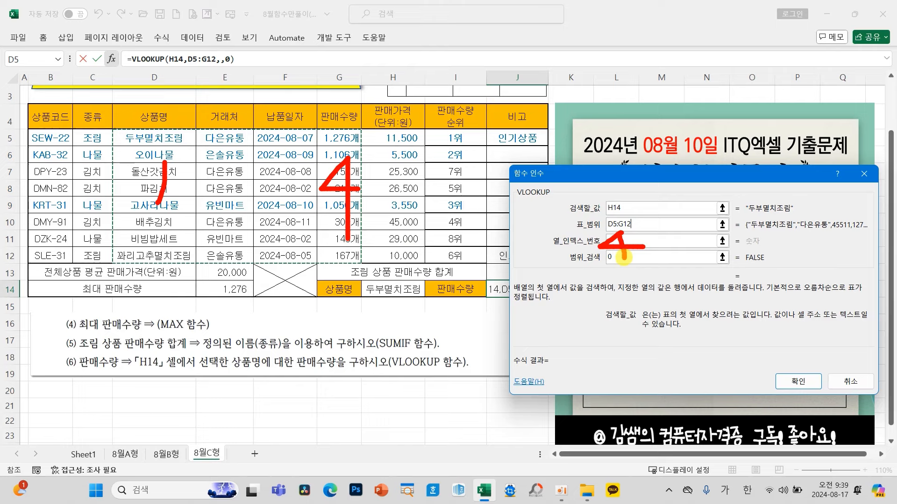
Set the VLOOKUP function's column index number to 4 and confirm the formula
click(617, 240)
text(4)
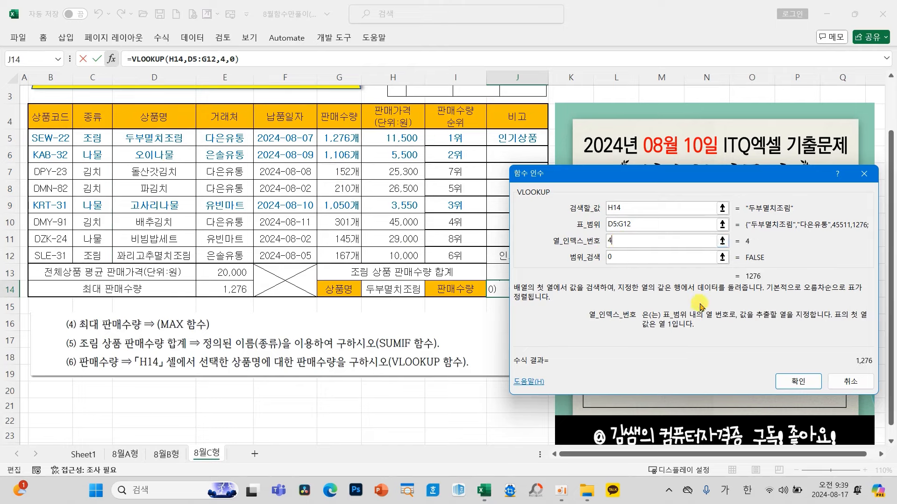
click(797, 381)
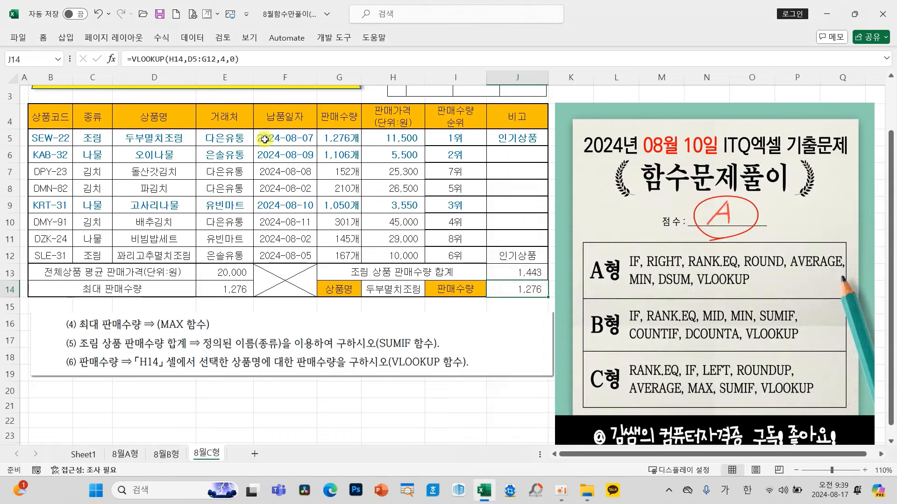
Test the VLOOKUP by choosing 배추김치 and 꽈리고추멸치조림 as the product name in H14, and set it back to 두부멸치조림
click(404, 290)
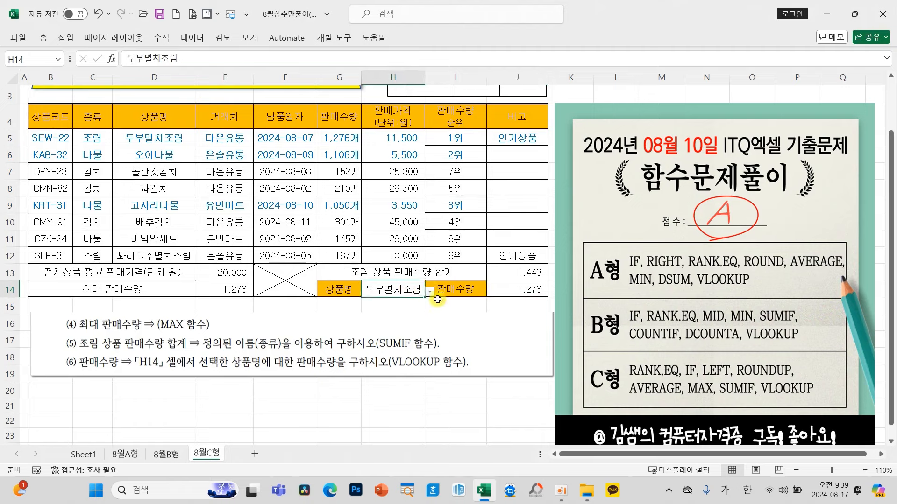
click(429, 291)
click(388, 373)
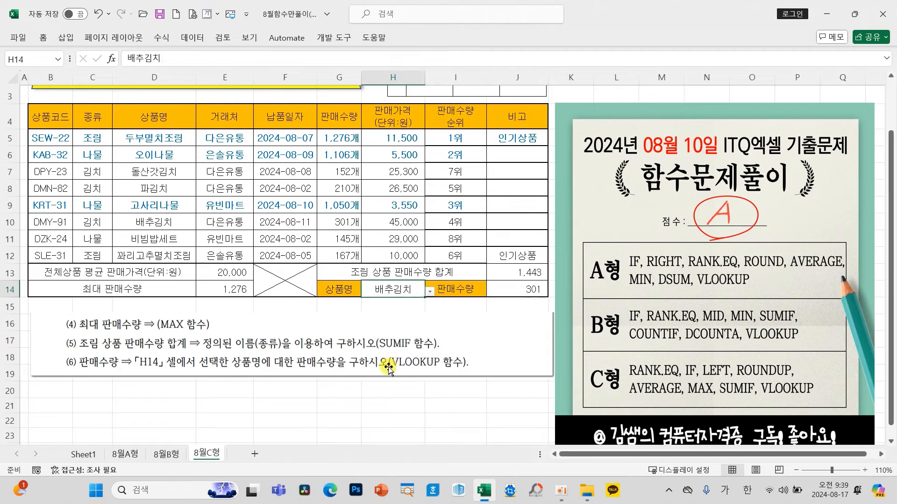
click(429, 291)
click(409, 400)
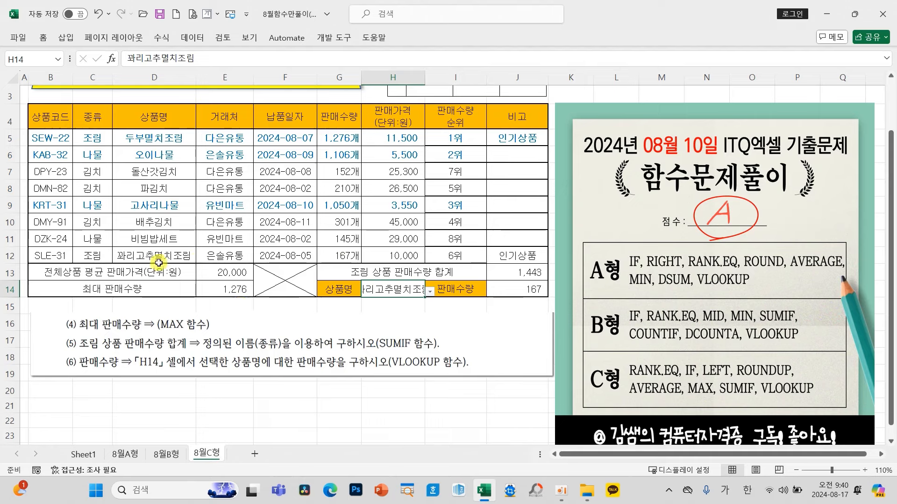
click(429, 292)
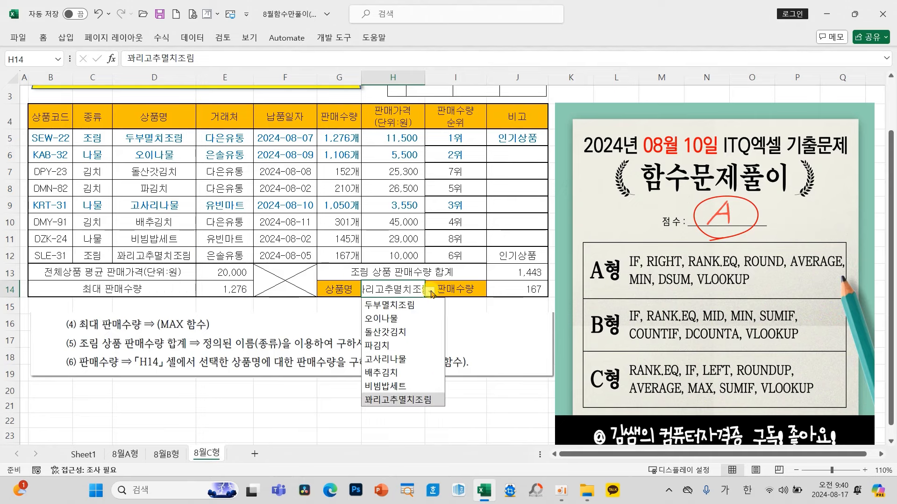
click(400, 303)
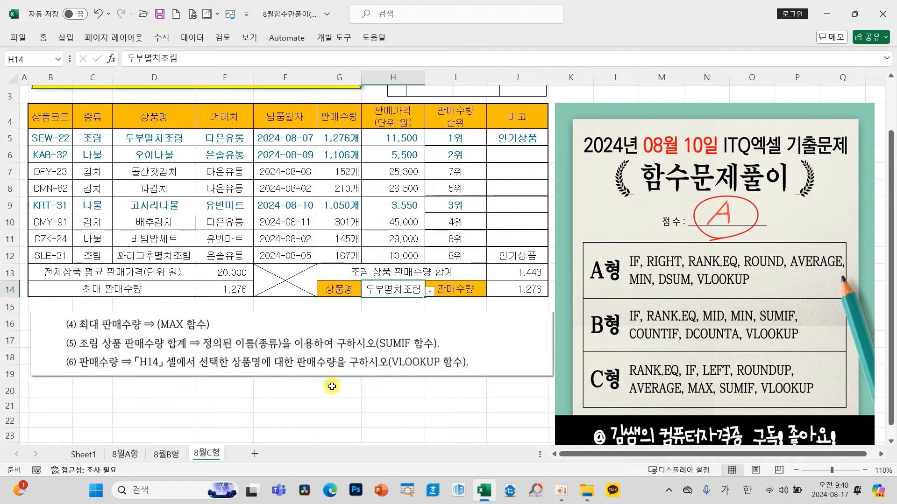
Apply all borders and a thick outside border to the data range B5:J12, and check the finished table
drag(60, 139, 497, 254)
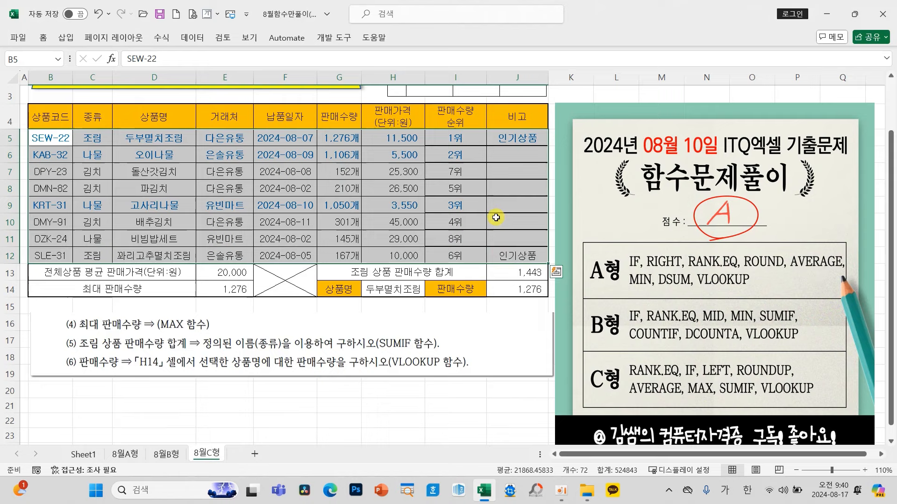
click(49, 41)
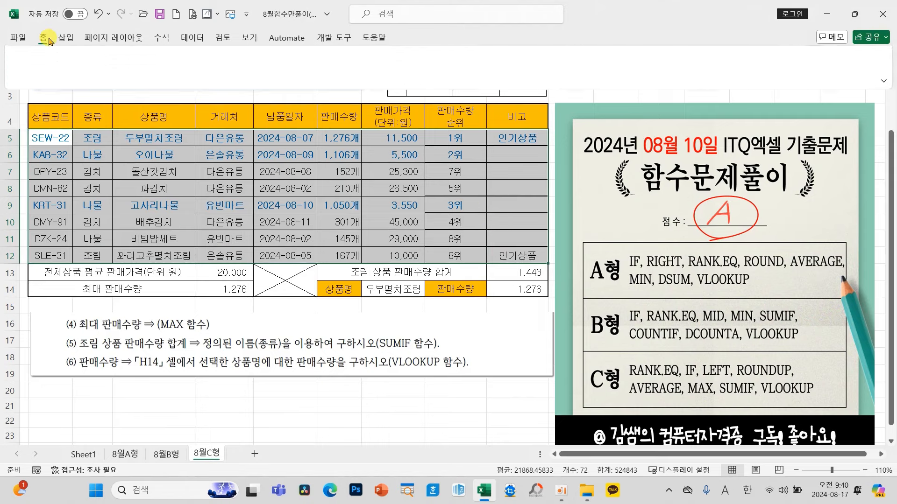
click(175, 78)
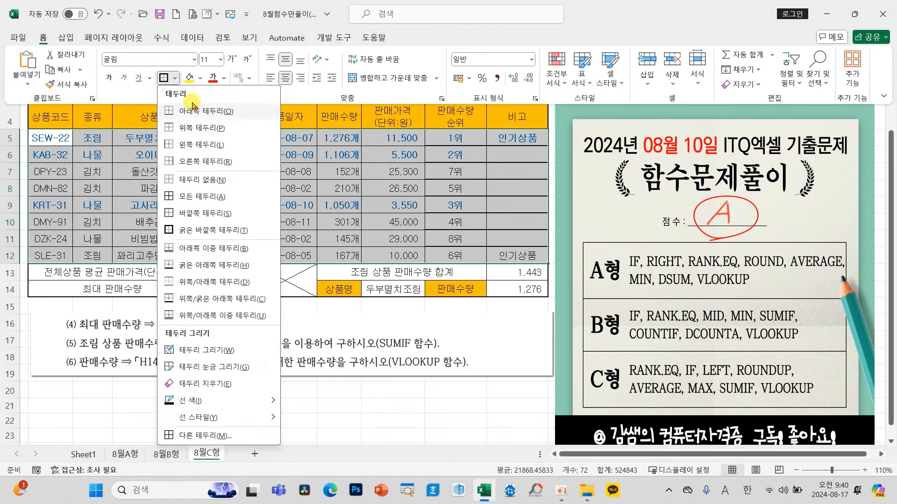
click(194, 197)
click(174, 78)
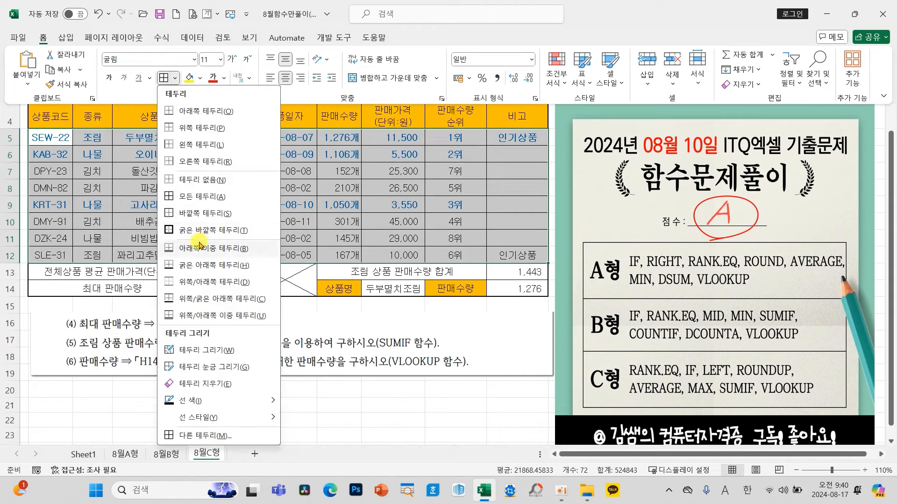
click(234, 228)
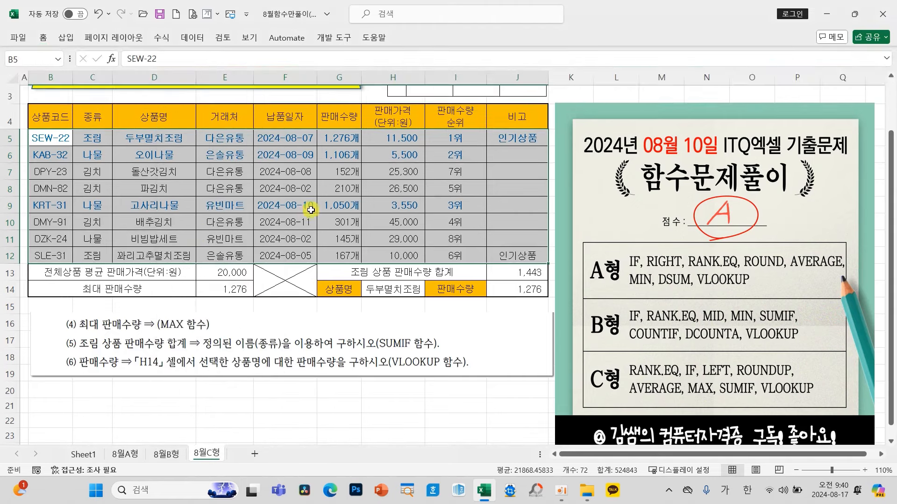
click(327, 189)
scroll(359, 213, up, 1)
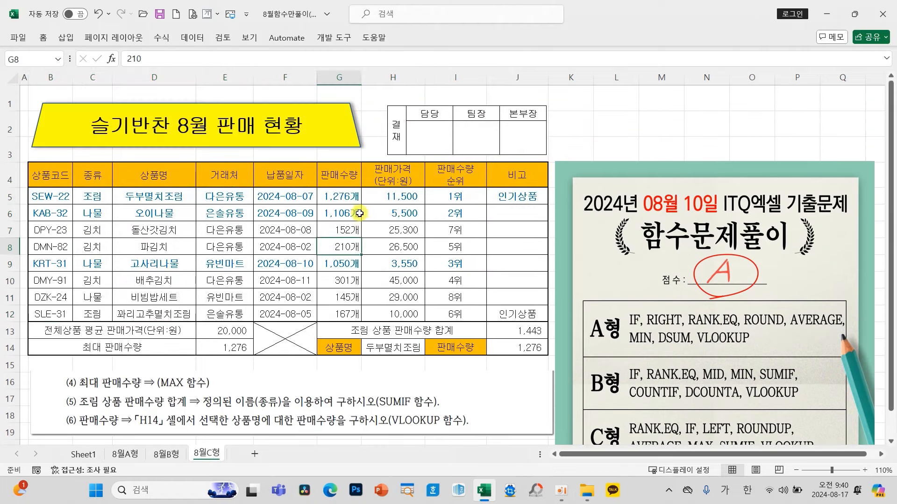
click(379, 263)
scroll(379, 263, down, 1)
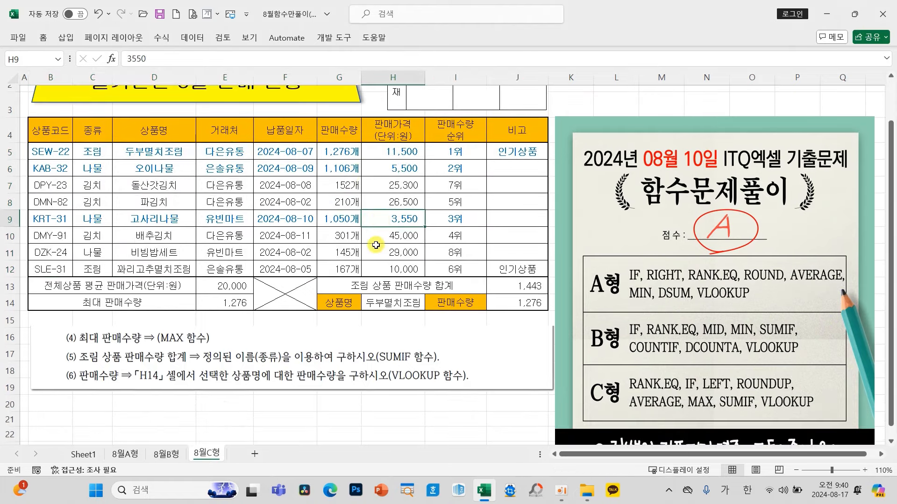